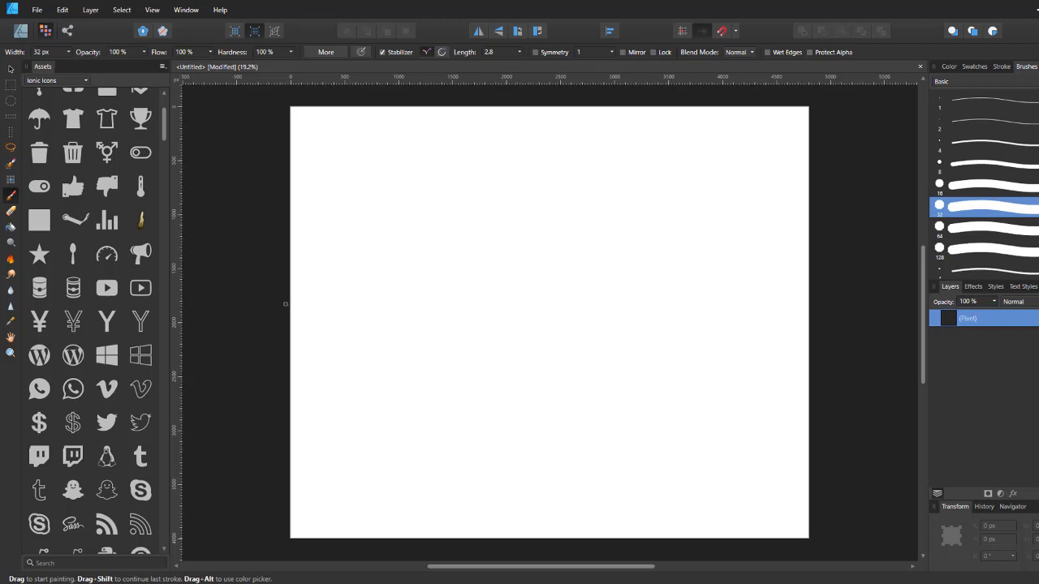
Step: Create a new 4800 × 4000 px document at 600 DPI
left_click(37, 11)
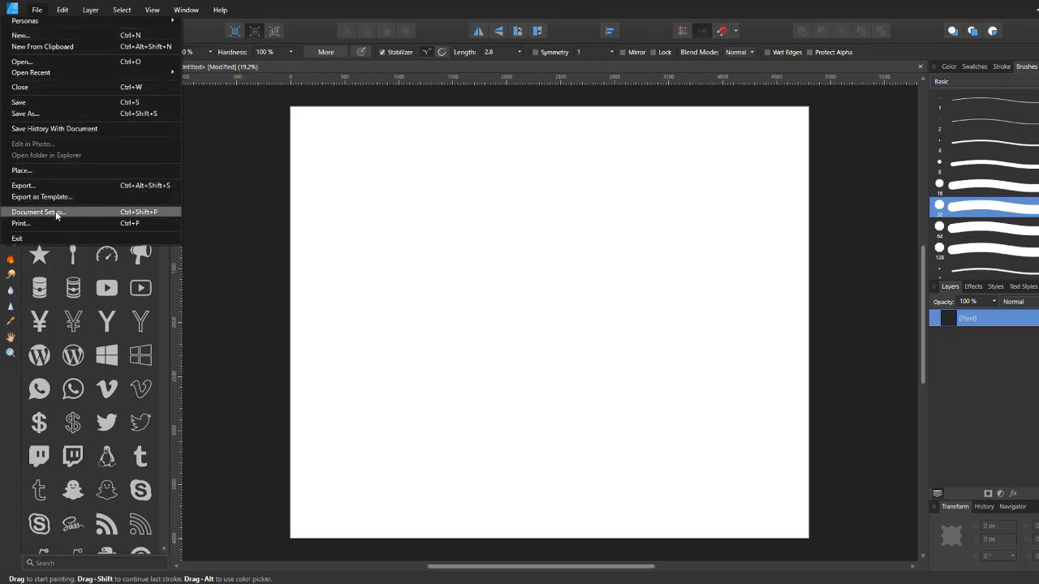
left_click(37, 35)
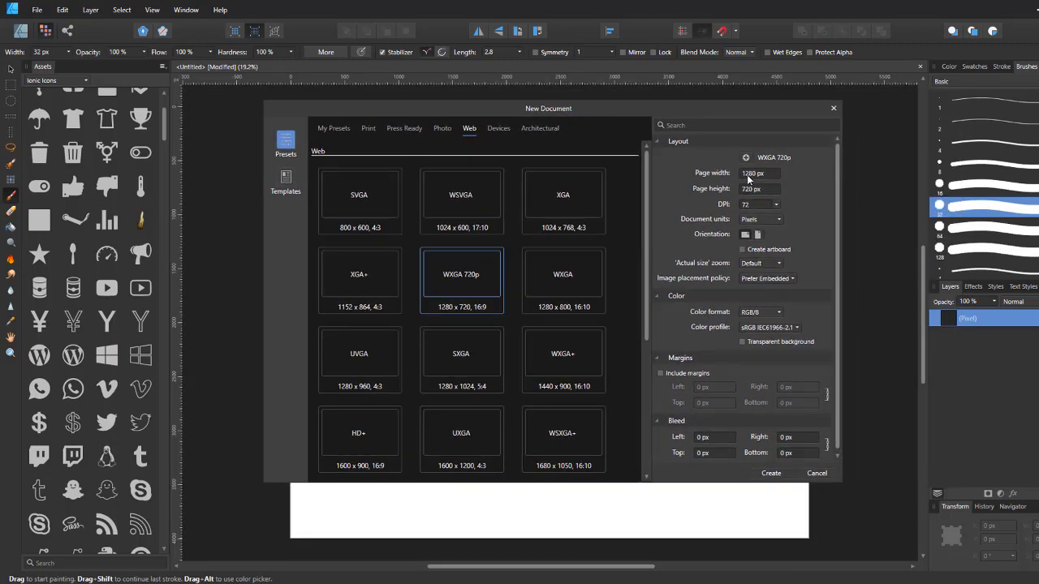
left_click(749, 178)
type("4800px")
left_click(753, 192)
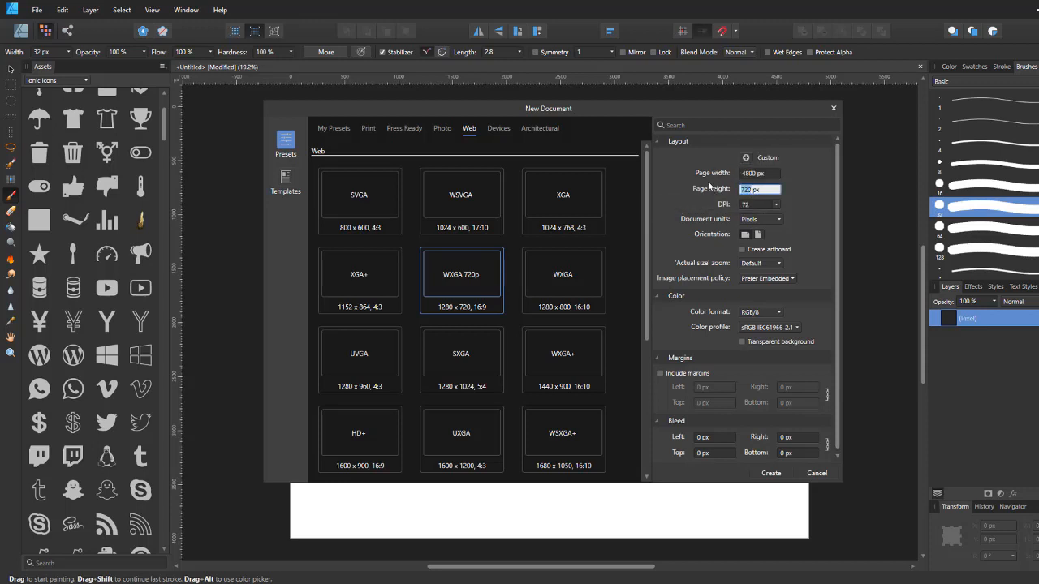
type("40")
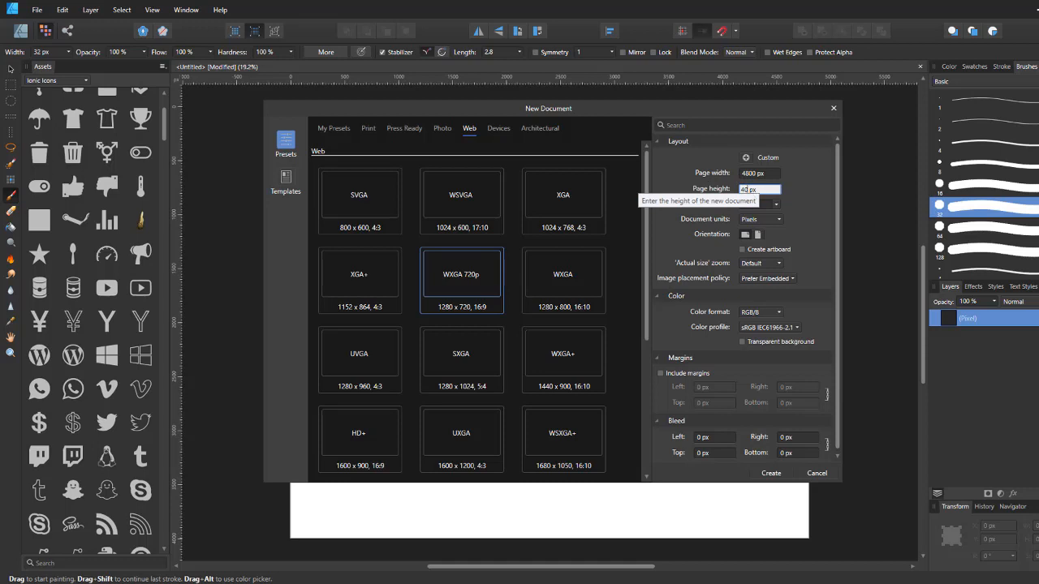
type("00")
key("Return")
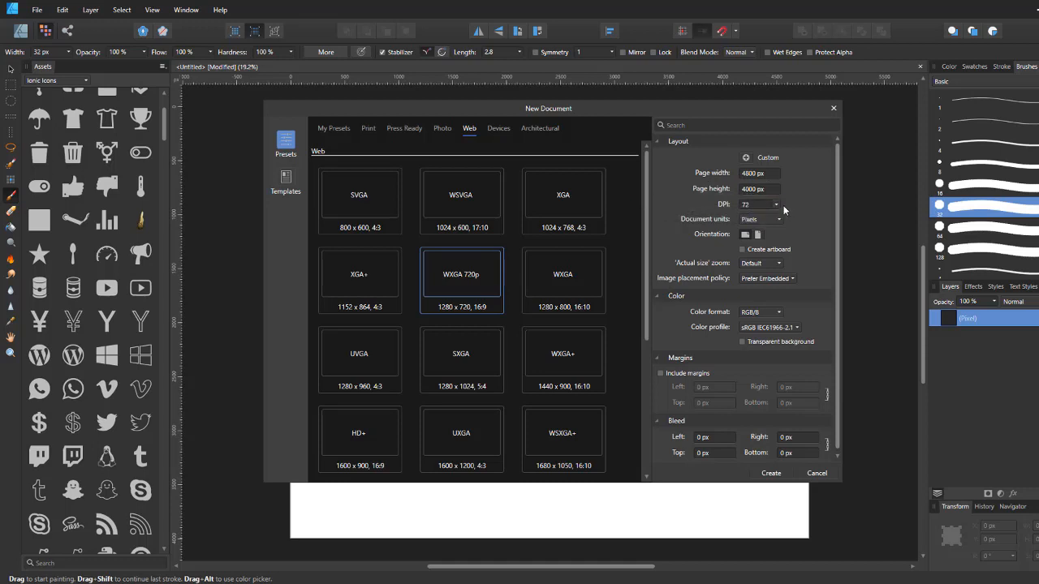
left_click(758, 205)
type("600")
key("Return")
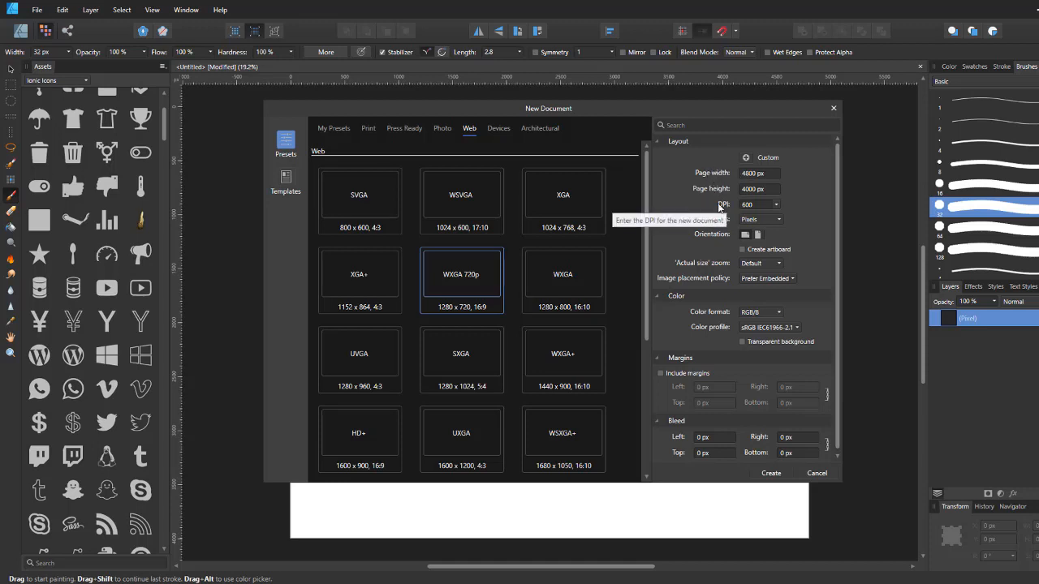
left_click(770, 473)
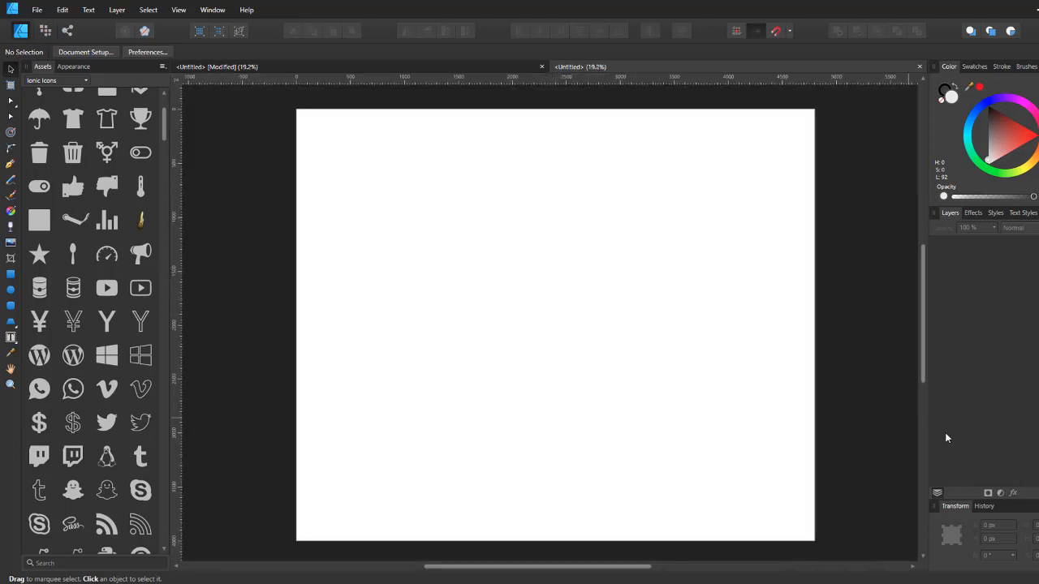
Step: Add a pixel layer in the Pixel persona and pick the Paint Brush tool
left_click(45, 30)
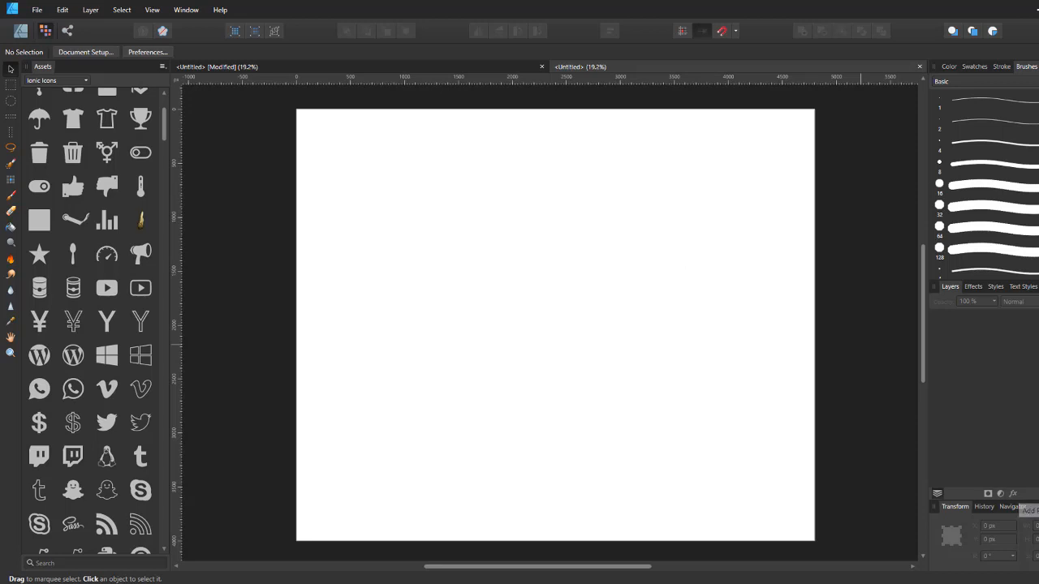
left_click(1038, 494)
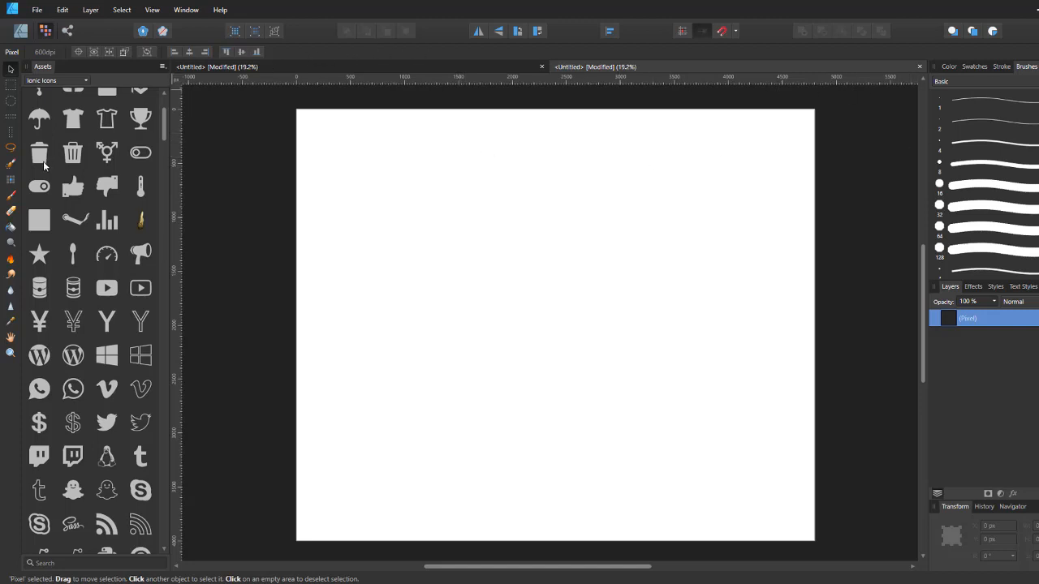
left_click(12, 196)
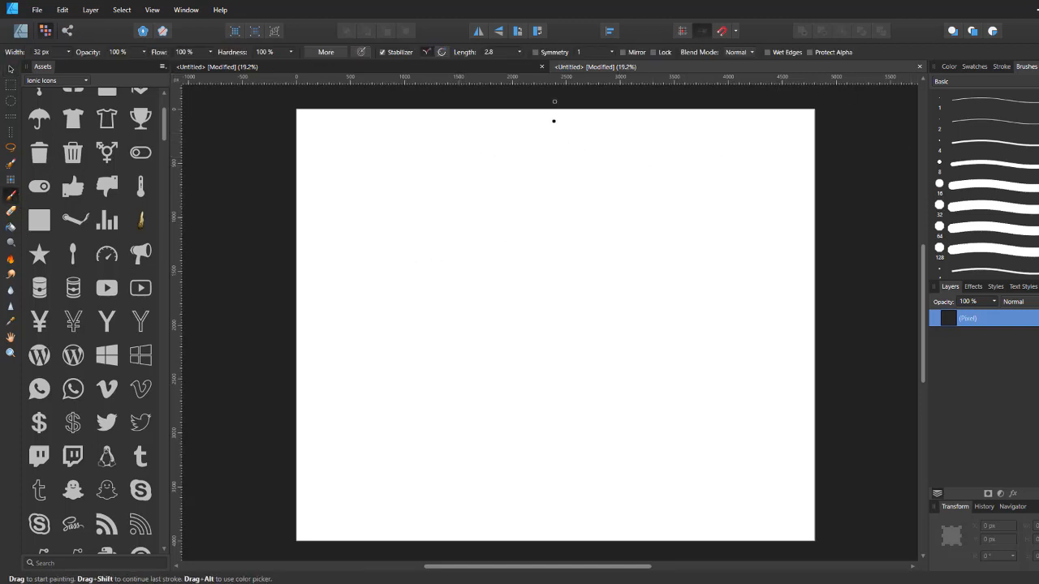
Step: Enable brush symmetry, turn the symmetry axis vertical through the page centre, and enable Mirror
left_click(537, 53)
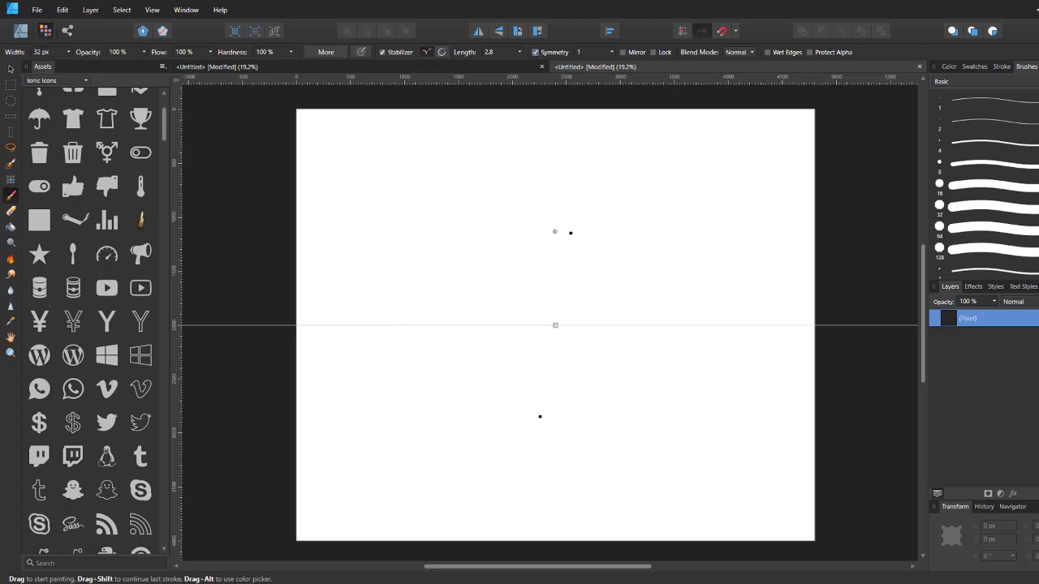
left_click_drag(751, 326, 555, 132)
mouse_move(549, 190)
left_mouse_down()
mouse_move(591, 195)
mouse_move(690, 336)
mouse_move(686, 289)
mouse_move(653, 231)
mouse_move(513, 194)
mouse_move(555, 187)
left_mouse_up()
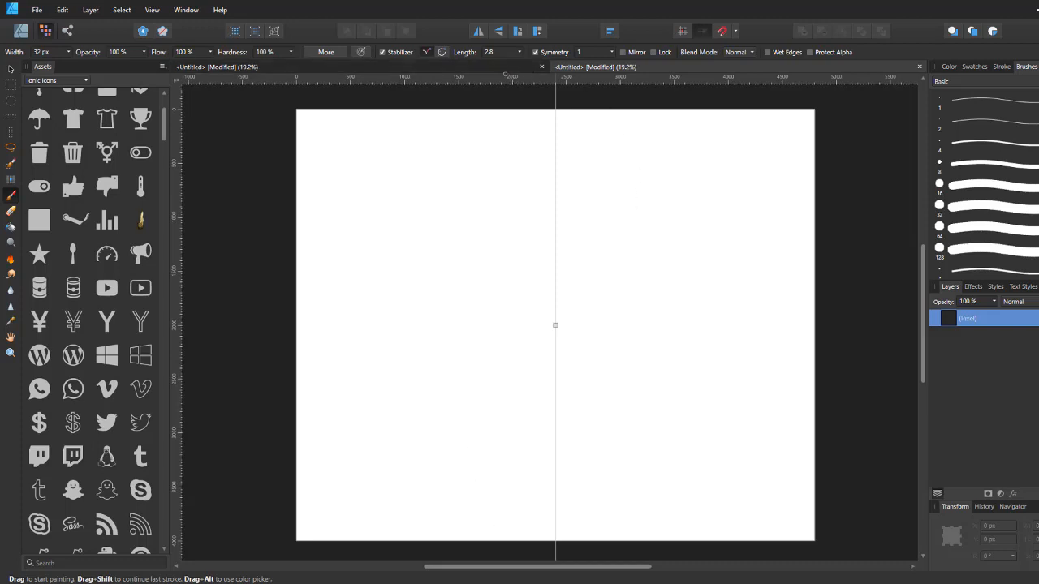
left_click(623, 52)
mouse_move(630, 175)
left_mouse_down()
mouse_move(711, 379)
mouse_move(769, 308)
left_mouse_up()
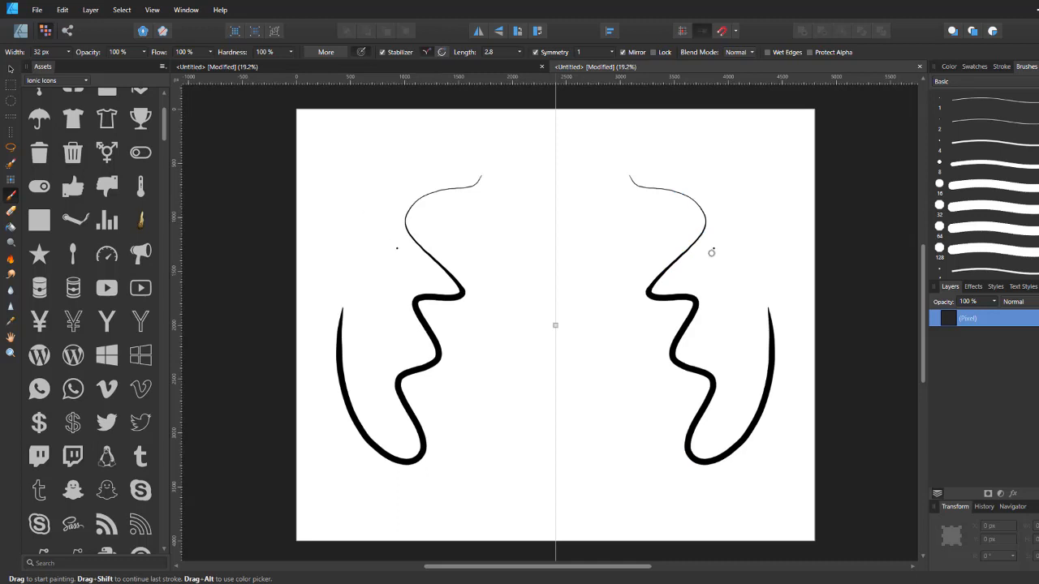
key("ctrl+z")
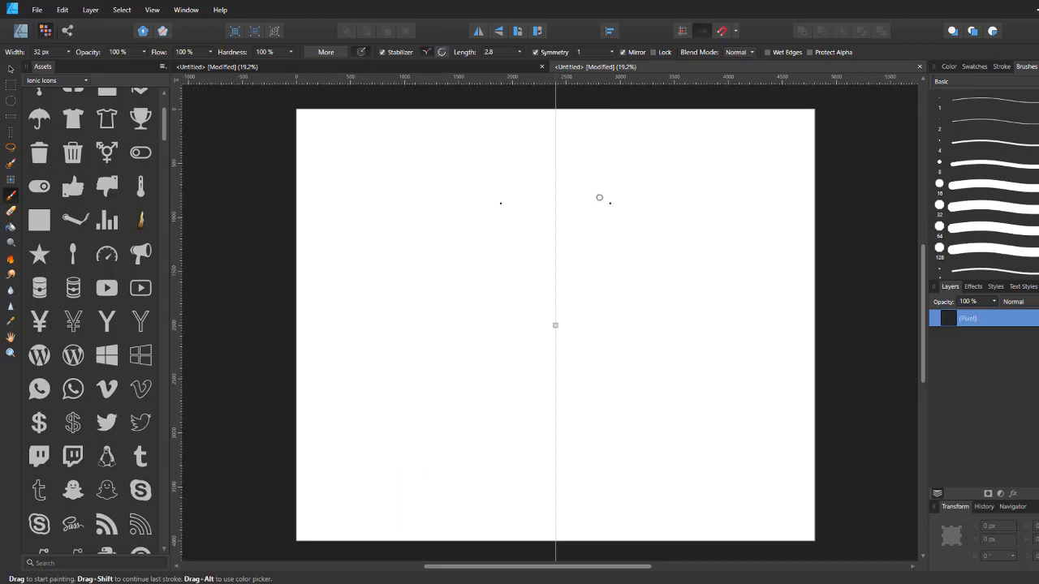
mouse_move(564, 146)
left_mouse_down()
mouse_move(725, 269)
mouse_move(725, 216)
mouse_move(742, 202)
mouse_move(730, 180)
mouse_move(612, 105)
mouse_move(560, 130)
left_mouse_up()
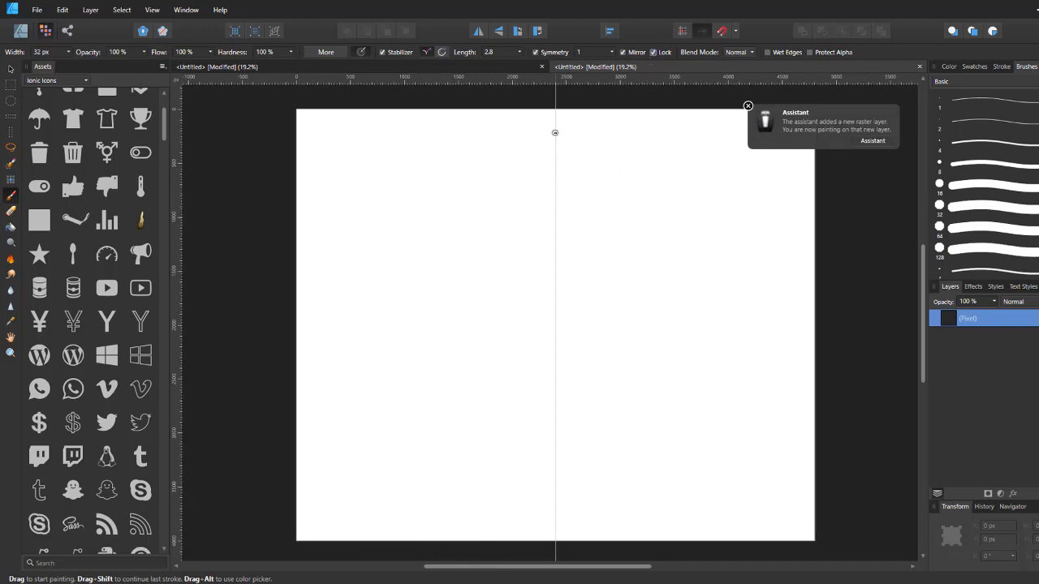
mouse_move(557, 130)
left_mouse_down()
mouse_move(621, 158)
mouse_move(624, 377)
mouse_move(568, 401)
left_mouse_up()
key("ctrl+z")
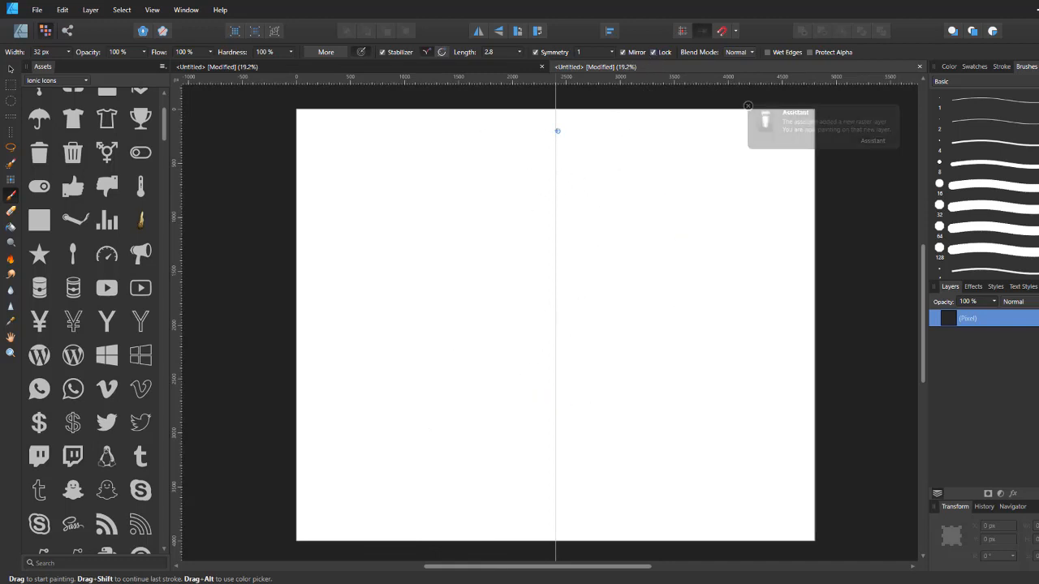
mouse_move(557, 130)
left_mouse_down()
mouse_move(662, 212)
mouse_move(556, 393)
left_mouse_up()
key("ctrl+z")
mouse_move(555, 131)
left_mouse_down()
mouse_move(581, 133)
mouse_move(686, 199)
mouse_move(715, 305)
mouse_move(680, 372)
mouse_move(596, 407)
mouse_move(558, 402)
left_mouse_up()
key("ctrl+z")
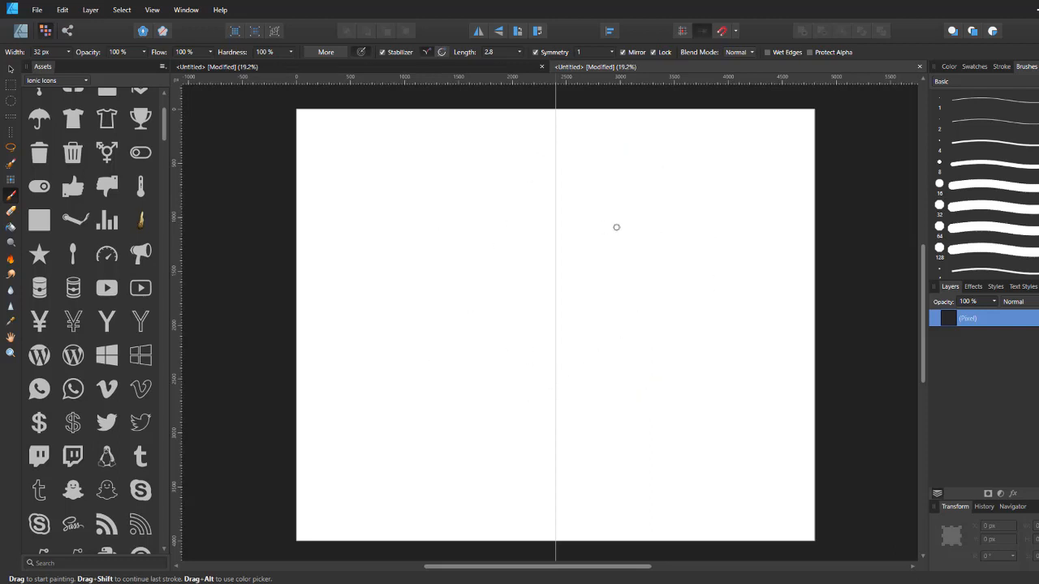
Step: Draw a mirrored head outline with oval eyes, a smiling mouth and ears
mouse_move(555, 140)
left_mouse_down()
mouse_move(623, 173)
mouse_move(676, 284)
mouse_move(653, 369)
mouse_move(587, 414)
mouse_move(556, 418)
left_mouse_up()
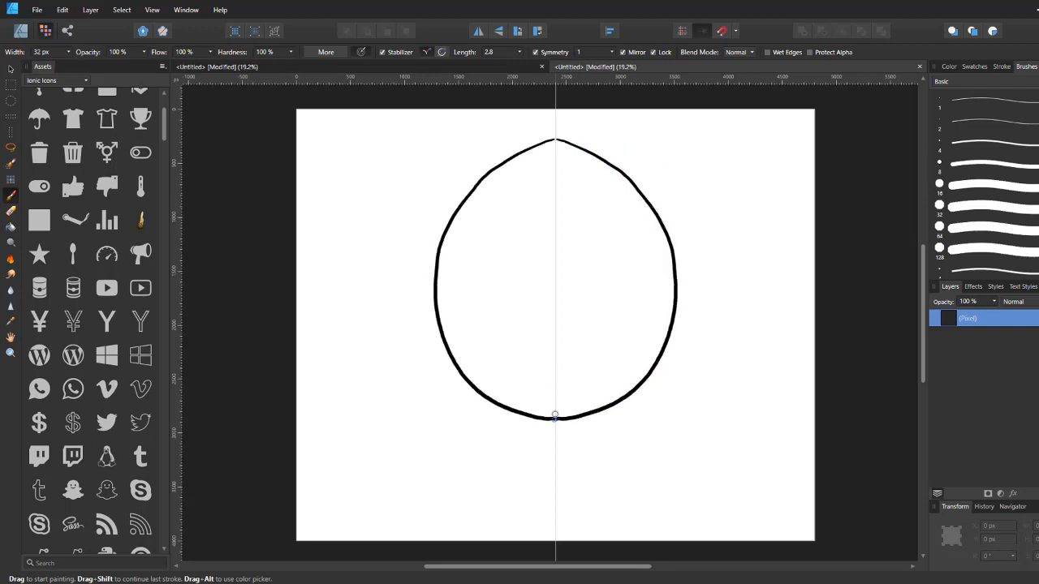
left_click_drag(592, 246, 594, 255)
left_click_drag(557, 329, 606, 324)
left_click_drag(673, 247, 676, 293)
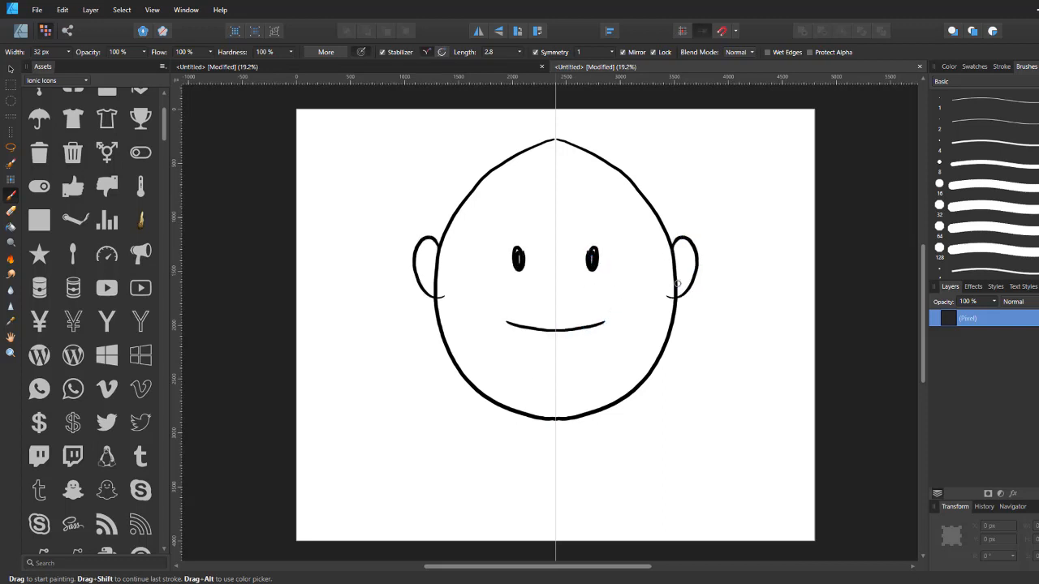
Step: Draw a wavy hairline and a curly hair outline around the top of the head
left_click_drag(555, 215, 621, 197)
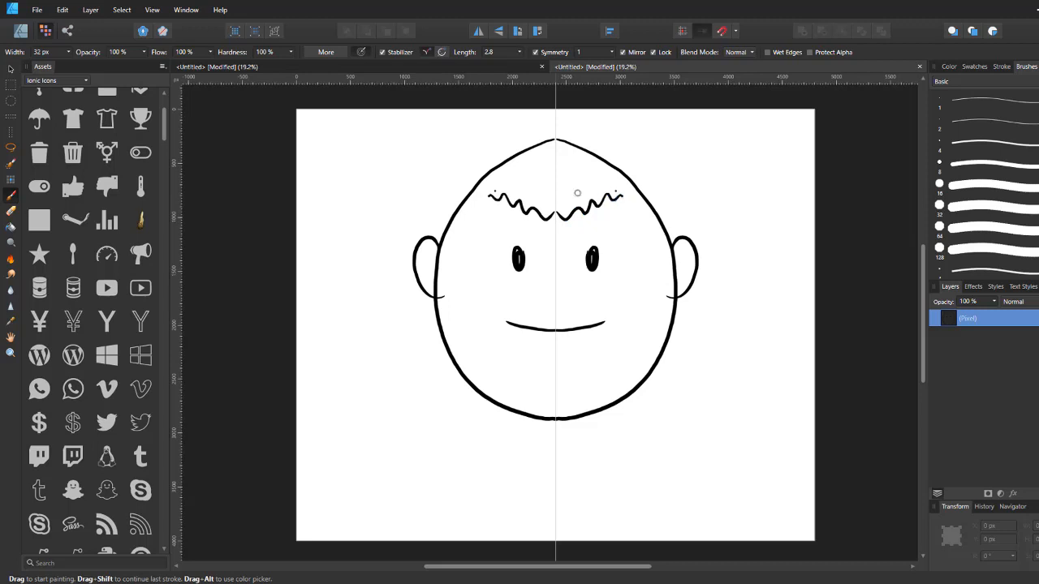
key("ctrl+z")
left_click_drag(557, 205, 625, 170)
mouse_move(659, 215)
left_mouse_down()
mouse_move(666, 199)
mouse_move(642, 133)
mouse_move(555, 115)
left_mouse_up()
left_click(703, 176)
key("ctrl+z")
left_click(684, 265)
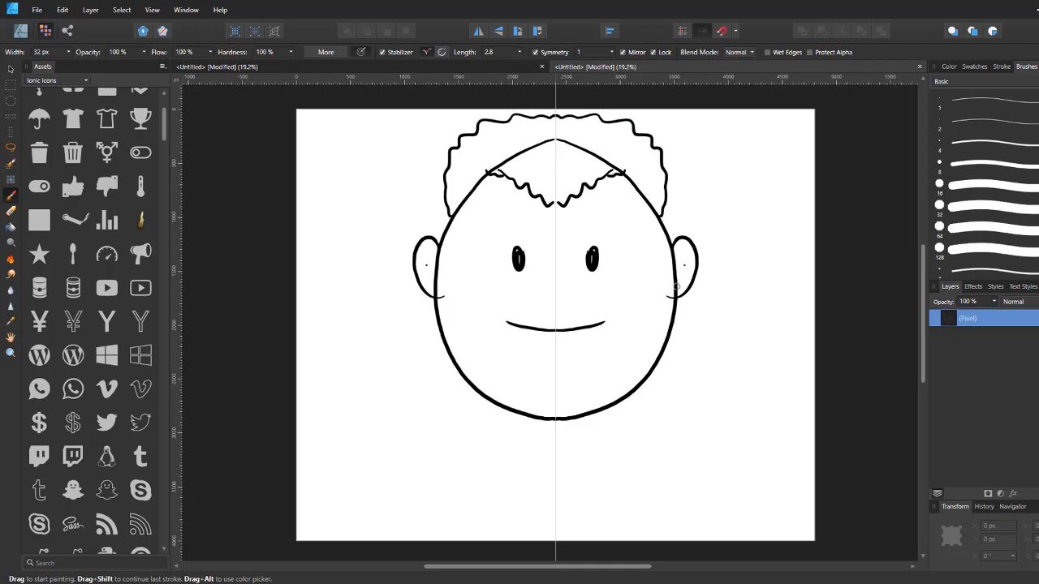
Step: Add inner ear details, sideburn ticks and hanging earrings on both sides
mouse_move(677, 288)
left_mouse_down()
mouse_move(682, 320)
mouse_move(687, 294)
left_mouse_up()
left_click(607, 304)
key("ctrl+z")
left_click_drag(663, 225, 666, 221)
left_click_drag(664, 231, 674, 288)
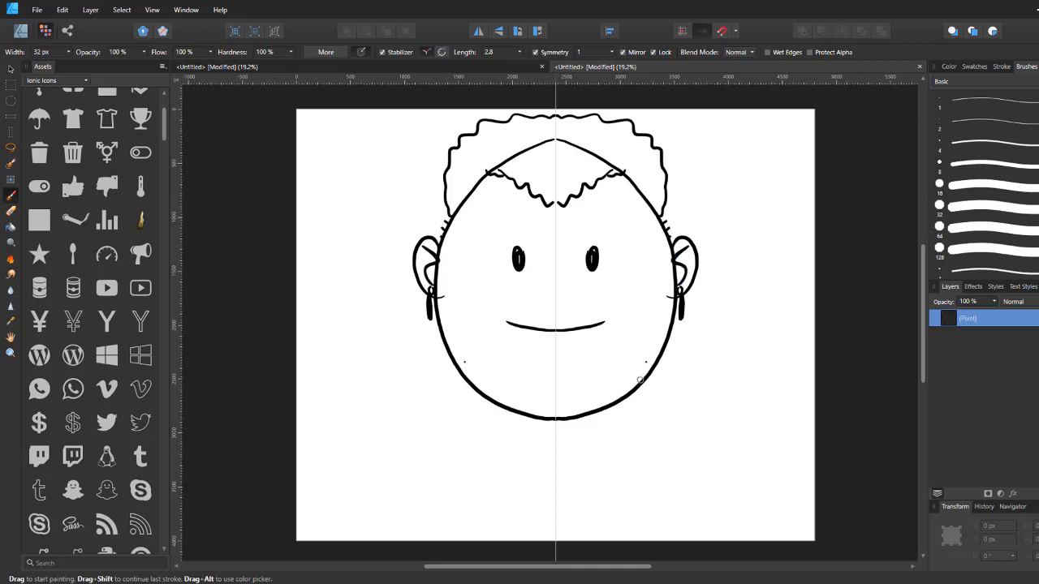
Step: Draw the neck and shoulders and a short nose line below the mouth
mouse_move(581, 418)
left_mouse_down()
mouse_move(586, 461)
mouse_move(556, 470)
mouse_move(606, 459)
mouse_move(773, 539)
left_mouse_up()
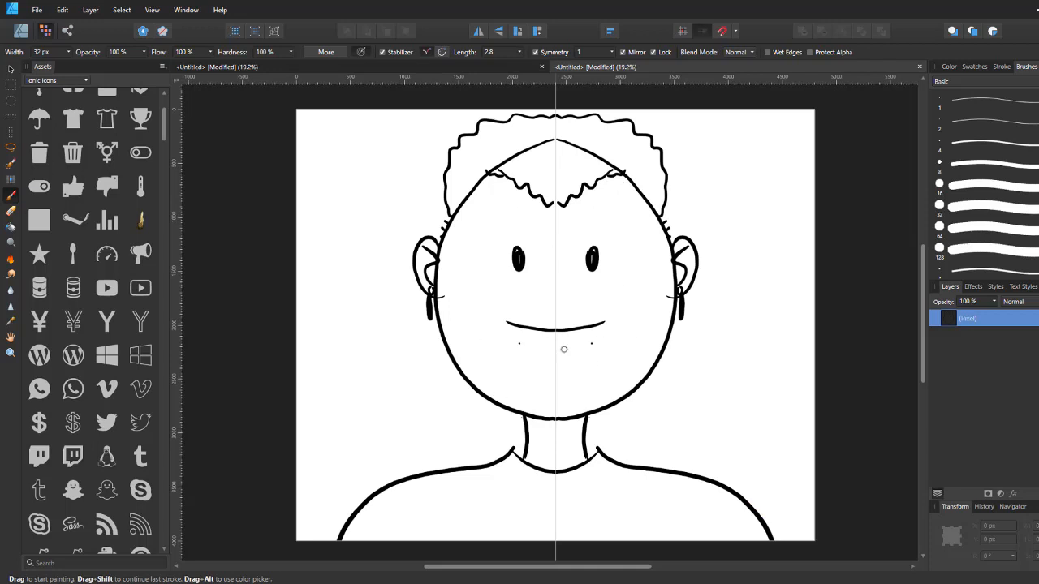
left_click_drag(564, 351, 533, 350)
Step: Add cheek strokes under the eyes and a filled goatee on the chin
mouse_move(612, 283)
left_mouse_down()
mouse_move(638, 282)
mouse_move(635, 290)
left_mouse_up()
left_click_drag(617, 297, 632, 298)
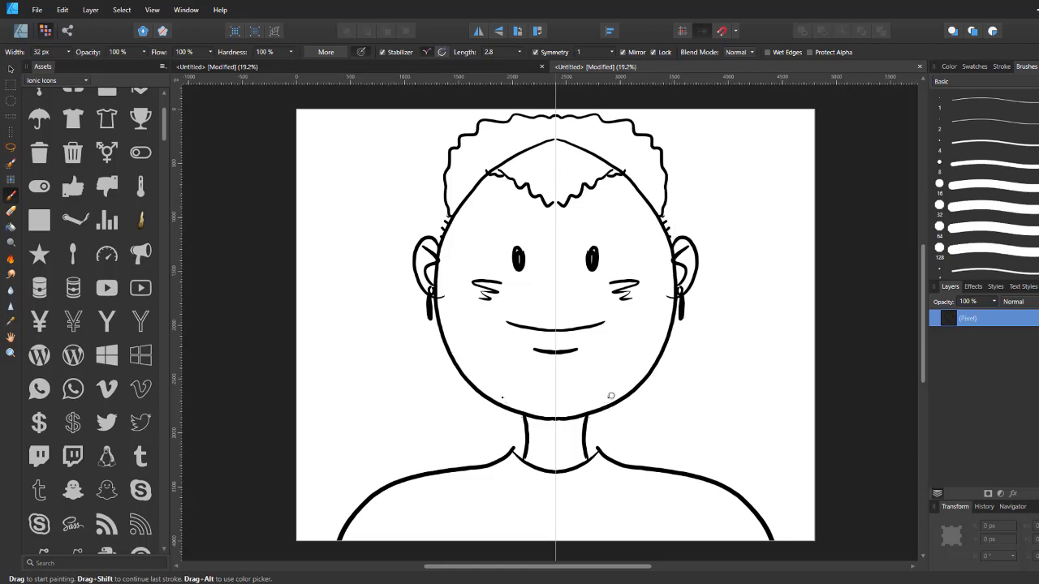
mouse_move(558, 381)
left_mouse_down()
mouse_move(583, 415)
mouse_move(560, 431)
mouse_move(556, 387)
mouse_move(559, 421)
mouse_move(567, 398)
mouse_move(573, 414)
mouse_move(560, 385)
mouse_move(573, 428)
mouse_move(554, 433)
left_mouse_up()
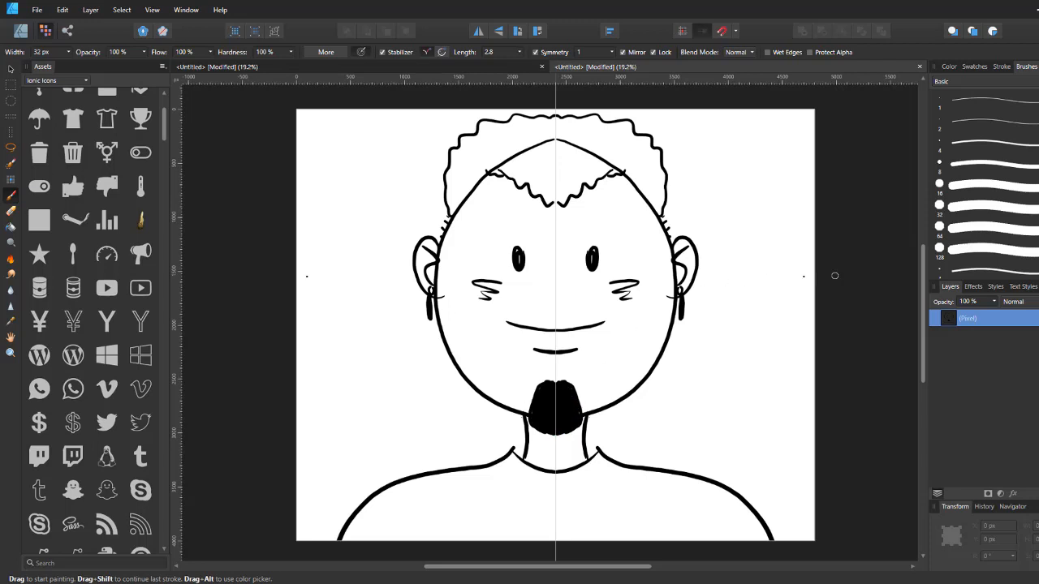
Step: Turn off brush symmetry and switch back to the Designer persona
left_click(684, 332)
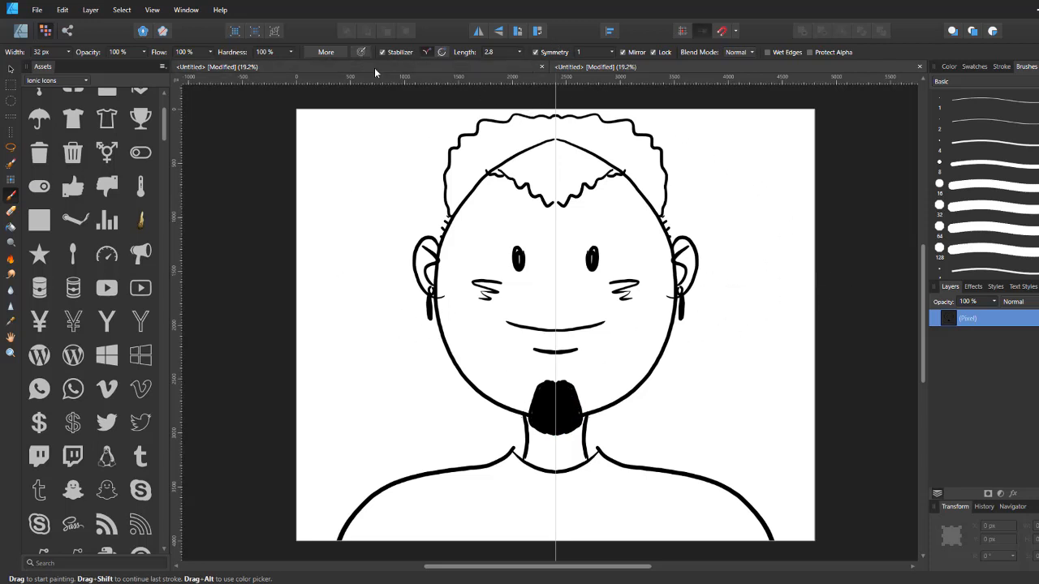
left_click(538, 52)
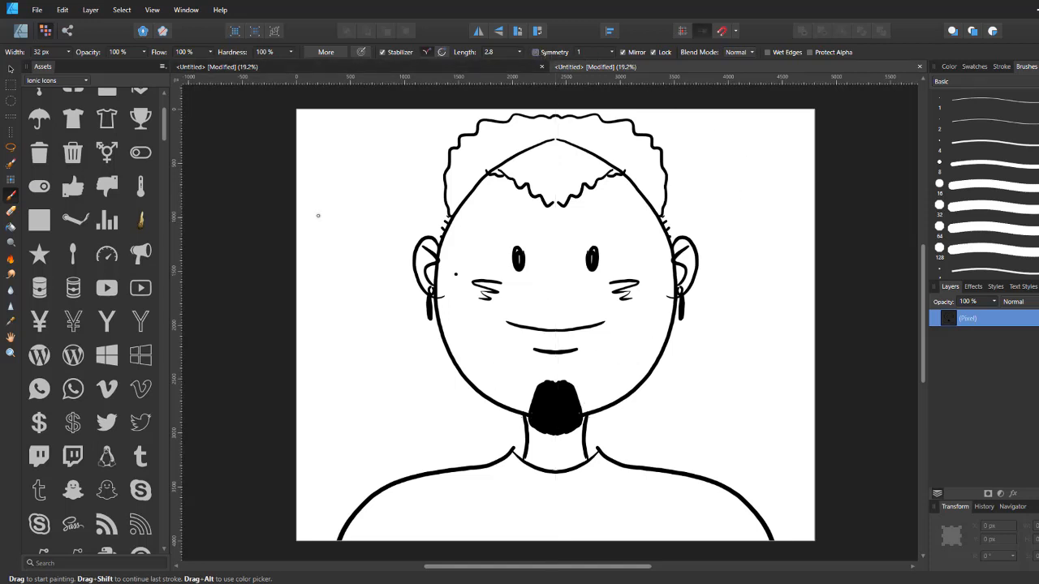
left_click(22, 31)
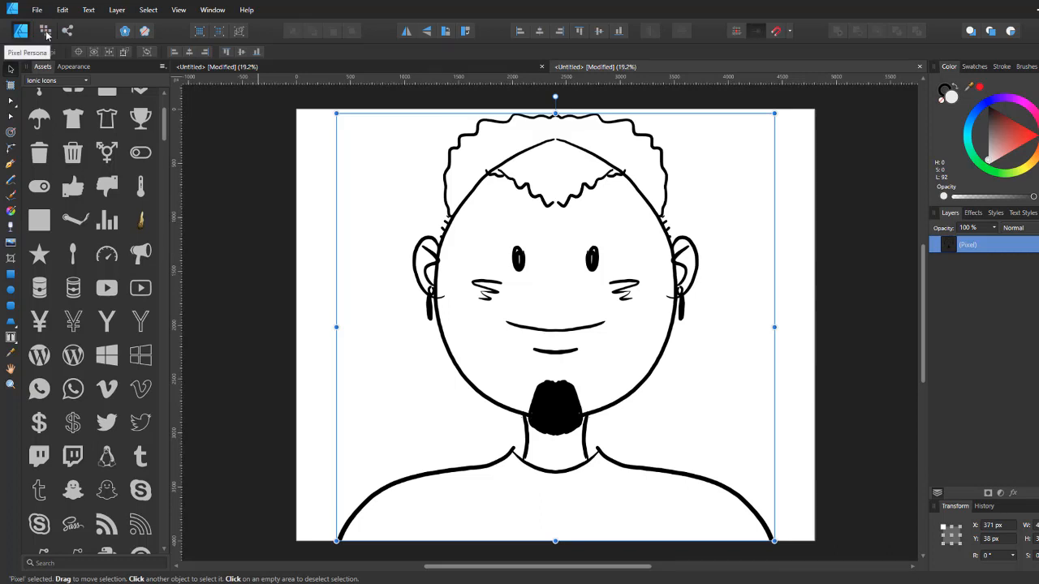
Step: Try tracing a curve over the sketch with the Pen tool
left_click(11, 165)
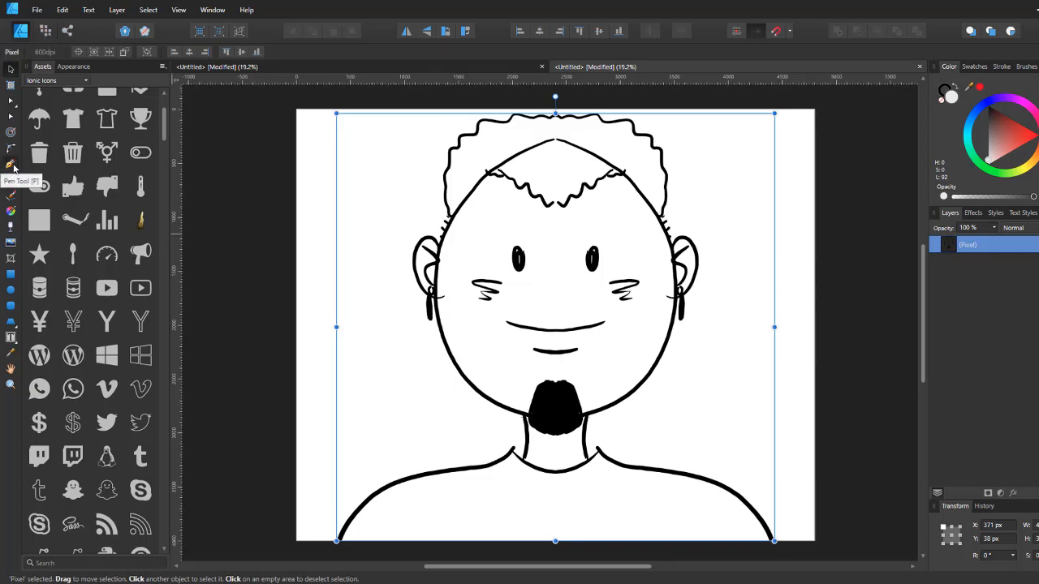
left_click(367, 208)
left_click_drag(377, 346, 384, 347)
left_click_drag(483, 350, 496, 342)
left_click_drag(537, 265, 534, 228)
left_click(504, 192)
left_click(333, 123)
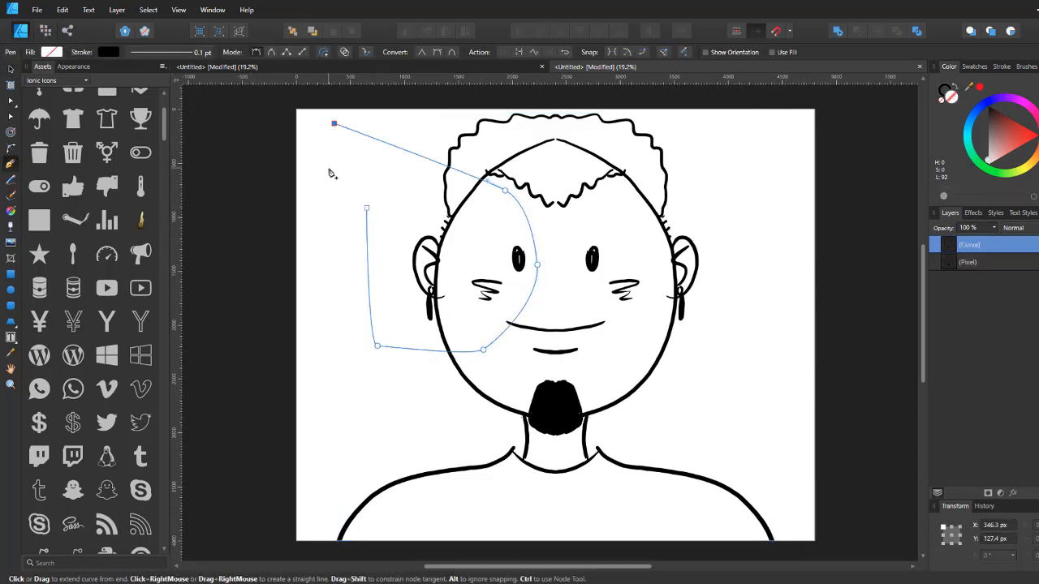
key("ctrl+z")
key("ctrl+z")
key("ctrl+z")
key("ctrl+z")
key("ctrl+z")
key("ctrl+z")
key("ctrl+z")
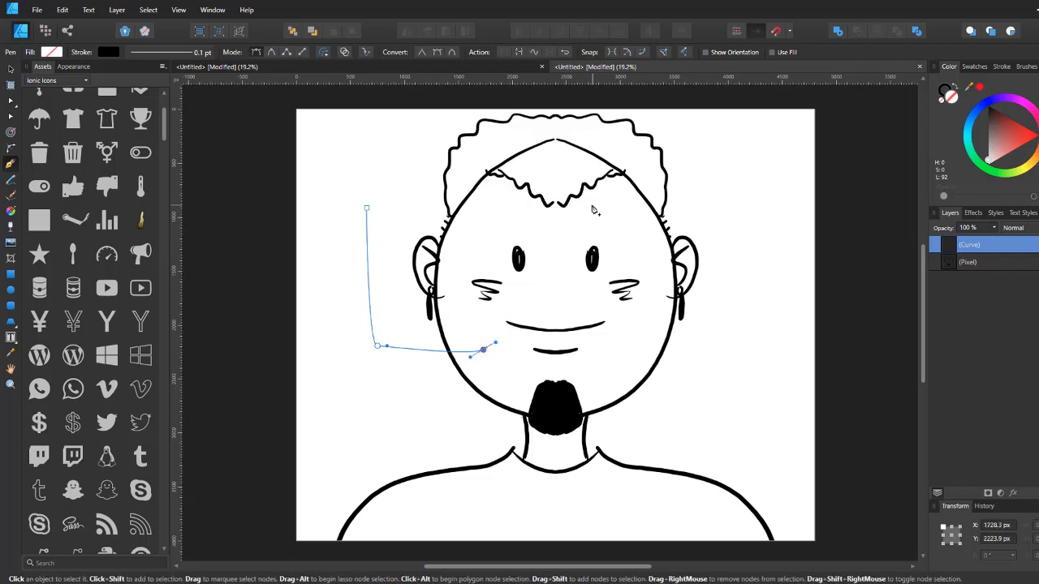
key("ctrl+shift+z")
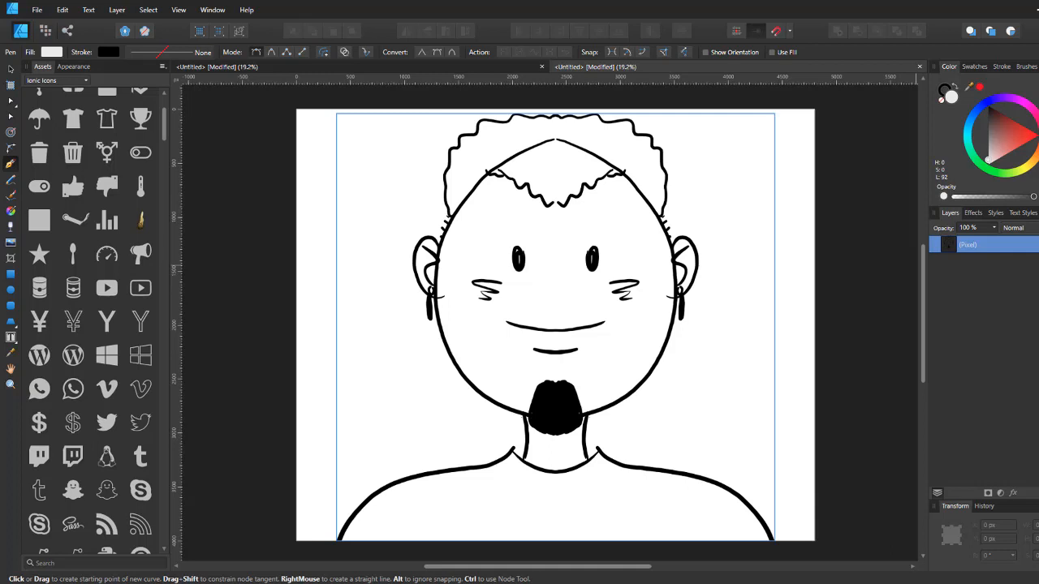
Step: Rename the pixel layer to sketch and add a new empty layer beneath it
double_click(974, 246)
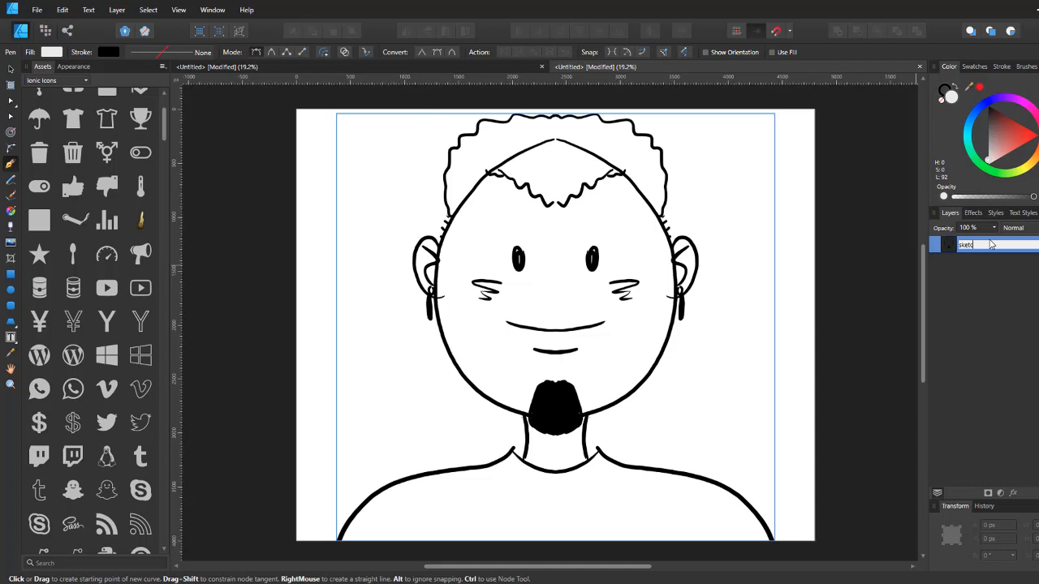
key("Return")
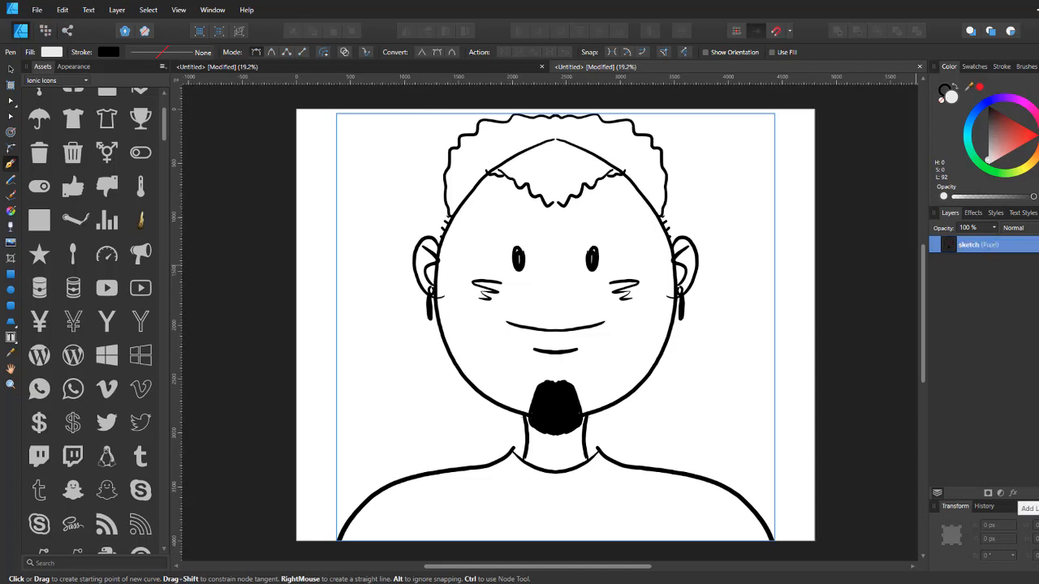
left_click(1026, 493)
mouse_move(973, 244)
left_mouse_down()
mouse_move(972, 271)
mouse_move(1006, 296)
left_mouse_up()
key("ctrl+z")
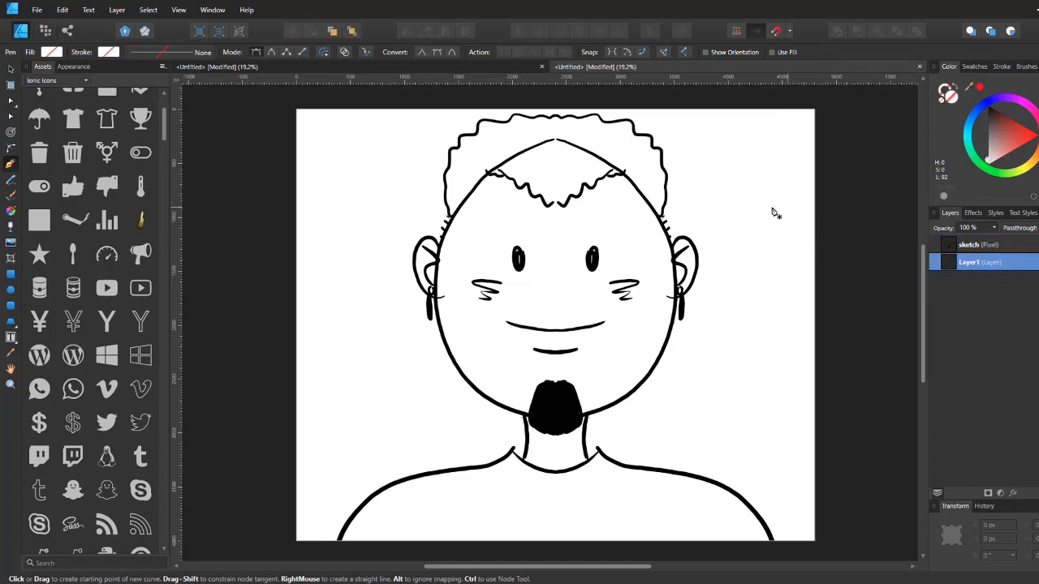
left_click(557, 141)
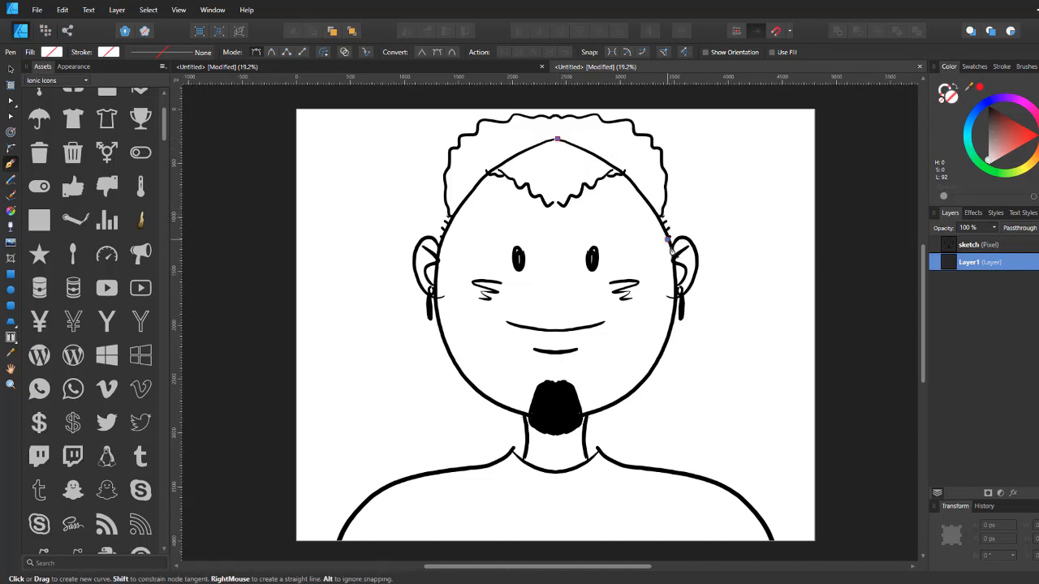
left_click_drag(672, 250, 700, 321)
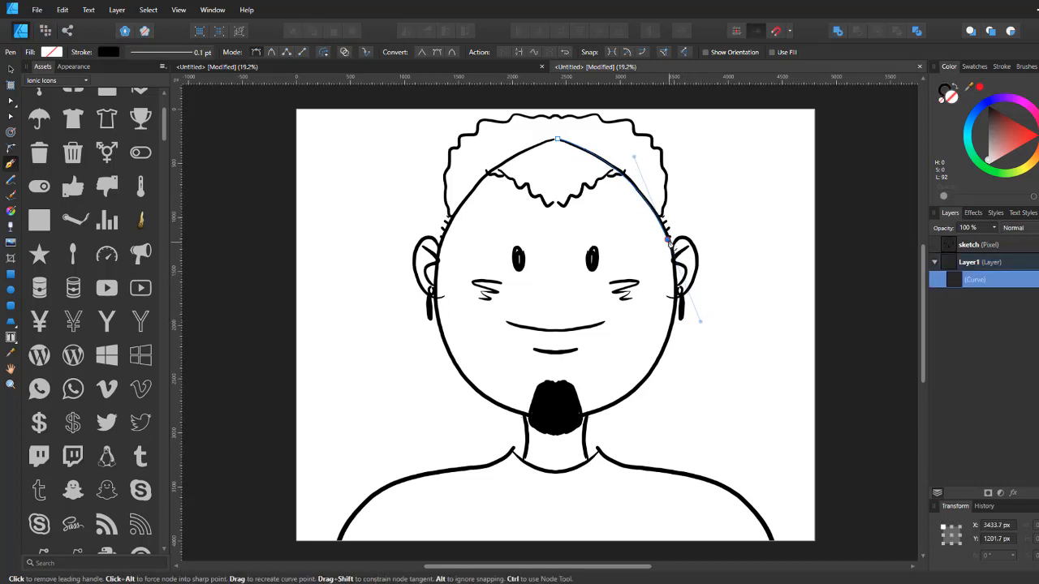
key("ctrl+z")
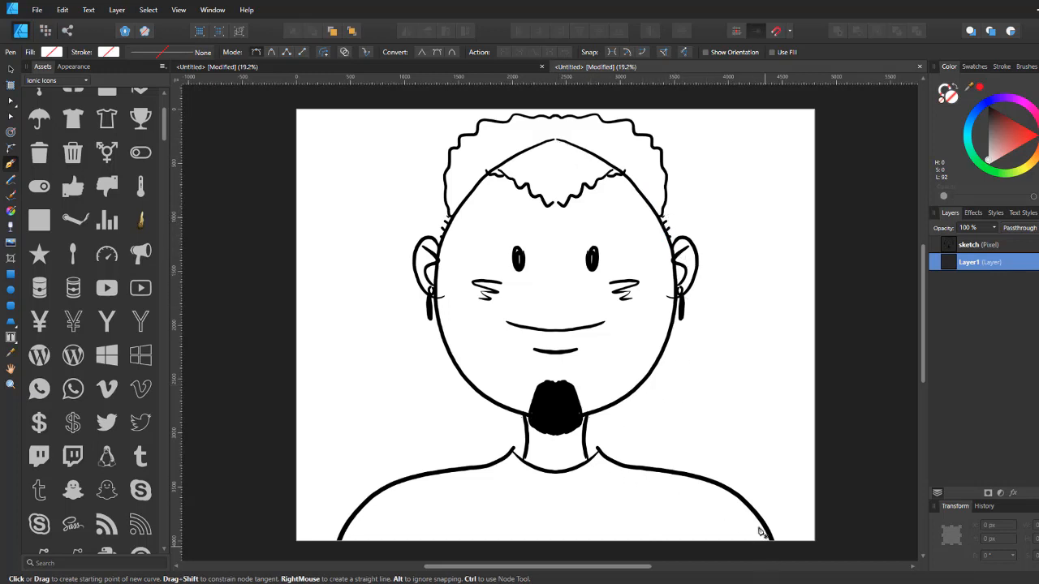
Step: Begin a Pen curve at the bottom of the right shoulder and trace it along the shoulder line toward the neck
left_click_drag(773, 472, 746, 367)
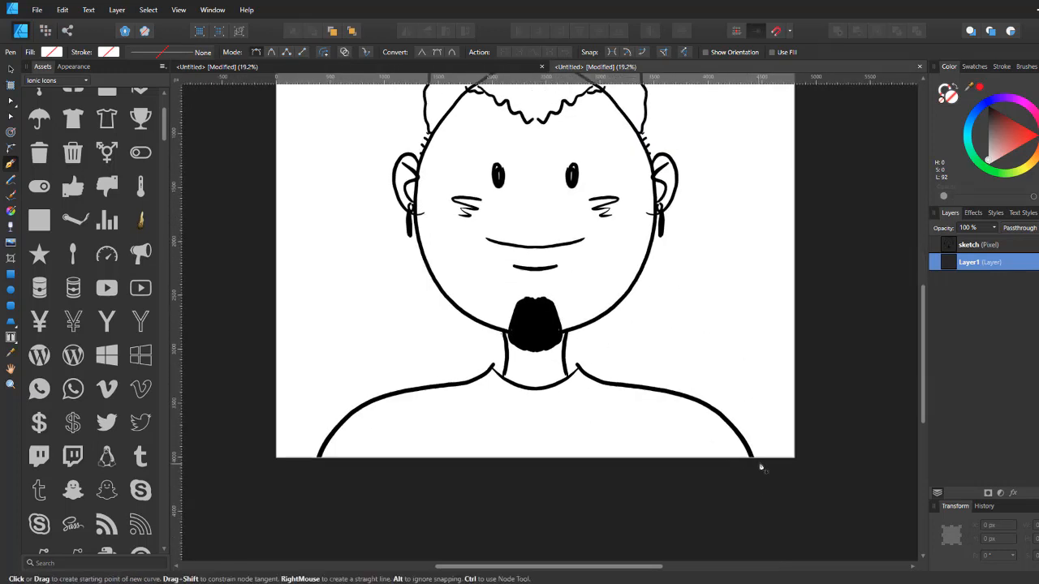
left_click(753, 464)
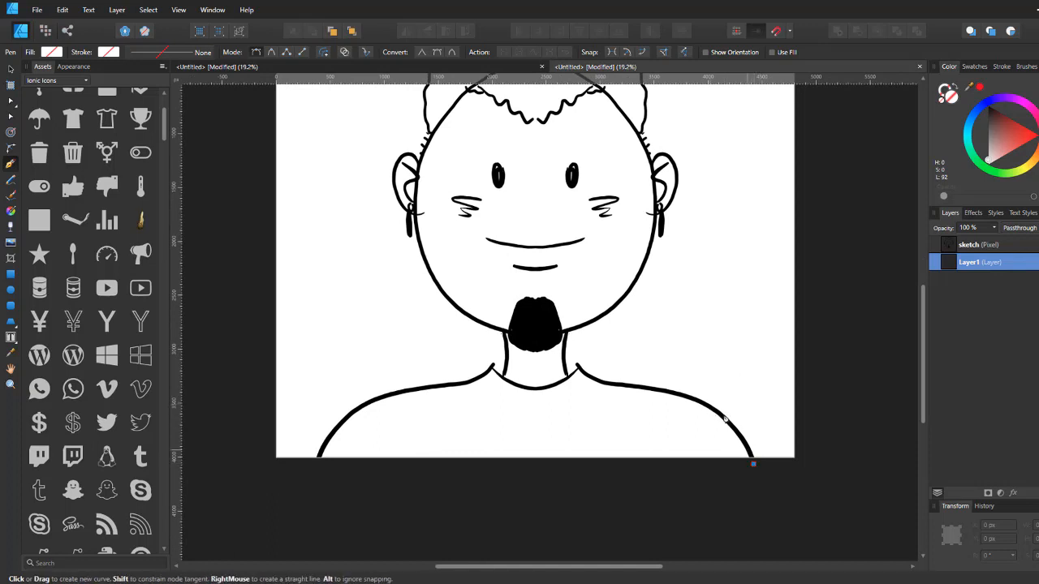
left_click(706, 406)
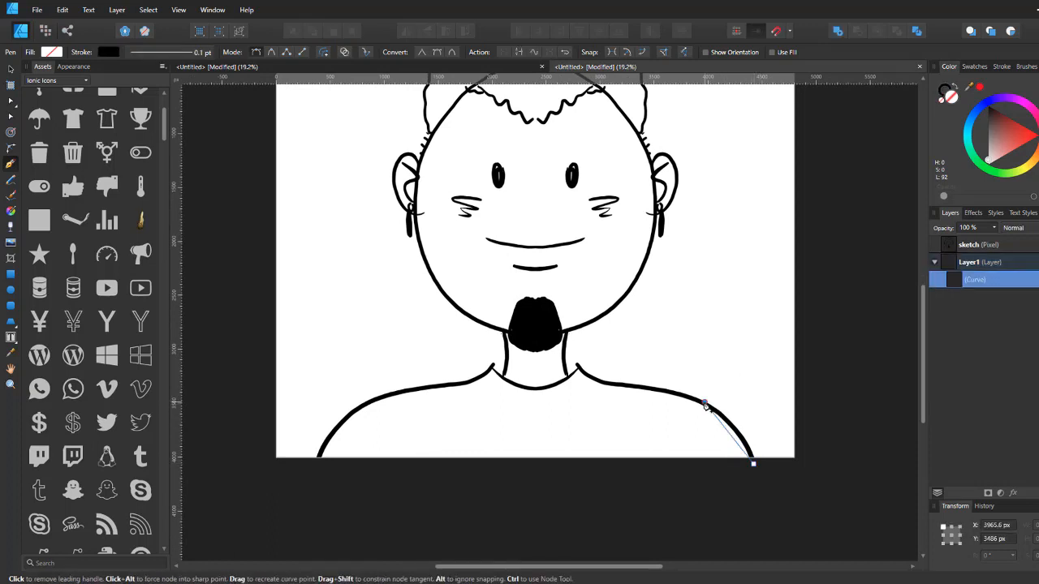
key("ctrl+z")
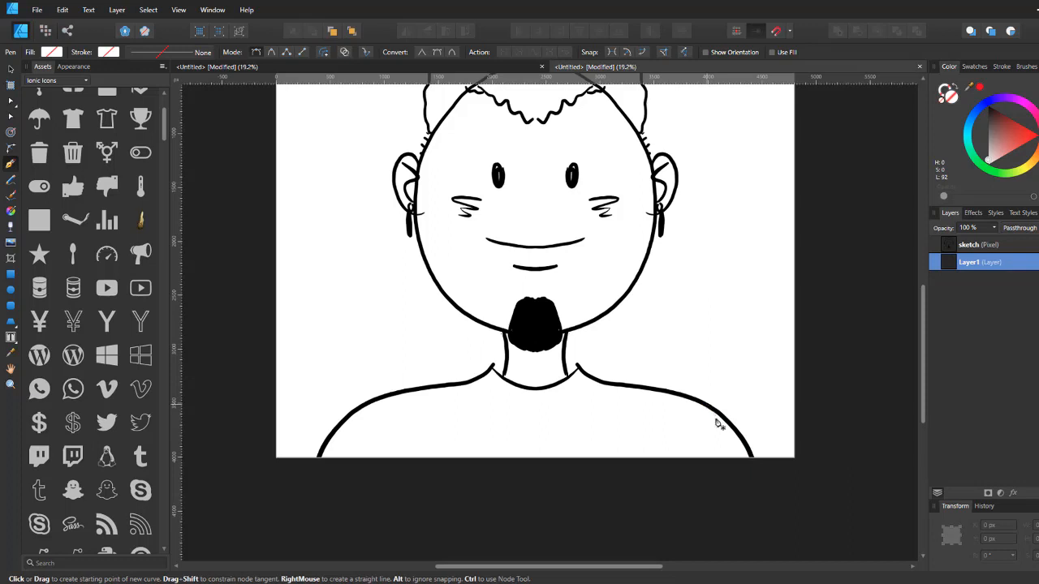
mouse_move(686, 399)
left_mouse_down()
mouse_move(633, 366)
mouse_move(629, 379)
left_mouse_up()
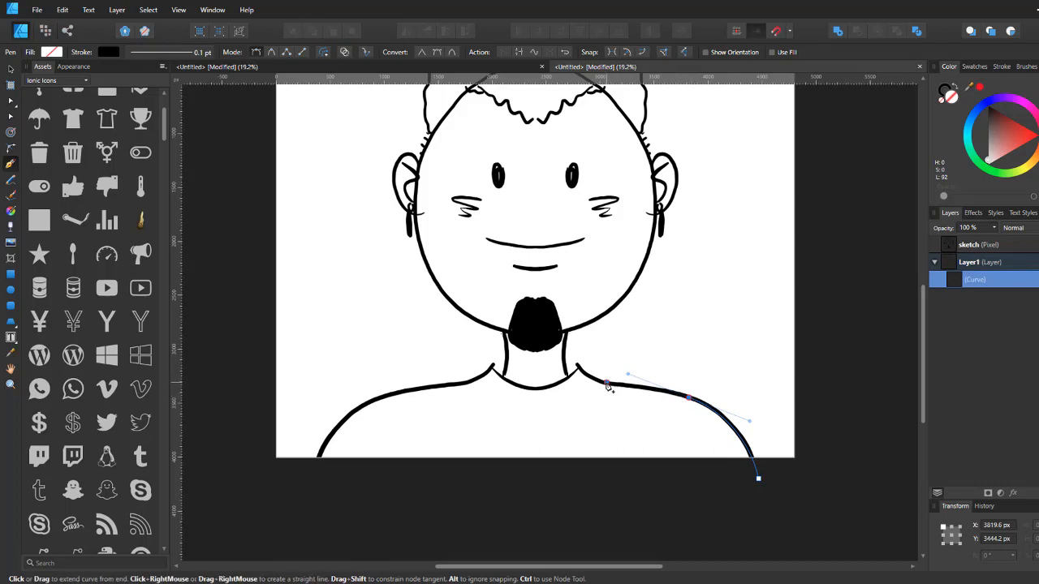
left_click(608, 387)
left_click(638, 389, "ctrl")
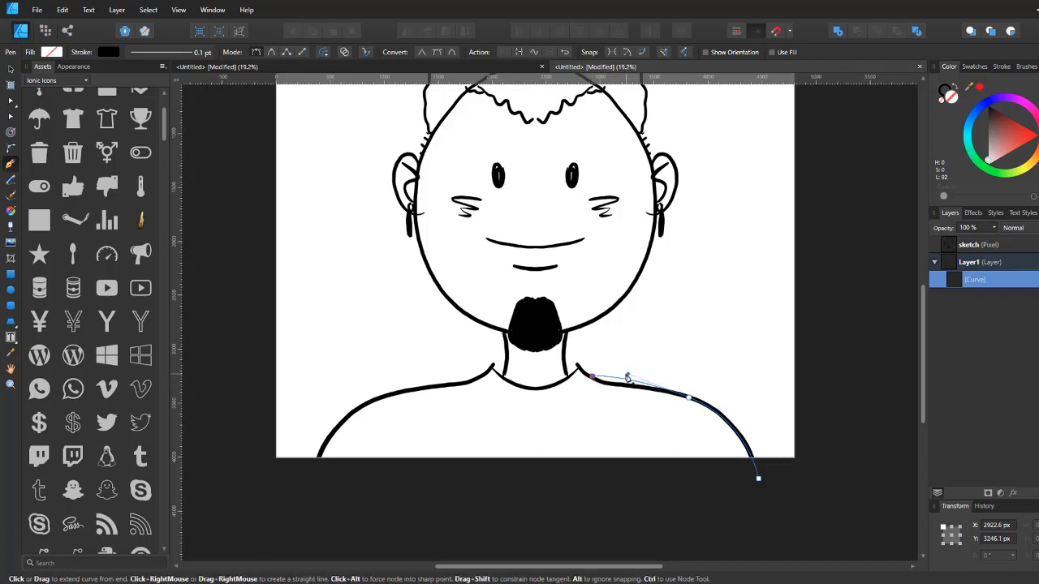
left_click(618, 390, "ctrl")
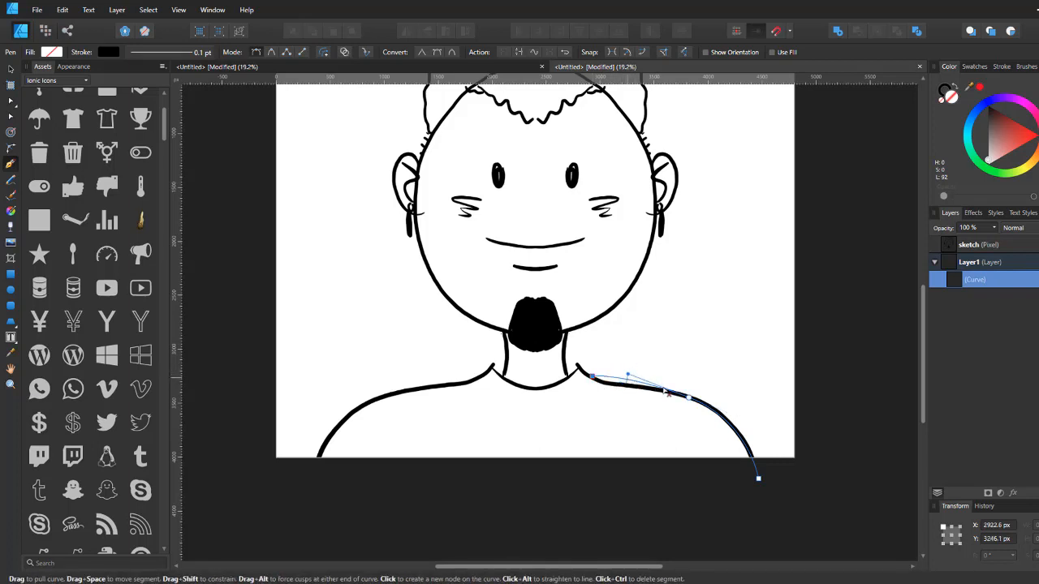
left_click(688, 399, "ctrl")
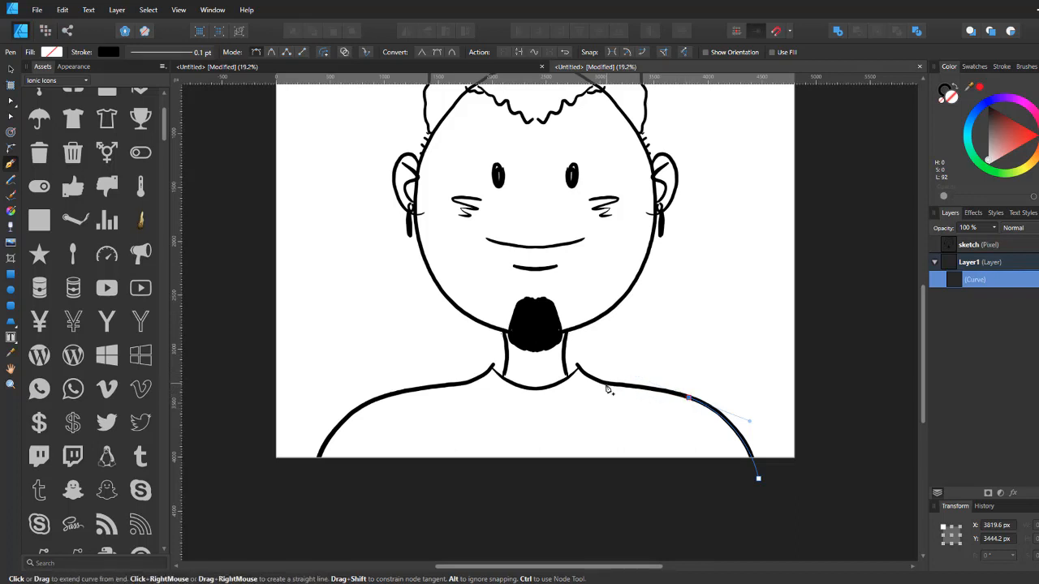
Step: Continue the curve from the shoulder up the right side of the neck to the jaw
left_click_drag(607, 387, 562, 387)
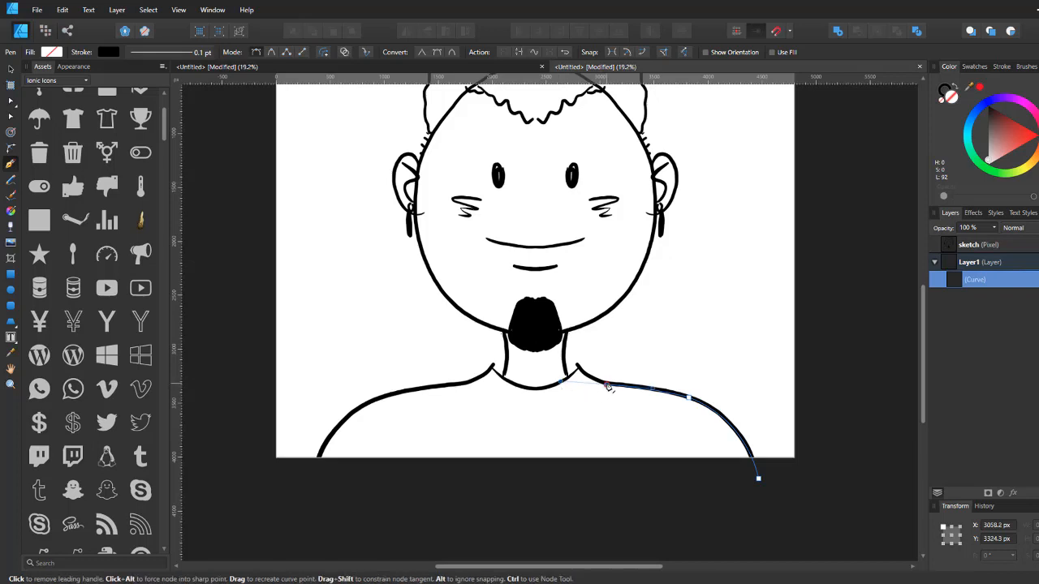
left_click(607, 386)
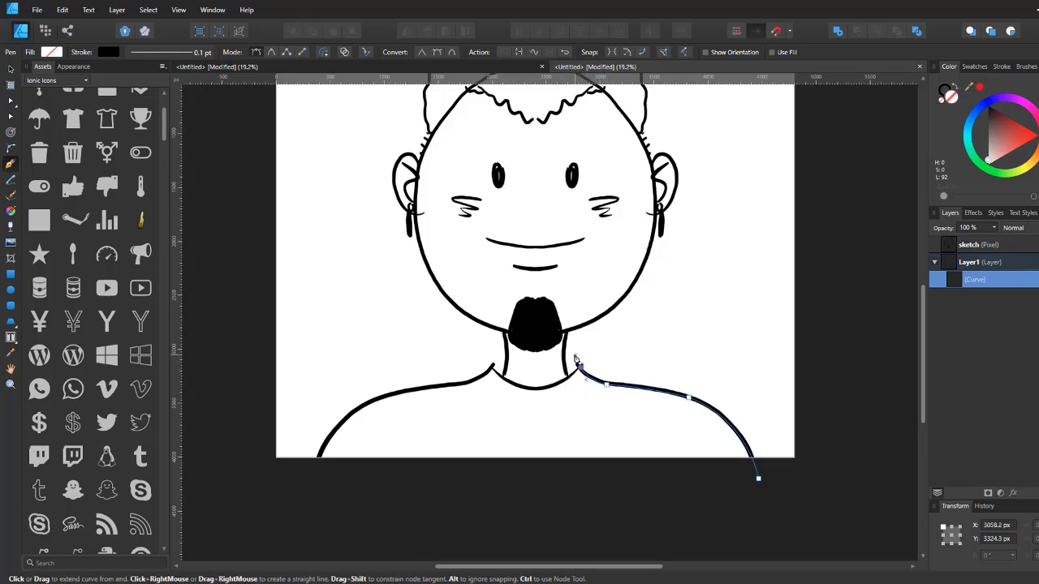
left_click(580, 369)
left_click(568, 378)
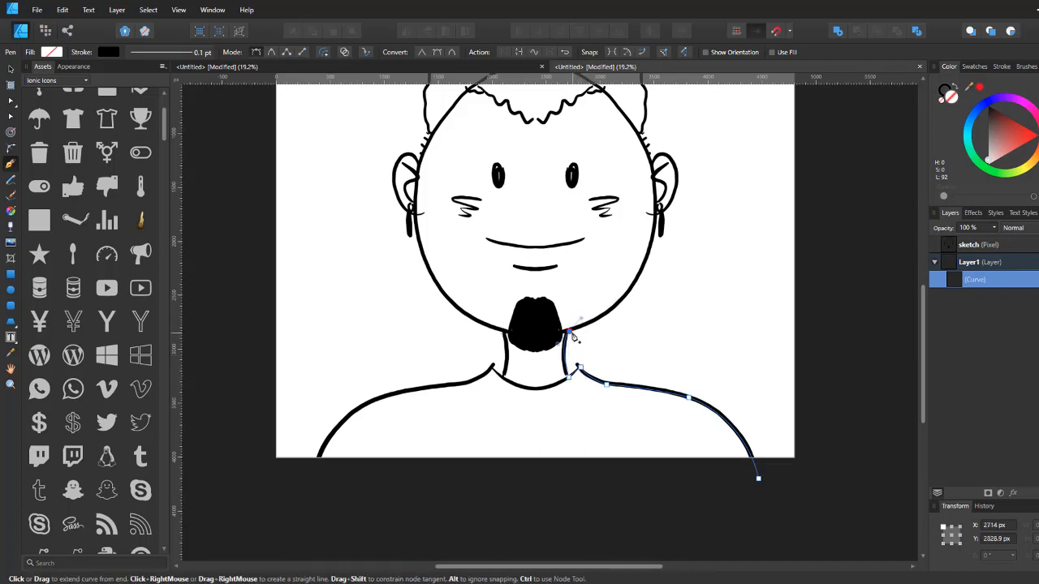
key("space")
left_click_drag(594, 312, 554, 435)
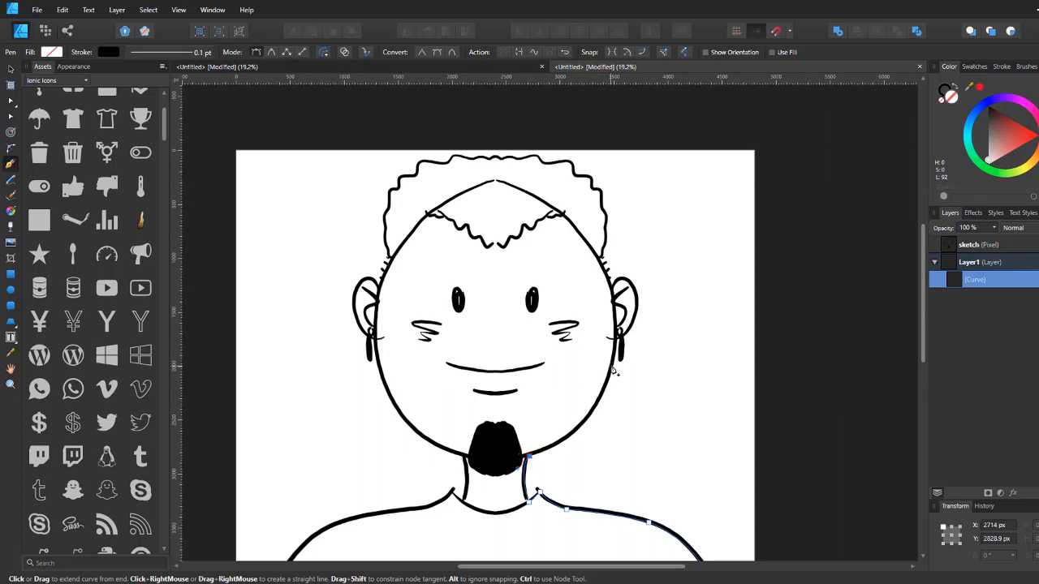
Step: Extend the curve up the right side of the face past the ear and along the right edge of the hair
left_click_drag(610, 367, 631, 287)
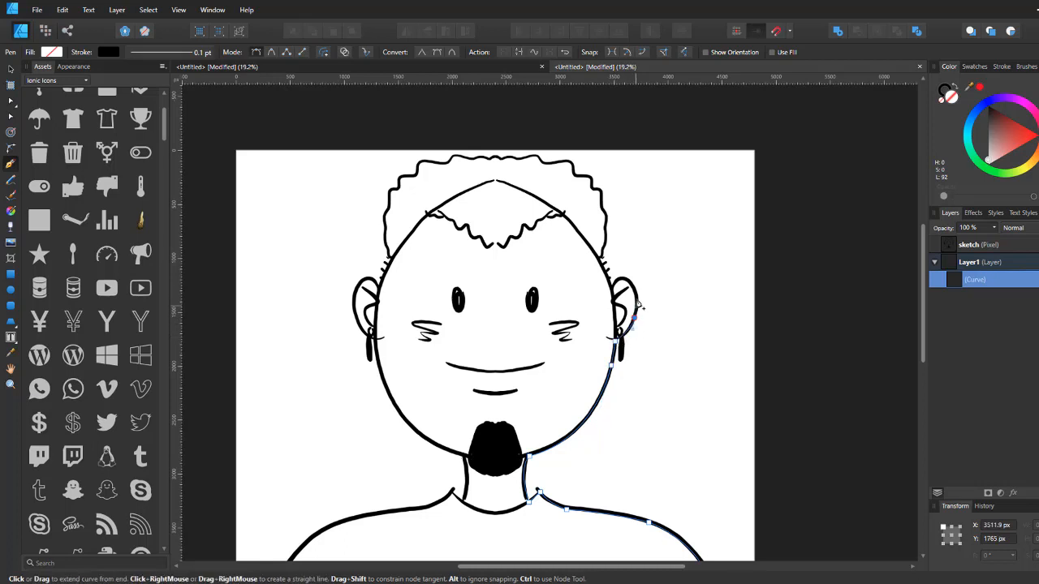
left_click_drag(622, 282, 608, 306)
left_click(621, 282)
left_click(612, 291)
left_click(596, 244)
left_click(603, 247)
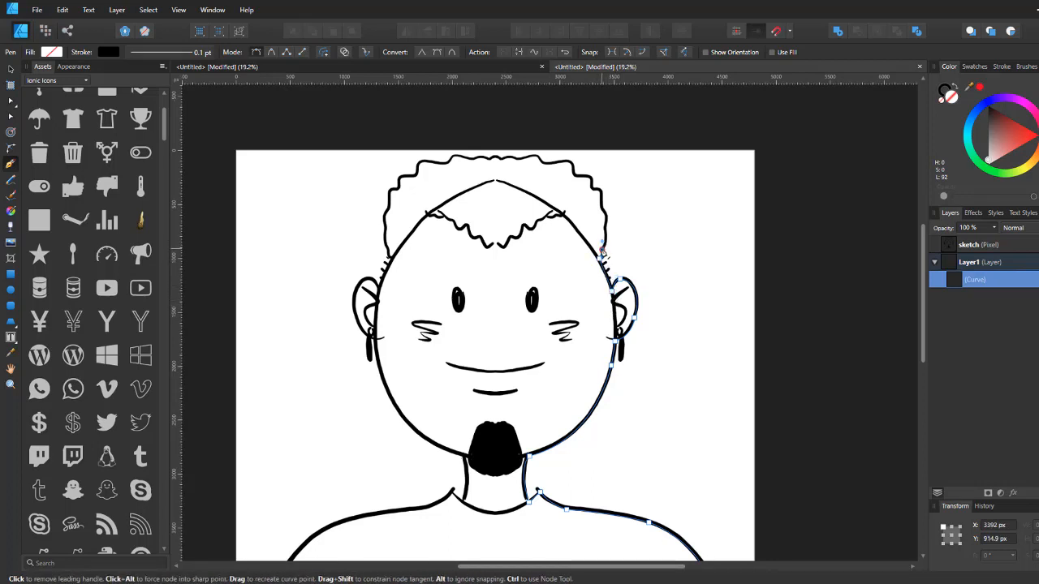
left_click(601, 208)
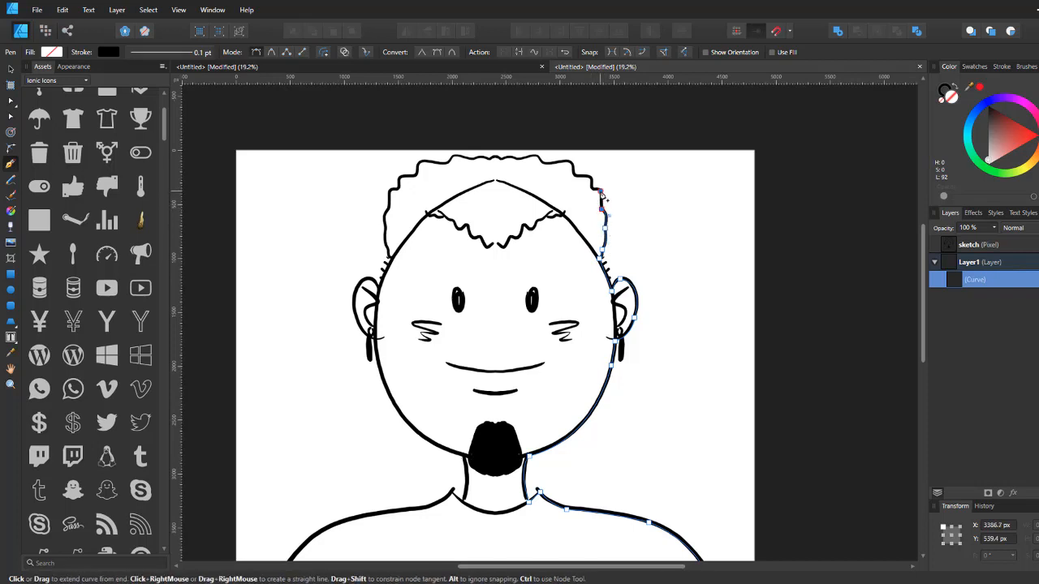
left_click(590, 180)
left_click(565, 164)
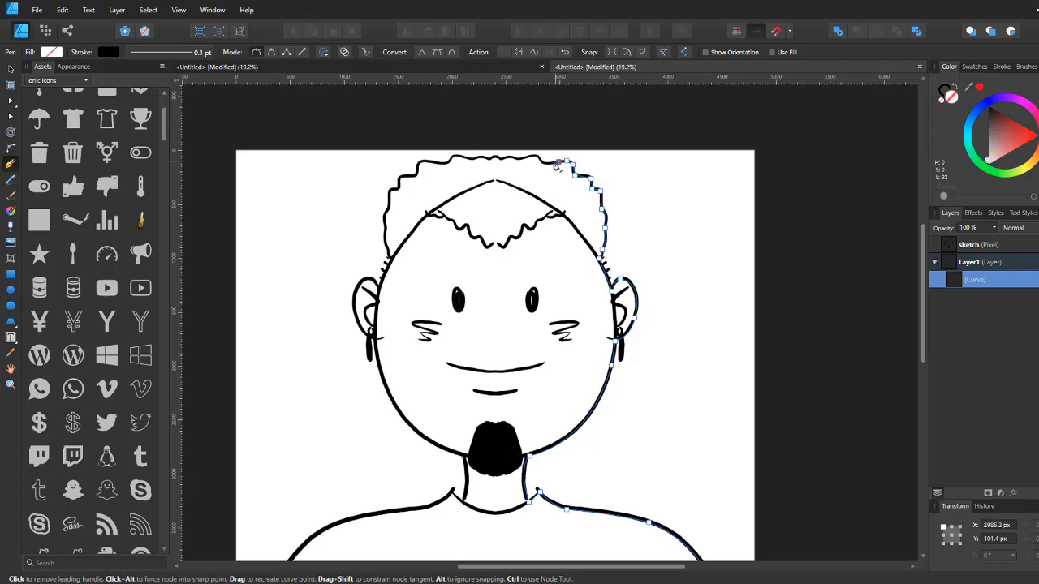
left_click(545, 163)
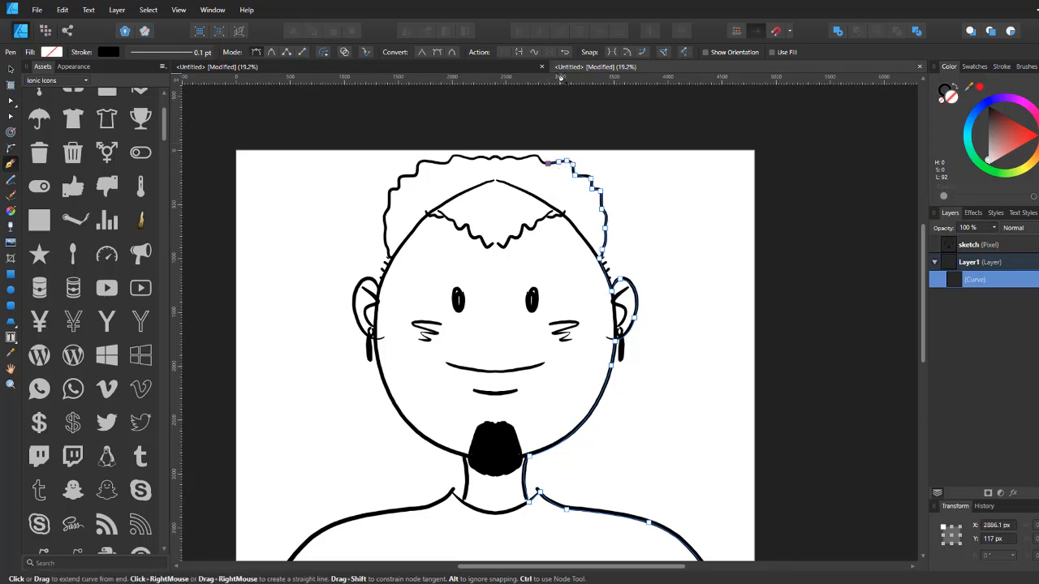
Step: Continue tracing the curve along the top edge of the hair toward its centre
scroll(562, 115, "up", 4)
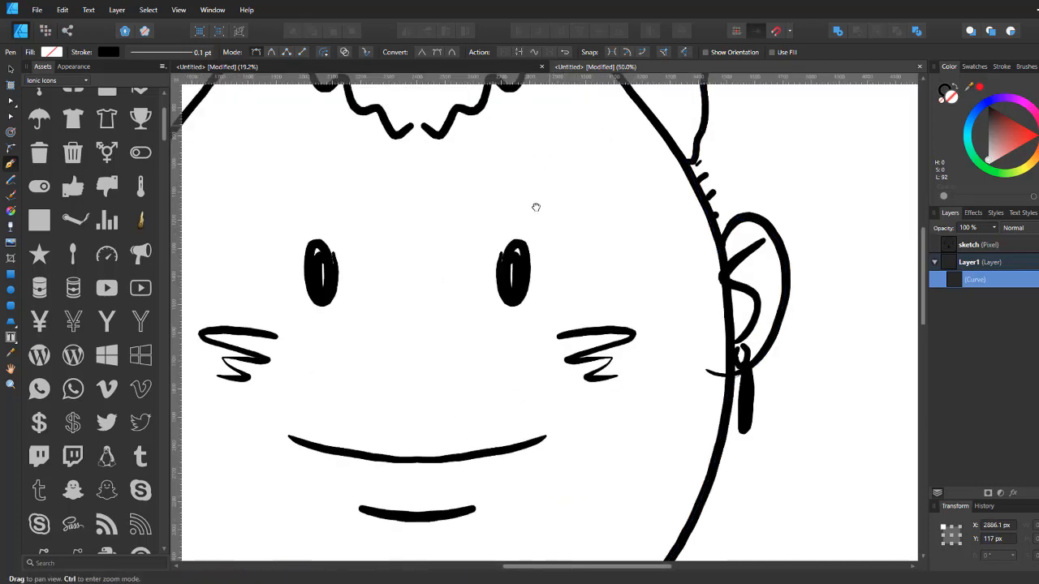
left_click_drag(536, 206, 501, 446)
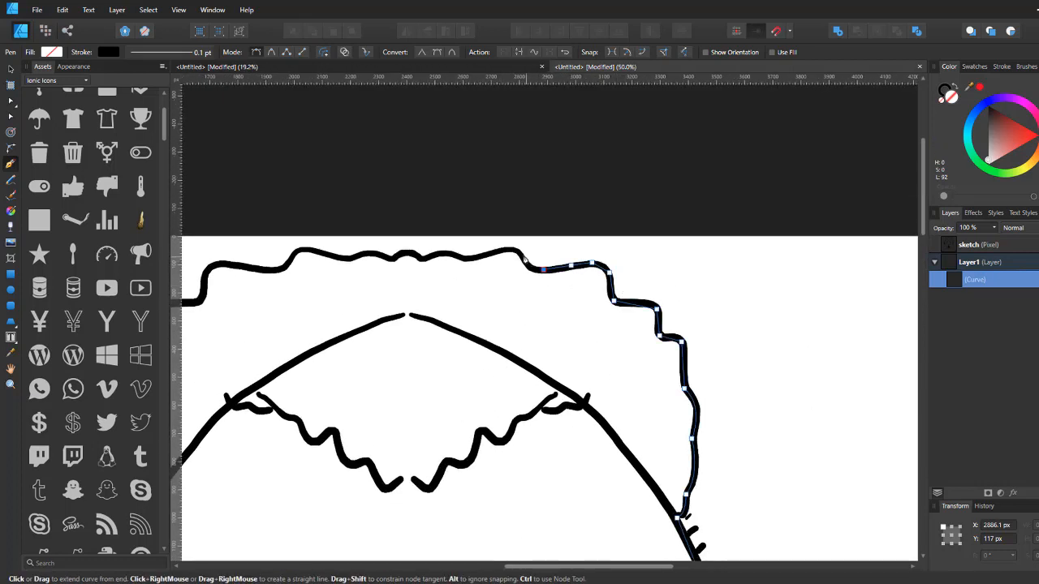
left_click_drag(521, 259, 478, 259)
left_click(521, 258)
left_click(448, 257)
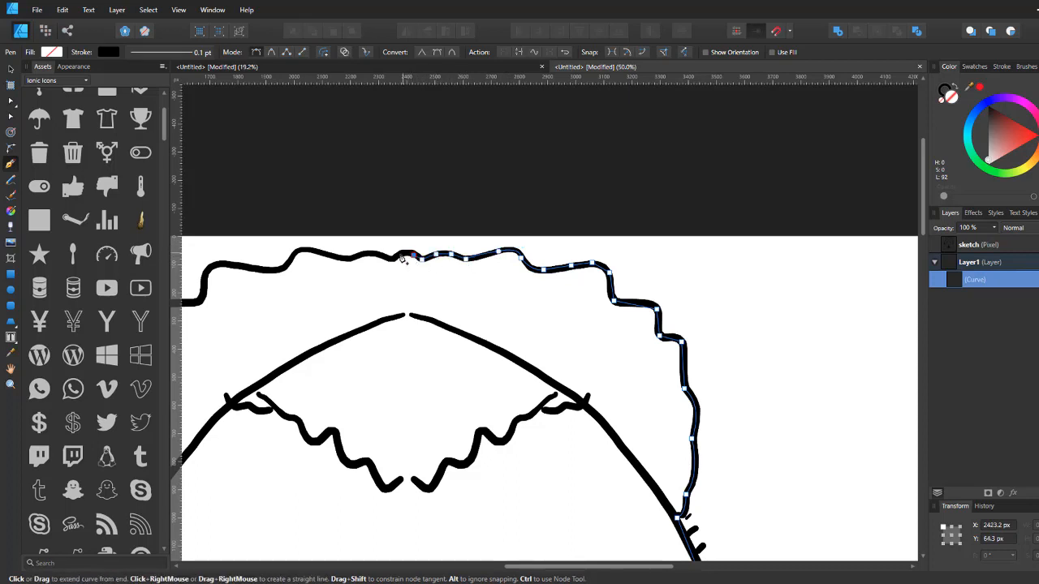
key("space")
left_click_drag(458, 242, 659, 162)
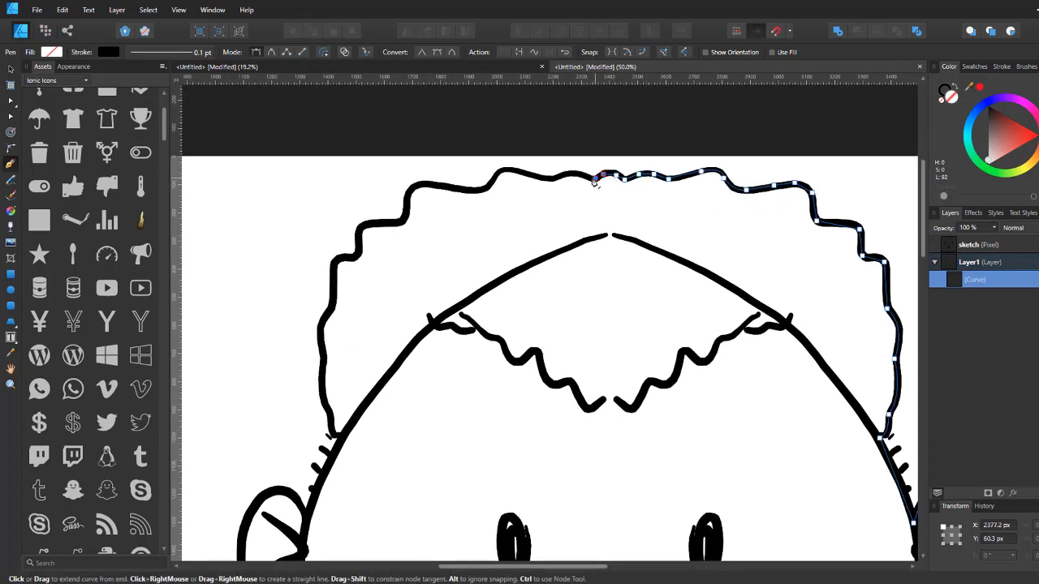
Step: Trace the remaining hair outline across the top and down the left side with closely spaced nodes
left_click(570, 173)
left_click(554, 179)
left_click(541, 178)
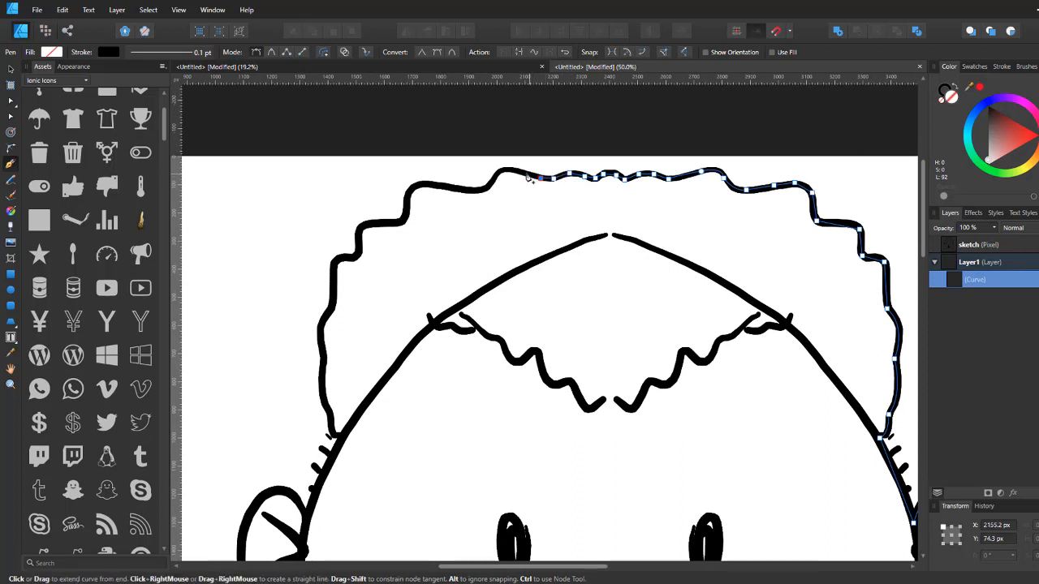
left_click(525, 174)
left_click(507, 170)
left_click(483, 191)
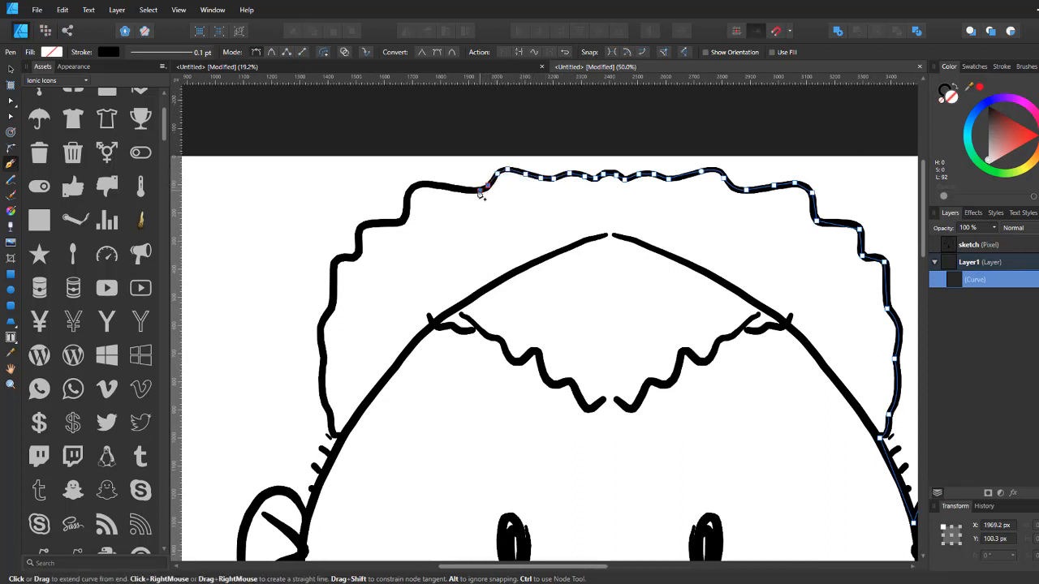
left_click(459, 190)
left_click(439, 186)
left_click(420, 185)
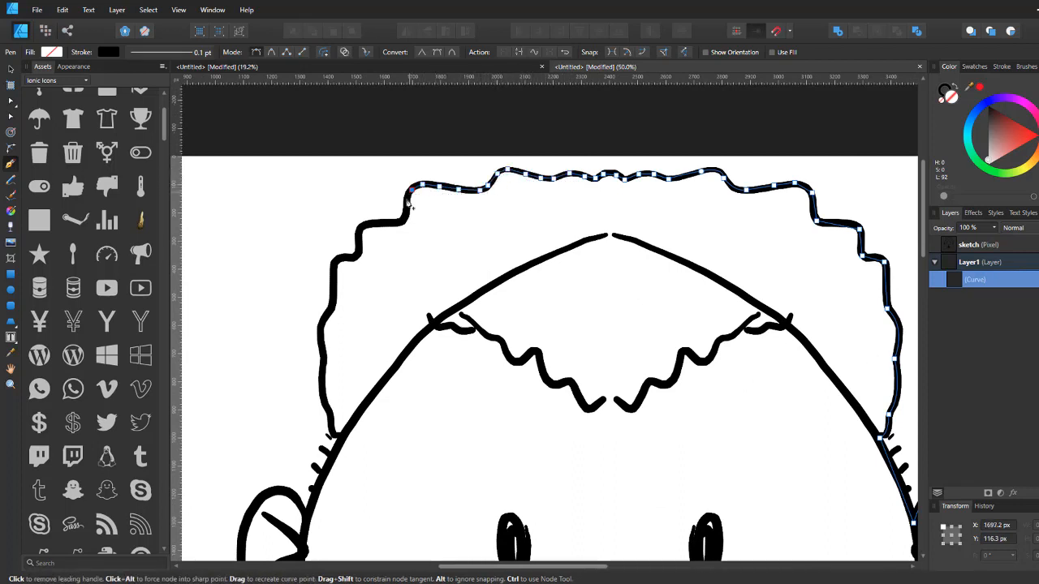
left_click(409, 202)
left_click(403, 219)
left_click(376, 221)
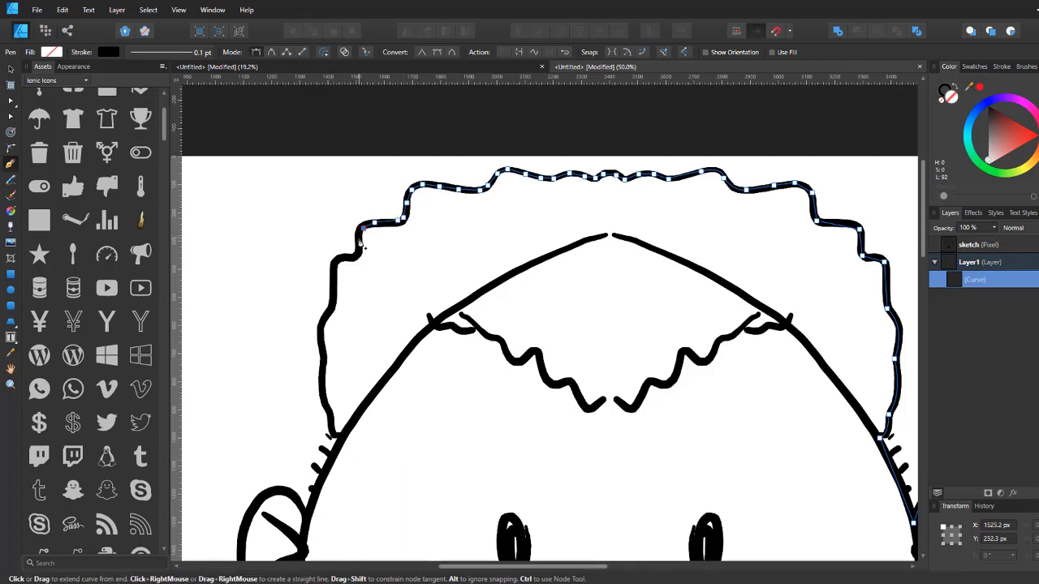
left_click(358, 254)
left_click(336, 260)
left_click(332, 285)
left_click(327, 315)
left_click(320, 329)
left_click(323, 346)
left_click(323, 361)
left_click(321, 378)
left_click(325, 401)
left_click(329, 414)
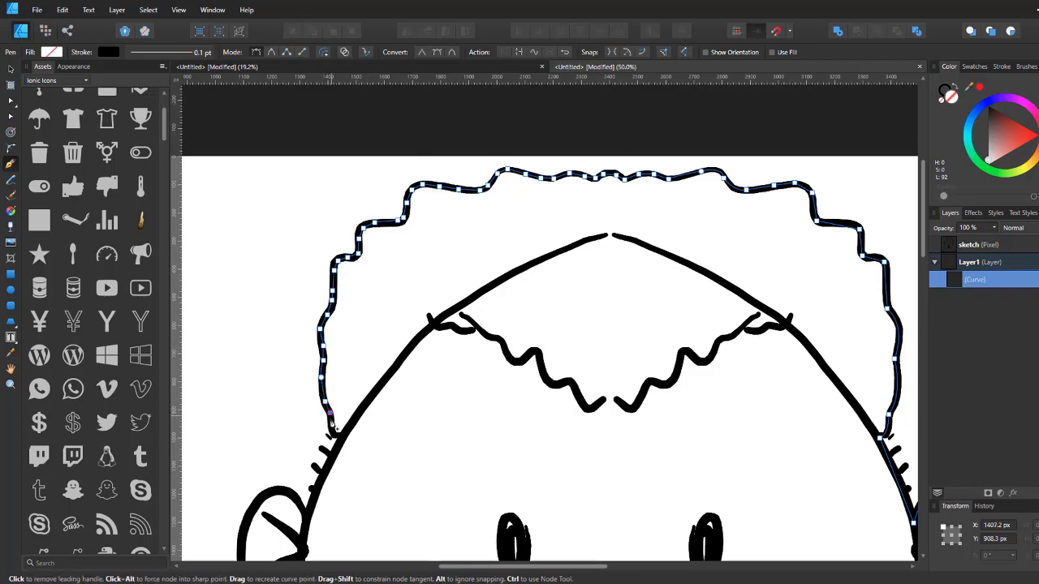
left_click(332, 428)
Step: Continue the curve past the left ear and down the left side of the face to the chin
left_click_drag(335, 441, 394, 249)
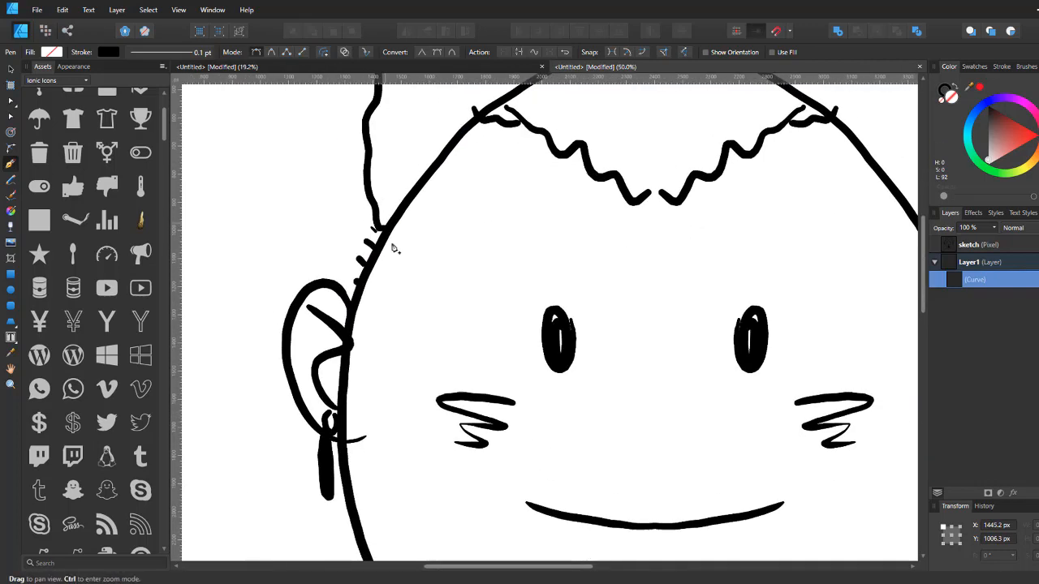
left_click(353, 308)
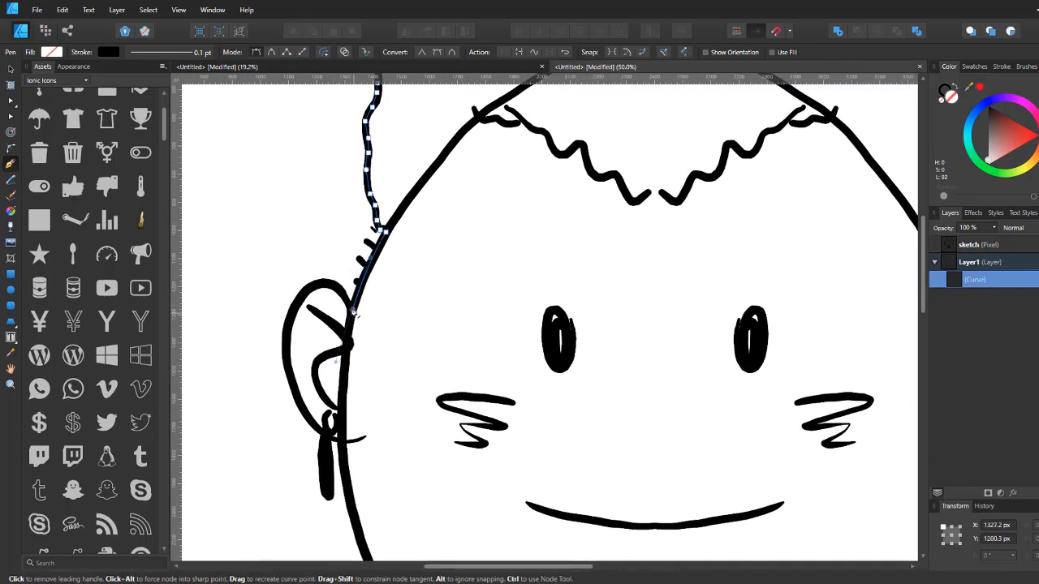
left_click_drag(295, 307, 269, 361)
left_click_drag(323, 430, 344, 303)
left_click(332, 301, "alt")
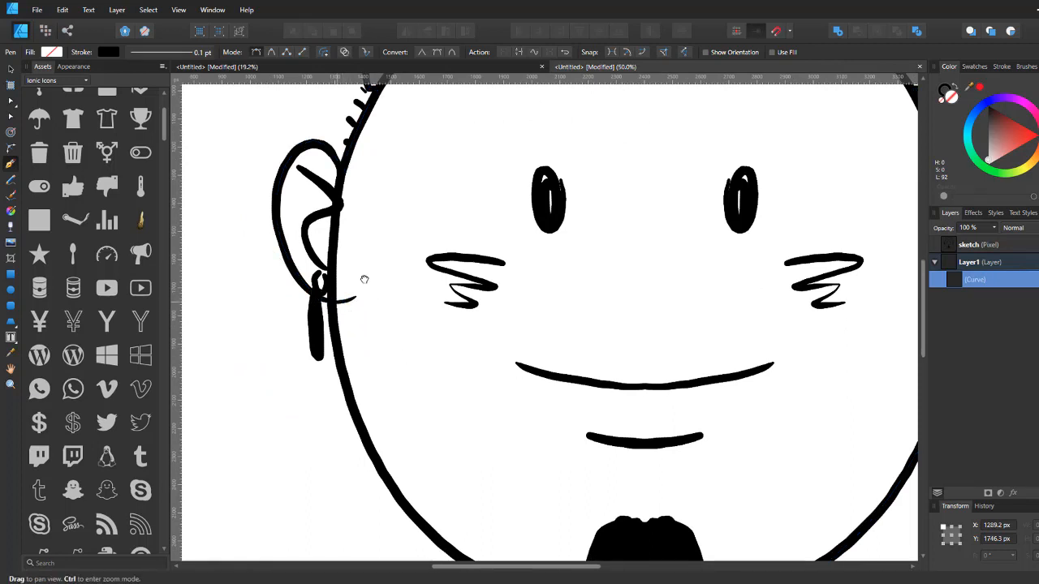
left_click_drag(465, 460, 374, 307)
left_click_drag(374, 412, 508, 515)
left_click(375, 411, "alt")
left_click_drag(475, 368, 470, 247)
left_click_drag(466, 332, 497, 336)
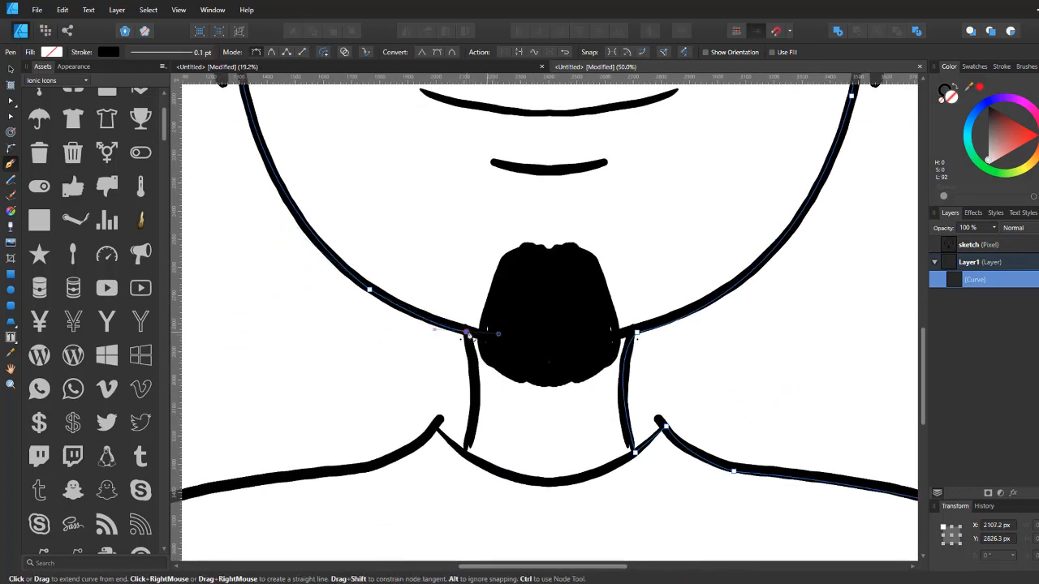
Step: Continue the curve down the left side of the neck and along the left shoulder
left_click_drag(466, 449, 441, 494)
left_click_drag(475, 411, 704, 237)
left_click_drag(519, 298, 405, 300)
left_click_drag(440, 332, 631, 232)
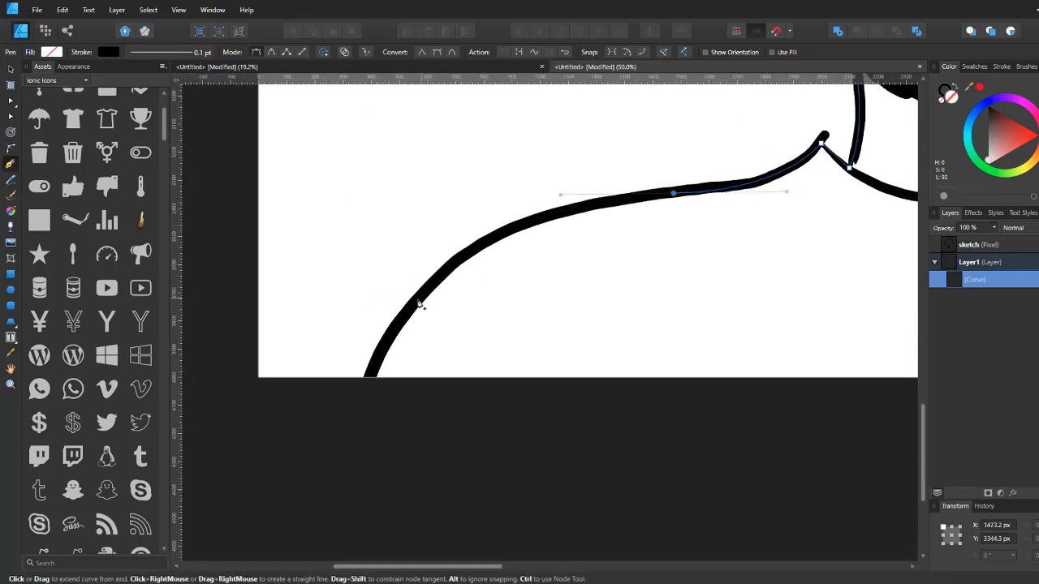
left_click_drag(414, 302, 364, 425)
Step: Carry the curve across below the canvas and close it on its starting node at the right shoulder
left_click_drag(584, 365, 320, 380)
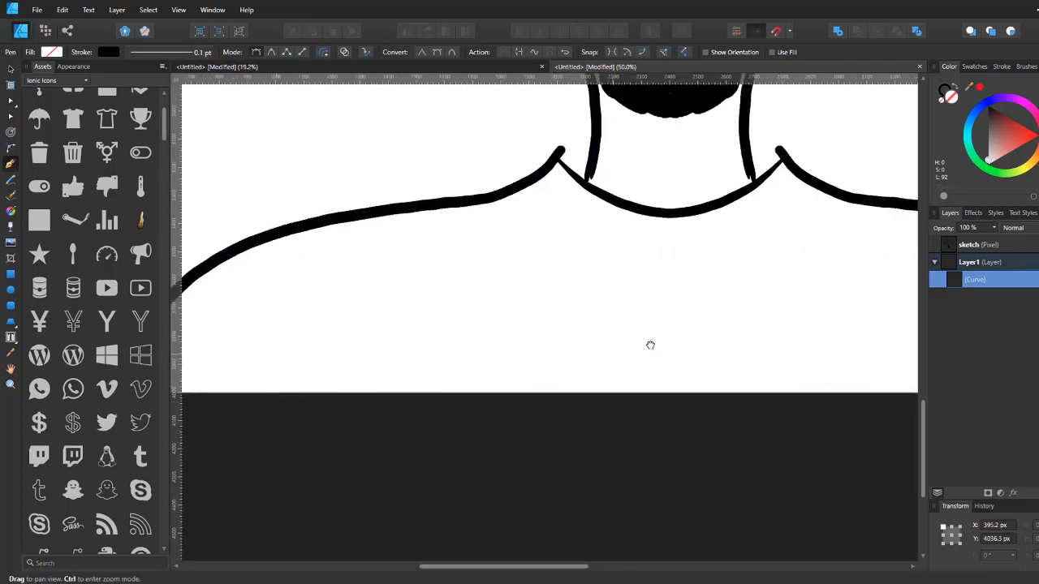
left_click_drag(651, 346, 293, 354)
left_click_drag(578, 350, 427, 313)
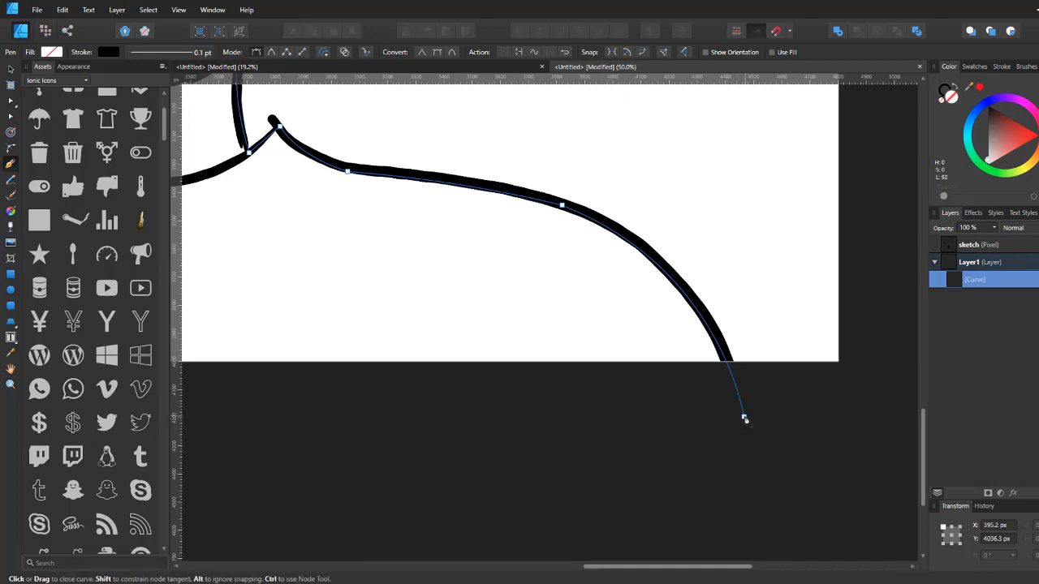
left_click(745, 419)
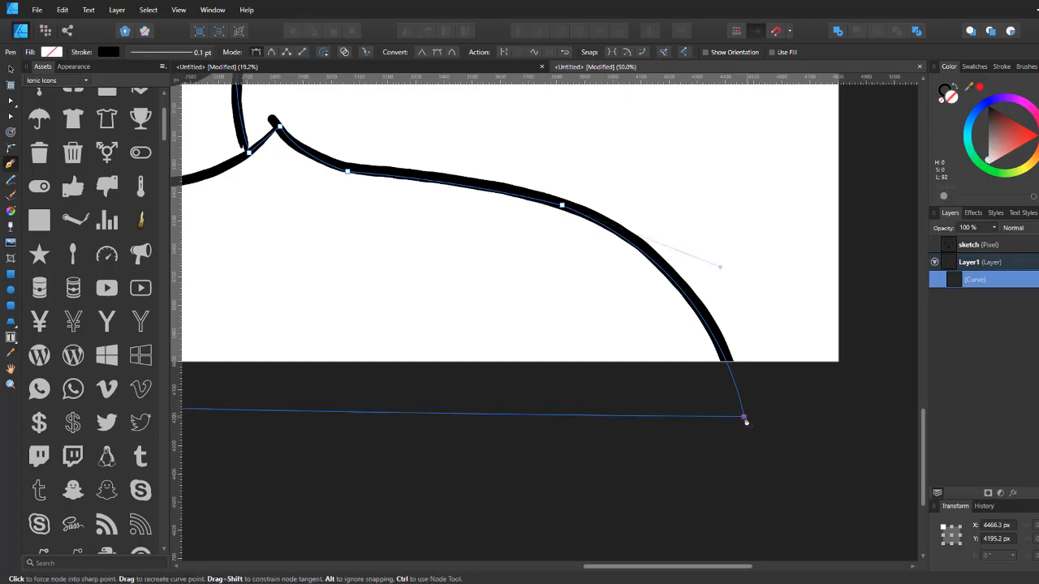
Step: Fill the closed portrait outline with a mid grey colour
key("ctrl+minus")
key("ctrl+minus")
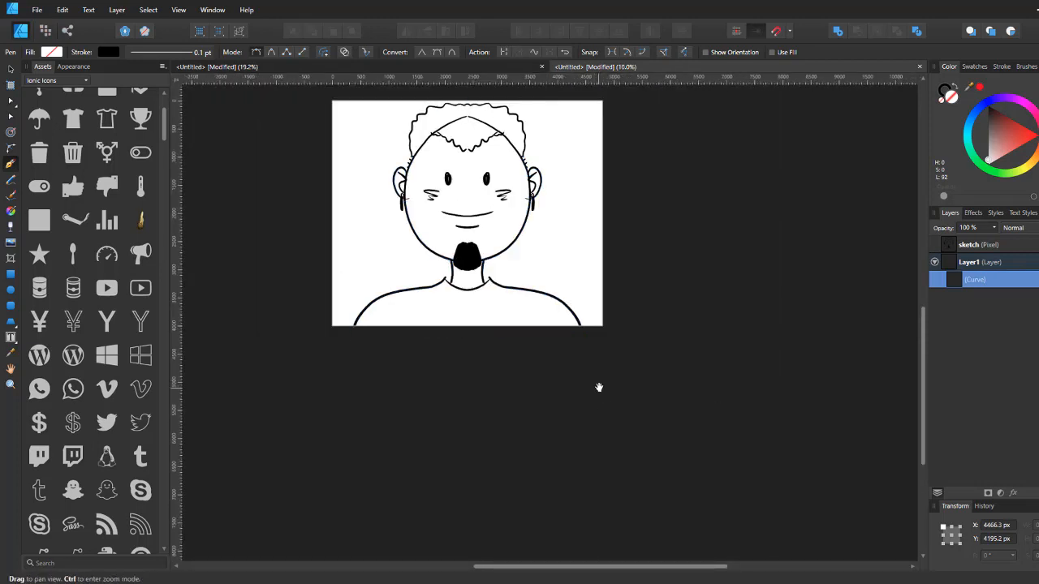
left_click_drag(600, 387, 612, 469)
left_click_drag(992, 136, 946, 132)
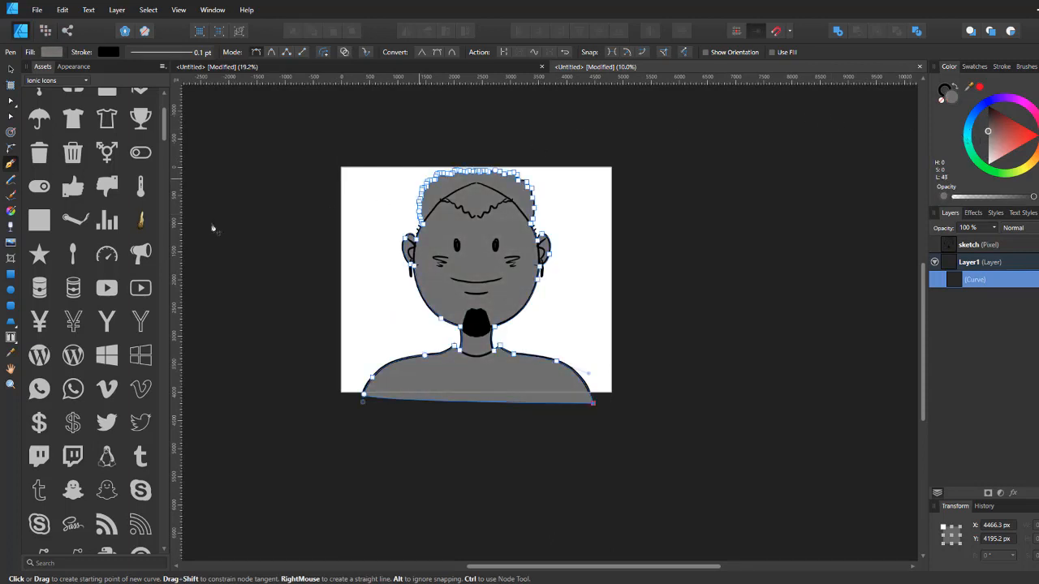
Step: Give the outline shape a vertical linear gradient fill with the Fill tool
left_click(12, 212)
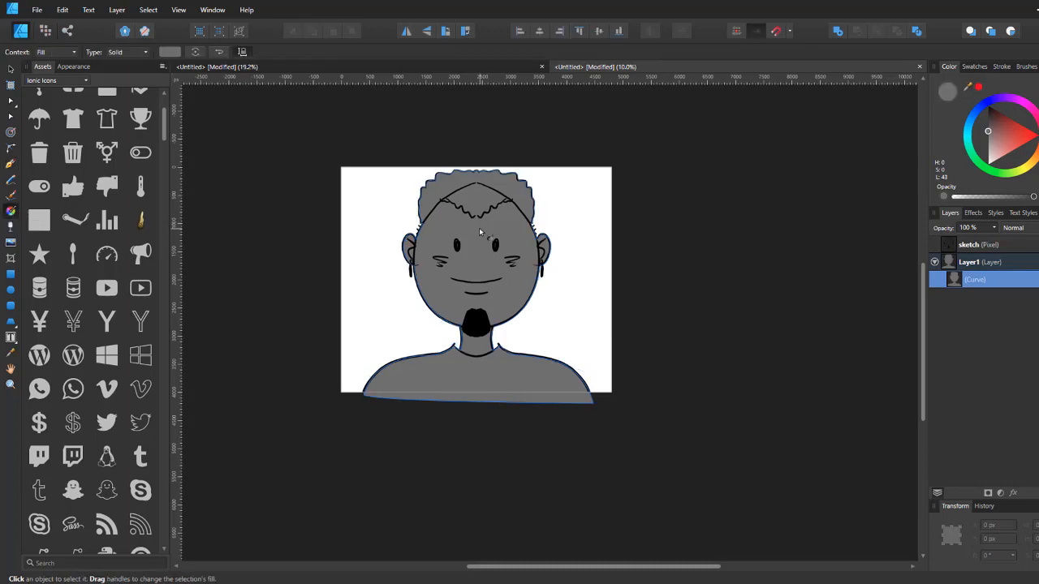
mouse_move(479, 233)
left_mouse_down()
mouse_move(479, 414)
mouse_move(478, 192)
mouse_move(482, 279)
mouse_move(479, 211)
mouse_move(478, 246)
left_mouse_up()
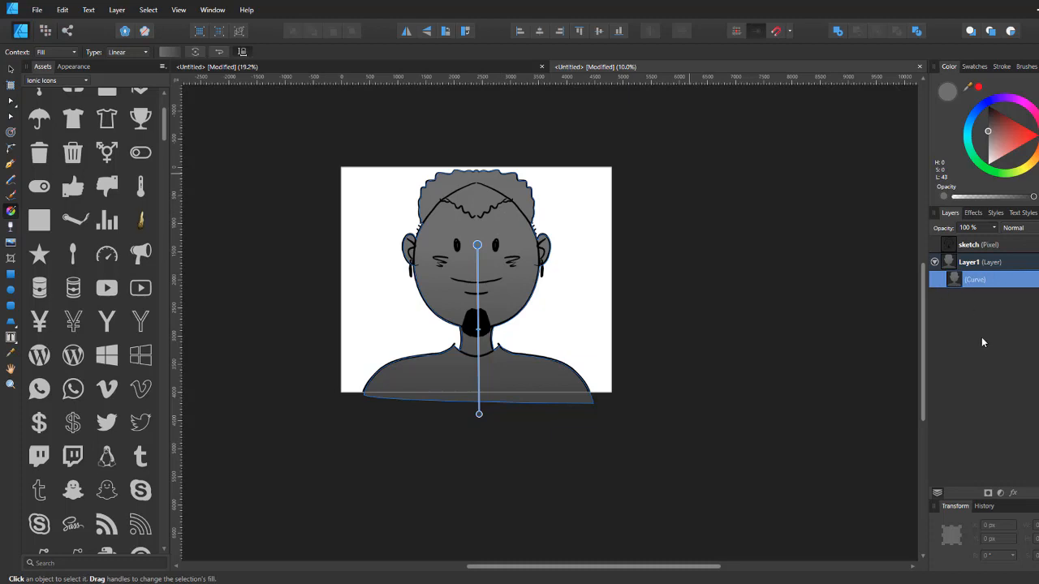
Step: Copy the filled curve and paste it to duplicate it inside Layer1
left_click(969, 266)
left_click(961, 282)
right_click(960, 280)
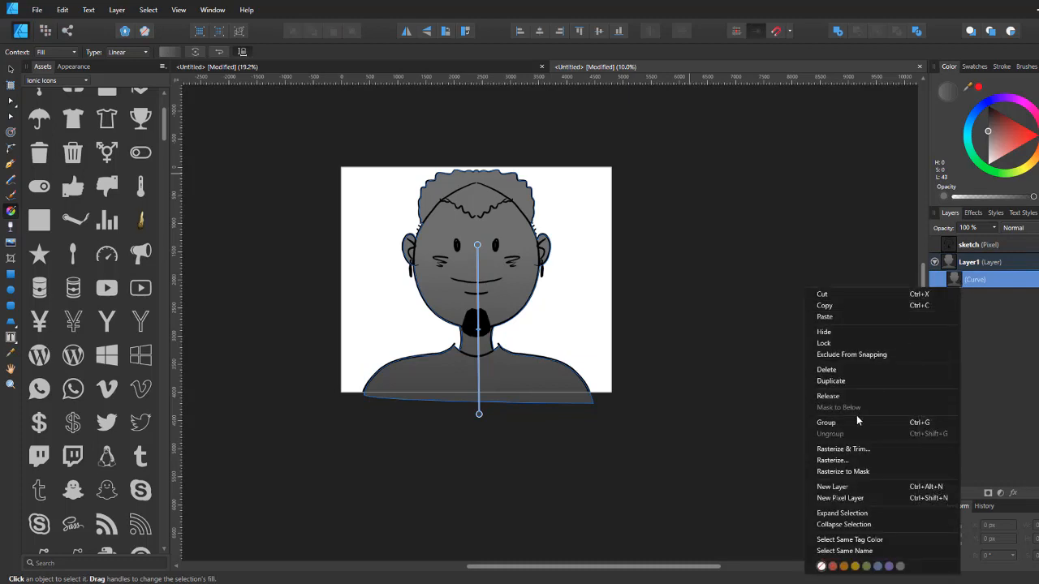
left_click(847, 307)
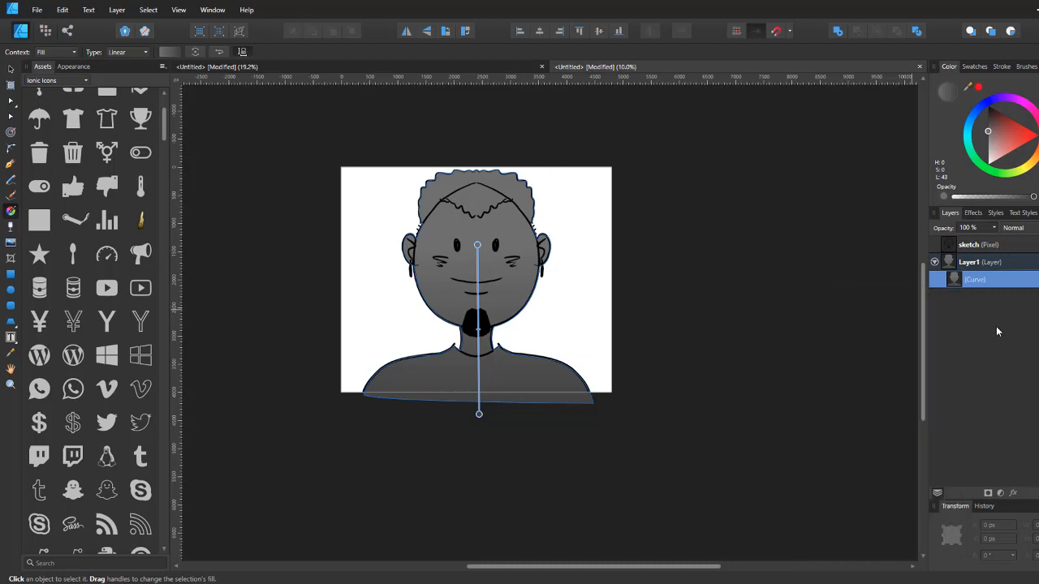
right_click(967, 282)
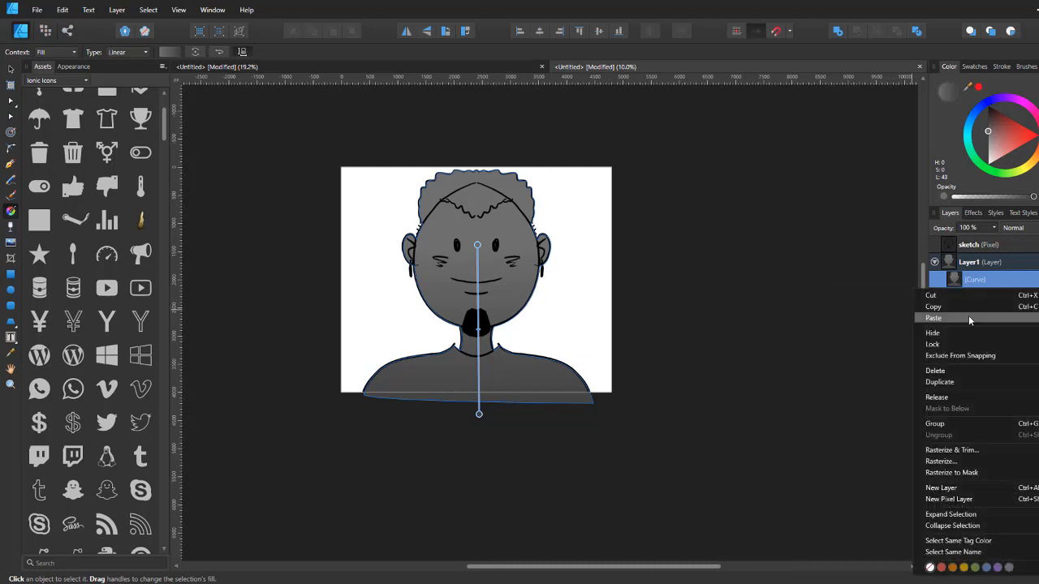
left_click(969, 315)
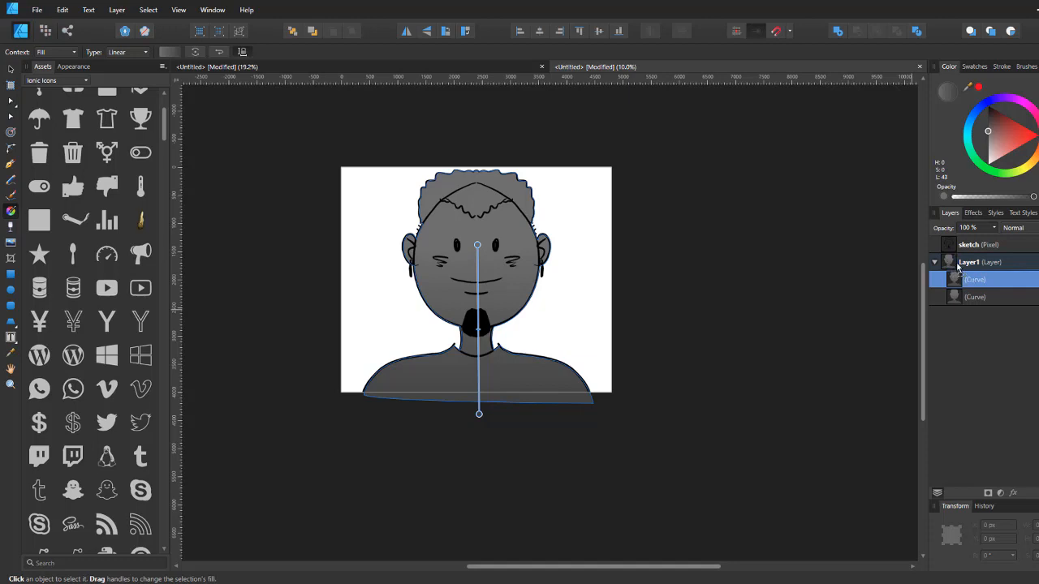
Step: Nest the duplicated curve one level deeper in Layer1's stack and collapse and expand the layer
left_click_drag(958, 267, 955, 266)
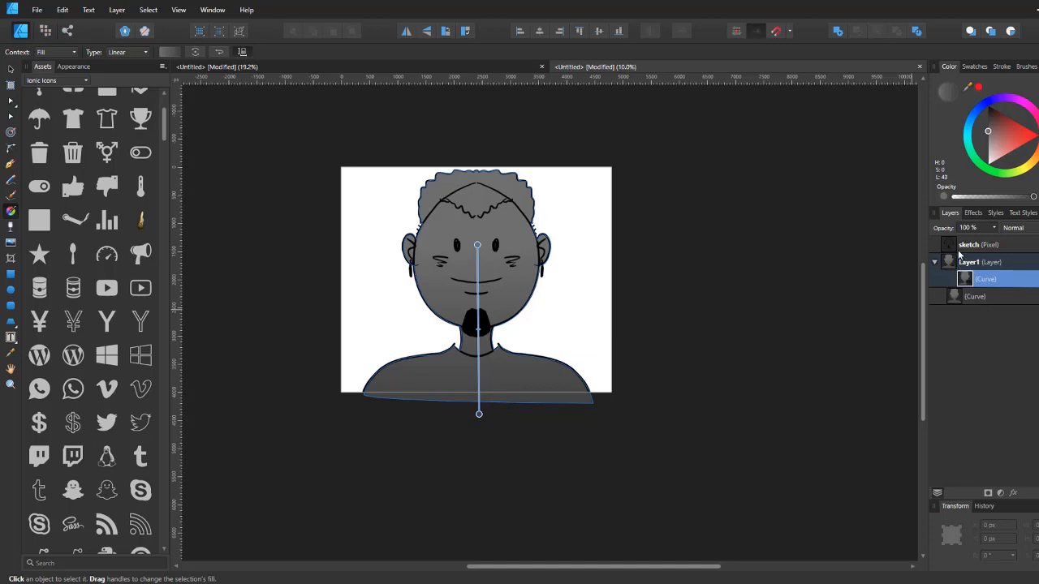
left_click(978, 264)
left_click(934, 263)
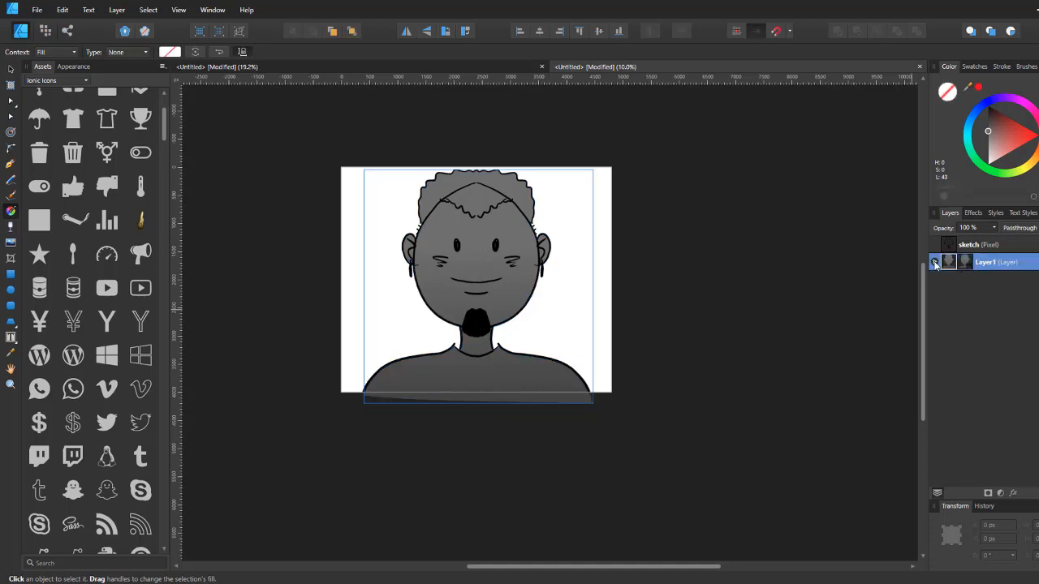
left_click(935, 264)
left_click(934, 263)
left_click(934, 263)
left_click(935, 263)
left_click(934, 263)
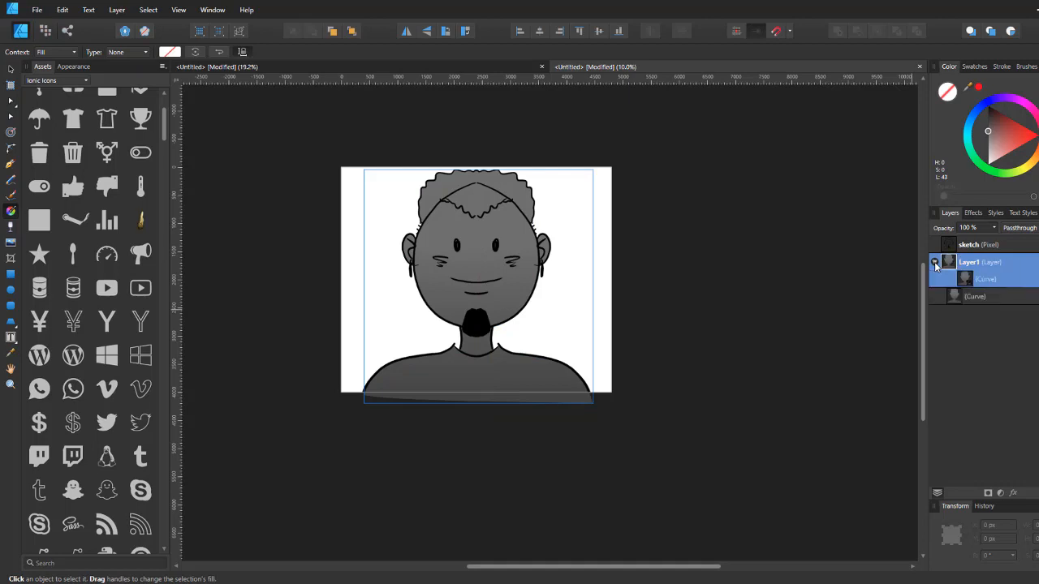
Step: Try adding a new layer inside Layer1 and painting on it with a red brush
left_click(986, 298)
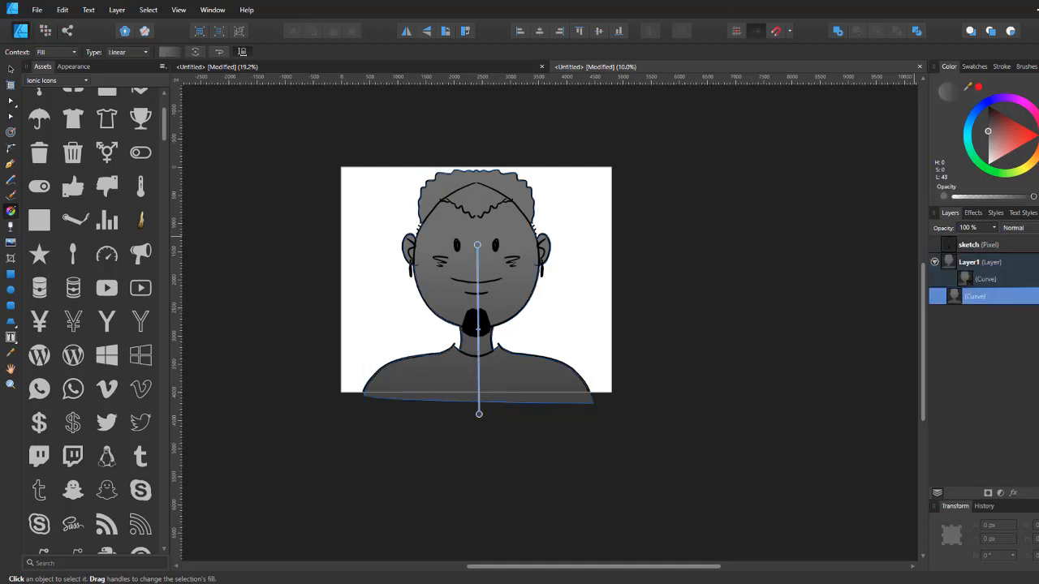
key("ctrl+shift+l")
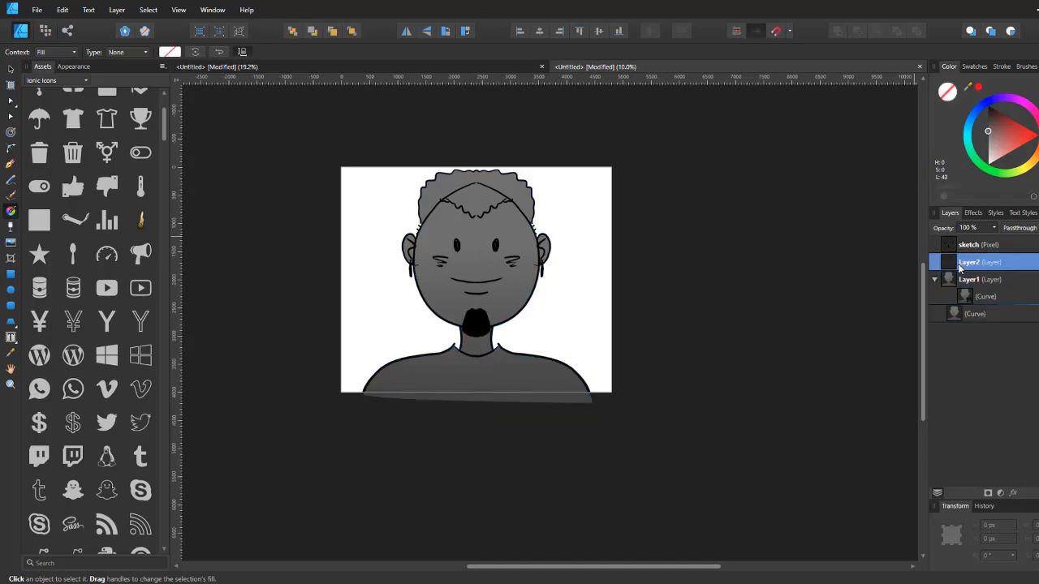
left_click_drag(959, 269, 973, 304)
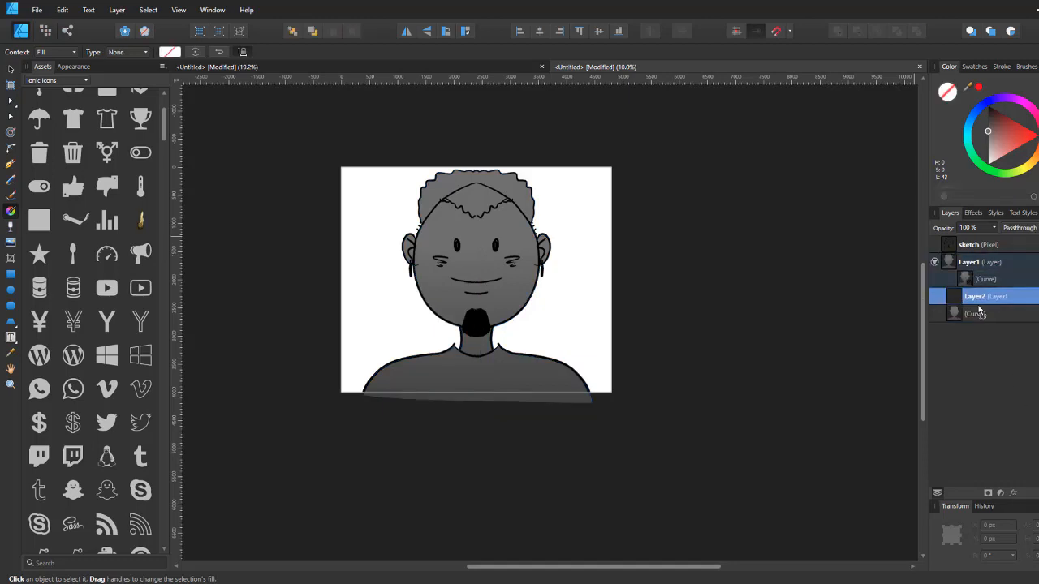
left_click(12, 196)
left_click(1021, 147)
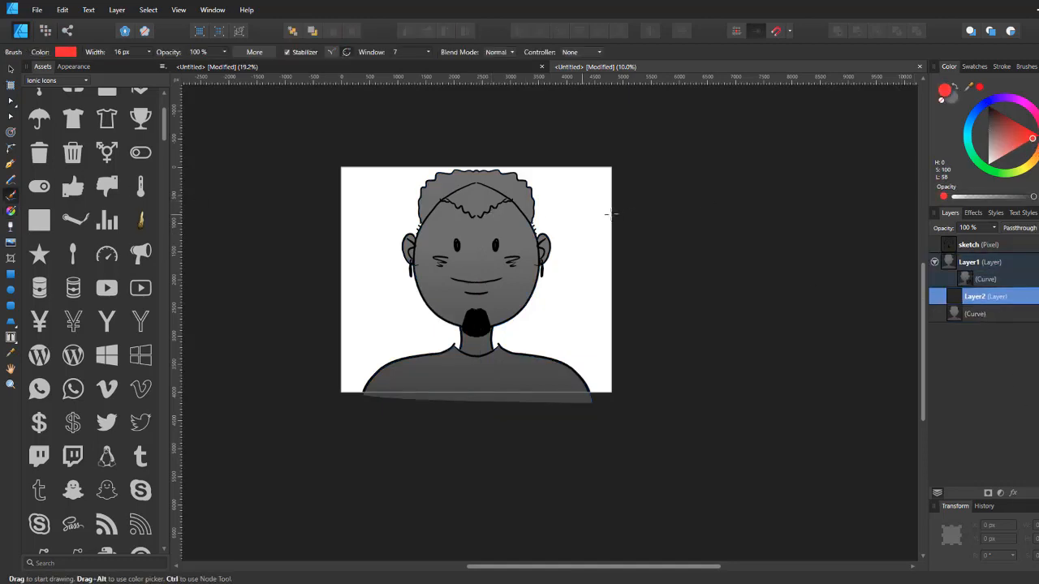
mouse_move(535, 232)
left_mouse_down()
mouse_move(314, 290)
mouse_move(829, 403)
mouse_move(349, 375)
mouse_move(656, 235)
mouse_move(681, 162)
mouse_move(619, 286)
left_mouse_up()
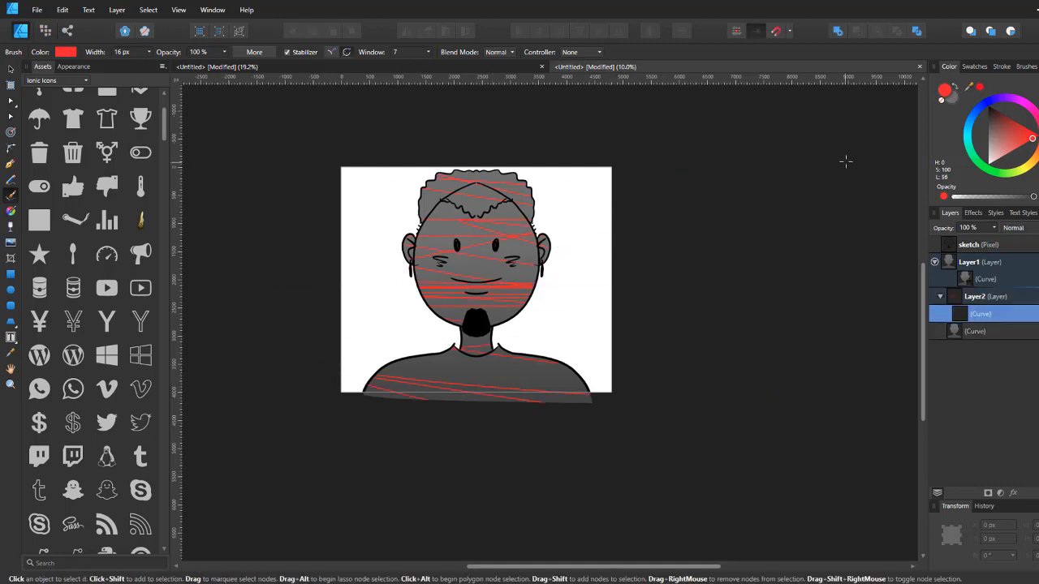
key("ctrl+z")
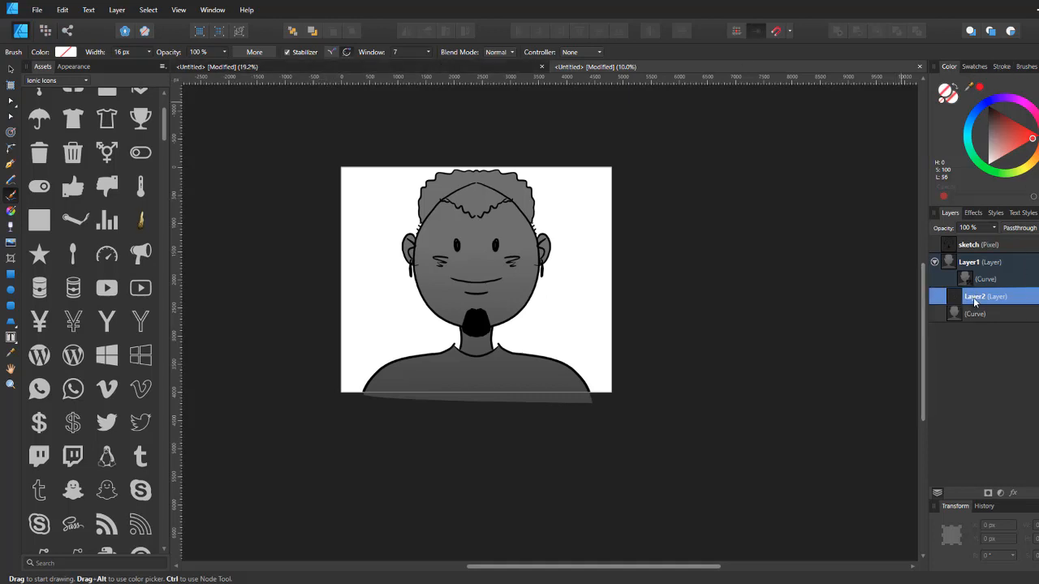
left_click(11, 163)
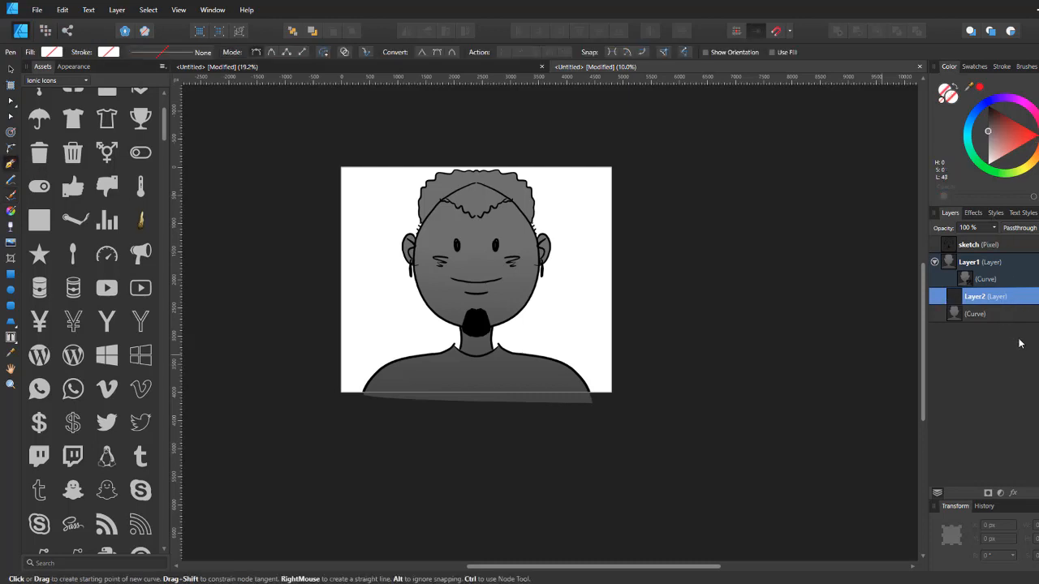
key("ctrl+z")
Step: Draw a closed neck-shadow shape under the chin with the Pen tool inside Layer1
left_click(977, 268)
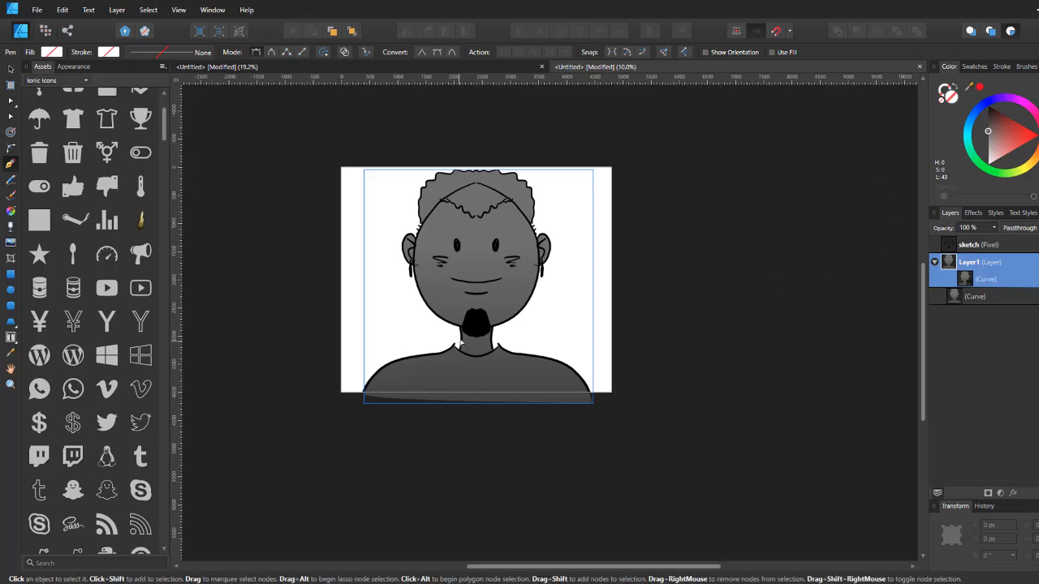
scroll(470, 339, "up", 5)
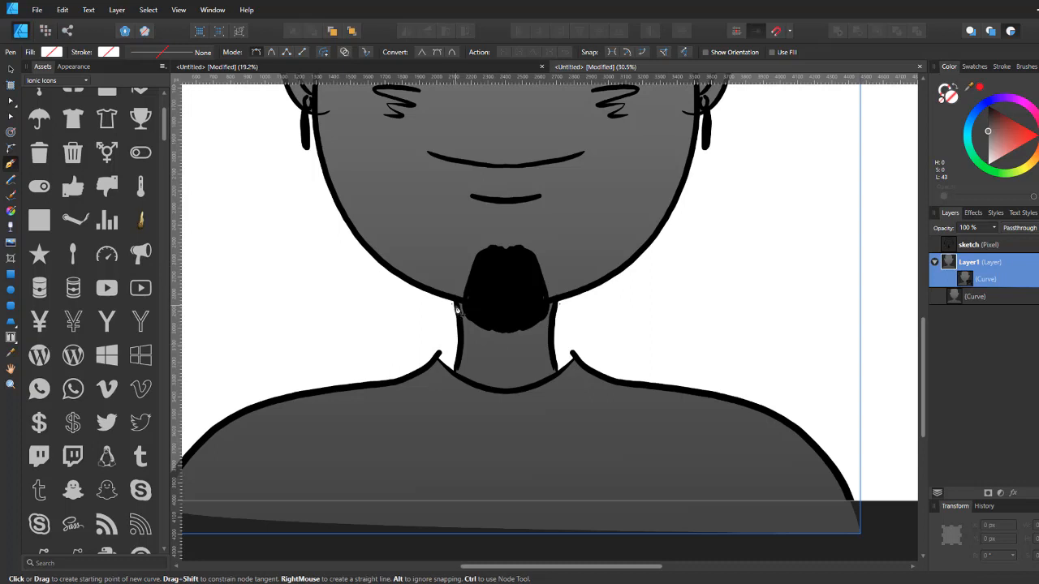
left_click(457, 304)
left_click_drag(496, 359, 527, 362)
left_click(553, 327)
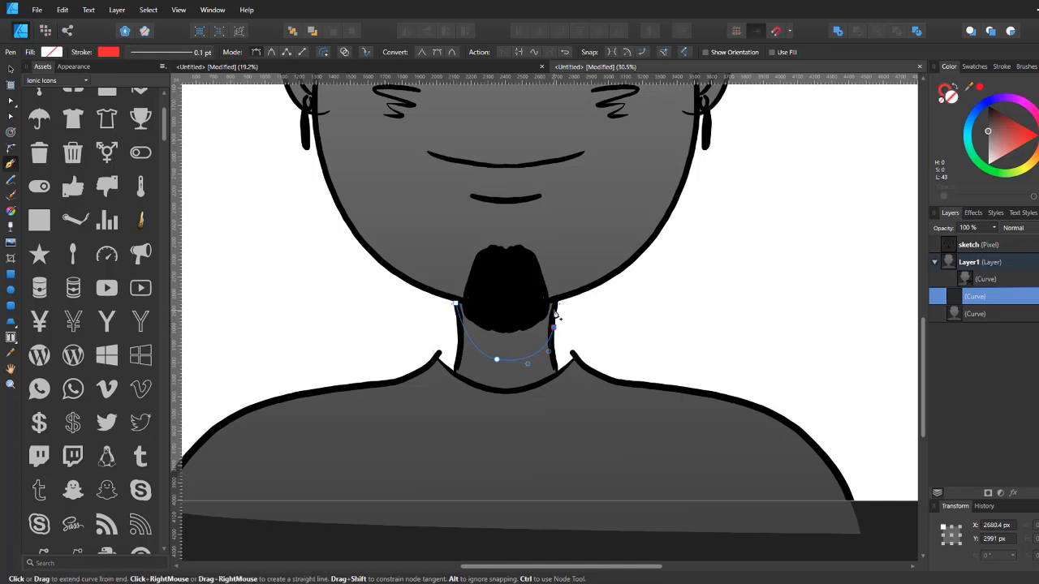
left_click(554, 302)
left_click_drag(457, 304, 525, 313)
Step: Set the neck shape's fill to near black and nudge its bottom node slightly lower
key("a")
left_click(459, 304)
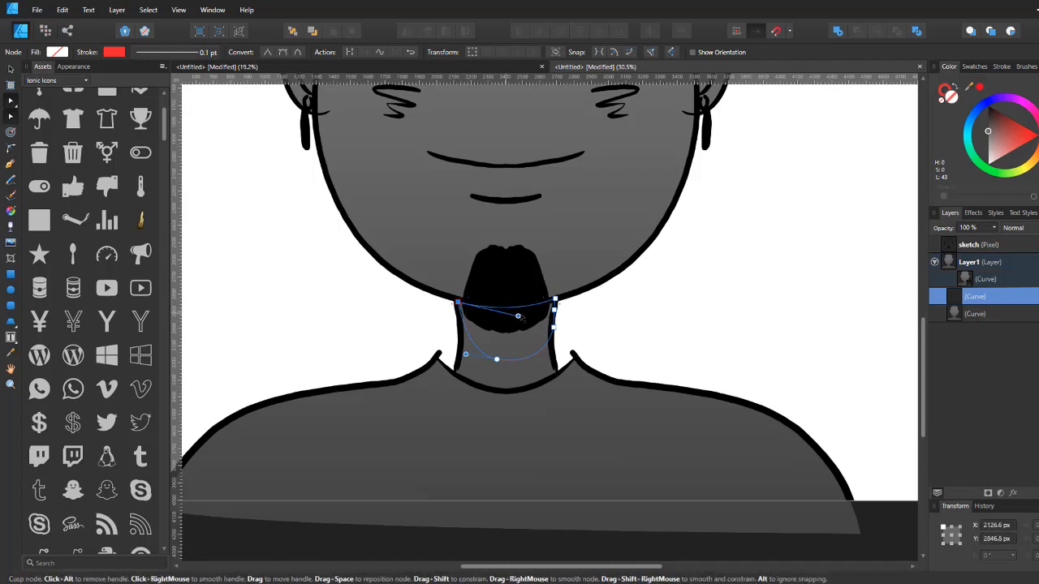
mouse_move(990, 133)
left_mouse_down()
mouse_move(993, 142)
mouse_move(988, 119)
mouse_move(959, 117)
left_mouse_up()
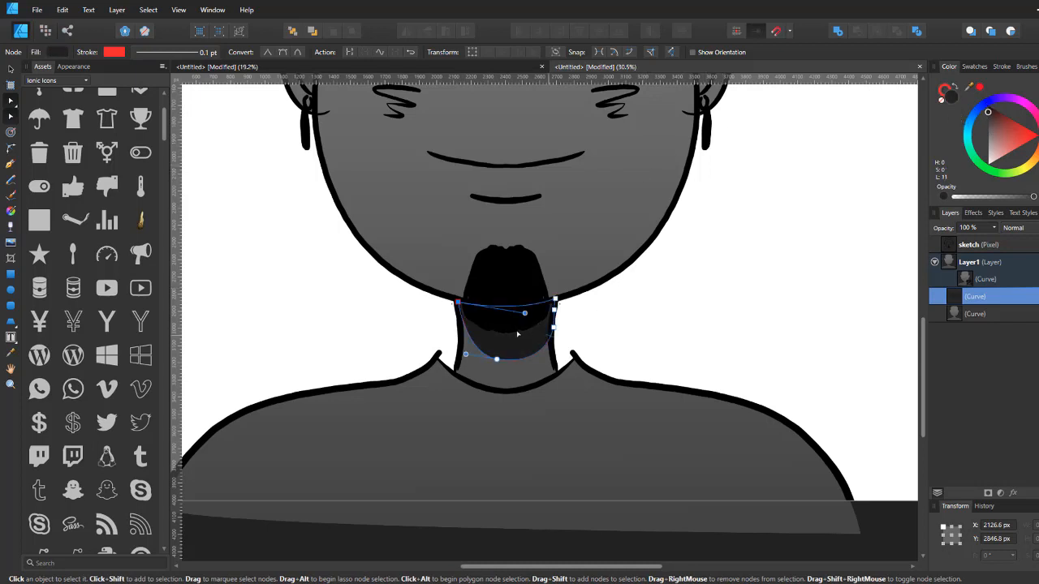
left_click_drag(497, 358, 494, 363)
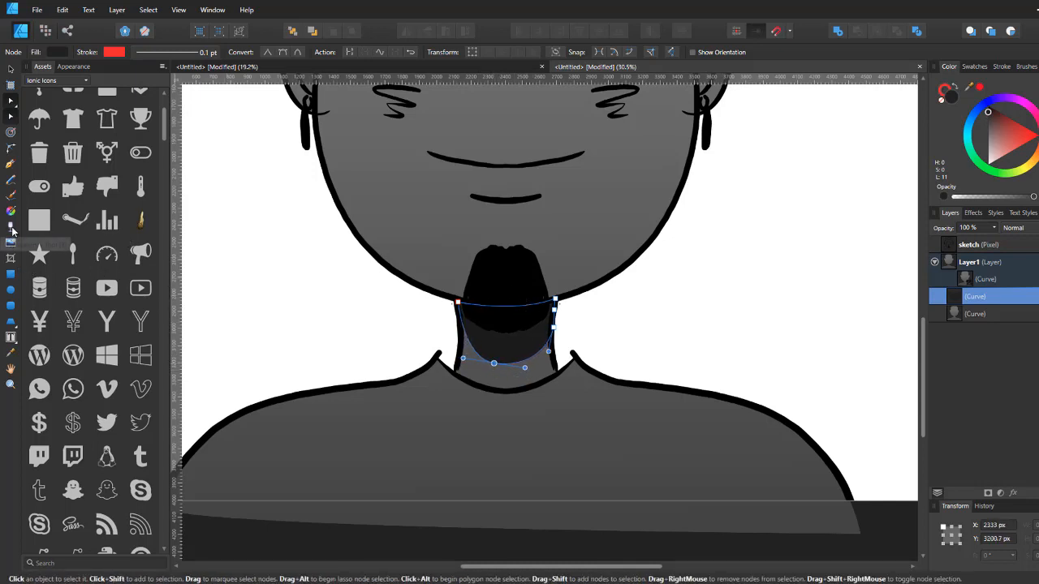
Step: Apply a vertical transparency gradient to the neck shadow so it fades downward
left_click(10, 226)
left_click_drag(513, 310, 512, 367)
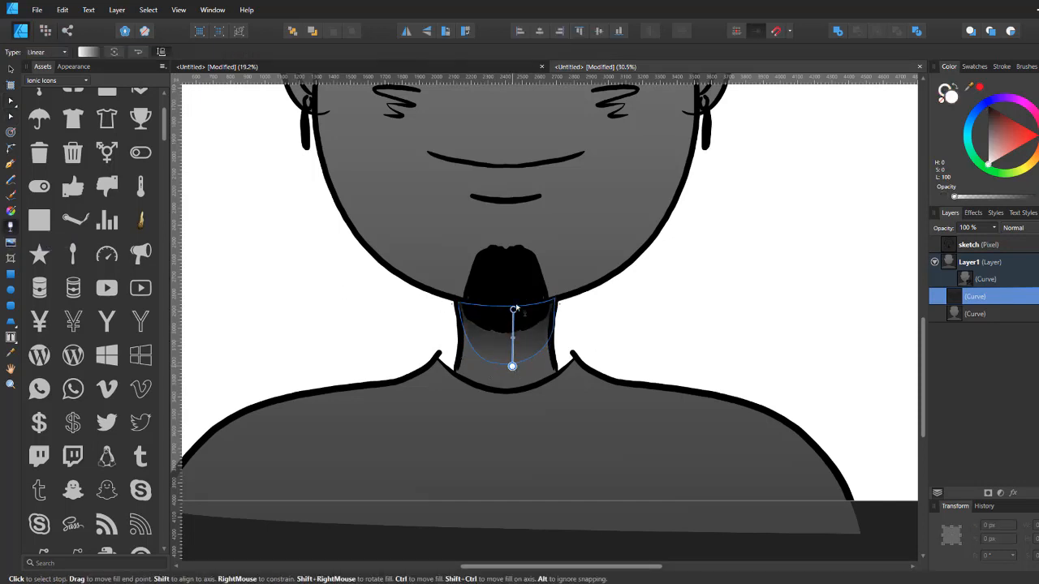
left_click_drag(513, 311, 510, 322)
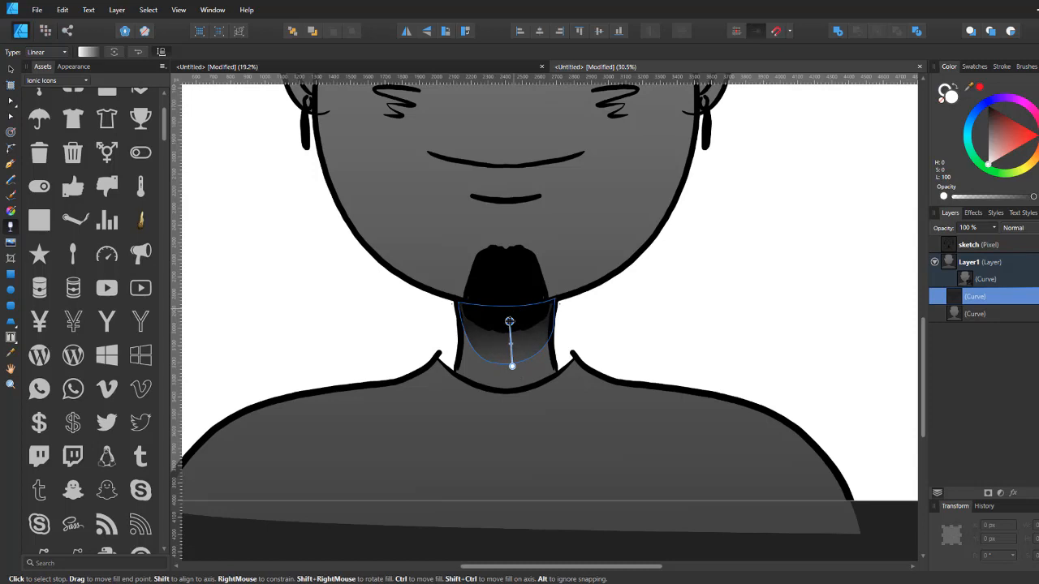
left_click_drag(512, 368, 509, 360)
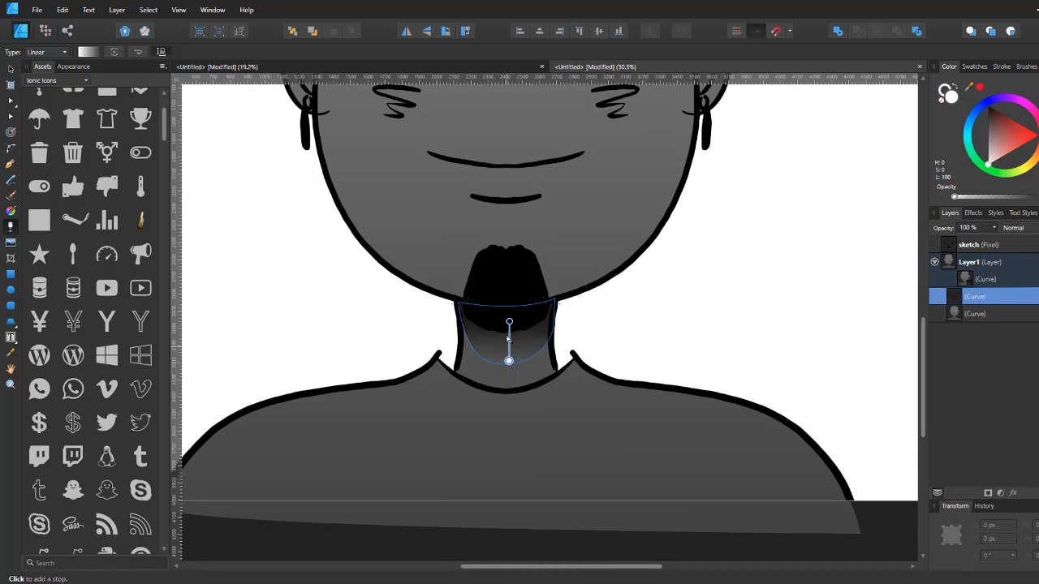
Step: Draw a dark cheek-shadow shape under the right eye with the Pen tool and fade it with a transparency gradient
scroll(582, 236, "down", 3)
left_click(658, 235)
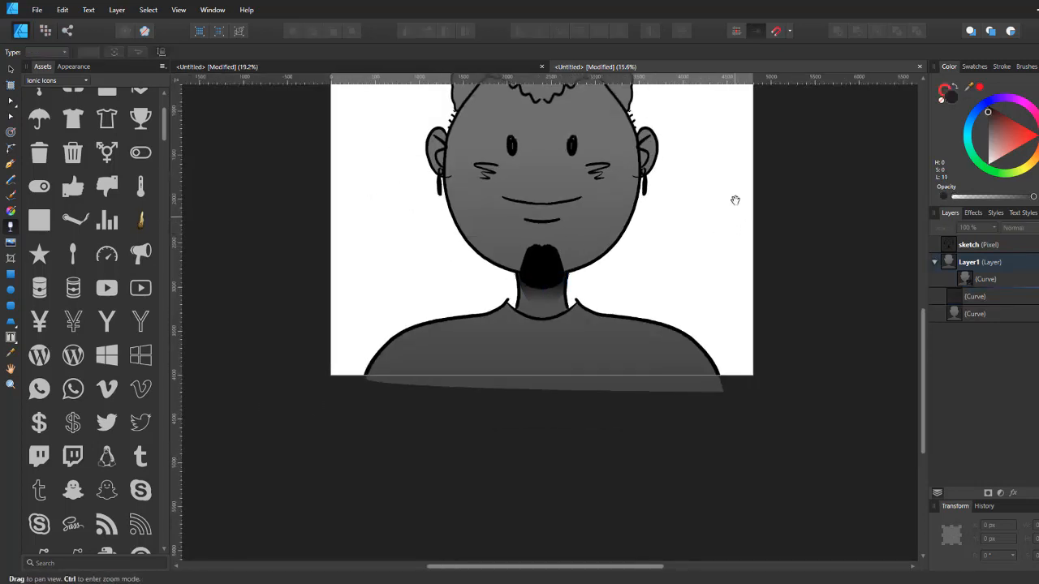
left_click_drag(736, 200, 711, 269)
scroll(622, 232, "up", 3)
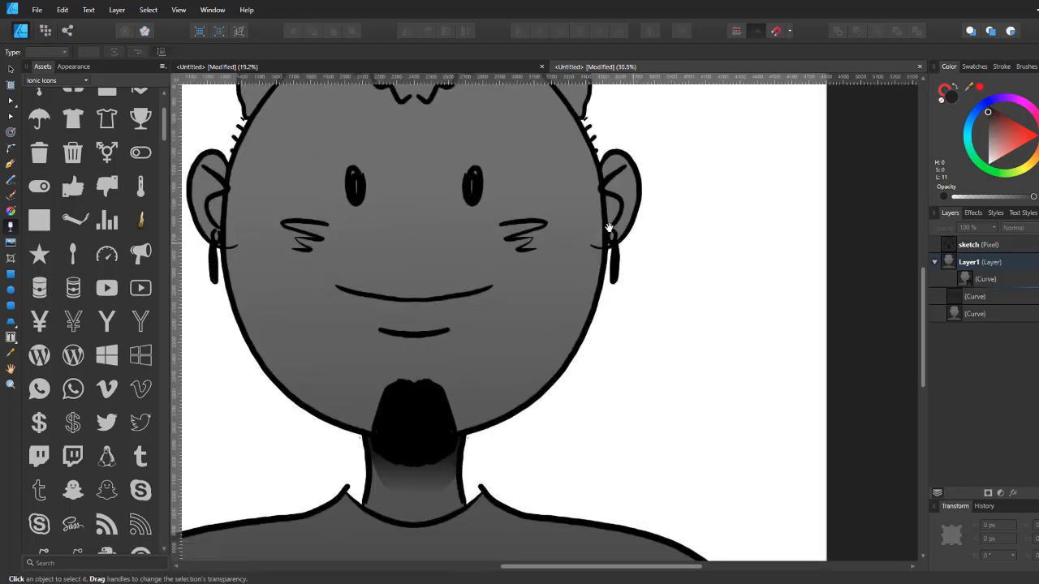
left_click(983, 270)
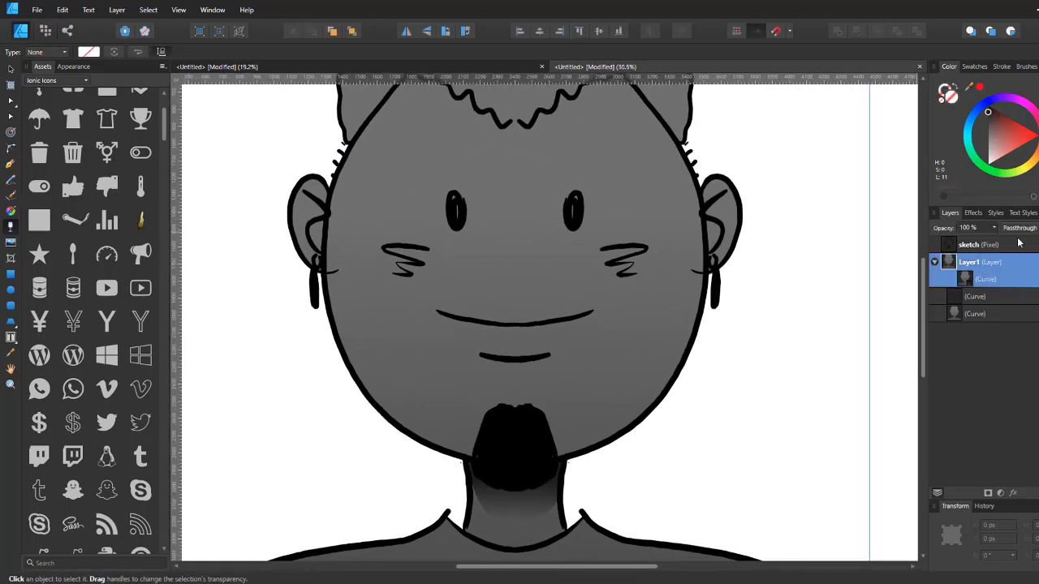
left_click(9, 164)
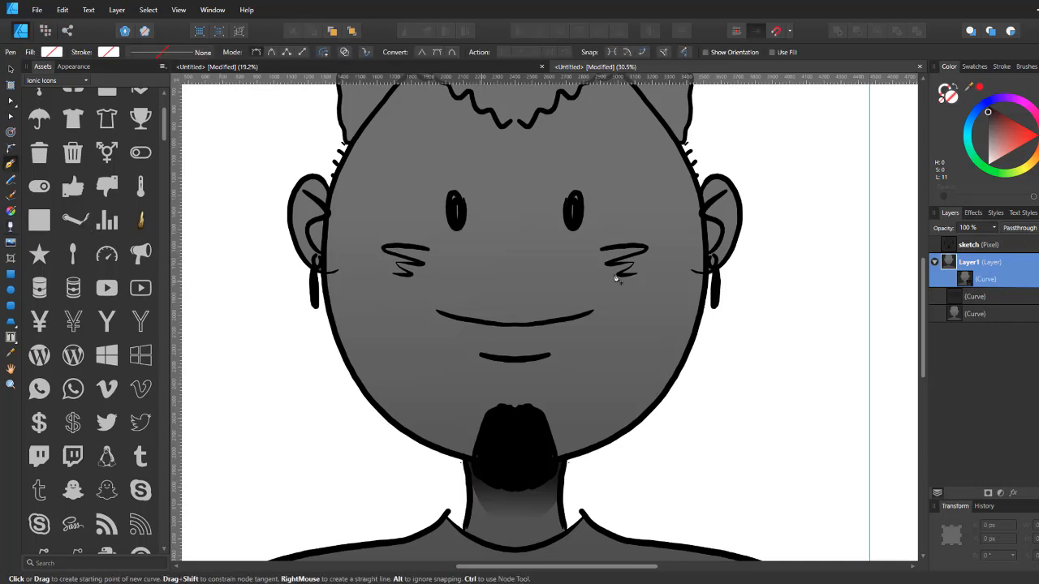
left_click_drag(560, 227, 614, 210)
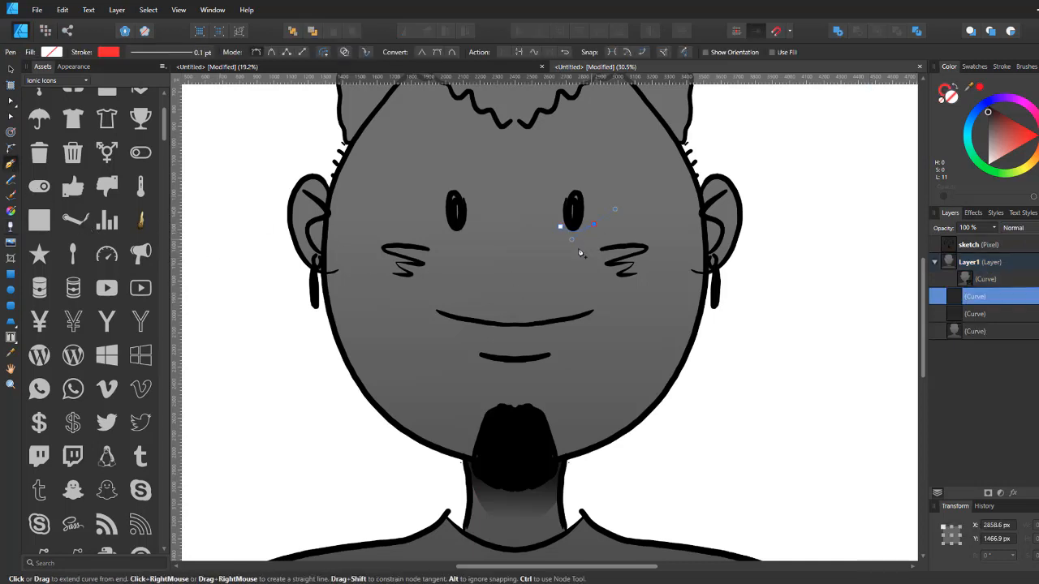
left_click_drag(571, 273, 566, 265)
left_click_drag(560, 227, 571, 209)
left_click_drag(995, 147, 938, 128)
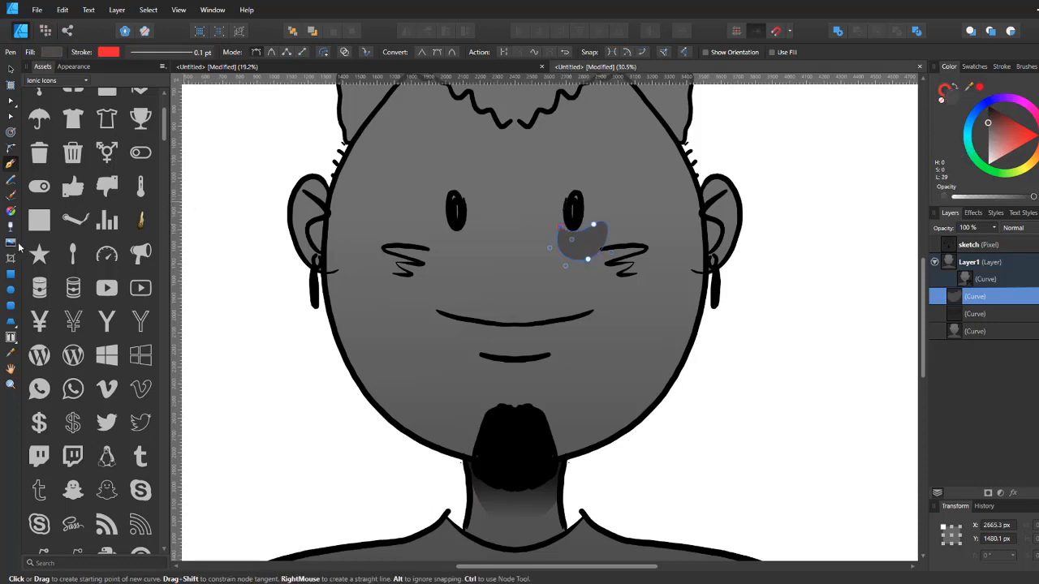
left_click(576, 186)
key("ctrl+z")
left_click(12, 227)
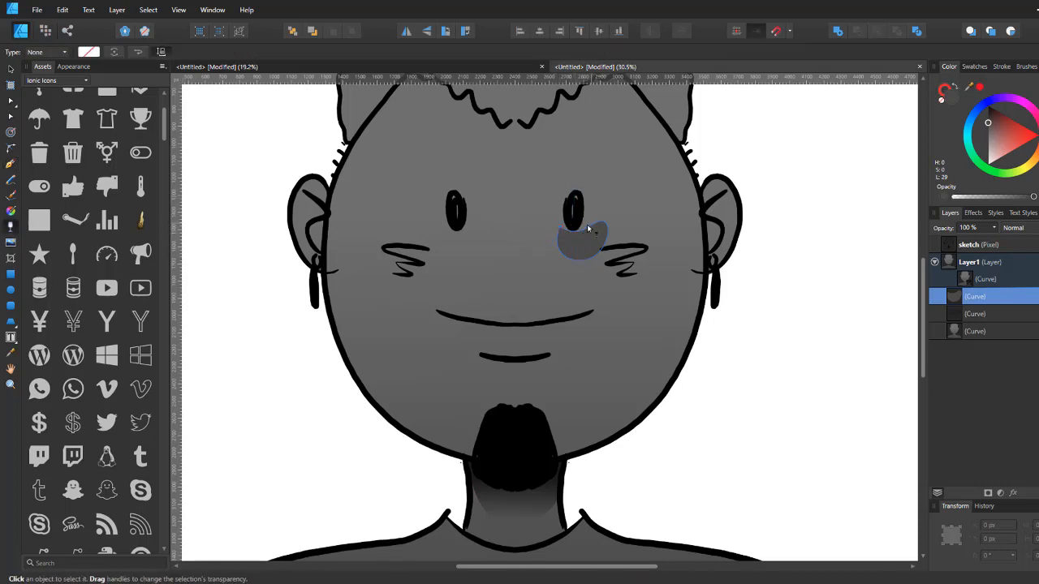
mouse_move(587, 228)
left_mouse_down()
mouse_move(591, 261)
mouse_move(457, 248)
mouse_move(465, 243)
left_mouse_up()
Step: Duplicate the cheek shadow under the left eye and flip the copy horizontally
key("v")
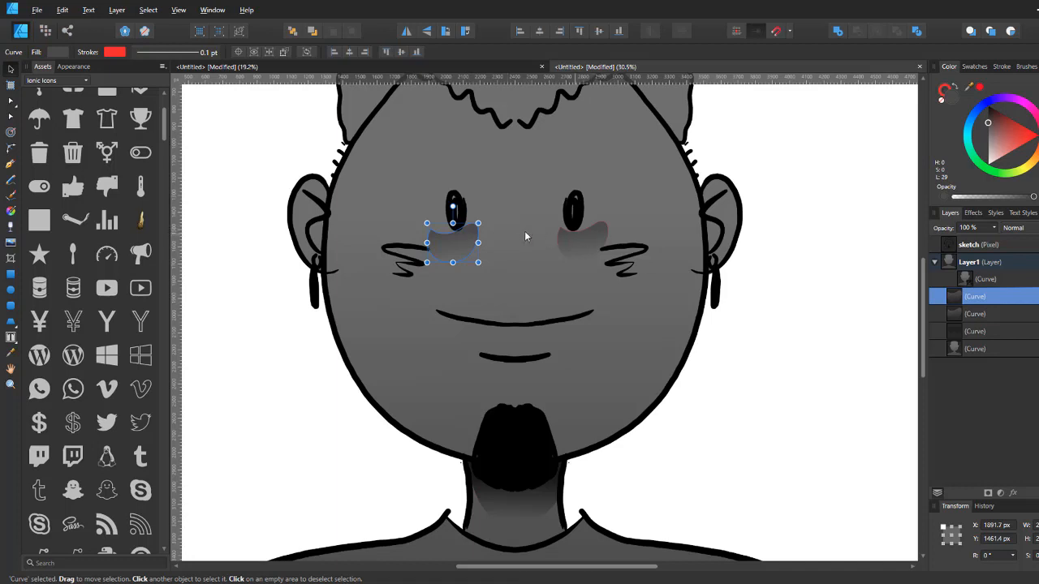
key("ctrl+z")
key("alt")
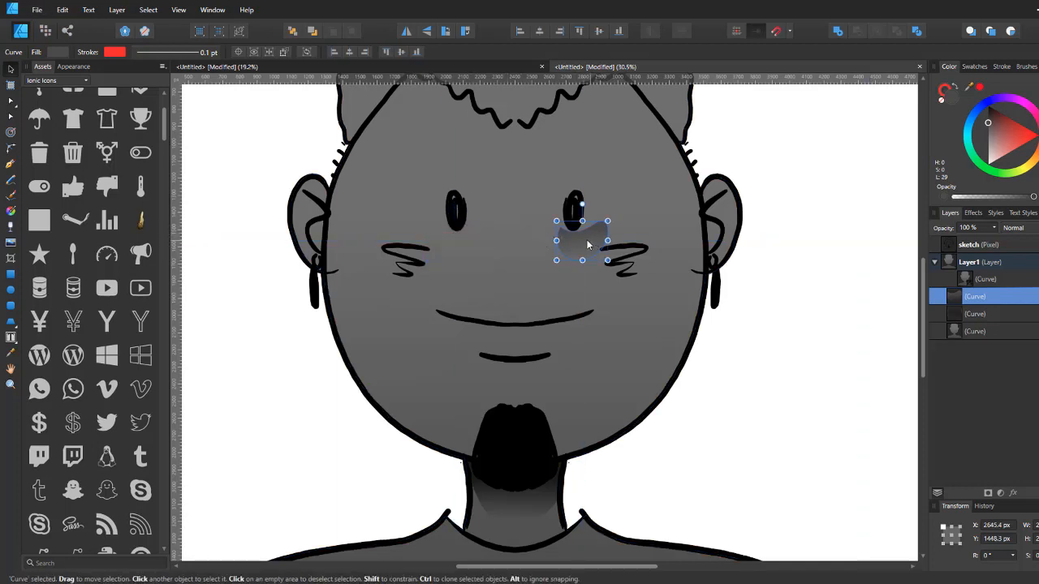
left_click_drag(592, 246, 462, 250)
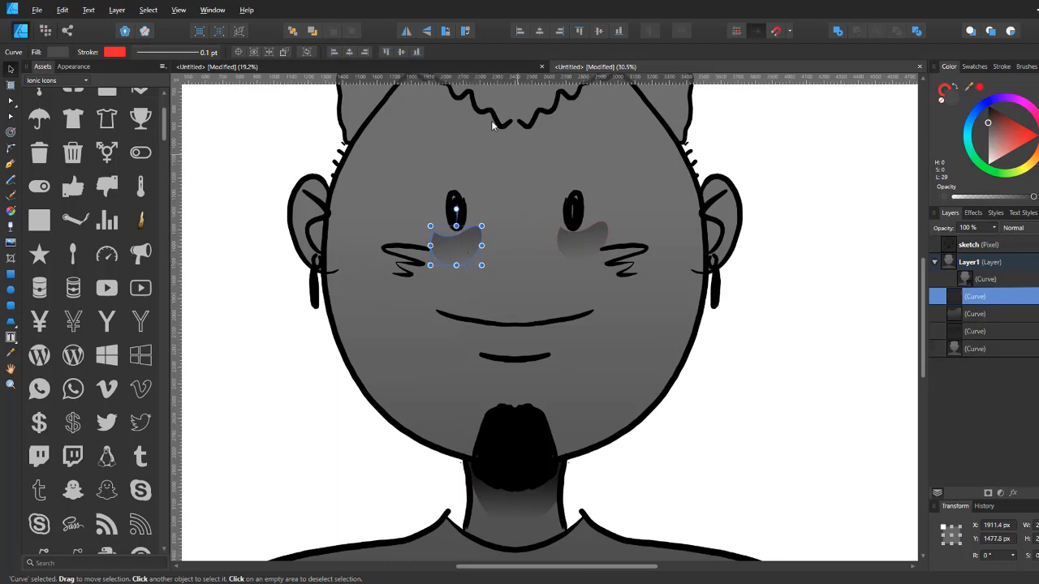
left_click(407, 33)
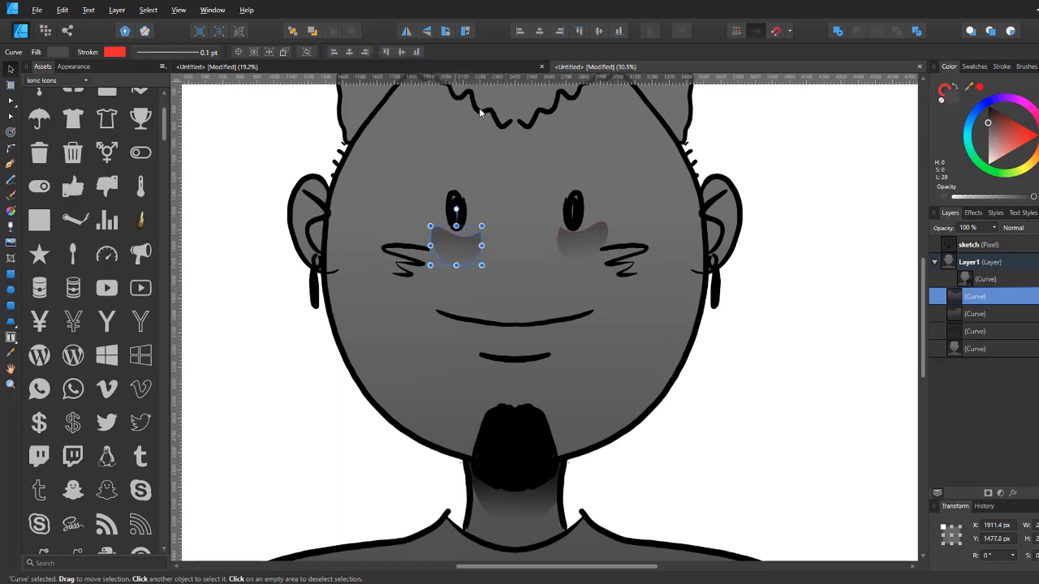
Step: Draw filled shadow shapes over both eyebrows with the Pencil tool
left_click_drag(538, 234, 534, 170)
left_click_drag(686, 134, 630, 225)
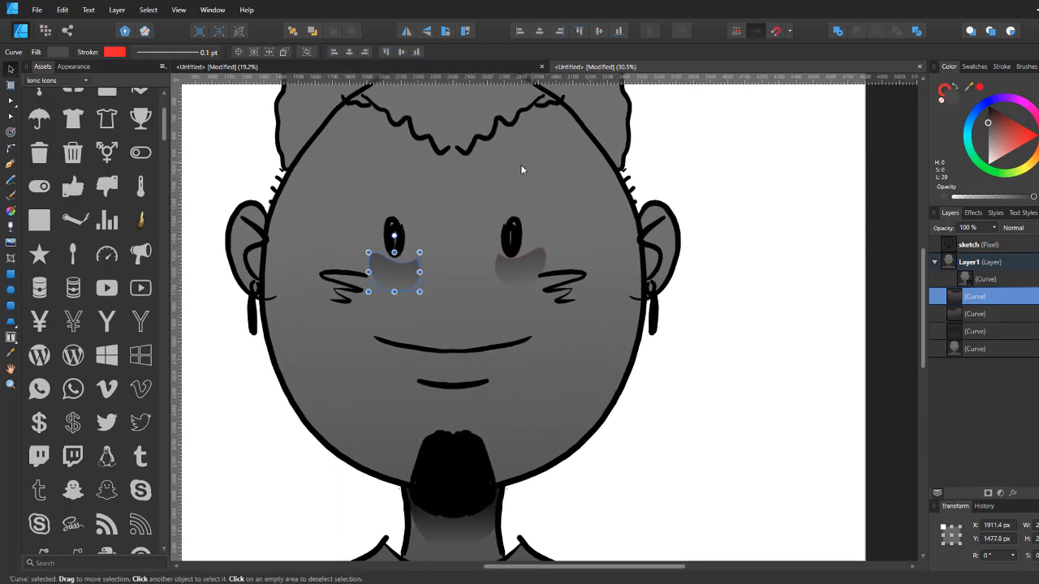
left_click(10, 181)
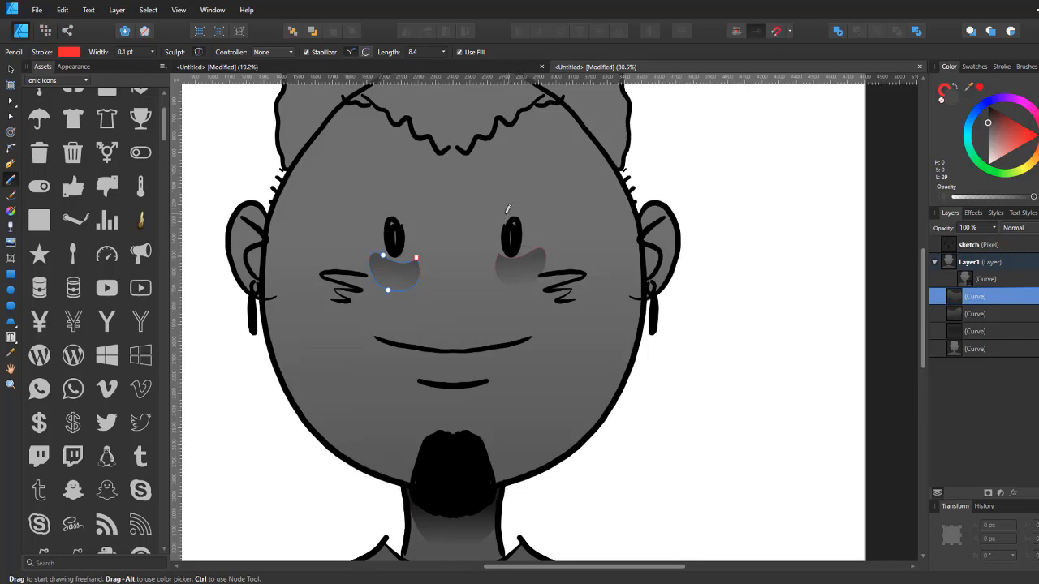
left_click_drag(496, 221, 529, 215)
mouse_move(556, 191)
left_mouse_down()
mouse_move(528, 173)
mouse_move(499, 189)
mouse_move(494, 216)
left_mouse_up()
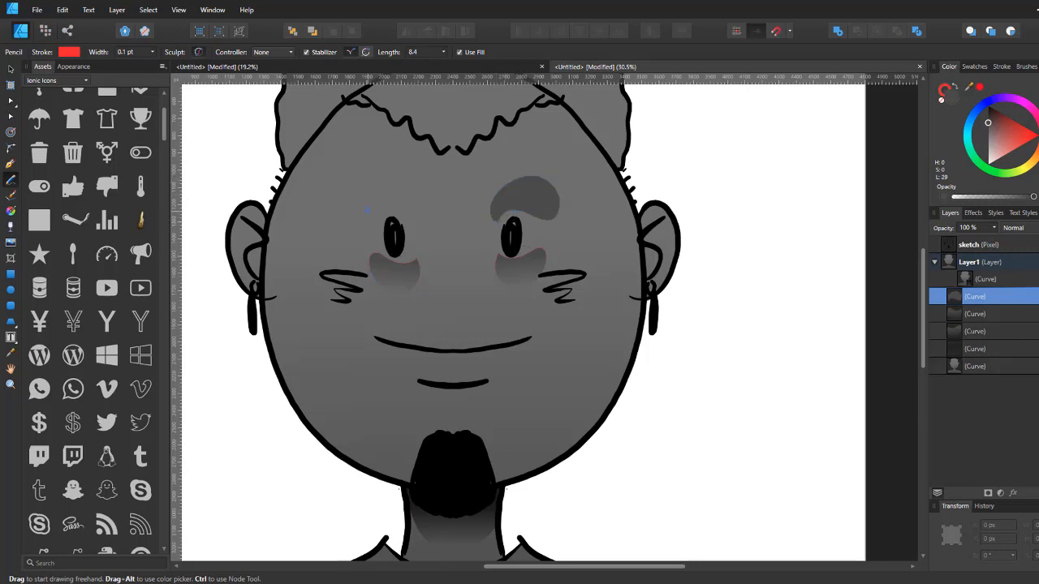
mouse_move(370, 206)
left_mouse_down()
mouse_move(418, 220)
mouse_move(432, 192)
mouse_move(404, 171)
mouse_move(368, 175)
mouse_move(367, 213)
left_mouse_up()
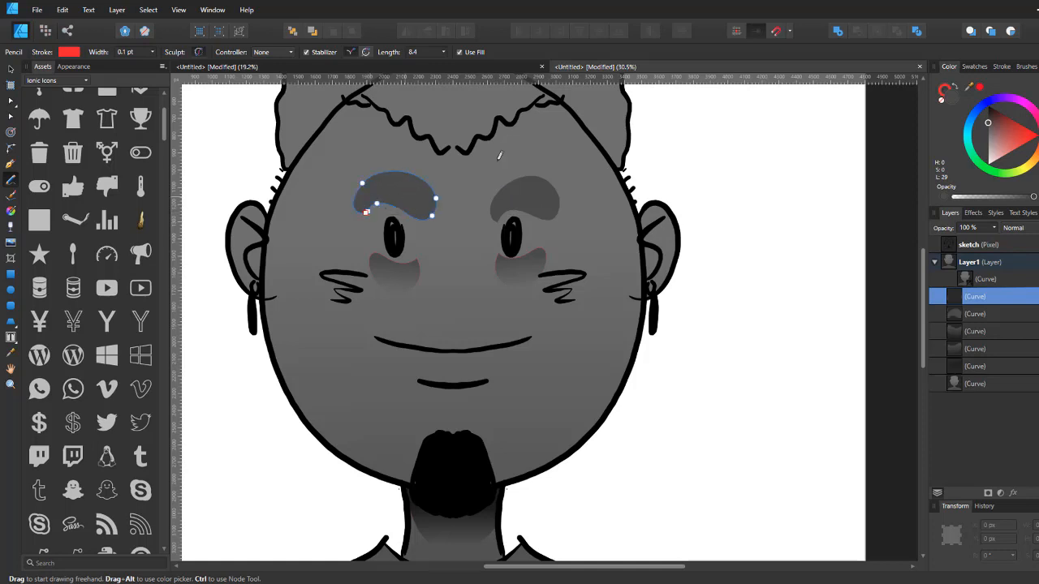
Step: Select both eyebrow shadows and apply a vertical transparency gradient to them
key("v")
left_click(532, 196, "shift")
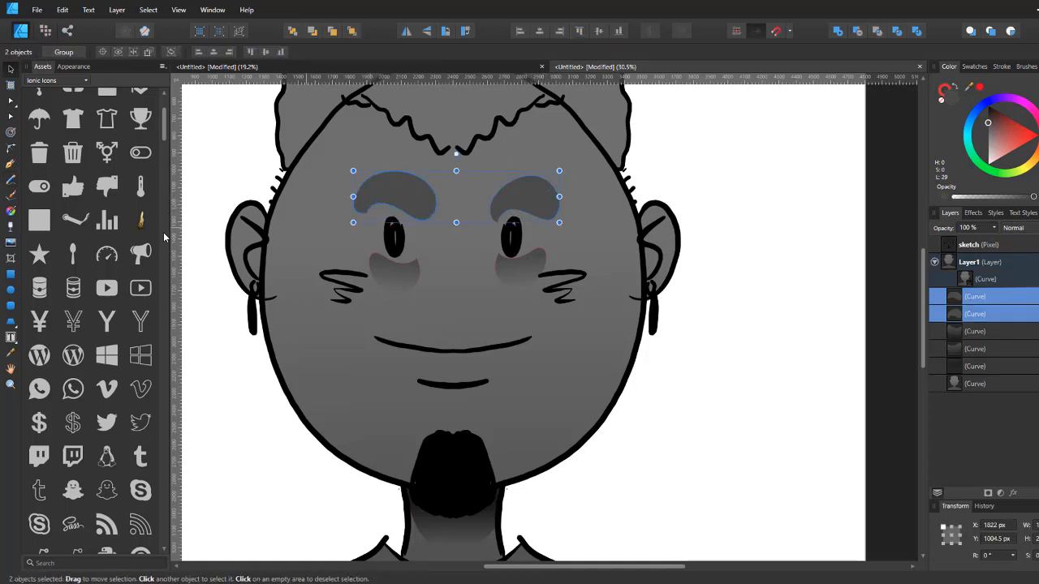
left_click(11, 226)
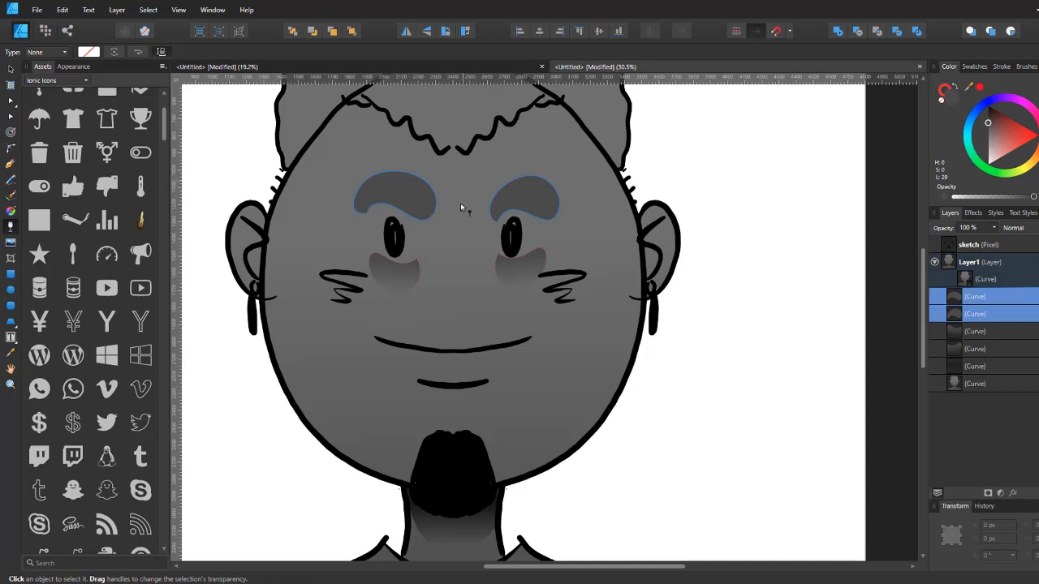
left_click_drag(461, 191, 460, 239)
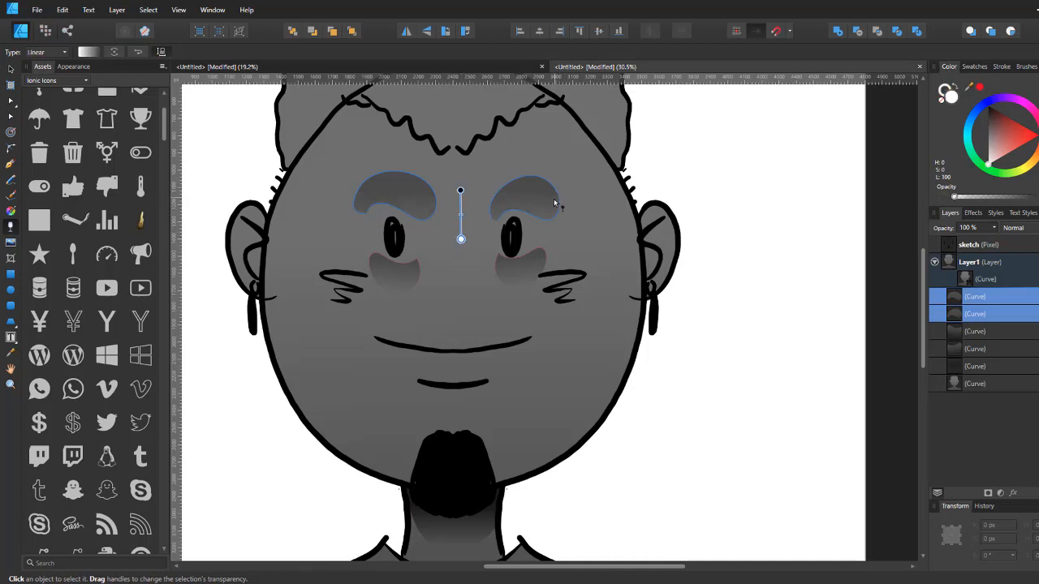
Step: Draw a shadow along the right side of the hairline with the Pencil tool and fade it with a transparency gradient
key("n")
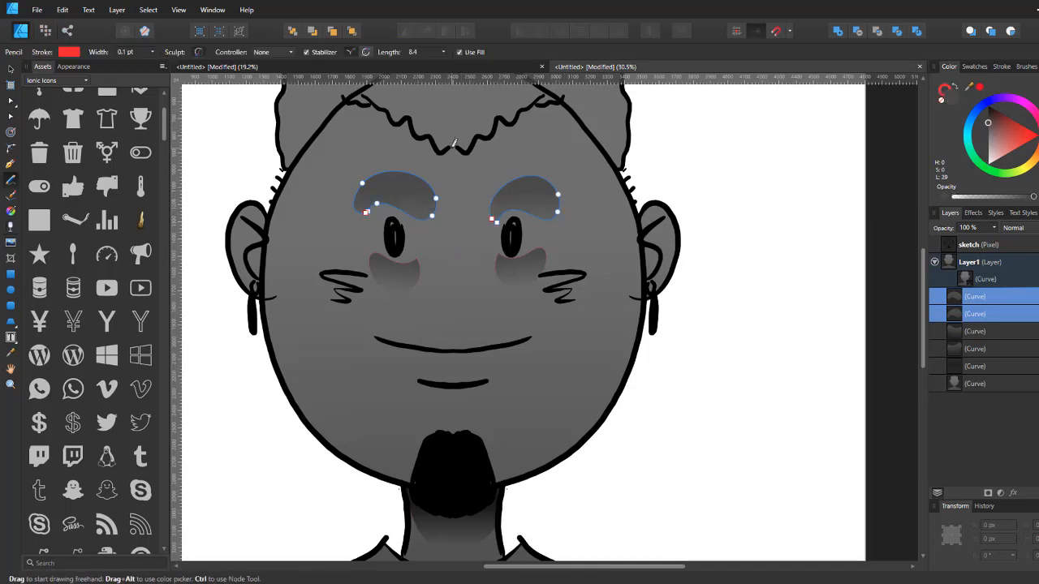
mouse_move(453, 149)
left_mouse_down()
mouse_move(471, 167)
mouse_move(489, 160)
mouse_move(535, 122)
mouse_move(561, 118)
mouse_move(564, 105)
mouse_move(530, 104)
mouse_move(509, 124)
mouse_move(495, 120)
mouse_move(445, 149)
left_mouse_up()
key("y")
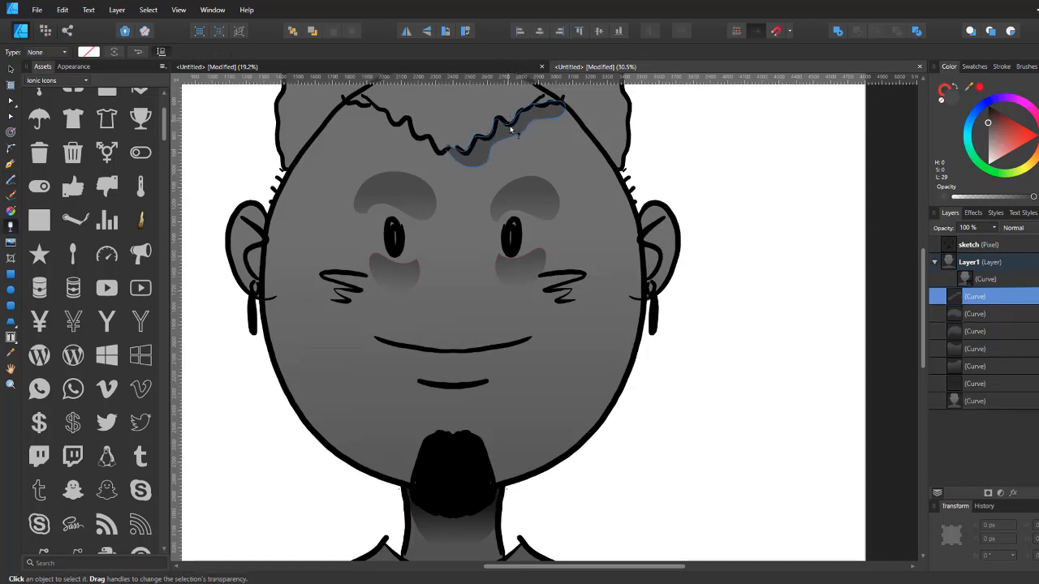
left_click_drag(508, 121, 517, 140)
Step: Draw a matching shadow along the left side of the hairline and apply a transparency gradient to it
key("n")
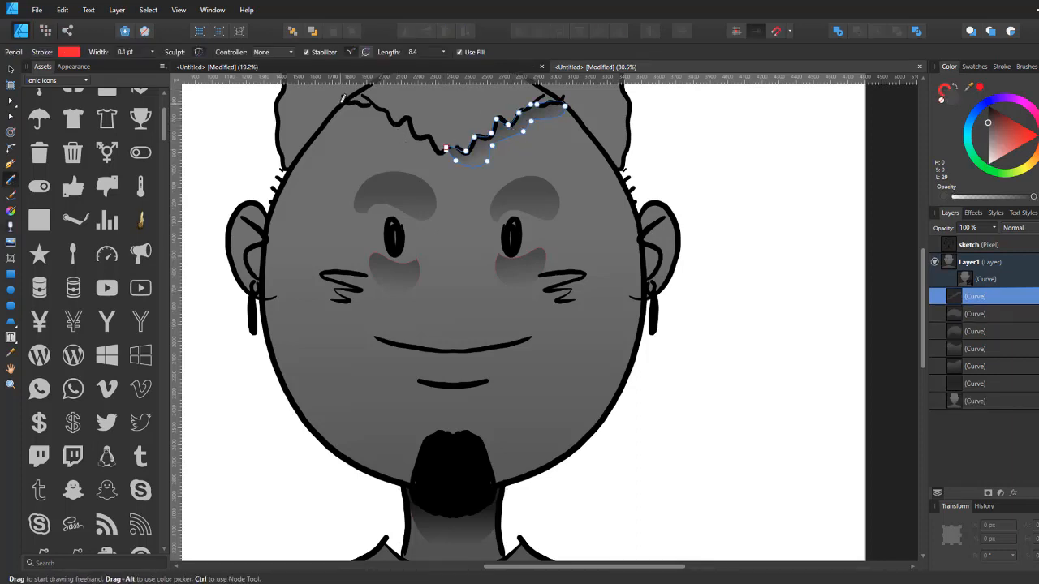
mouse_move(365, 104)
left_mouse_down()
mouse_move(439, 150)
mouse_move(382, 120)
mouse_move(321, 122)
mouse_move(340, 104)
left_mouse_up()
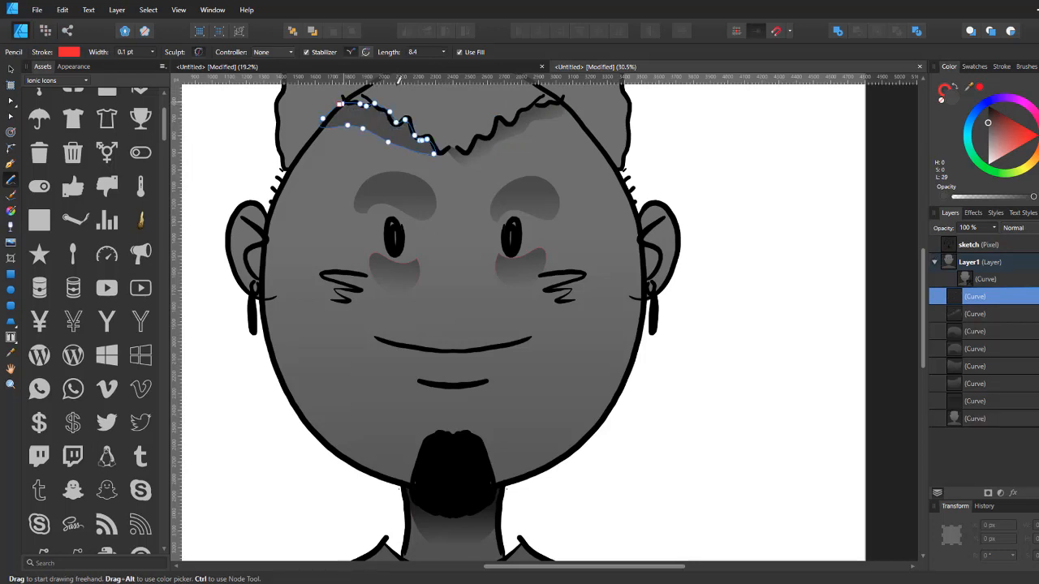
key("y")
scroll(417, 104, "up", 2)
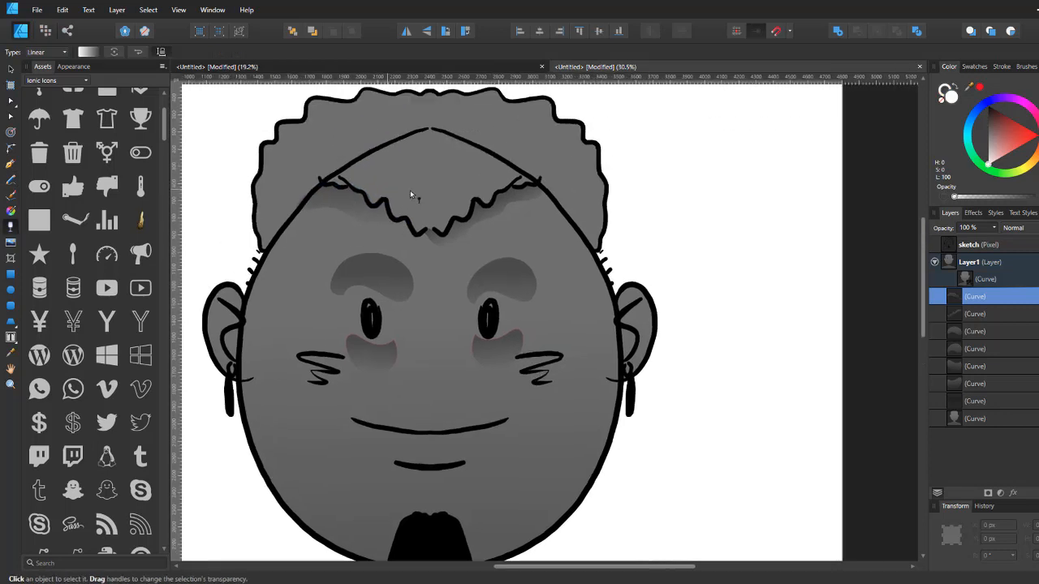
Step: Pull the outer end node of the left hairline shadow slightly down and outward with the Node tool
key("a")
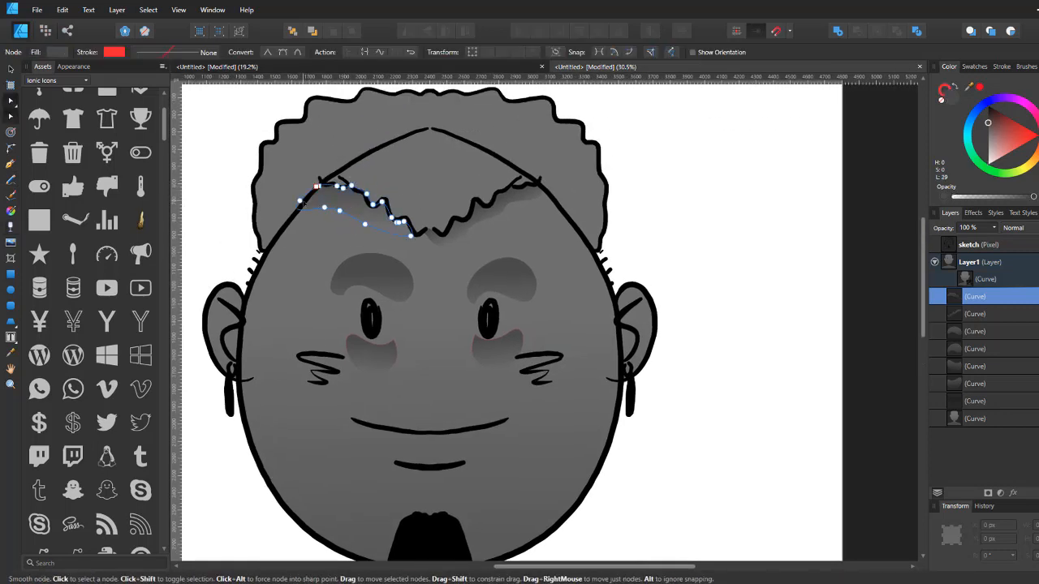
left_click_drag(299, 200, 288, 217)
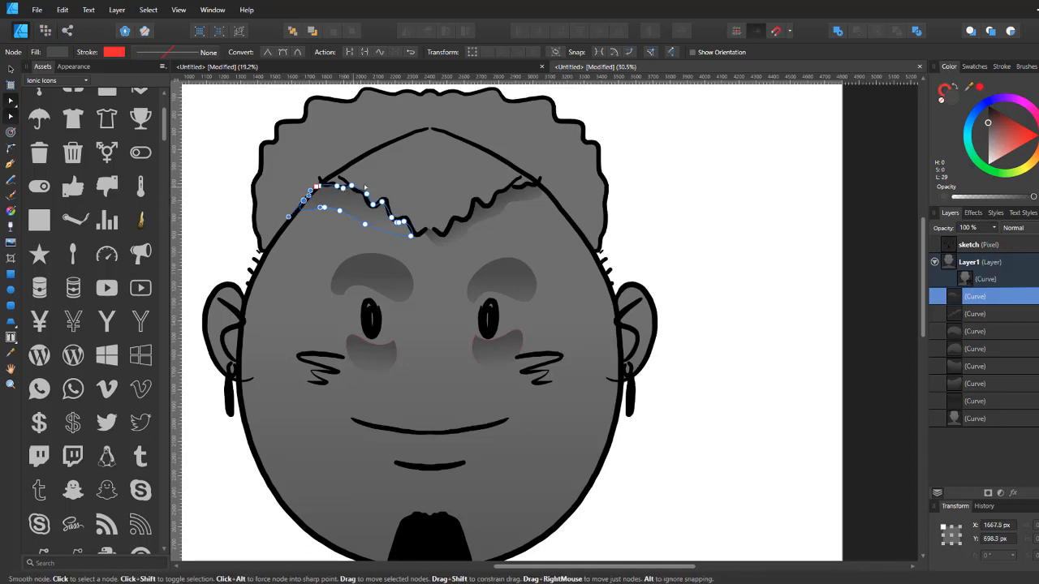
left_click(473, 297)
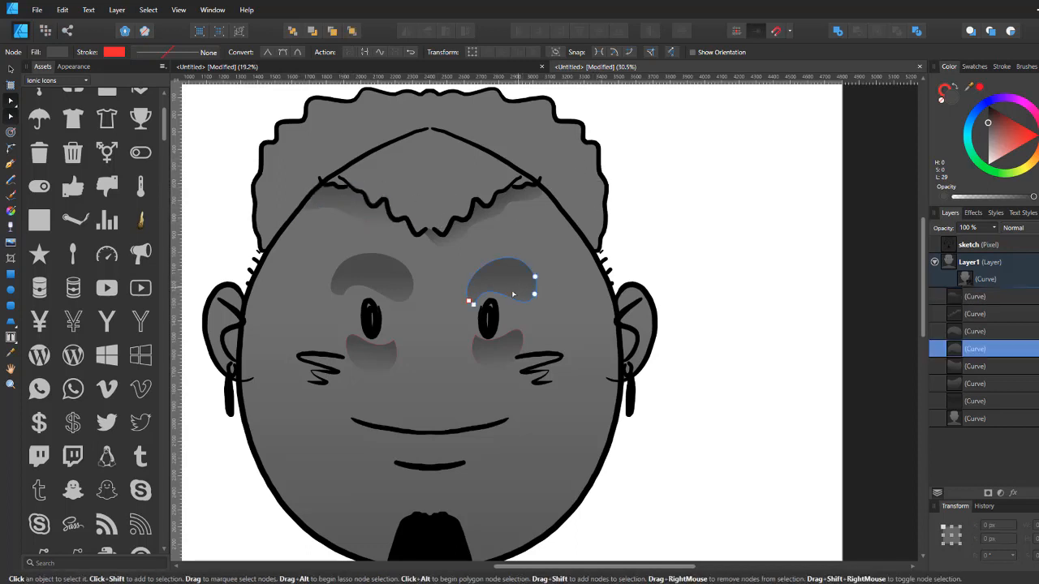
left_click(349, 294)
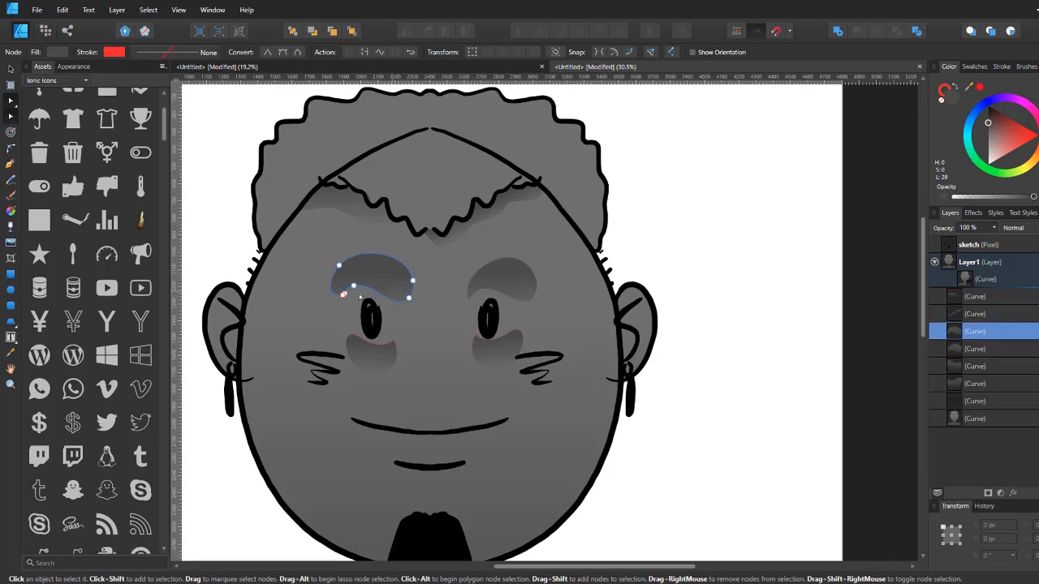
Step: Draw a shadow shape inside the right ear with the Pencil tool
left_click_drag(660, 227, 605, 252)
key("n")
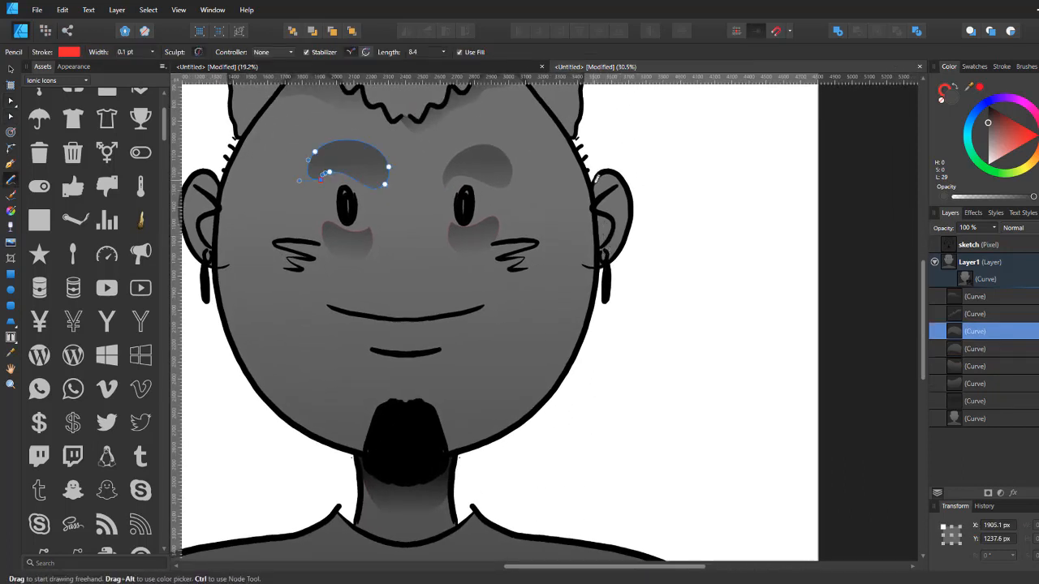
left_click_drag(600, 179, 612, 202)
left_click_drag(612, 254, 595, 250)
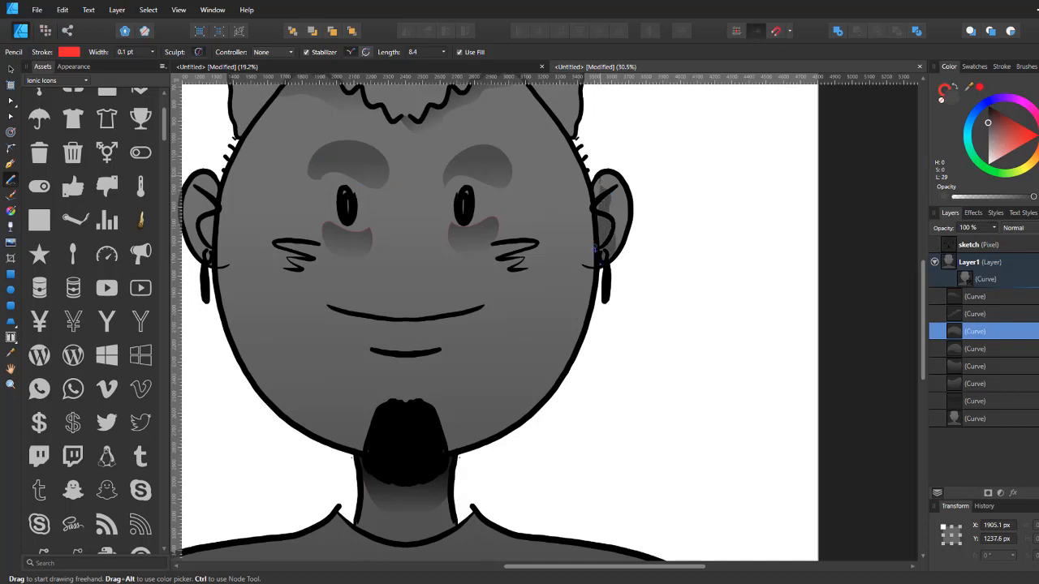
left_click_drag(597, 174, 596, 176)
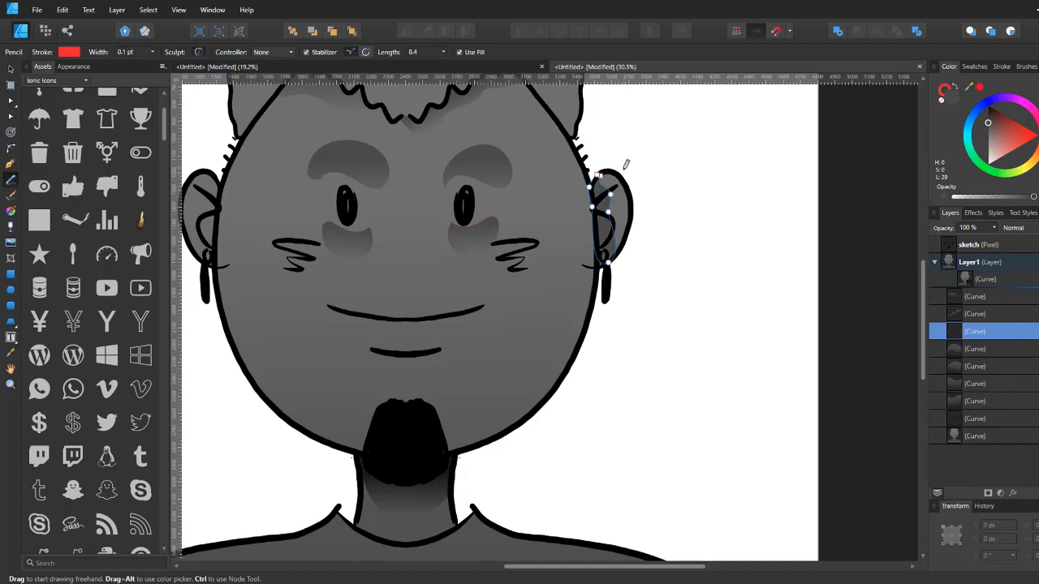
Step: Apply a vertical transparency gradient to the right ear shadow
key("t")
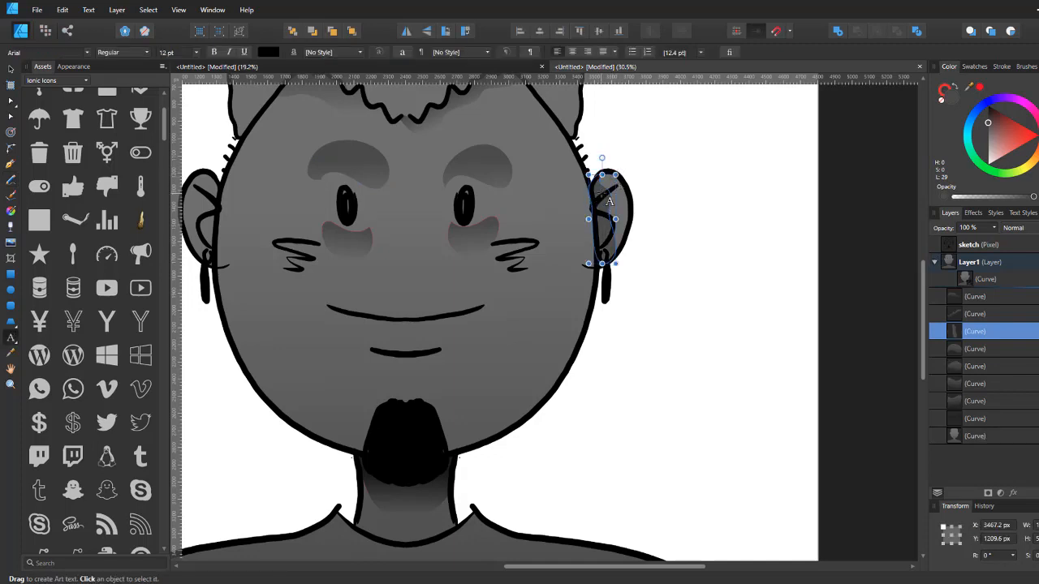
key("y")
left_click_drag(598, 186, 604, 262)
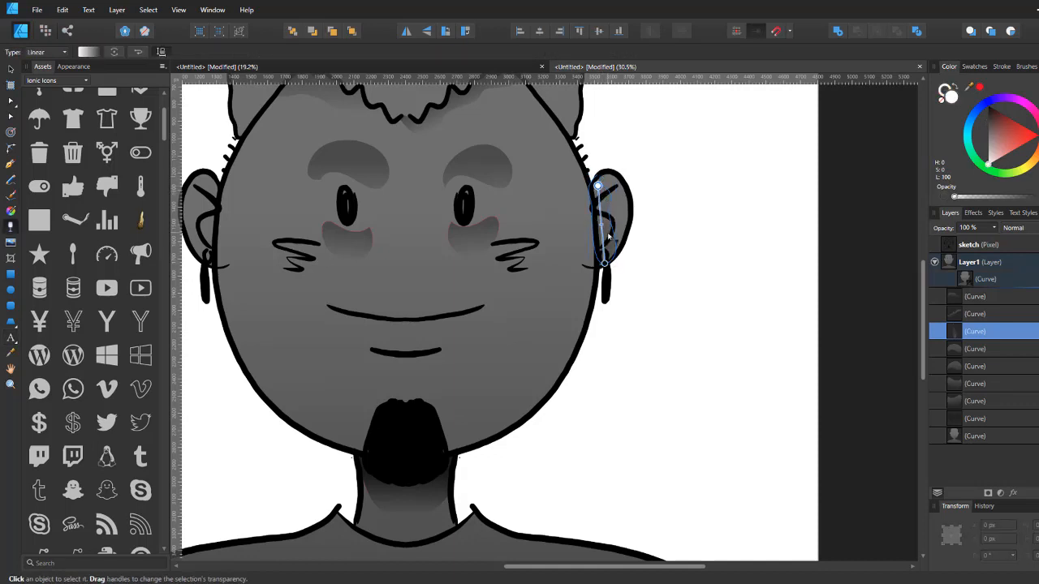
Step: Select the left ear's shadow shape and duplicate it
key("v")
left_click(208, 235)
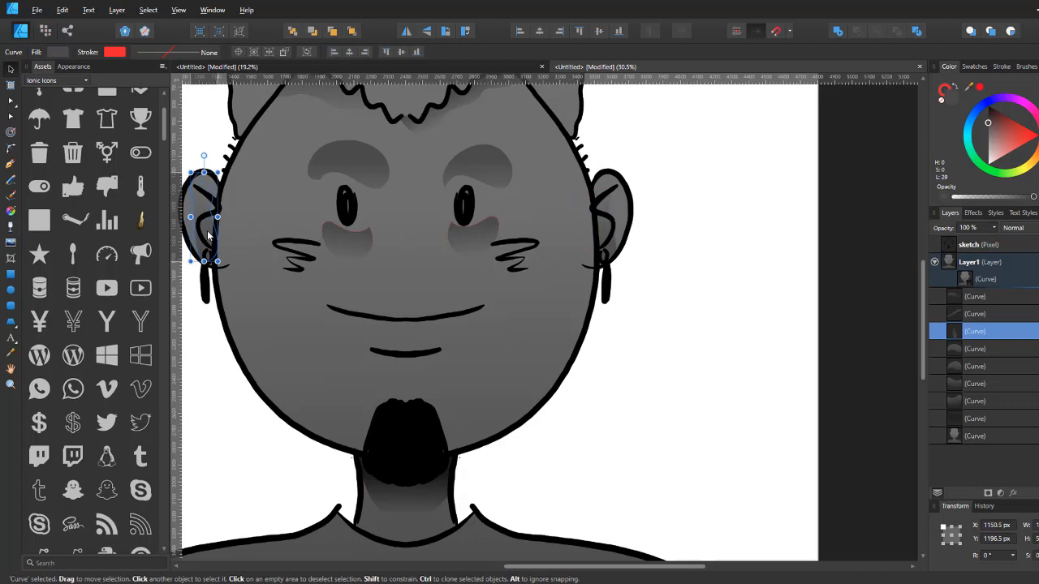
key("ctrl+j")
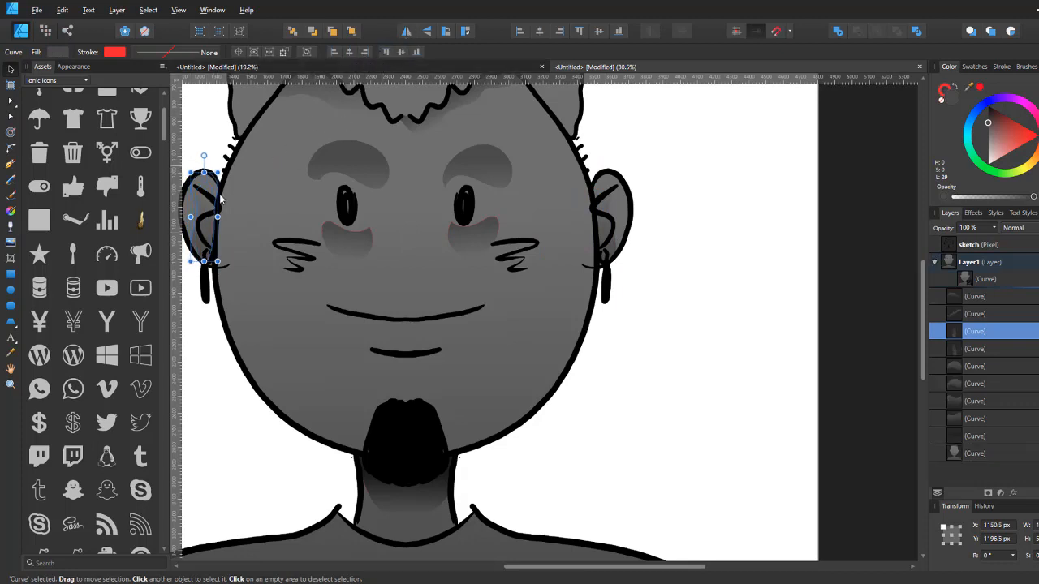
mouse_move(471, 253)
left_mouse_down()
mouse_move(569, 123)
mouse_move(552, 162)
left_mouse_up()
key("n")
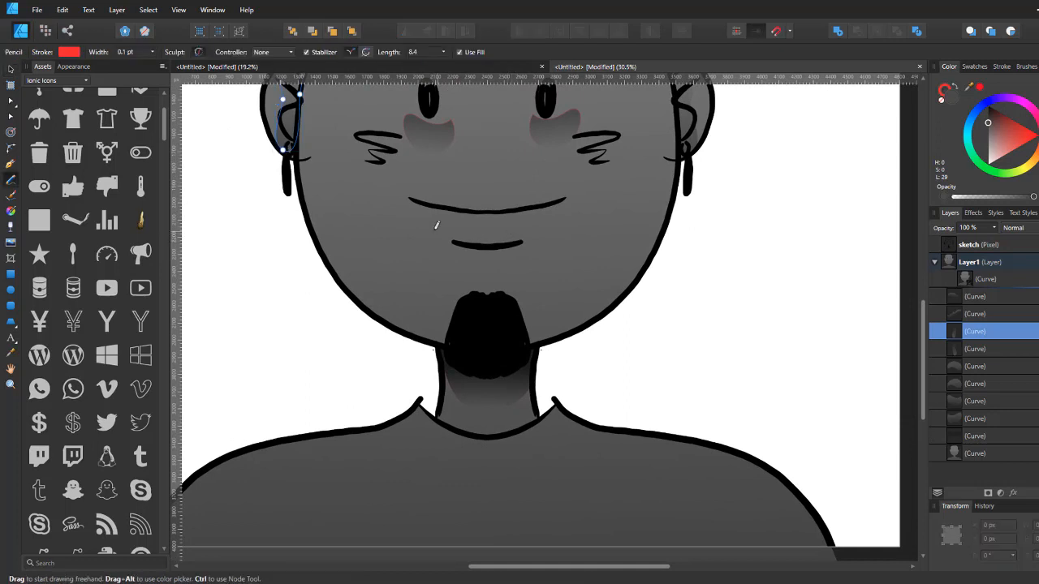
Step: Draw a shadow shape under the lower lip with the Pencil tool and give it a vertical transparency gradient
mouse_move(436, 226)
left_mouse_down()
mouse_move(447, 239)
mouse_move(497, 244)
mouse_move(542, 226)
mouse_move(449, 218)
mouse_move(431, 225)
mouse_move(436, 232)
left_mouse_up()
key("y")
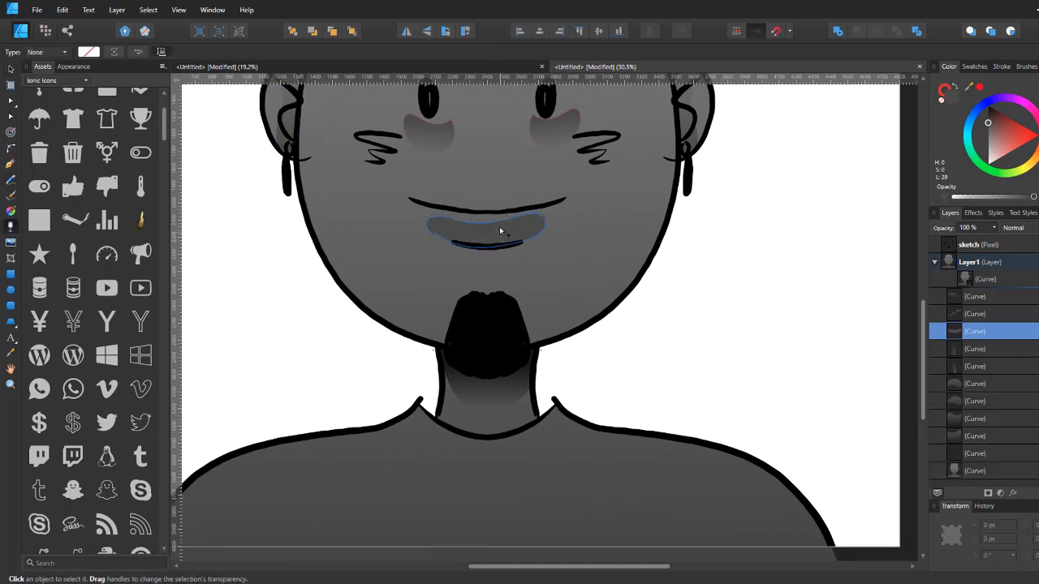
left_click_drag(493, 218, 496, 250)
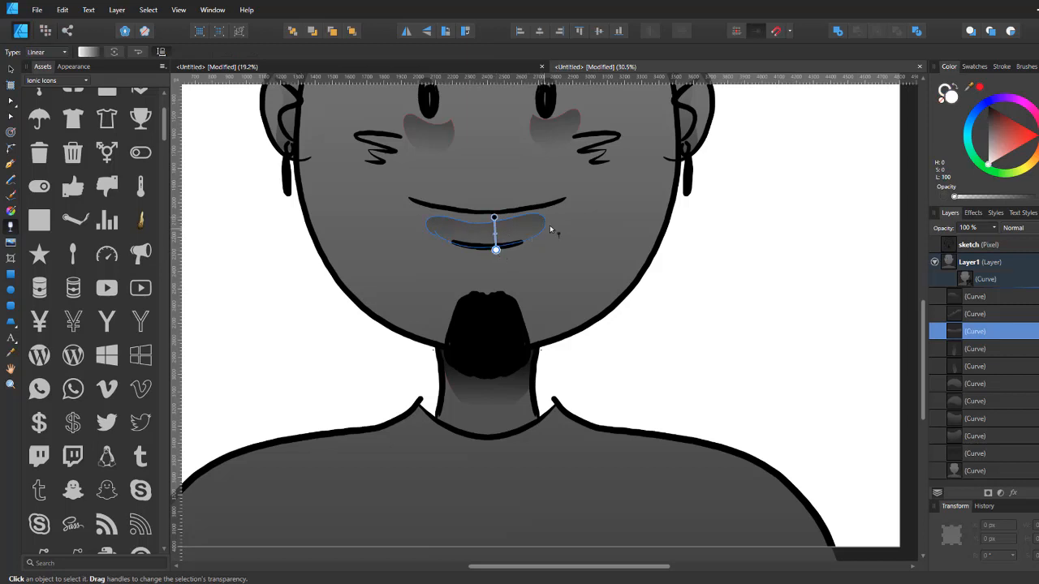
scroll(606, 201, "down", 3)
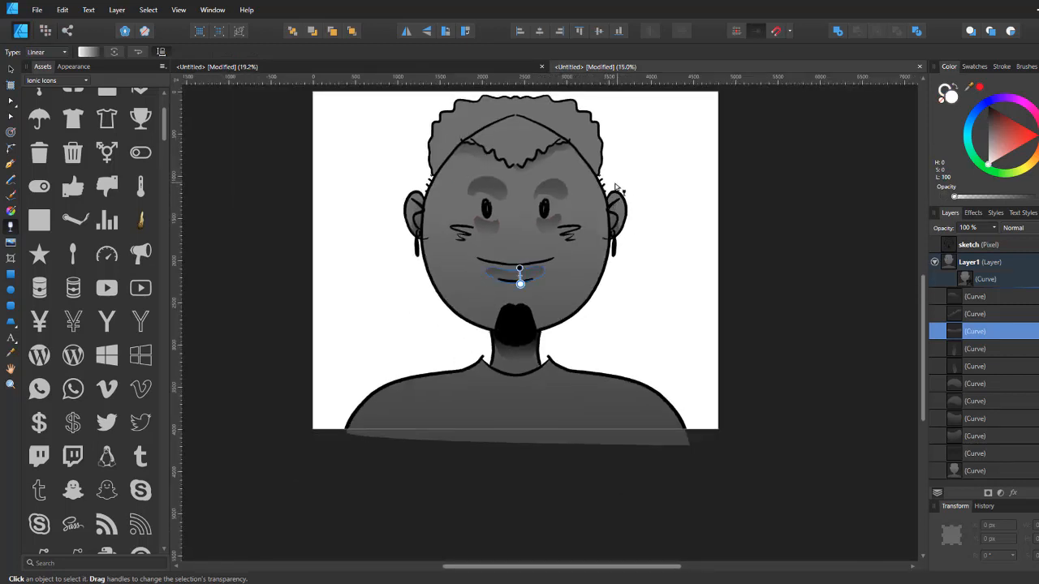
Step: Draw a shading shape over the top of the hair with the Pencil tool and pull its left end node up slightly
key("n")
mouse_move(595, 119)
left_mouse_down()
mouse_move(513, 113)
mouse_move(463, 123)
mouse_move(423, 151)
mouse_move(422, 177)
mouse_move(439, 178)
mouse_move(463, 142)
mouse_move(511, 168)
mouse_move(570, 139)
mouse_move(611, 175)
left_mouse_up()
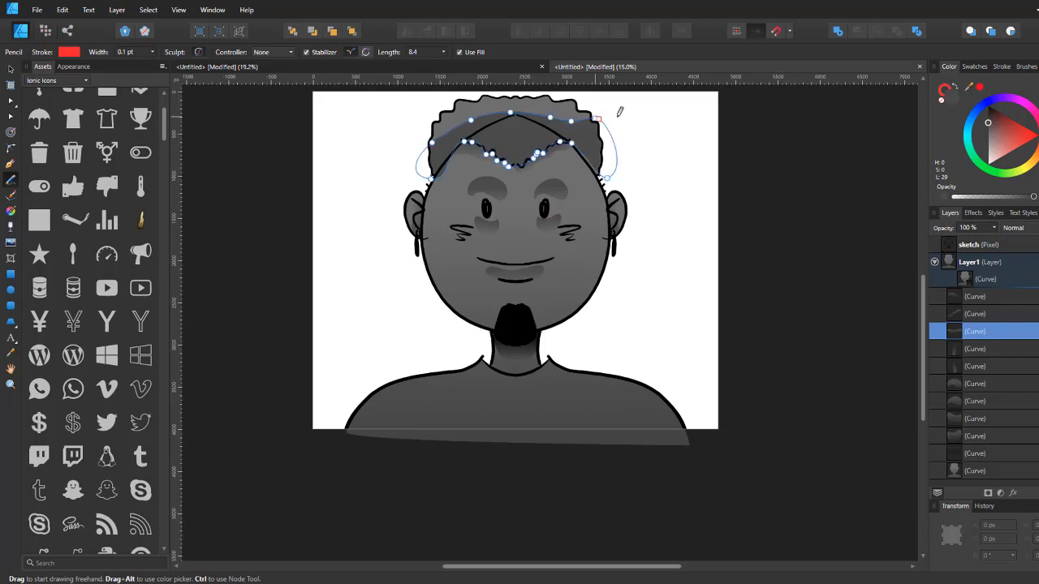
key("a")
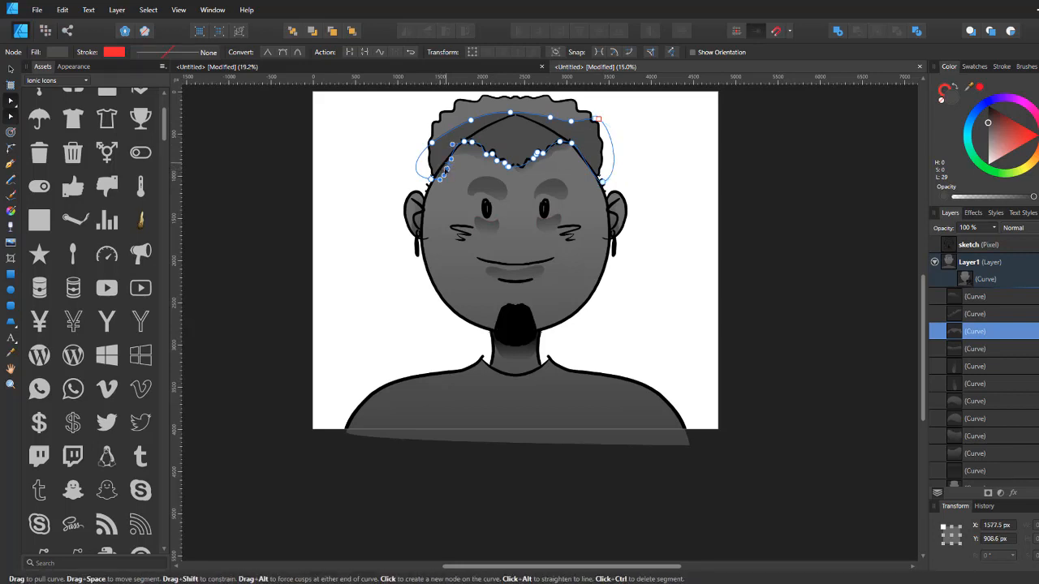
left_click(439, 168)
left_click_drag(438, 167, 448, 155)
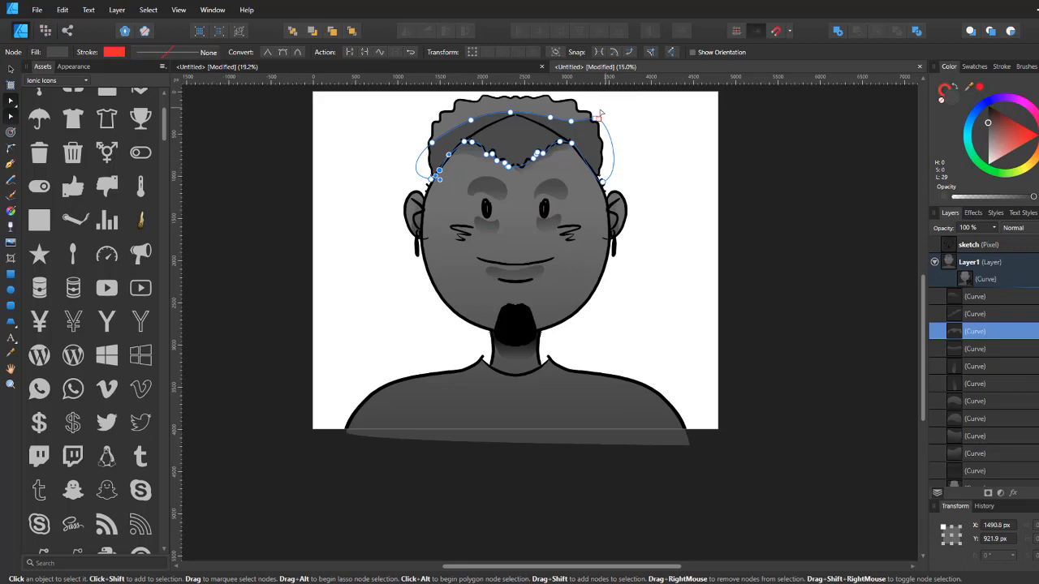
Step: Apply a vertical transparency gradient fading upward to the hair shading shape, then deselect it
key("y")
left_click_drag(529, 145, 530, 107)
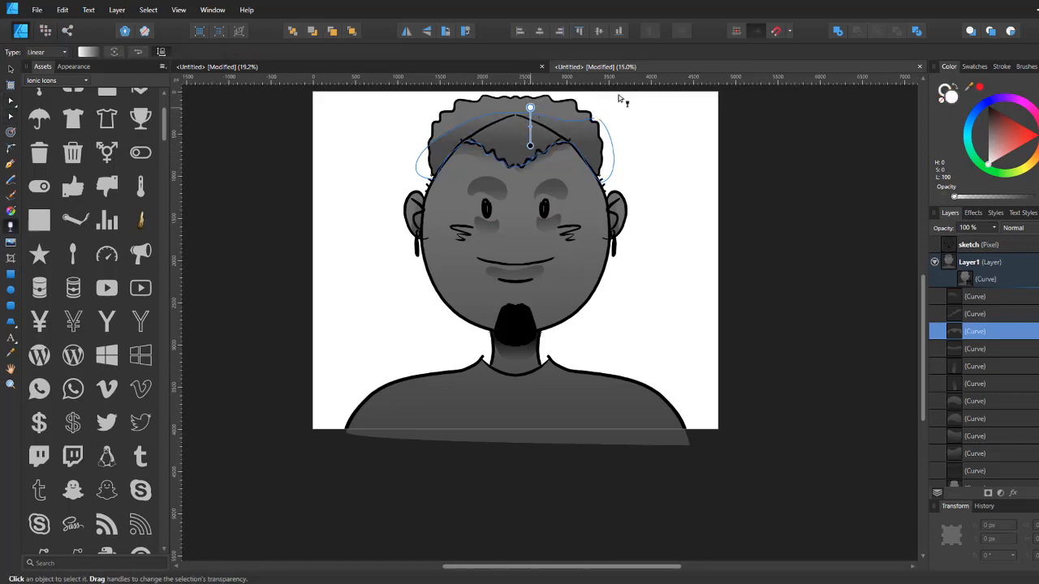
key("v")
left_click(676, 135)
left_click_drag(688, 129, 677, 151)
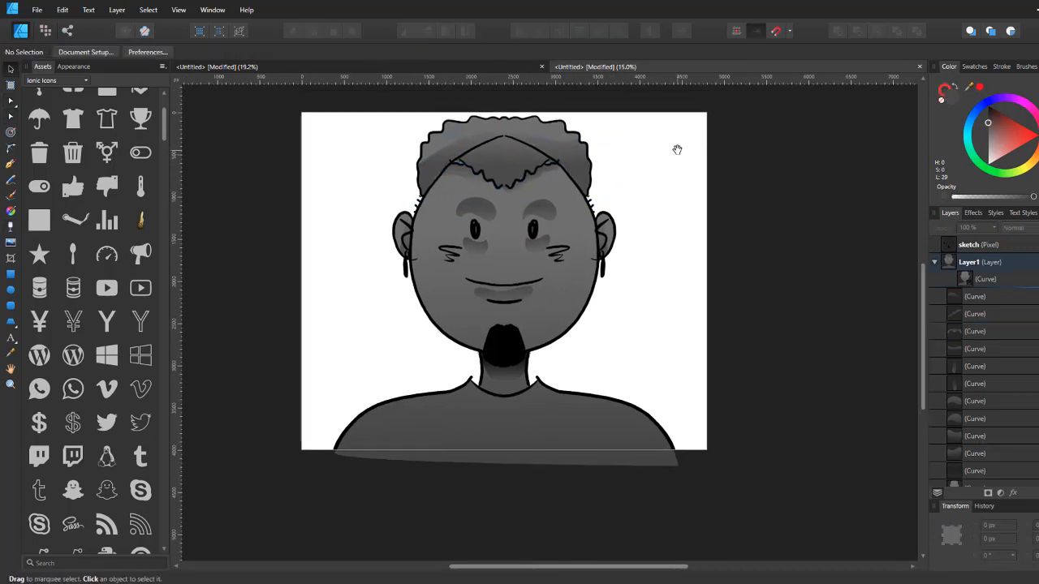
left_click(992, 263)
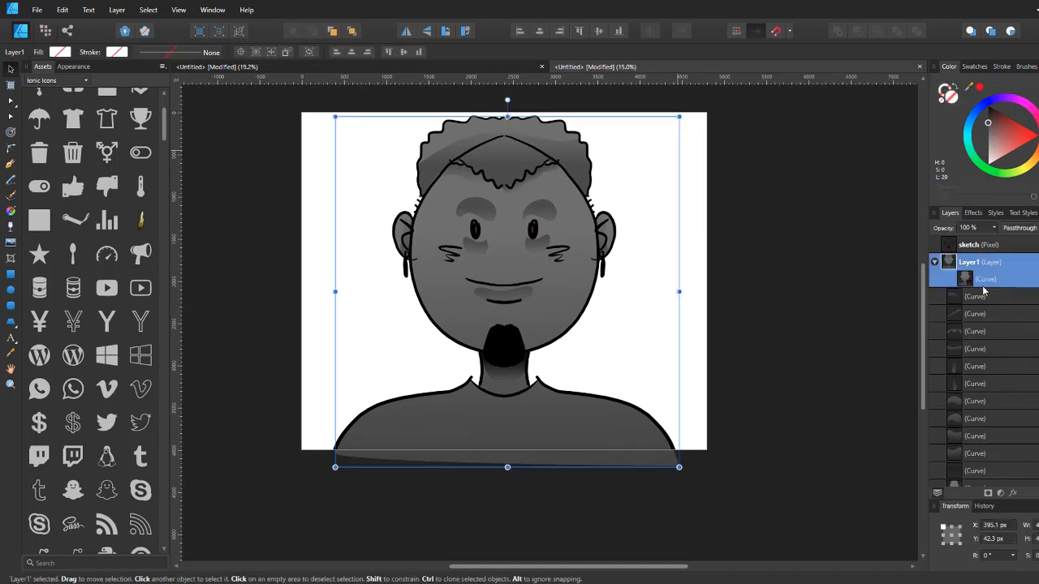
key("n")
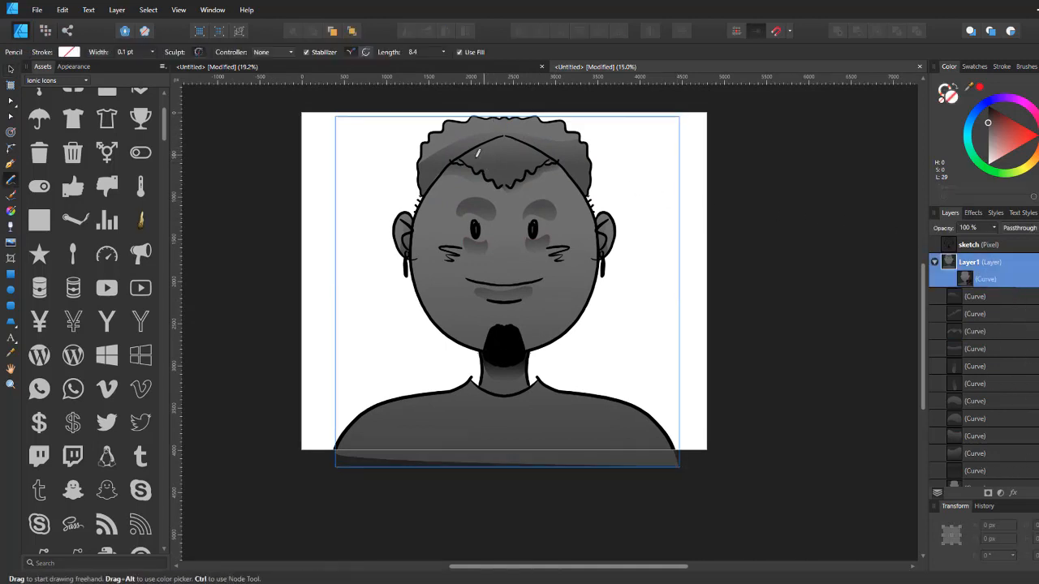
left_click_drag(992, 134, 982, 150)
key("ctrl+z")
key("v")
left_click(832, 152)
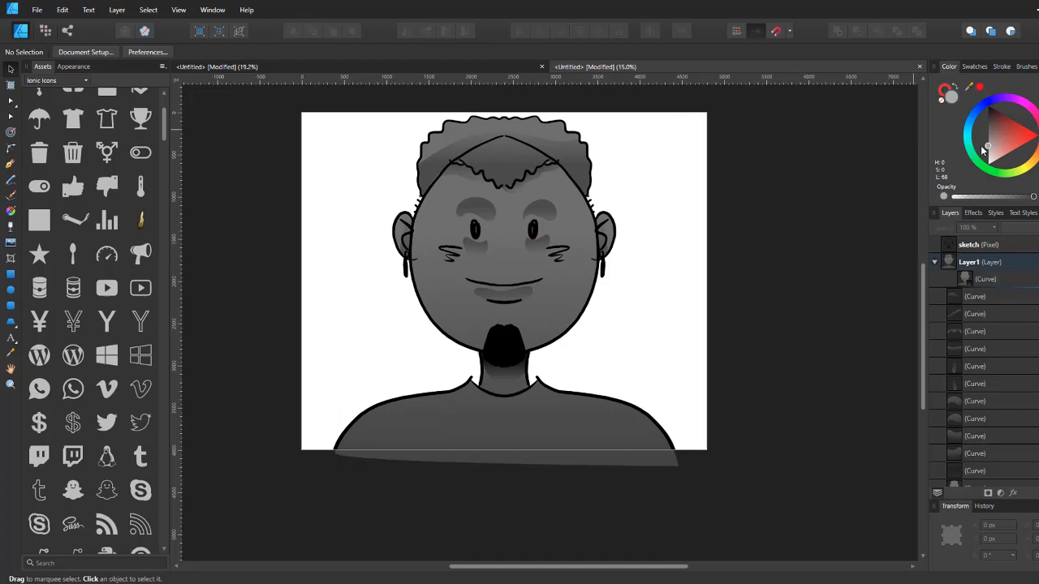
Step: Draw highlight shapes along the left side of the face and on the nose with the Pencil tool
left_click(1004, 268)
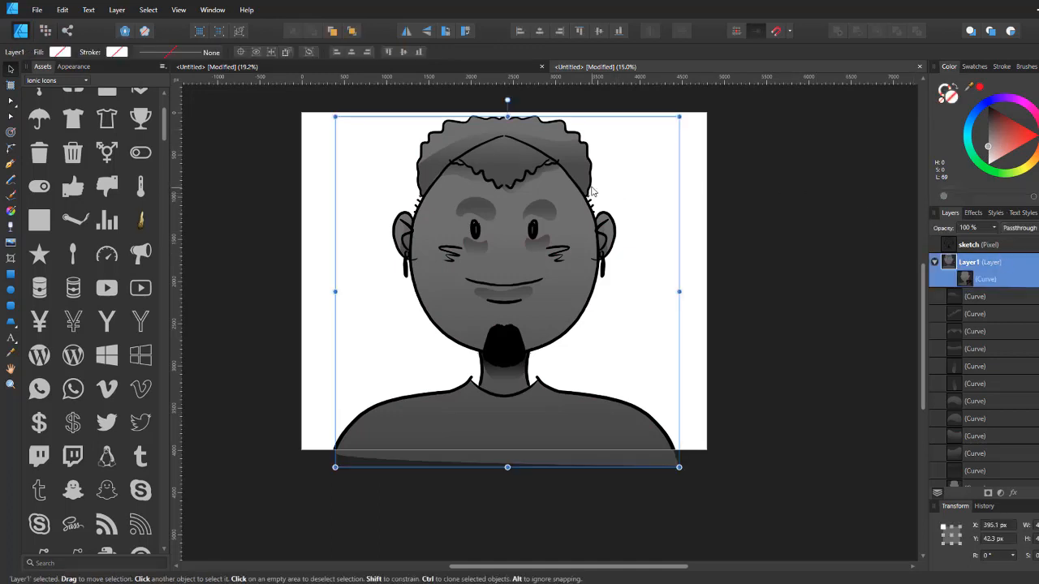
key("n")
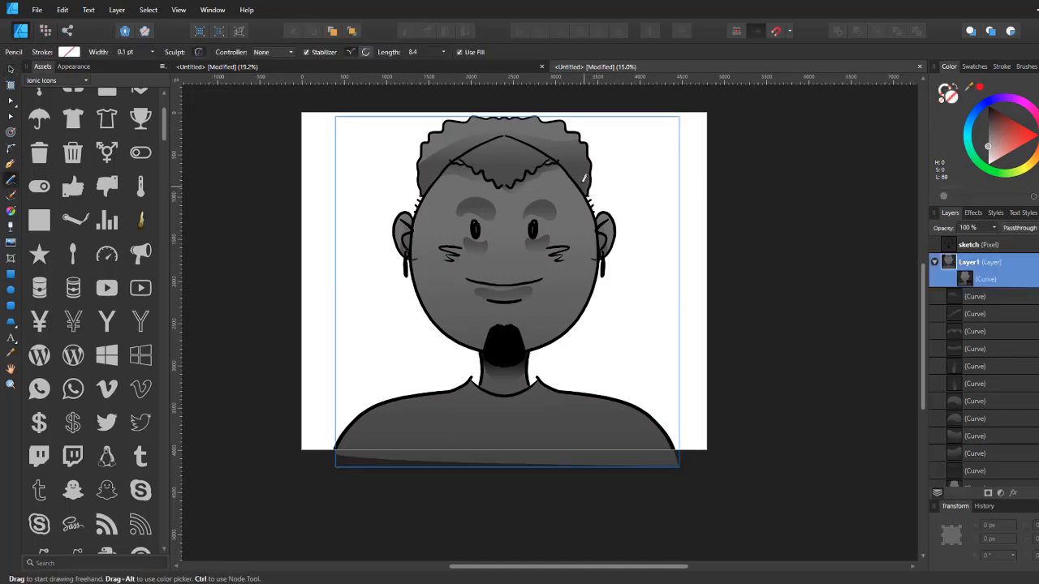
mouse_move(432, 186)
left_mouse_down()
mouse_move(419, 259)
mouse_move(454, 345)
mouse_move(420, 313)
mouse_move(411, 272)
mouse_move(411, 233)
mouse_move(430, 188)
left_mouse_up()
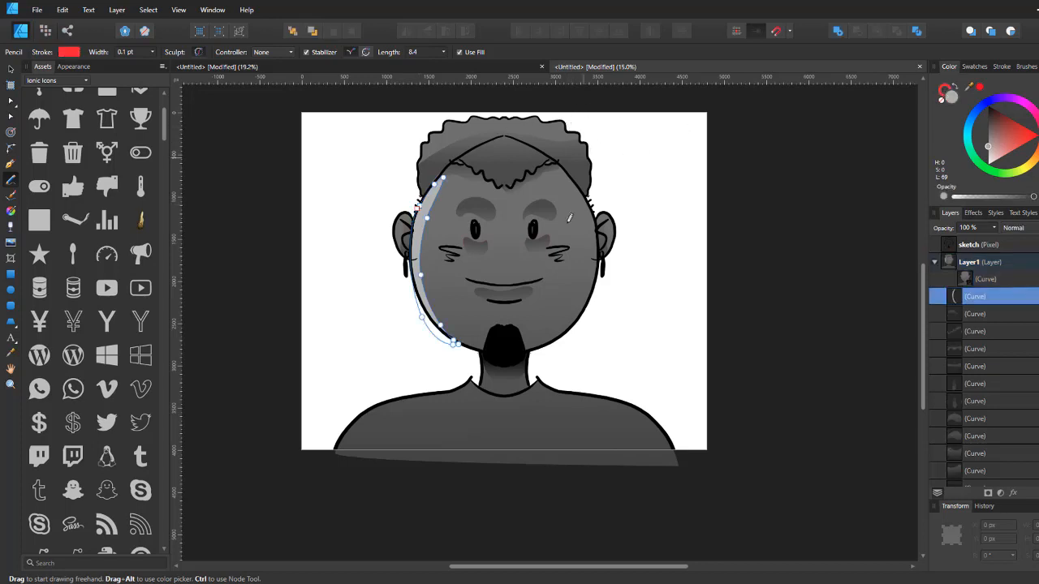
mouse_move(513, 251)
left_mouse_down()
mouse_move(474, 268)
mouse_move(533, 261)
mouse_move(500, 273)
left_mouse_up()
Step: Apply a vertical transparency gradient to the highlight along the left side of the face
key("g")
left_click(424, 206)
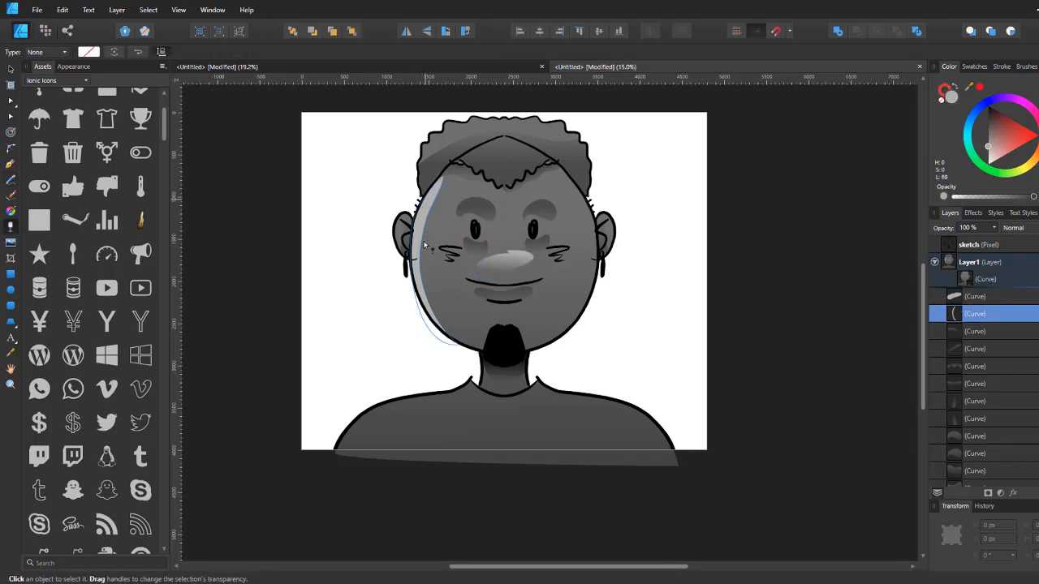
left_click_drag(425, 200, 423, 311)
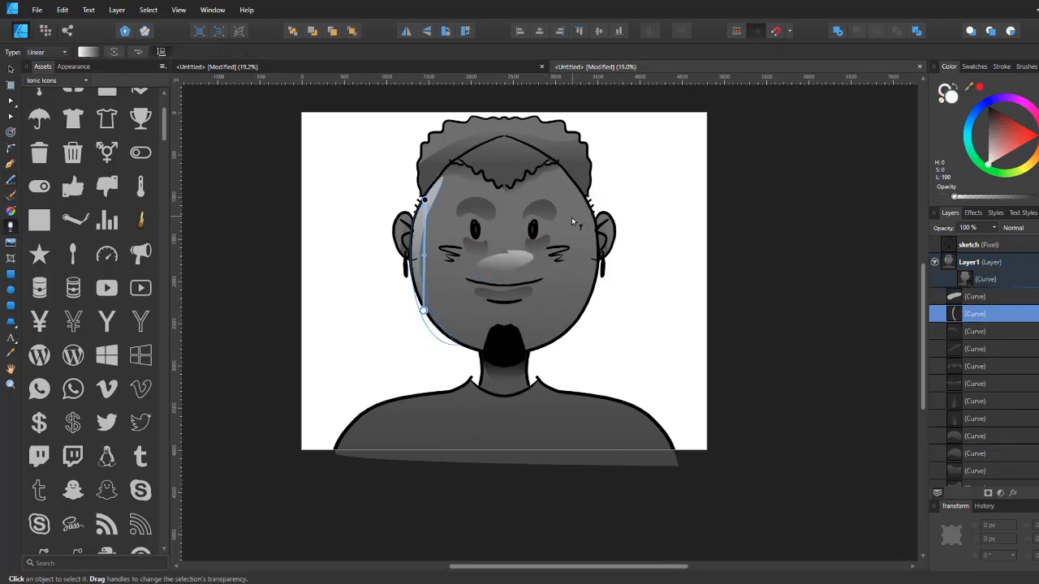
Step: Draw a highlight on the left side of the neck and give it a diagonal transparency gradient
key("n")
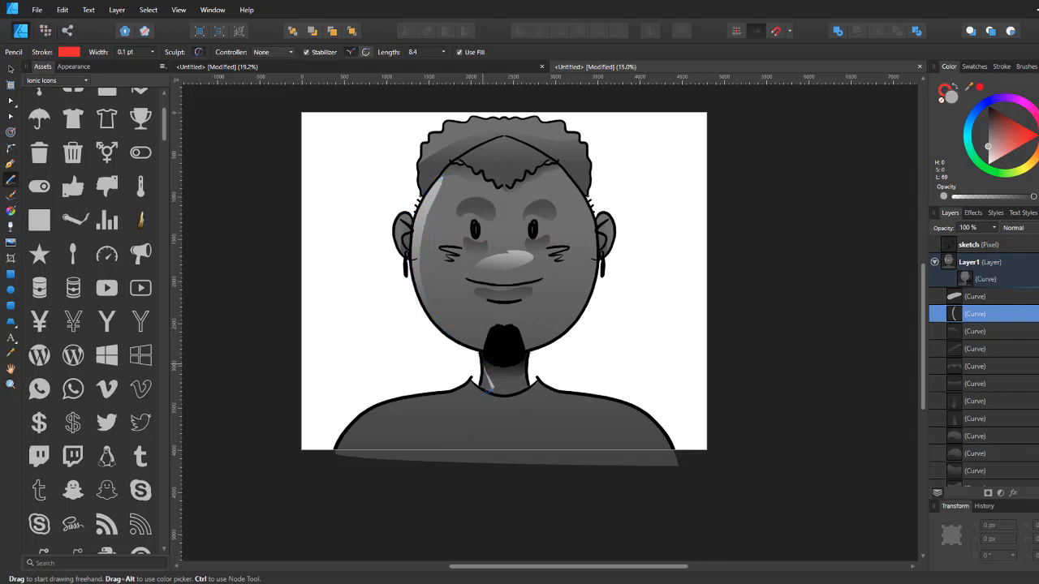
left_click_drag(477, 362, 496, 395)
key("y")
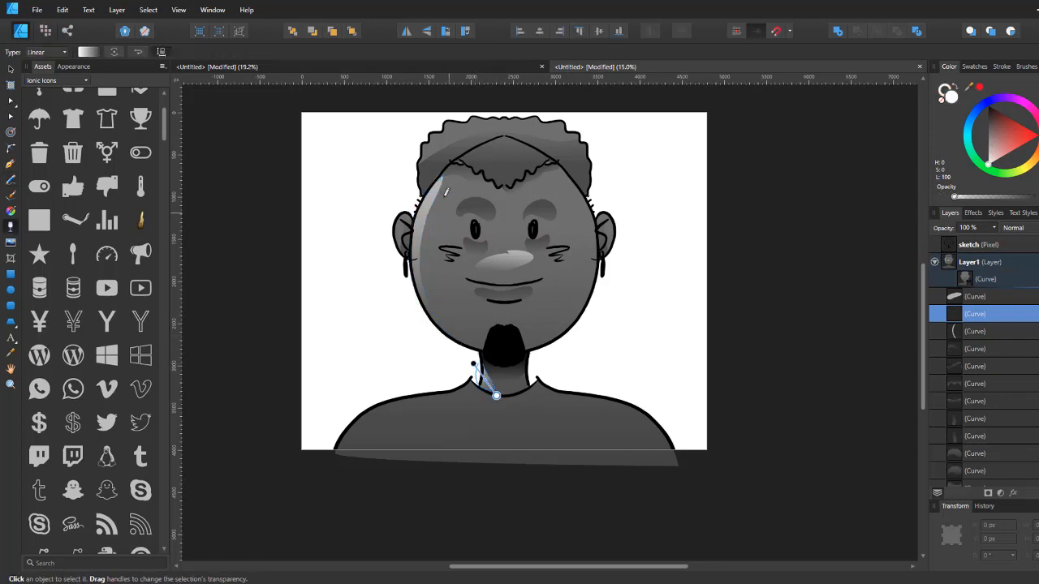
Step: Draw small highlight shapes on the left and right ears with the Pencil tool
key("n")
mouse_move(407, 208)
left_mouse_down()
mouse_move(391, 226)
mouse_move(412, 209)
mouse_move(406, 240)
left_mouse_up()
key("y")
key("n")
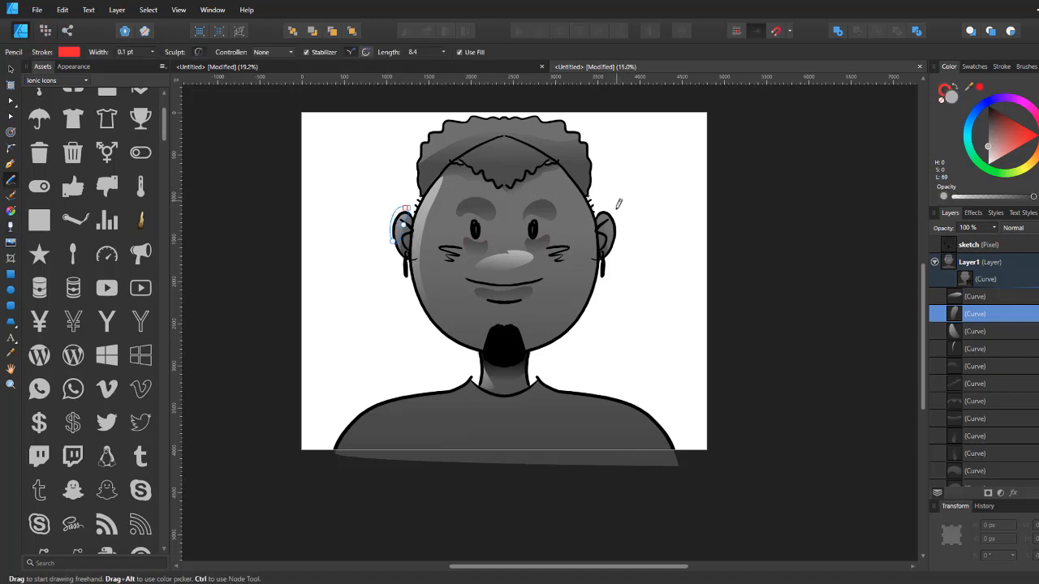
left_click_drag(617, 211, 602, 208)
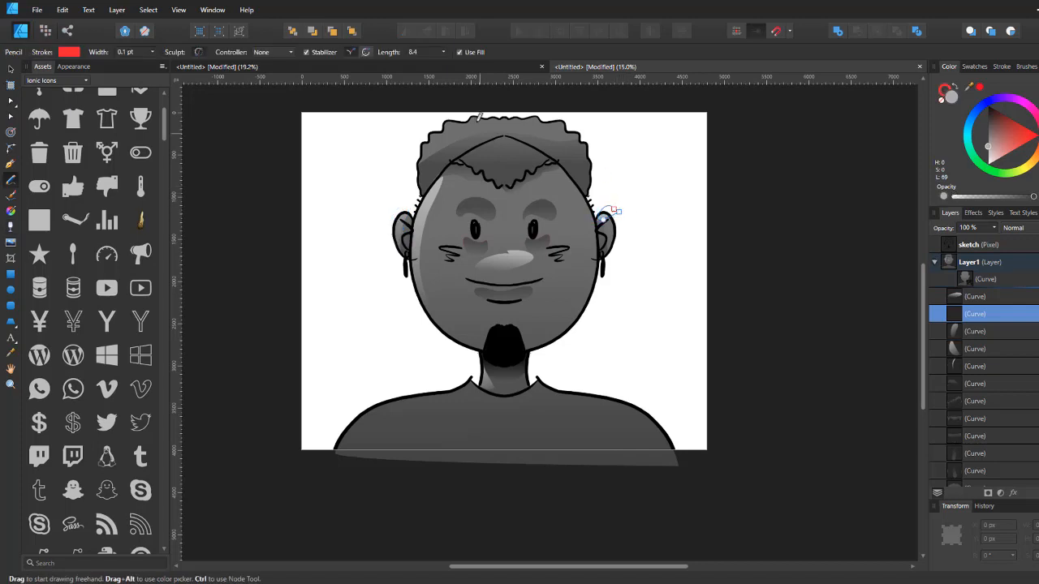
Step: Draw a highlight shape along the top of the hair and apply a vertical transparency gradient to it
left_click_drag(479, 174, 454, 251)
mouse_move(419, 194)
left_mouse_down()
mouse_move(387, 233)
mouse_move(390, 255)
mouse_move(408, 217)
mouse_move(461, 202)
mouse_move(540, 195)
left_mouse_up()
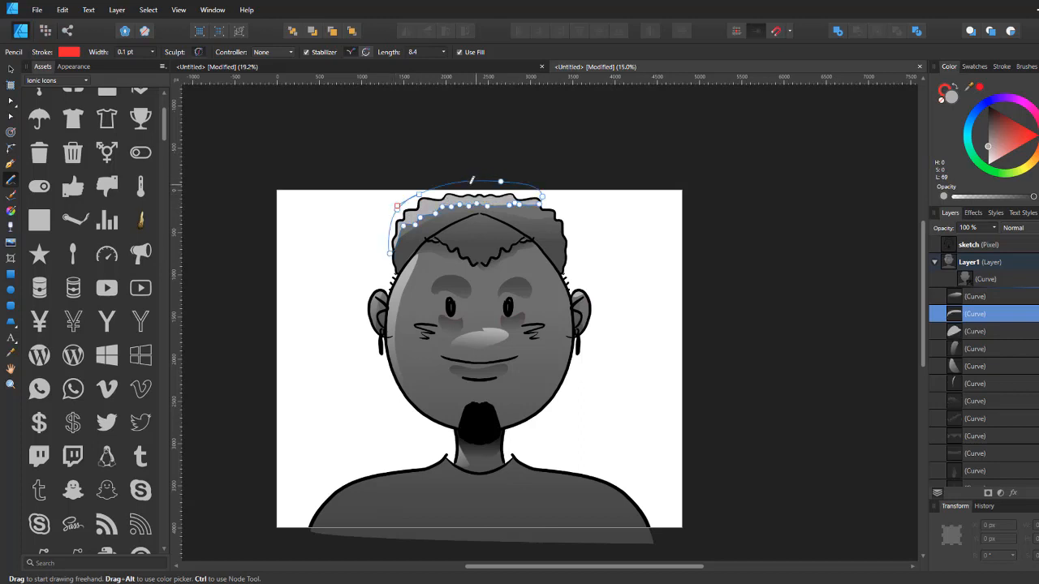
key("g")
mouse_move(414, 192)
left_mouse_down()
mouse_move(430, 221)
mouse_move(425, 201)
left_mouse_up()
left_click_drag(565, 284, 562, 197)
Step: Draw a highlight on the left shoulder and give it a diagonal transparency gradient
key("n")
mouse_move(444, 364)
left_mouse_down()
mouse_move(322, 443)
mouse_move(279, 443)
mouse_move(418, 358)
mouse_move(380, 421)
left_mouse_up()
key("g")
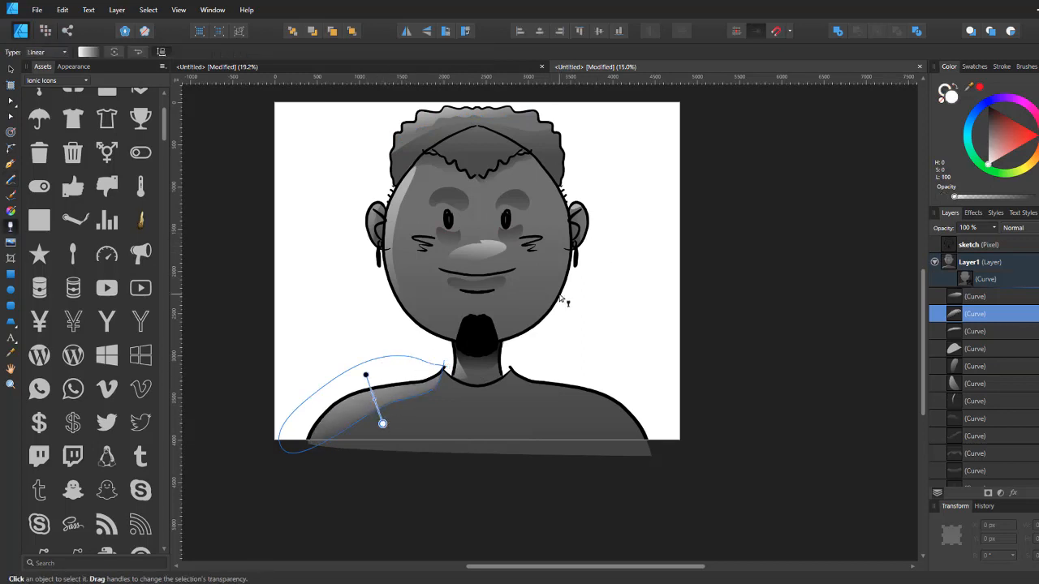
key("v")
left_click(608, 281)
left_click_drag(620, 237, 596, 250)
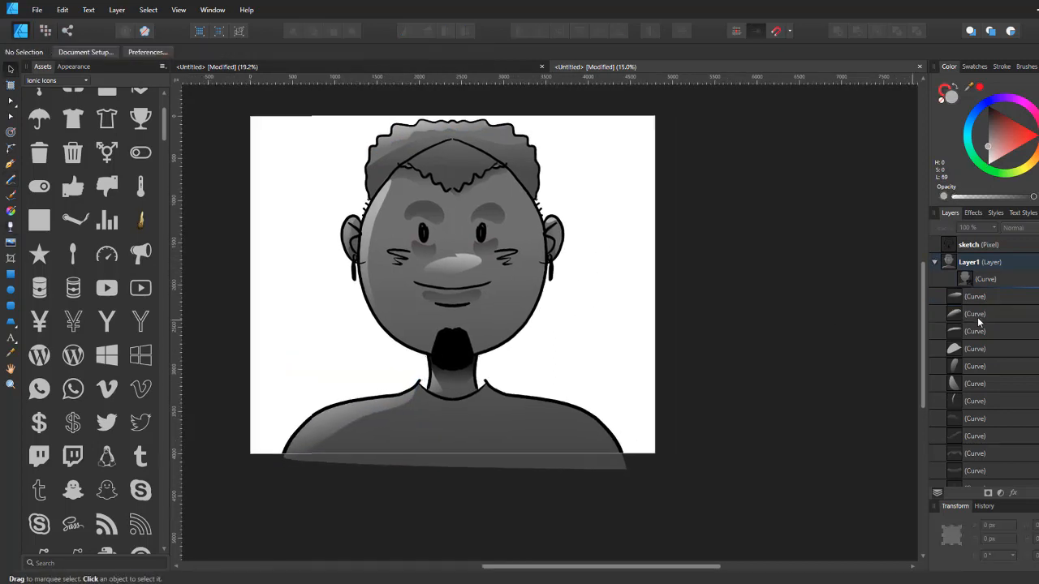
Step: Add a new layer and move the topmost curve out of Layer1 into it
left_click(968, 270)
key("ctrl+shift+n")
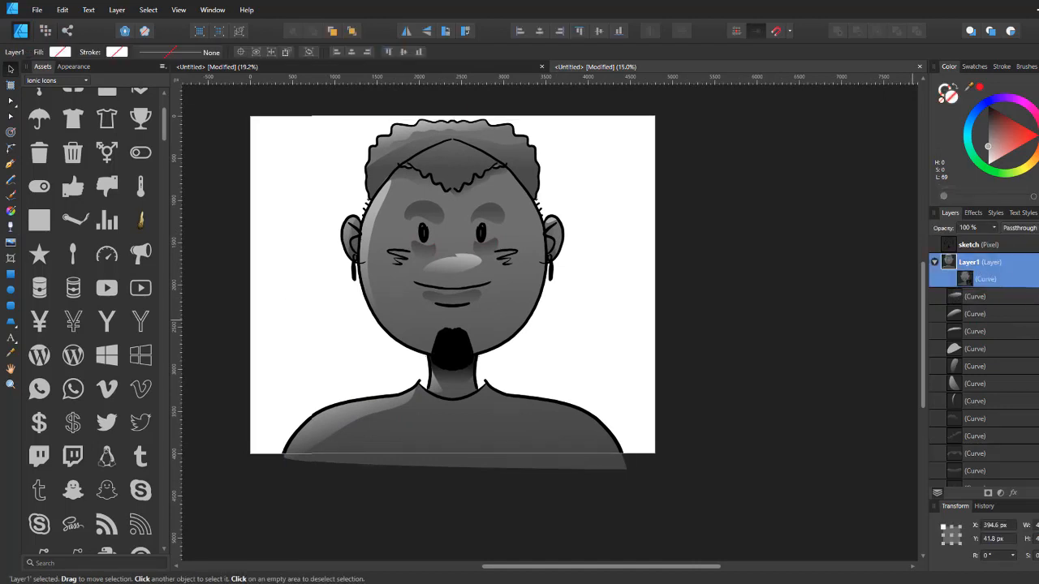
left_click(966, 298)
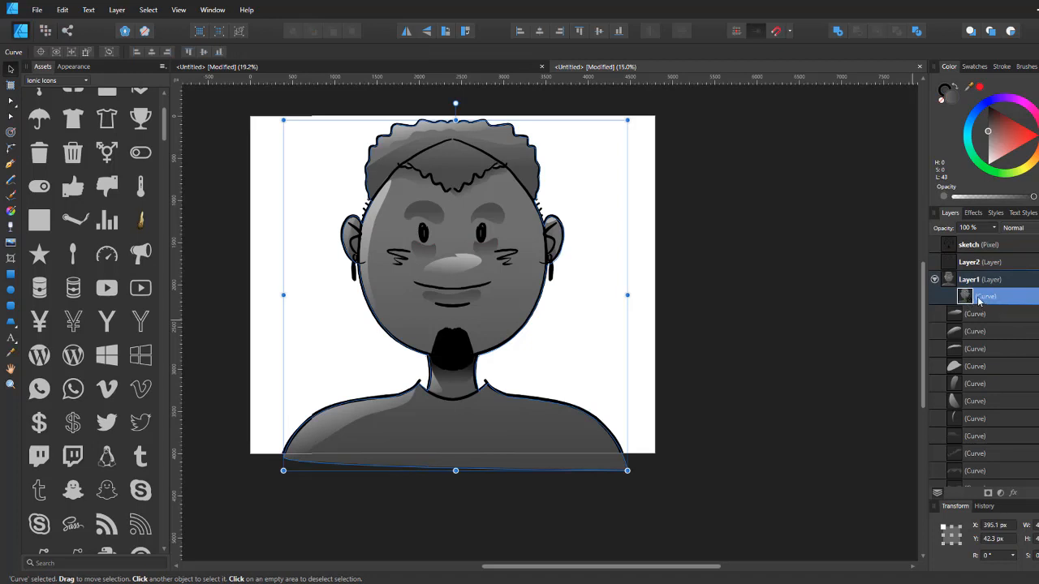
left_click_drag(972, 270, 973, 271)
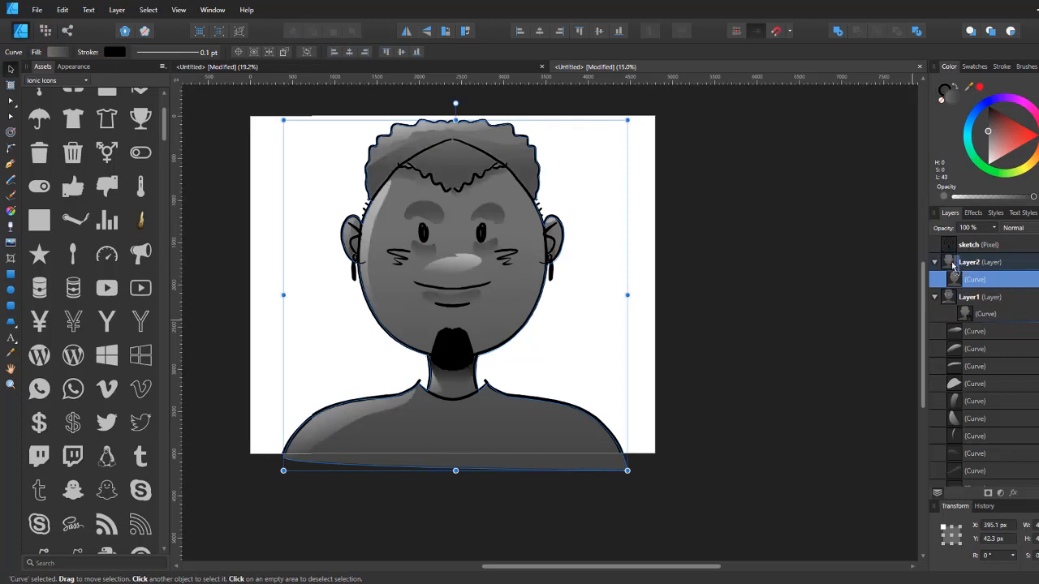
Step: Rename the new layer to Color
double_click(966, 267)
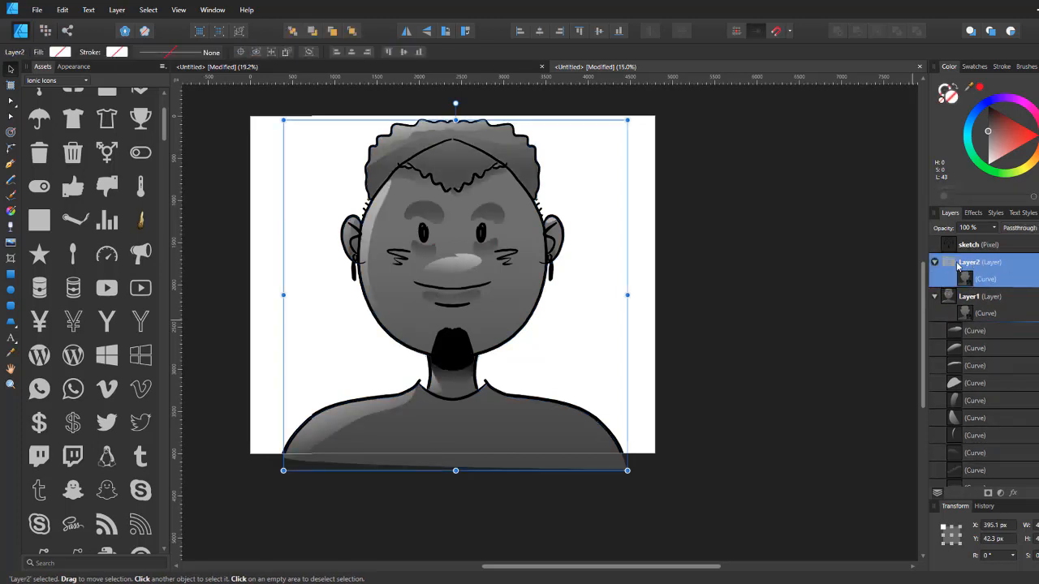
type("colo")
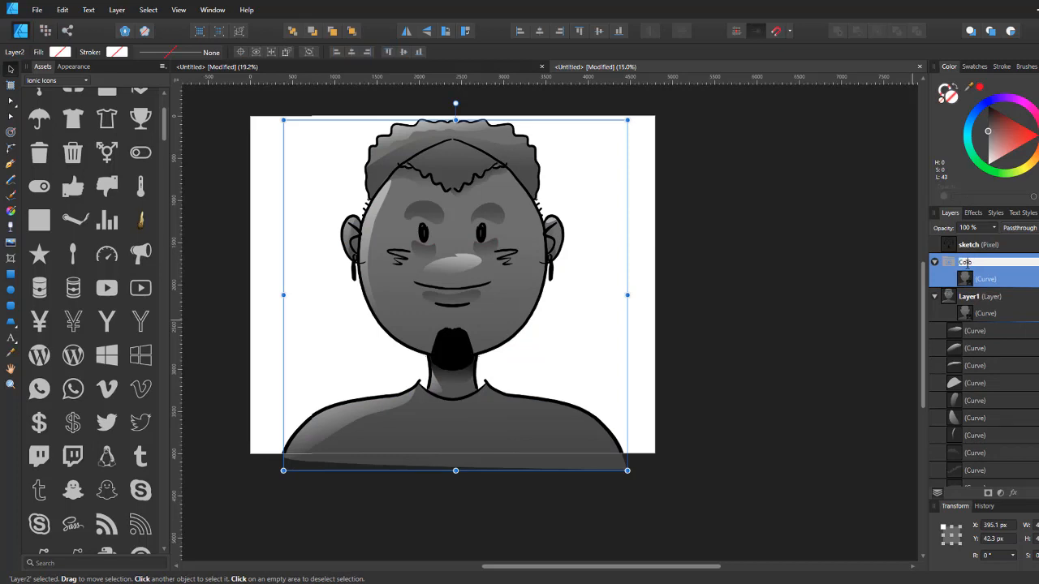
type("r")
key("Return")
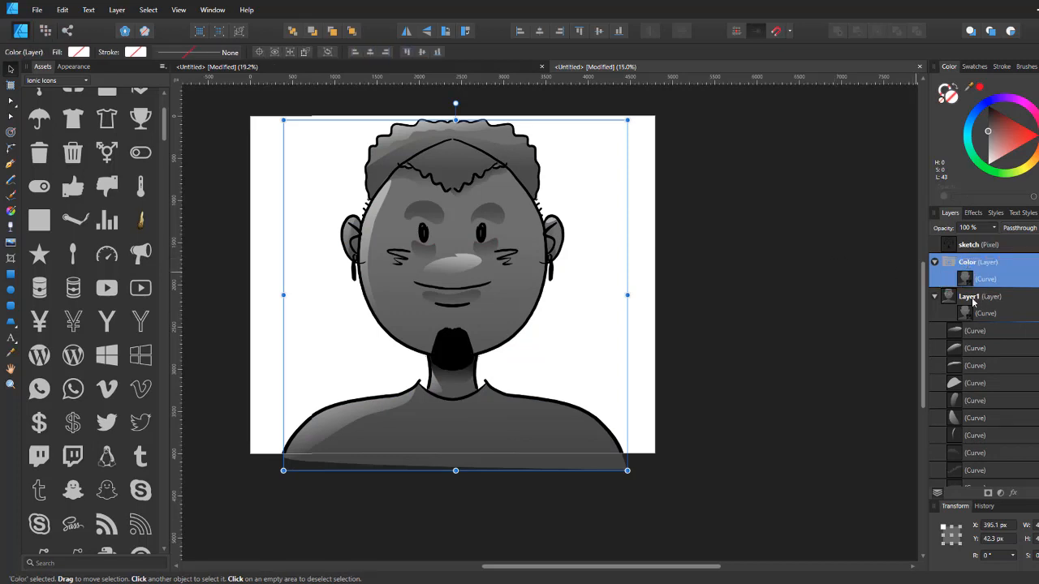
Step: Rename Layer1 to Value
double_click(970, 297)
type("Va")
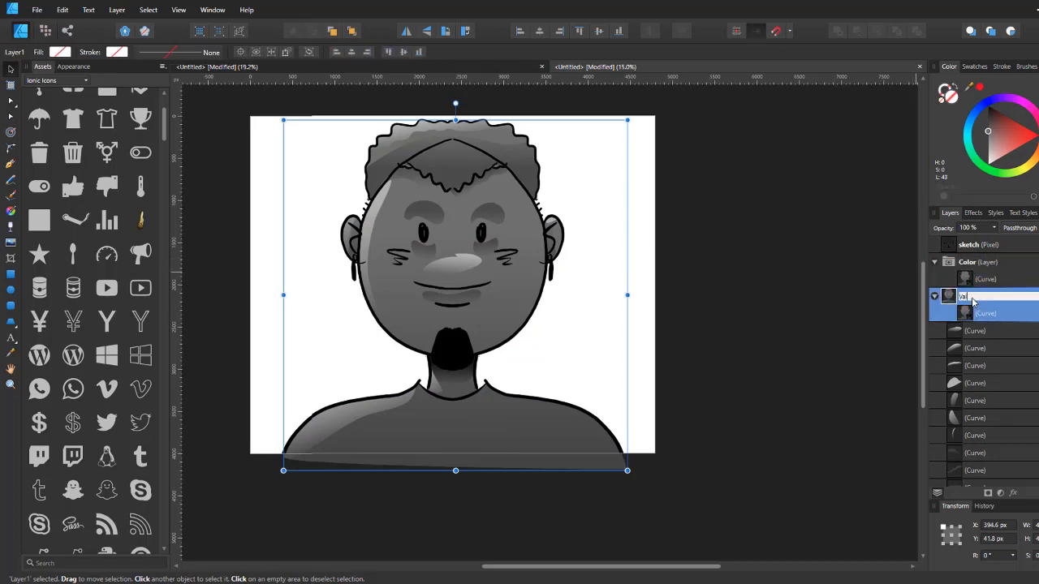
type("lue")
key("Return")
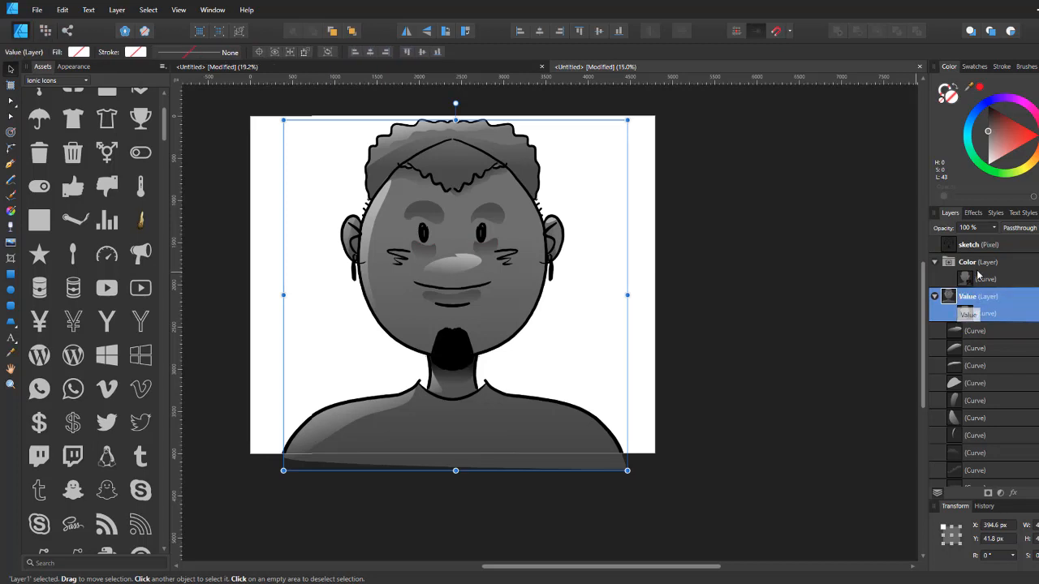
Step: Select the Color layer and set its blend mode to Color
left_click(980, 268)
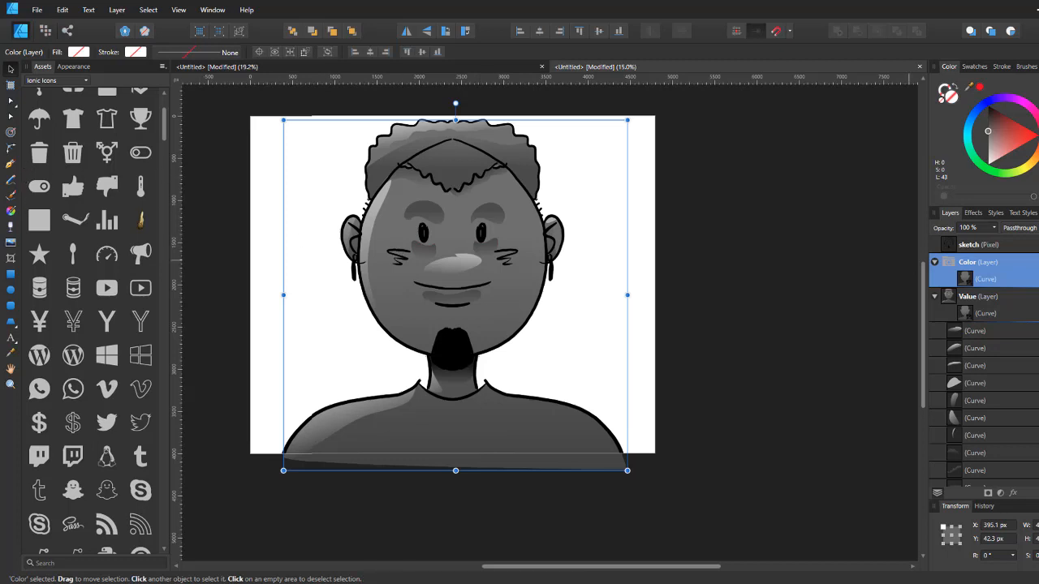
left_click(936, 297)
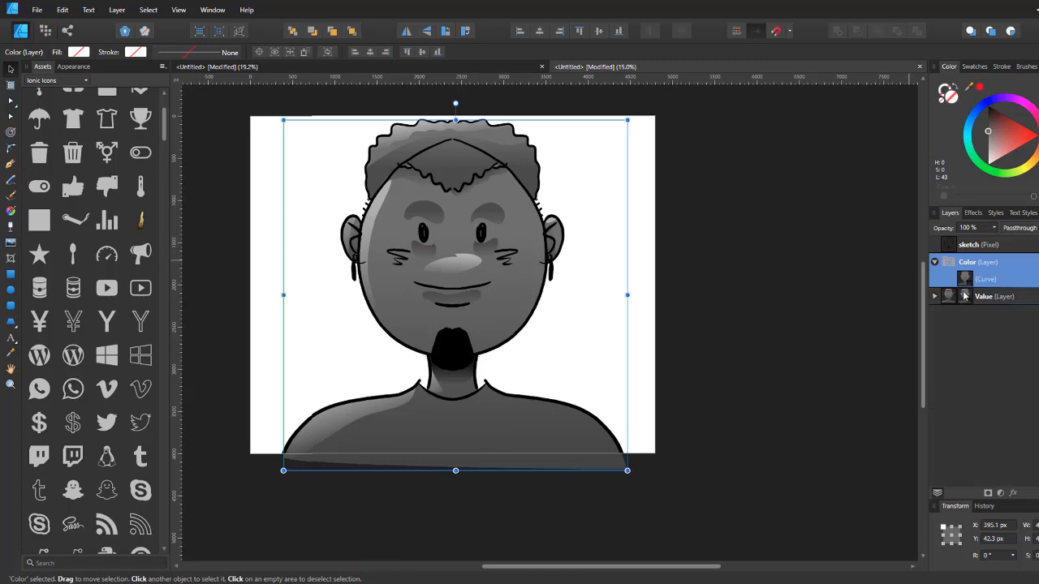
left_click(1018, 228)
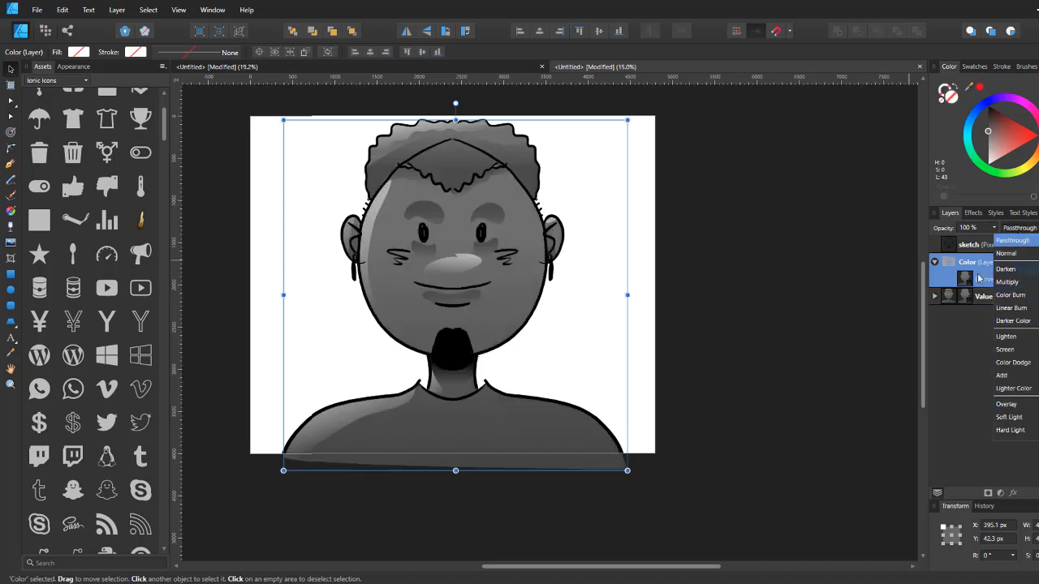
scroll(1015, 341, "down", 5)
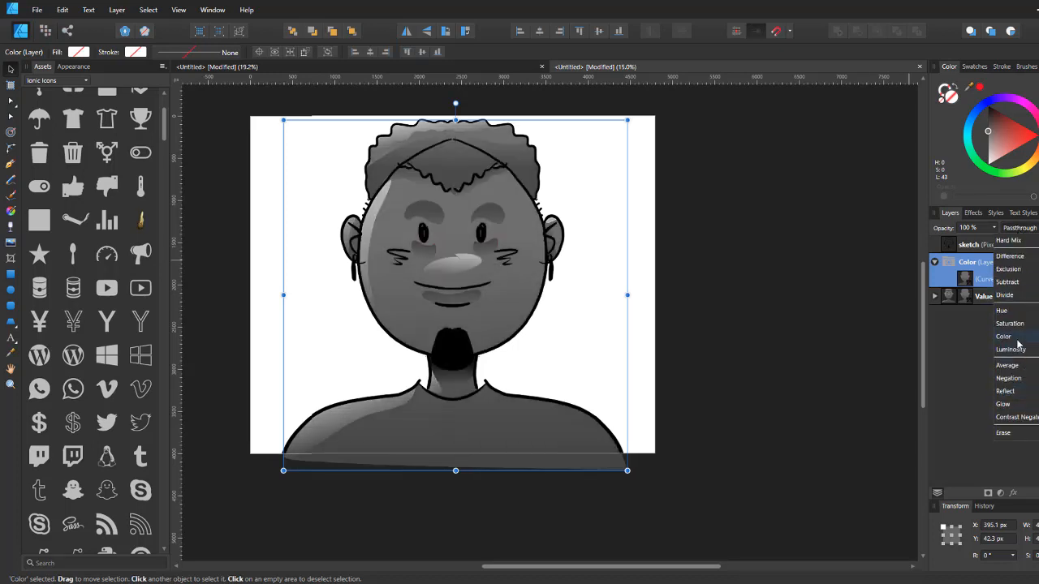
left_click(1018, 338)
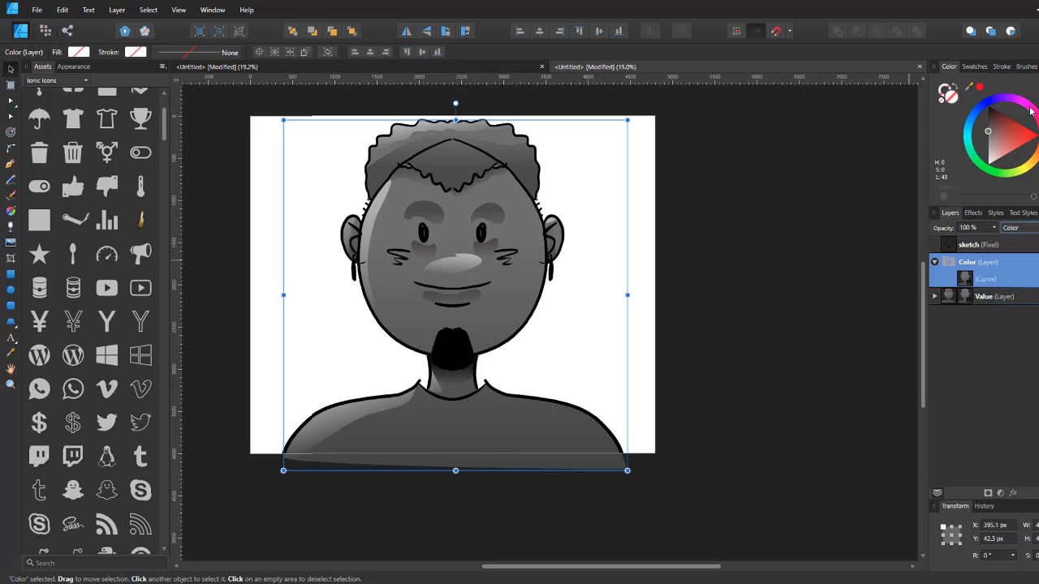
Step: Pick a light peach colour (H 28, S 69, L 74) and switch to the Paint Brush tool
mouse_move(1032, 112)
left_mouse_down()
mouse_move(1037, 166)
mouse_move(1019, 139)
mouse_move(1037, 152)
mouse_move(1000, 165)
mouse_move(1010, 167)
mouse_move(999, 151)
left_mouse_up()
left_click(1038, 141)
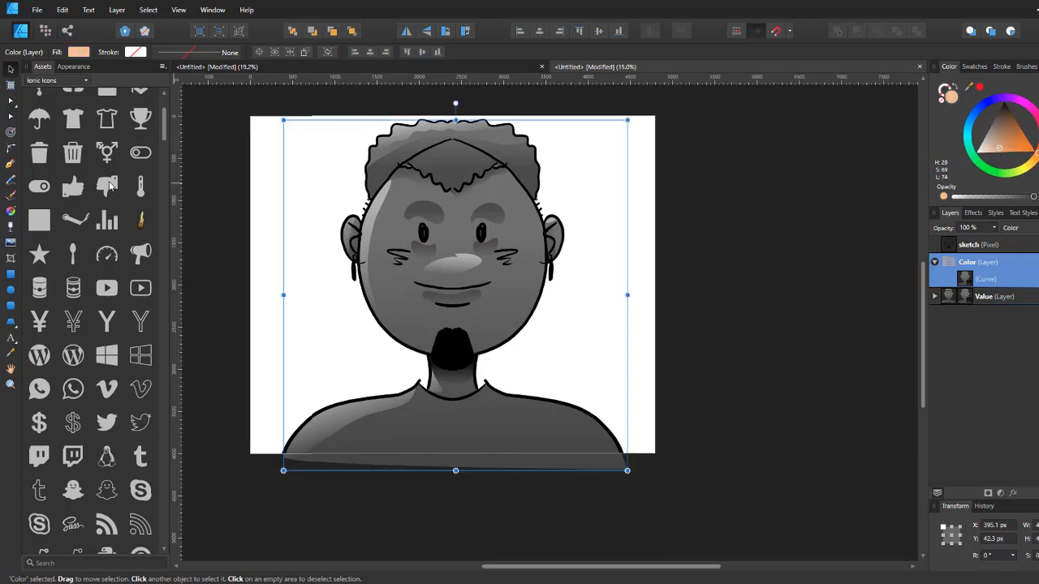
left_click(10, 195)
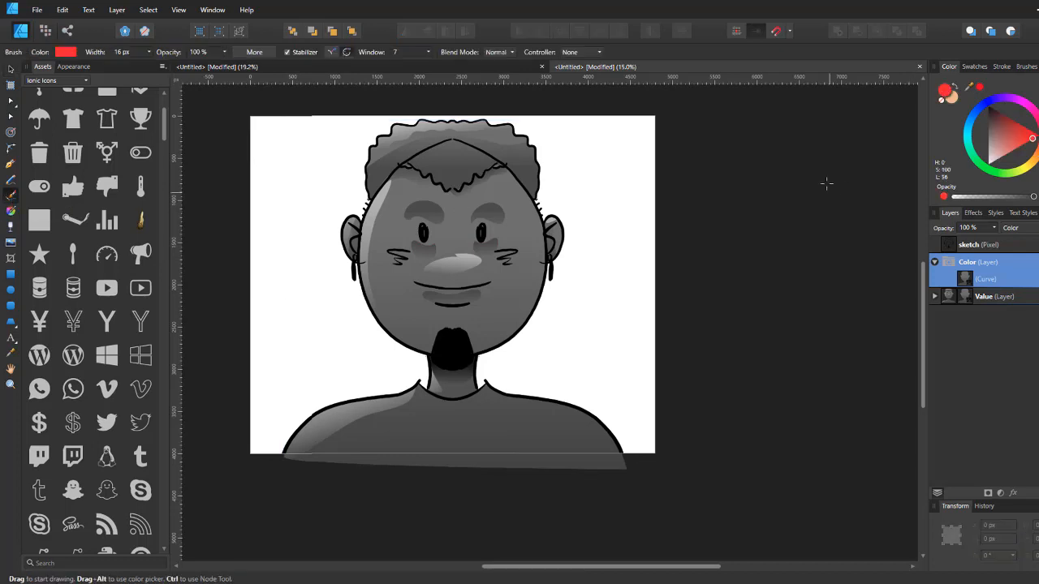
Step: Choose the last brush in the Dry Media category and enlarge the brush width to about 809 px
left_click(1027, 67)
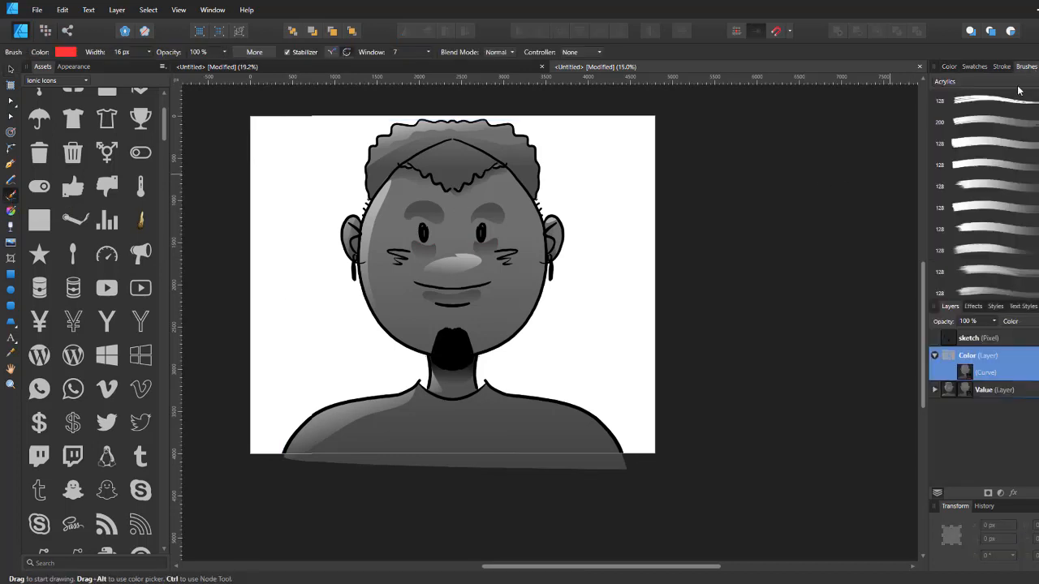
left_click(1018, 84)
scroll(980, 169, "up", 2)
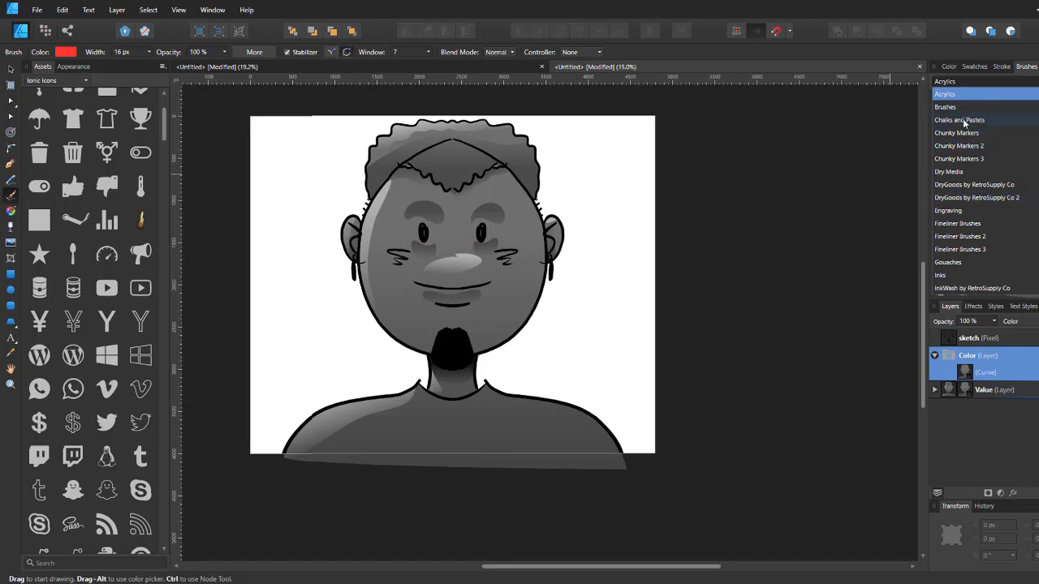
left_click(963, 119)
left_click(993, 85)
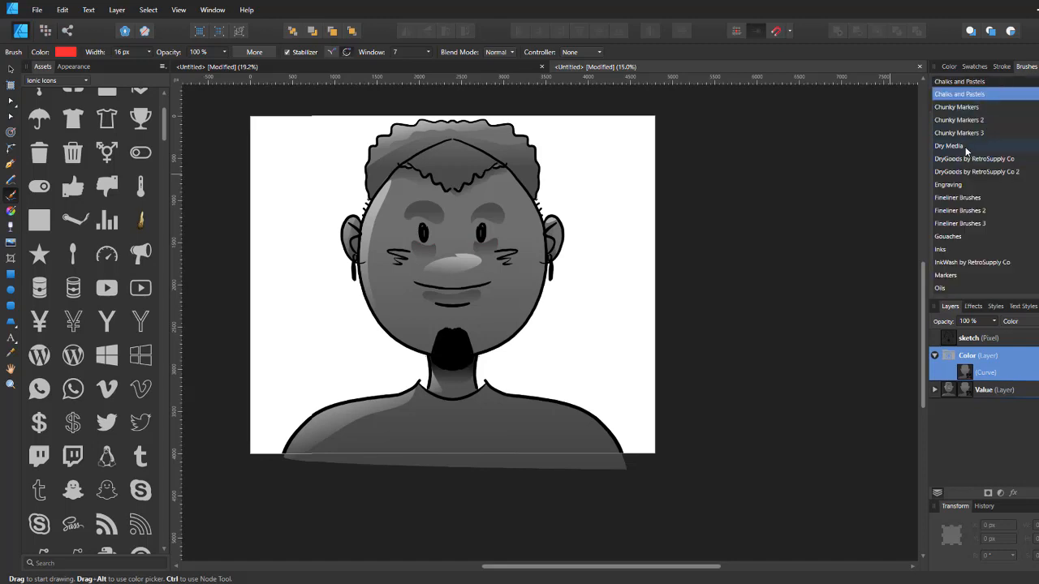
left_click(950, 146)
scroll(991, 138, "down", 2)
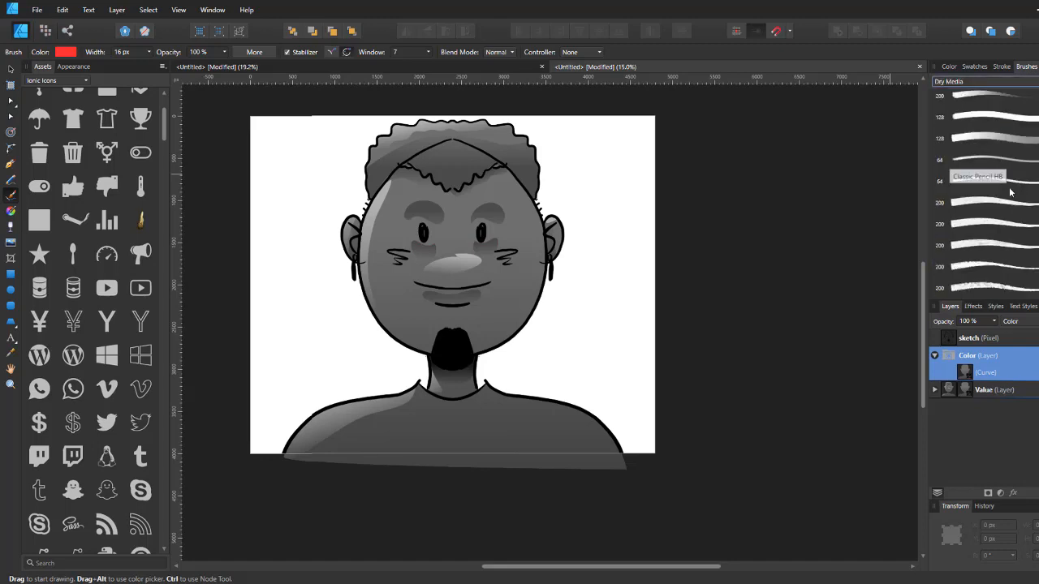
left_click(979, 286)
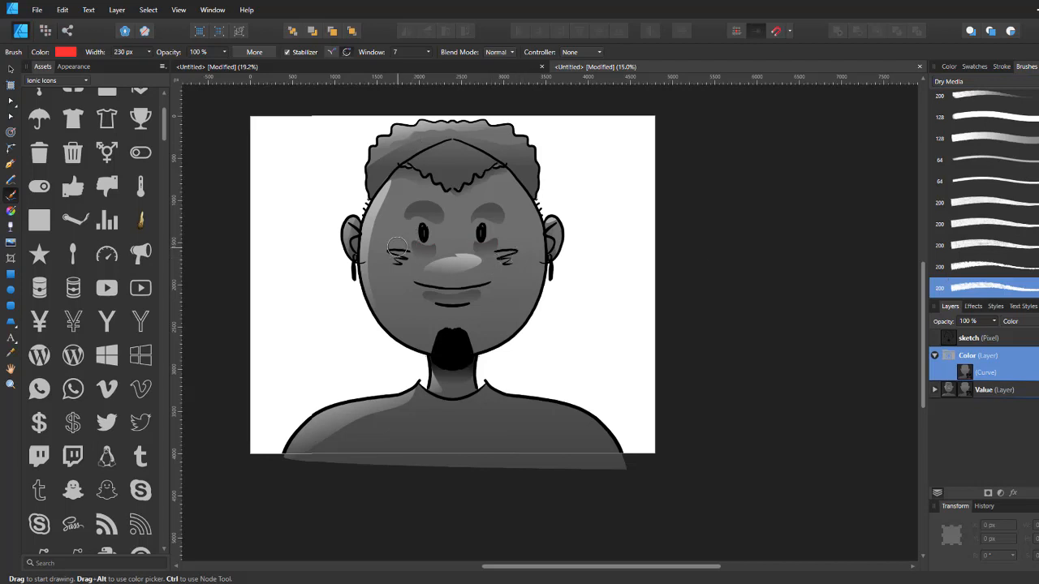
key("bracketright")
key("bracketright")
key("bracketright")
key("bracketright")
key("bracketright")
key("bracketright")
key("bracketright")
key("bracketright")
key("bracketright")
key("bracketright")
Step: Paint peach skin colour over the face, ears and neck using the recent peach swatch
left_click_drag(397, 242, 396, 297)
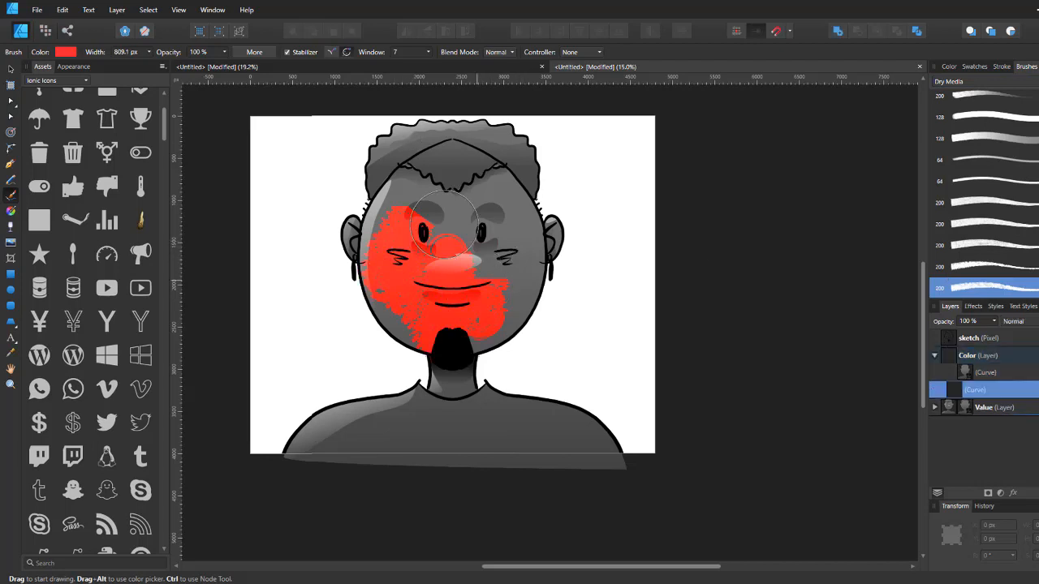
key("ctrl+z")
left_click(66, 52)
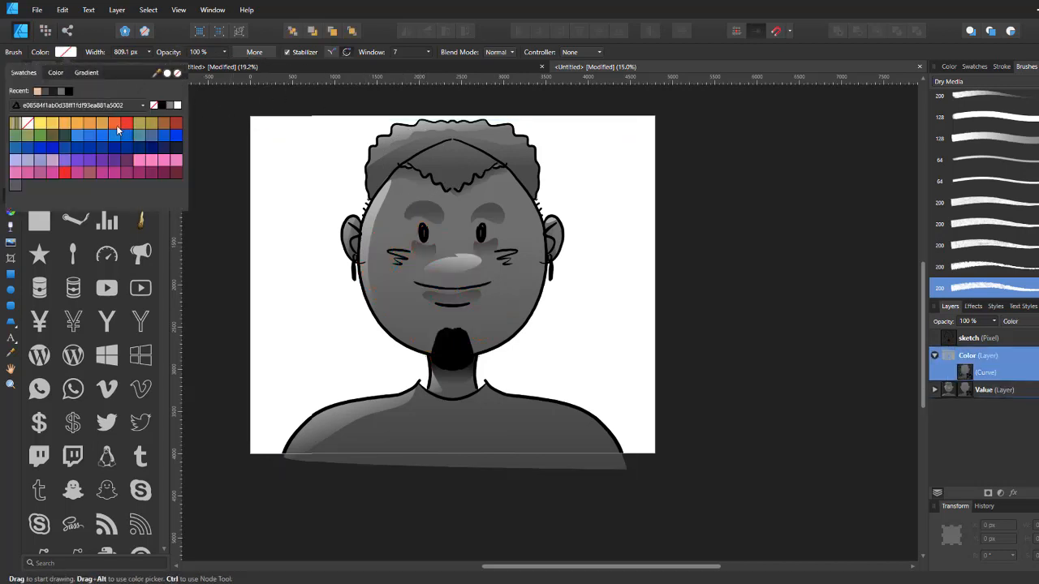
left_click(46, 94)
left_click_drag(392, 248, 386, 300)
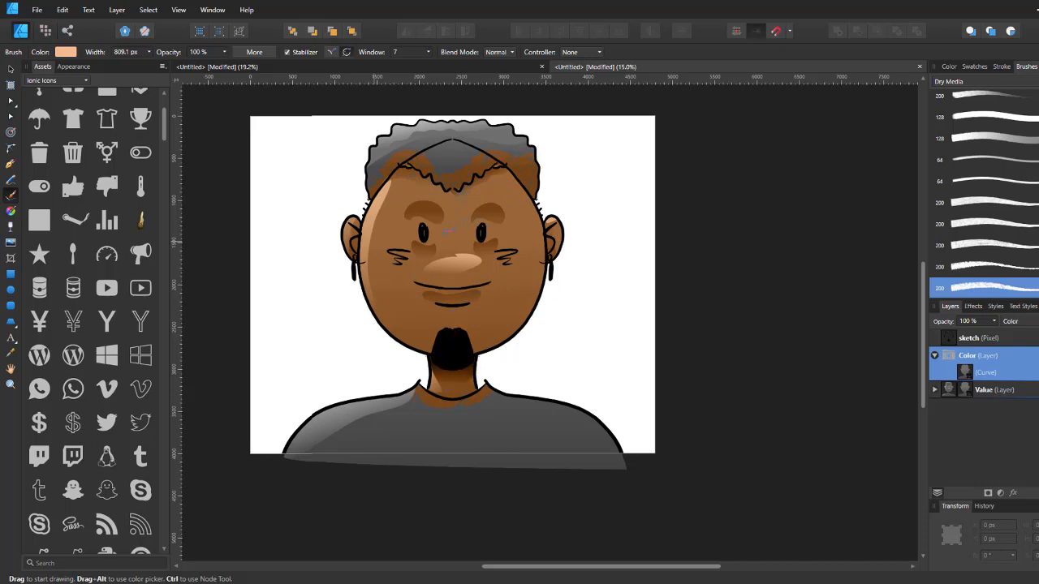
left_click_drag(476, 344, 498, 325)
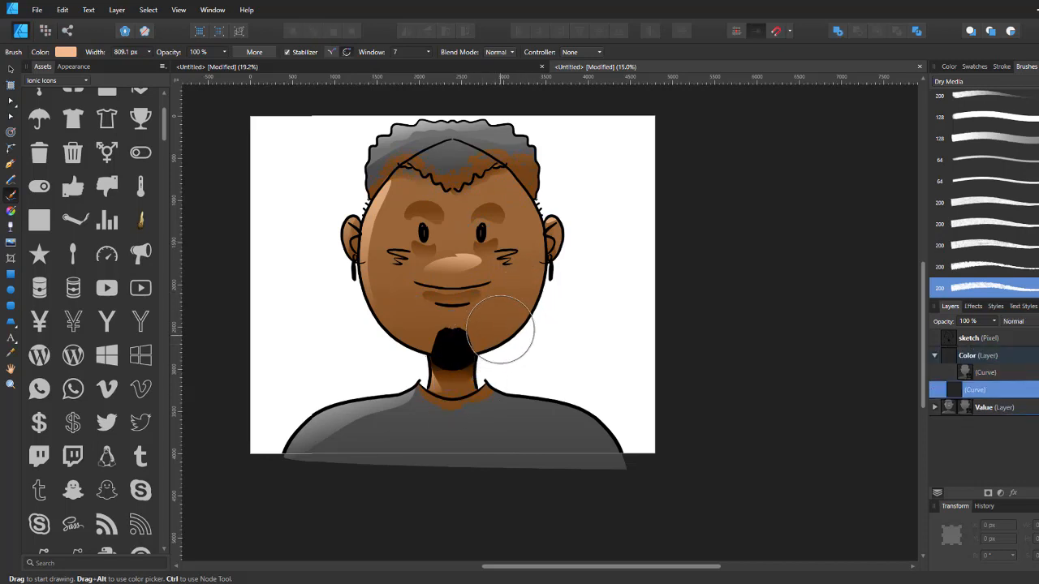
Step: Paint the hair in red (FF2B2E) with the brush
left_click(66, 52)
left_click(181, 175)
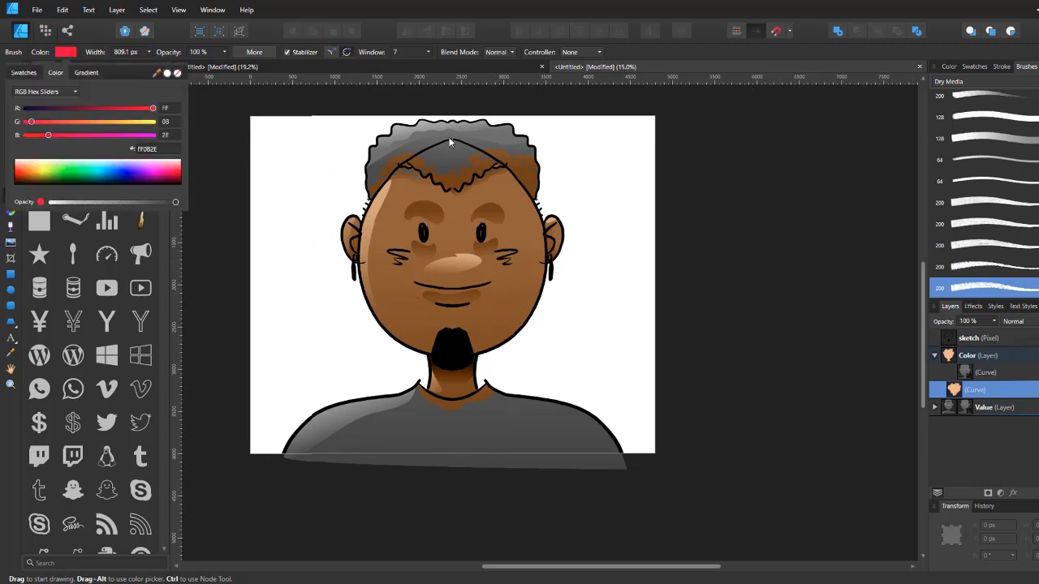
left_click_drag(451, 142, 390, 124)
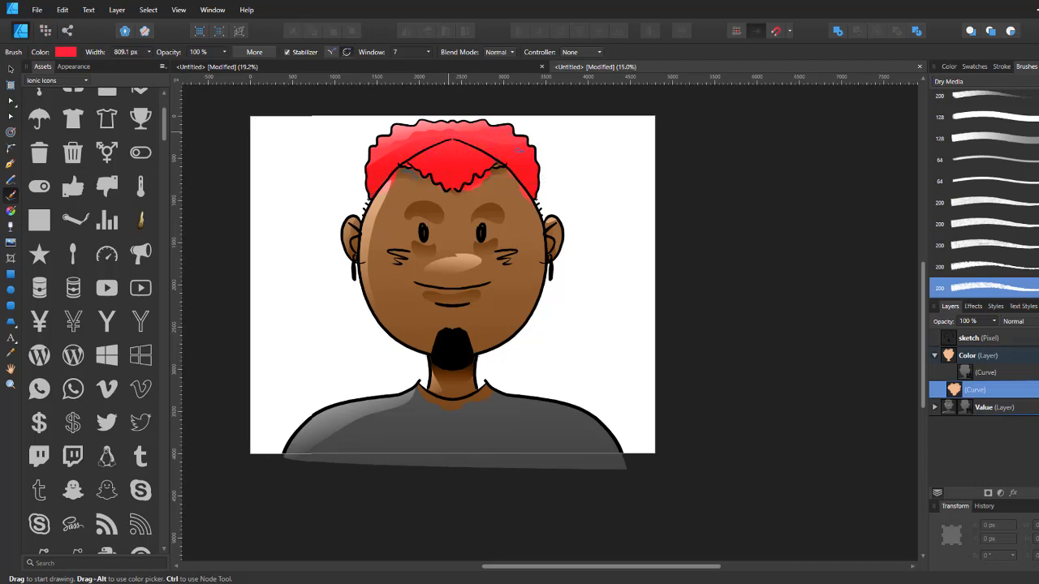
left_click_drag(379, 159, 358, 221)
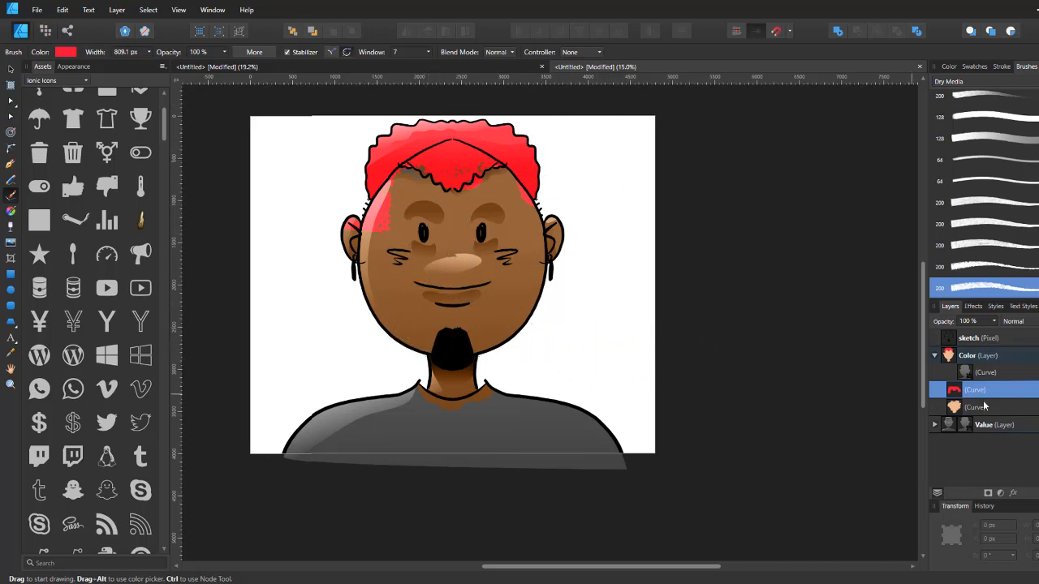
left_click(971, 357)
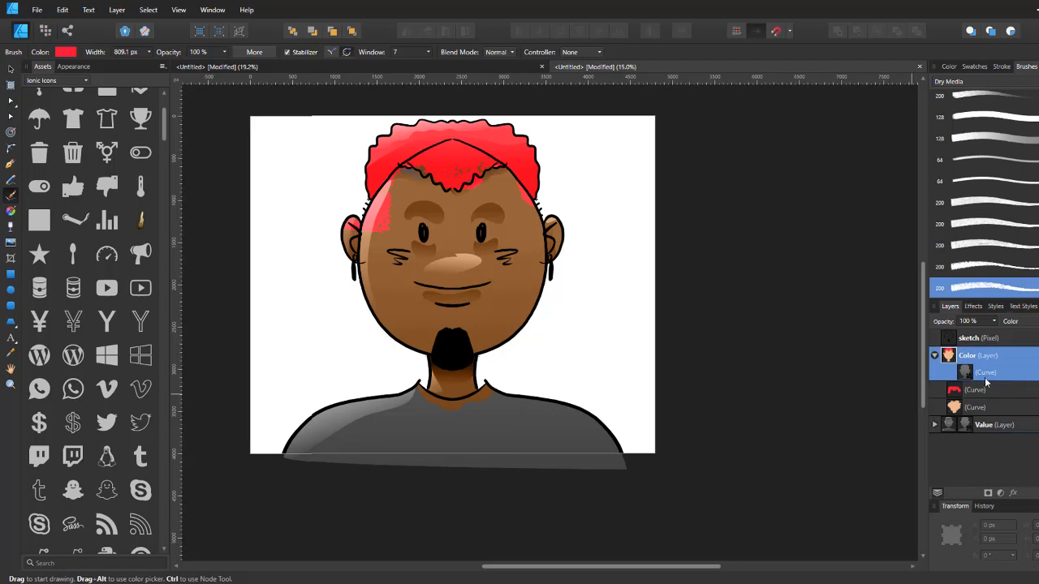
left_click(975, 391)
left_click(974, 406, "shift")
mouse_move(967, 383)
left_mouse_down()
mouse_move(973, 370)
mouse_move(963, 387)
left_mouse_up()
left_click(974, 358)
left_click(975, 390)
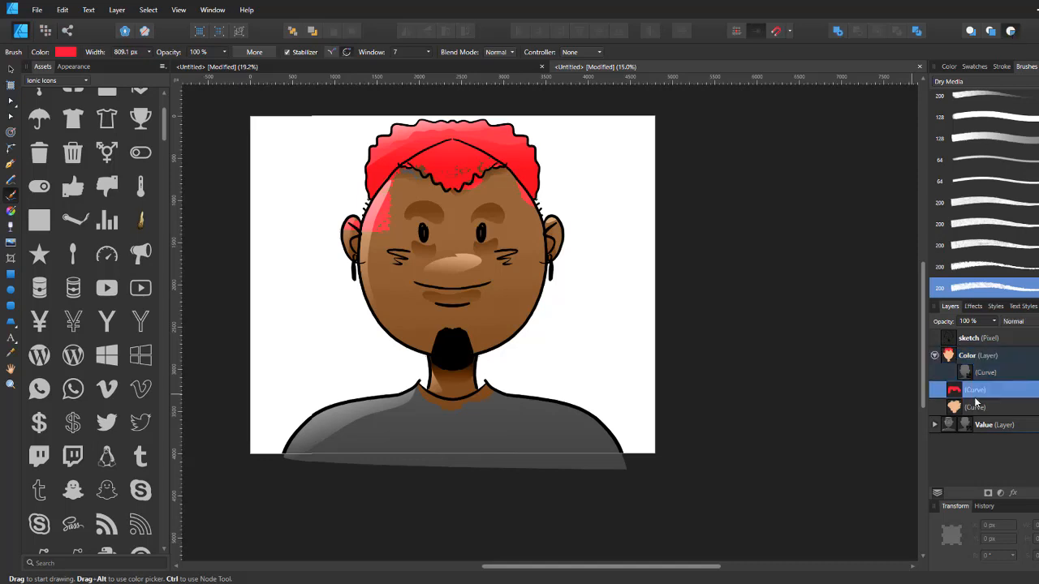
key("a")
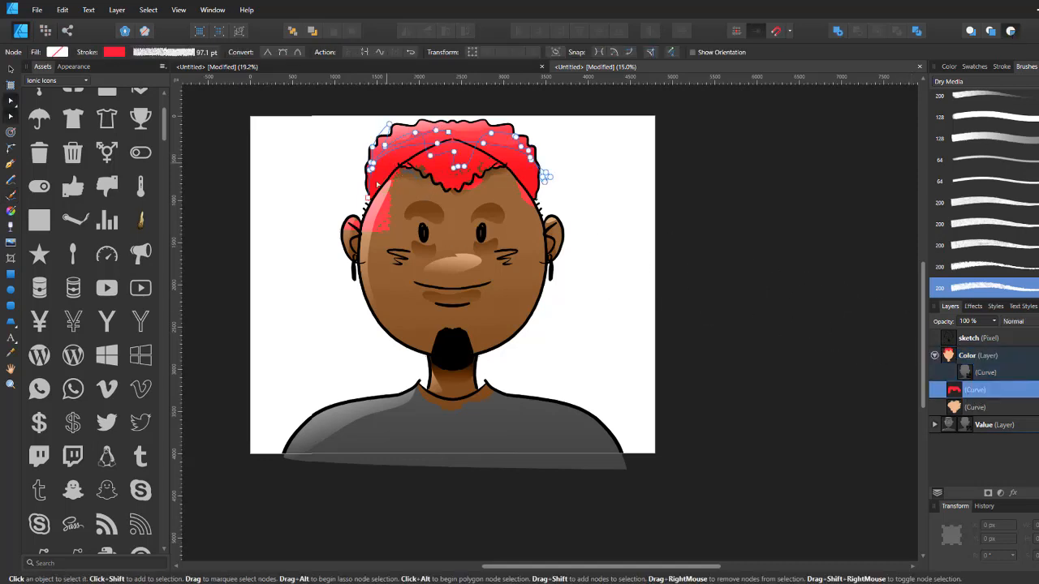
left_click(350, 178)
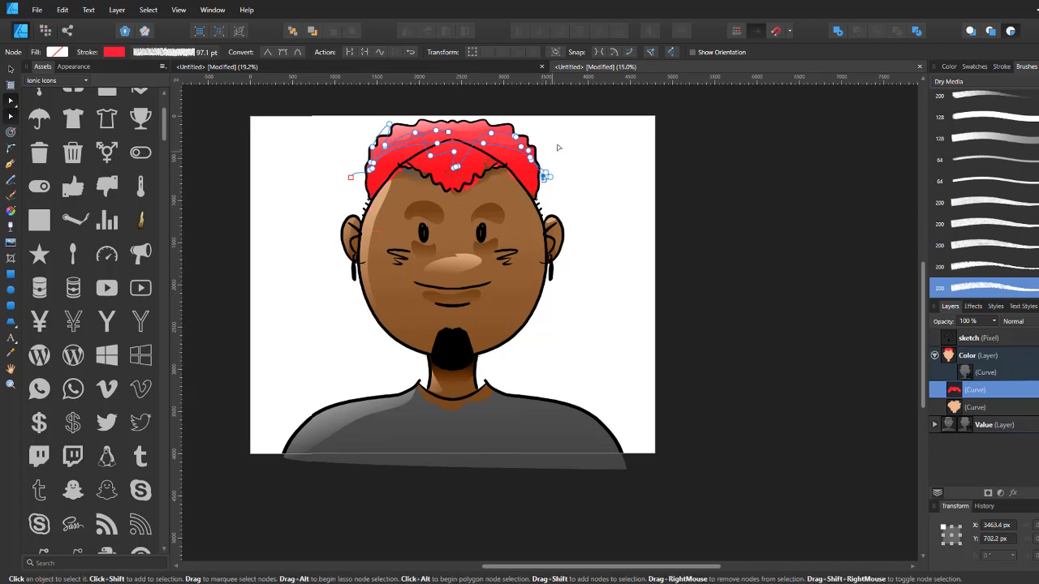
left_click(456, 168)
left_click(371, 167)
key("ctrl+z")
key("ctrl+z")
key("ctrl+z")
key("ctrl+z")
key("ctrl+z")
key("ctrl+z")
Step: Delete both painted hair and skin strokes from the Color layer
left_click(975, 407, "shift")
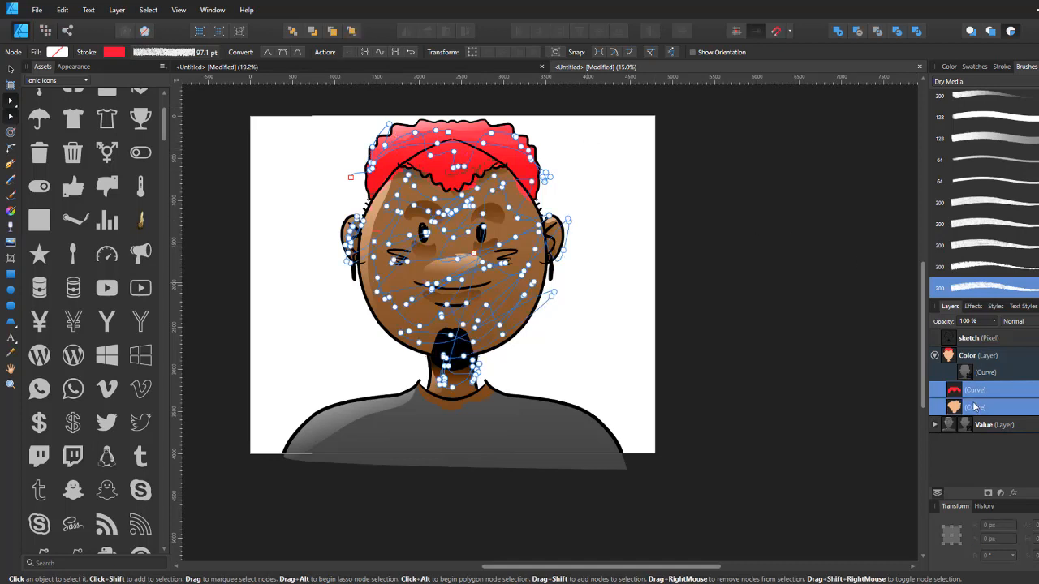
key("Delete")
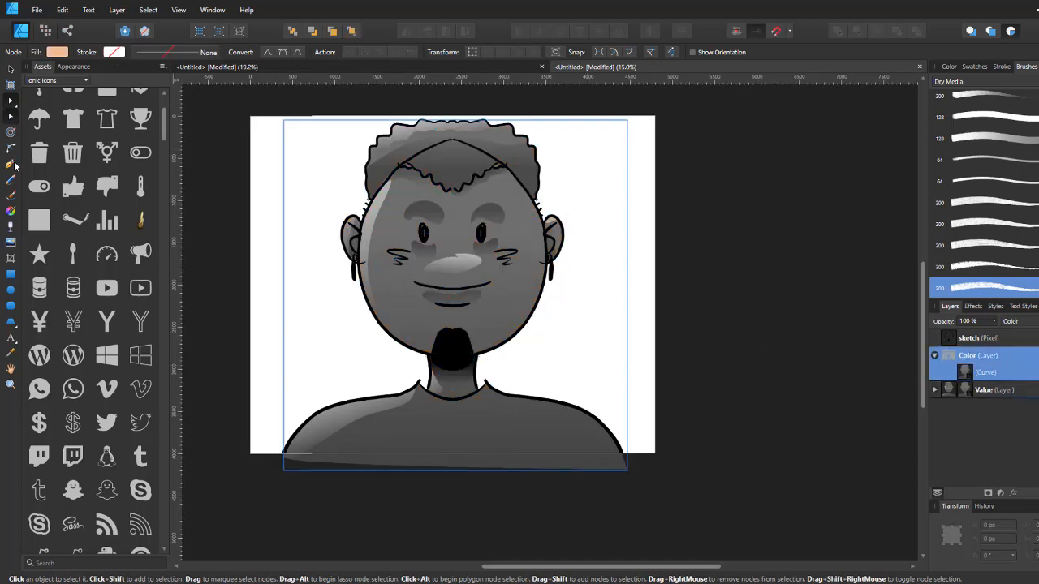
Step: With the Pen tool, start a shape placing points around the outside of the face, ears and neck
left_click(11, 164)
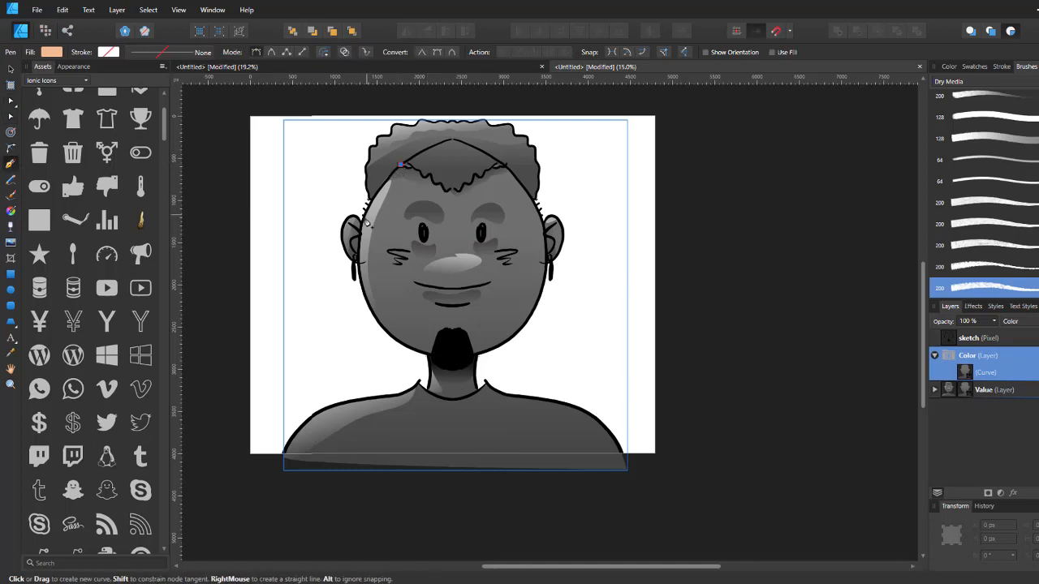
left_click(367, 201)
left_click(345, 199)
left_click(328, 257)
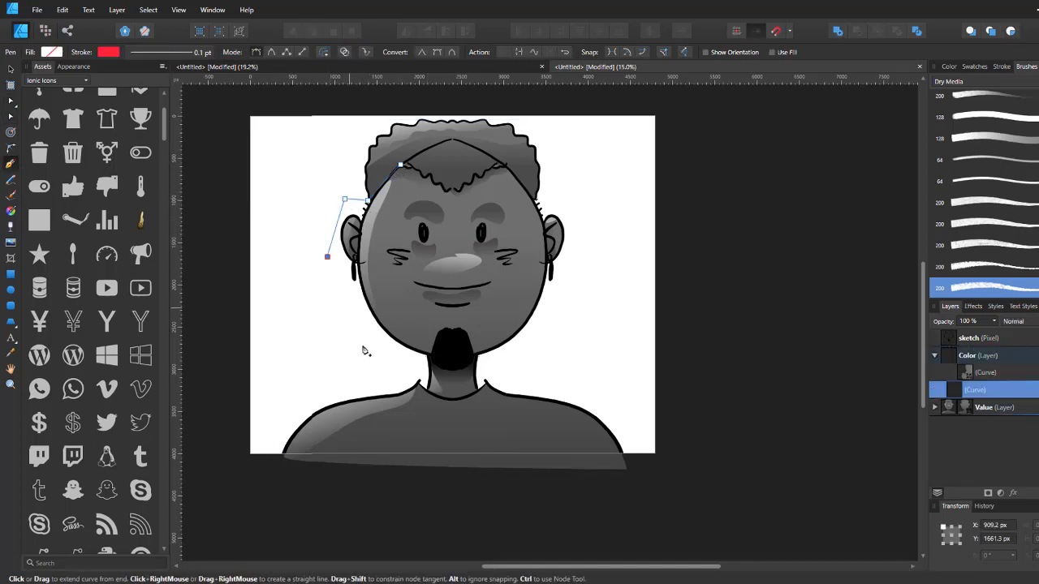
left_click(391, 371)
left_click(424, 376)
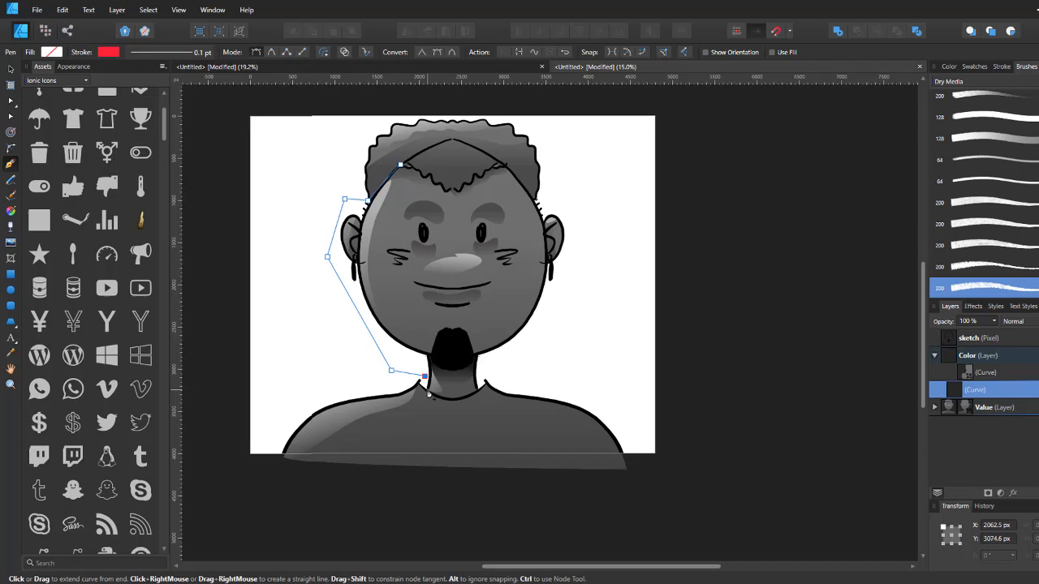
left_click_drag(480, 391, 518, 365)
left_click(480, 391)
left_click(490, 370)
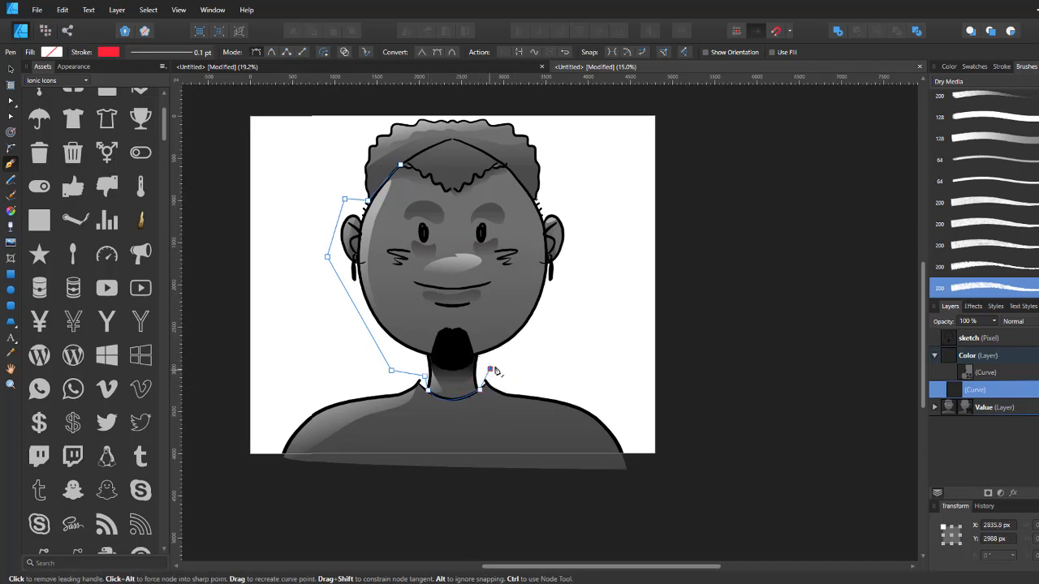
left_click(528, 355)
left_click(582, 323)
left_click(597, 222)
left_click(537, 197)
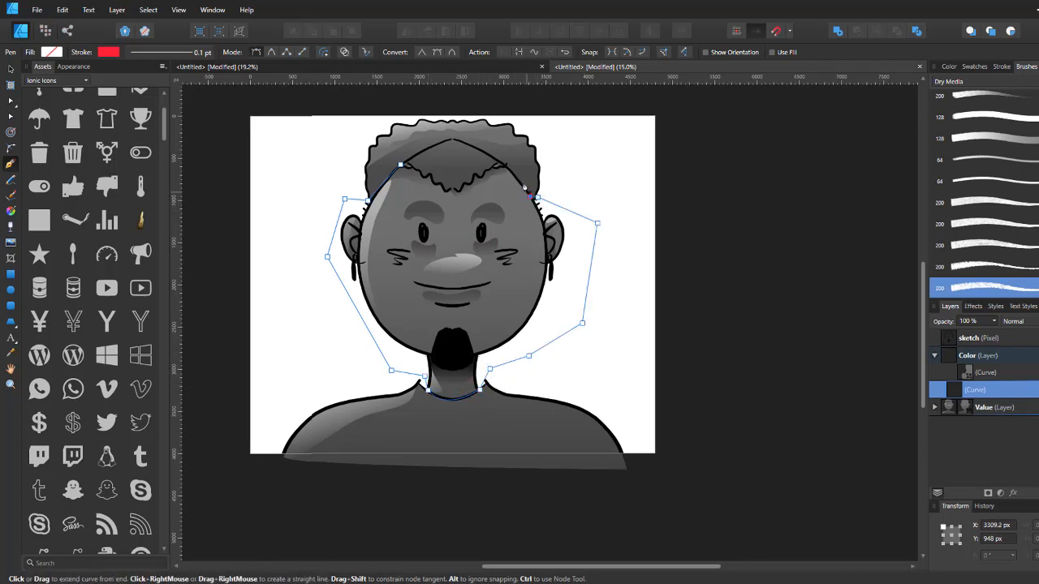
left_click(507, 168)
Step: Continue the Pen shape by tracing points along the jagged hairline back to the starting point to close it
scroll(493, 165, "up", 4)
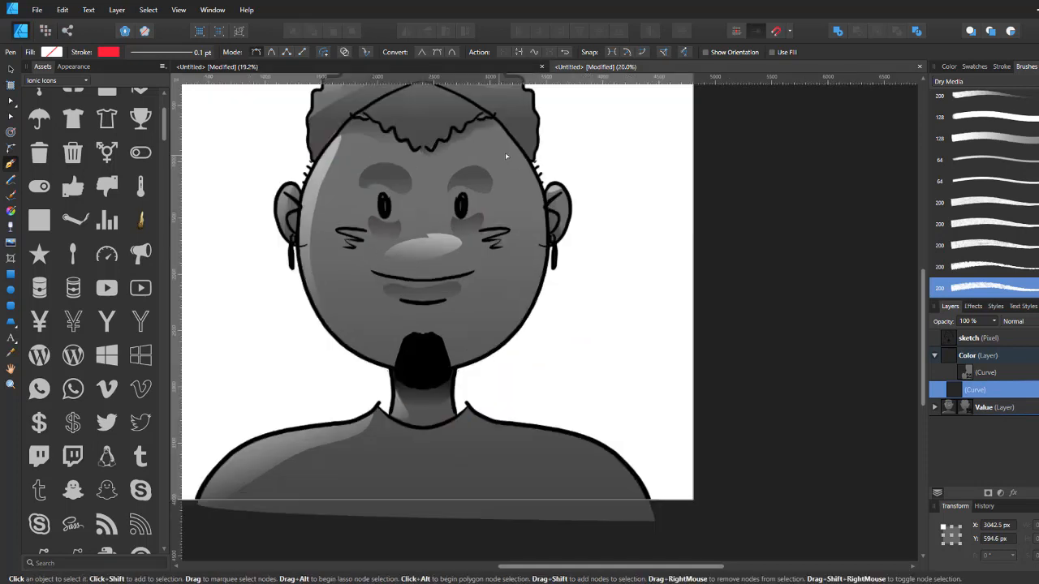
scroll(493, 165, "down", 2)
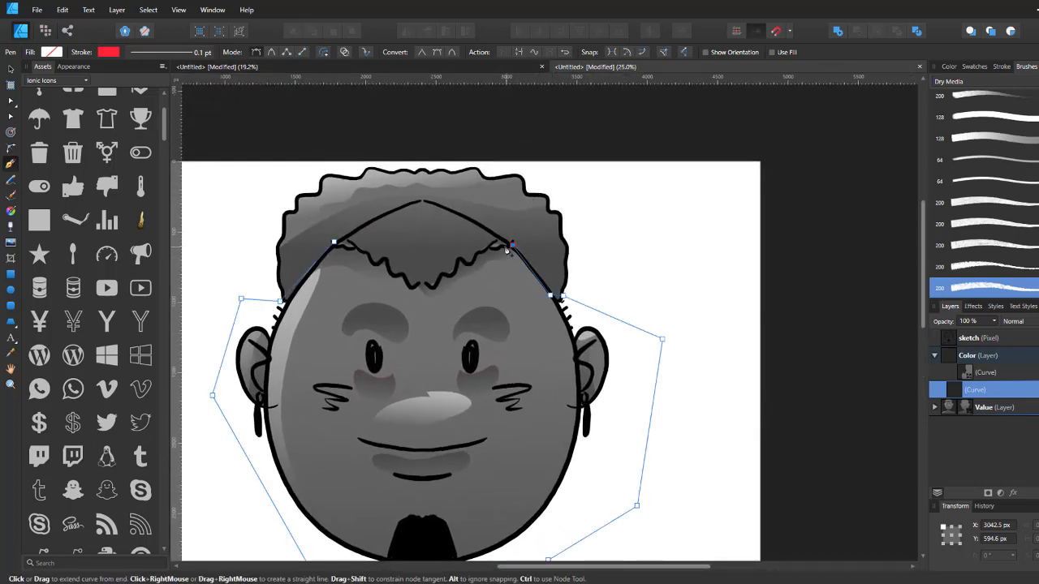
left_click_drag(506, 244, 477, 258)
left_click(475, 254)
left_click(469, 263)
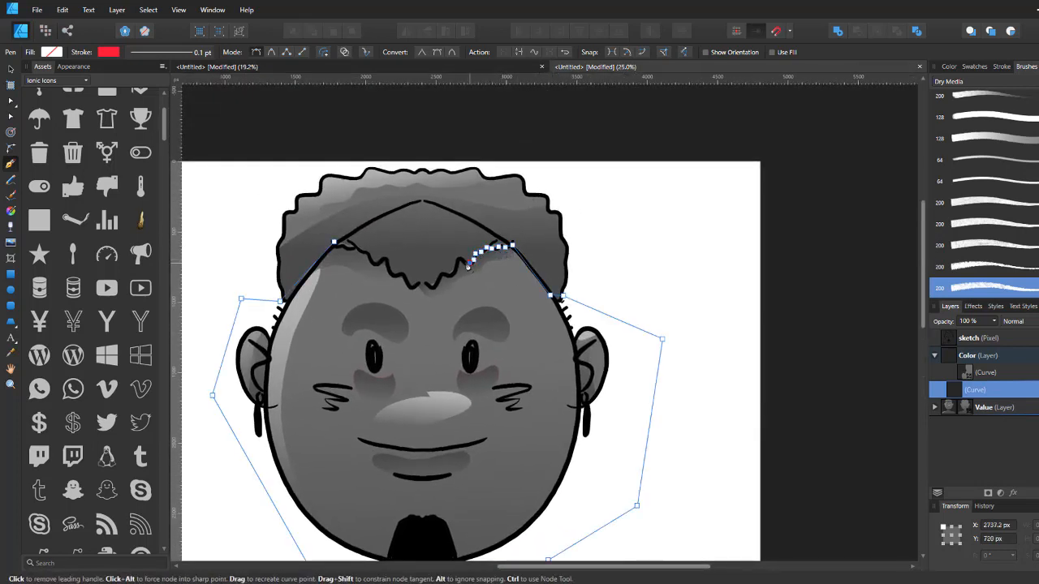
left_click(464, 261)
left_click(460, 257)
left_click(454, 265)
left_click(452, 272)
left_click(443, 276)
left_click(436, 284)
left_click(430, 286)
left_click(424, 286)
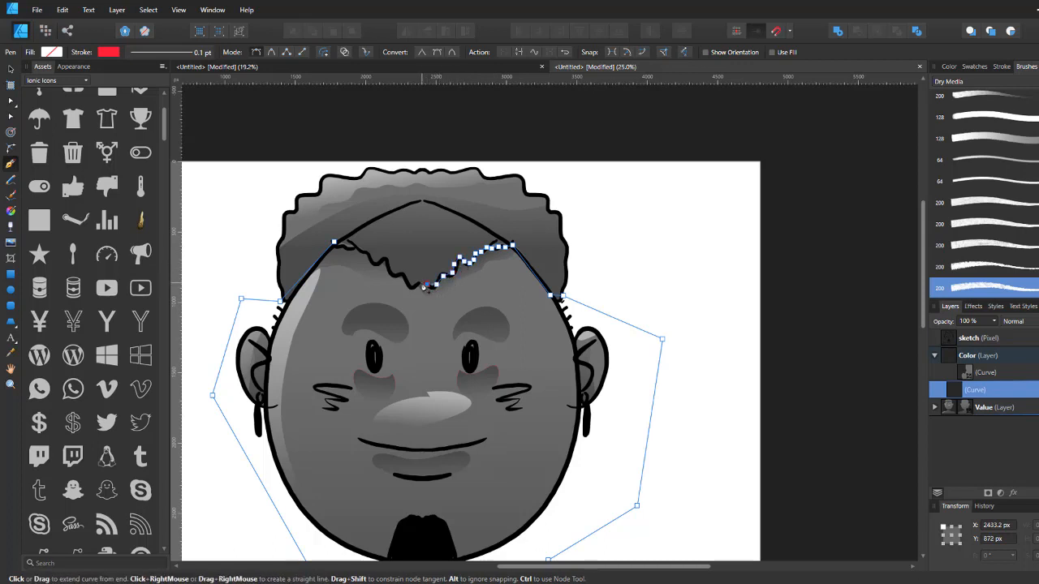
left_click(417, 285)
left_click(411, 283)
left_click(405, 279)
left_click(398, 276)
left_click(393, 271)
left_click(388, 265)
left_click(387, 261)
left_click(378, 263)
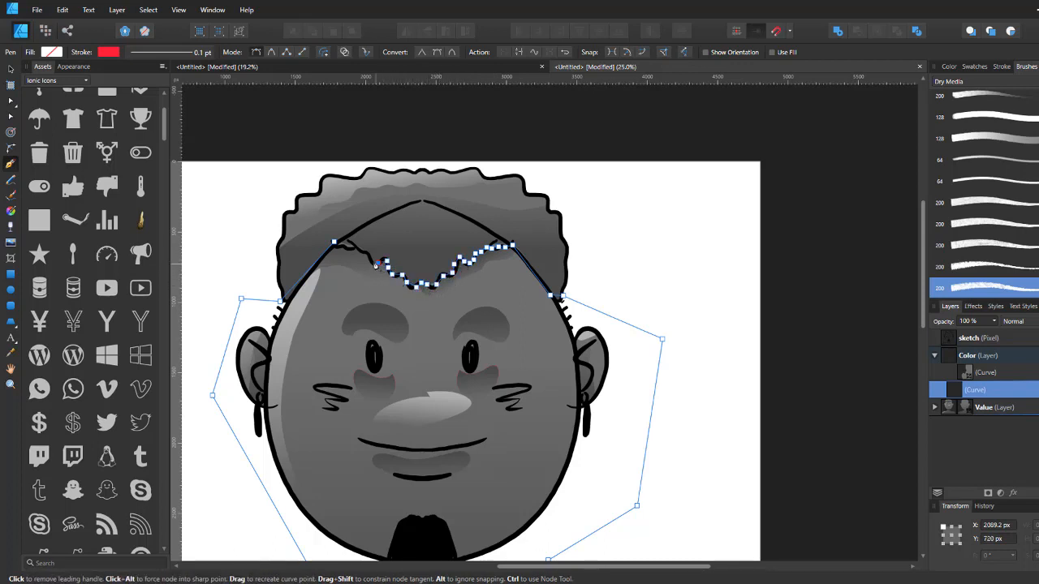
left_click(372, 261)
left_click(368, 255)
left_click(362, 249)
left_click(356, 246)
left_click(345, 248)
left_click(339, 245)
left_click(335, 241)
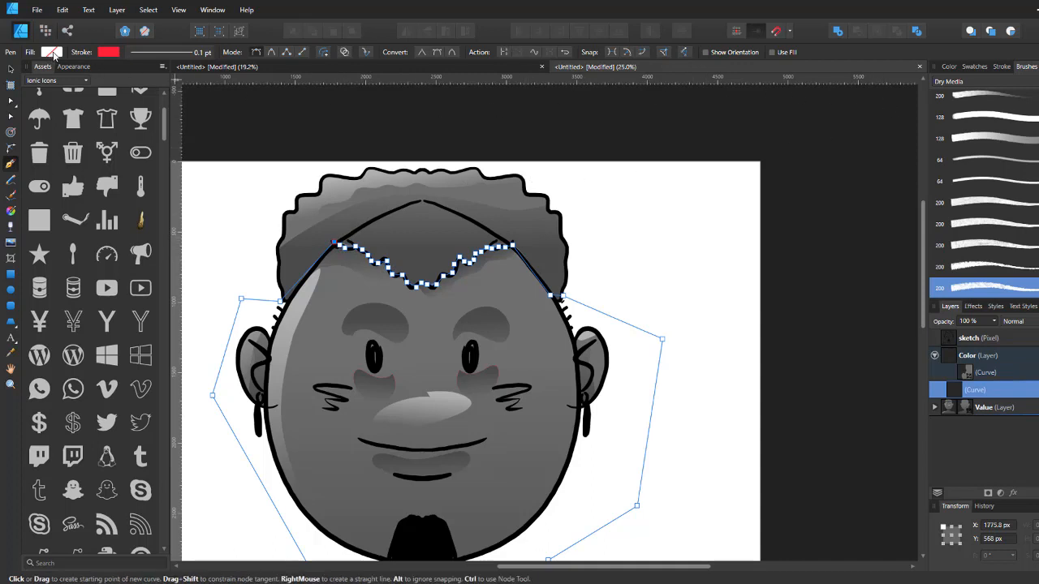
Step: Fill the closed face shape with the recent peach skin swatch
left_click(57, 54)
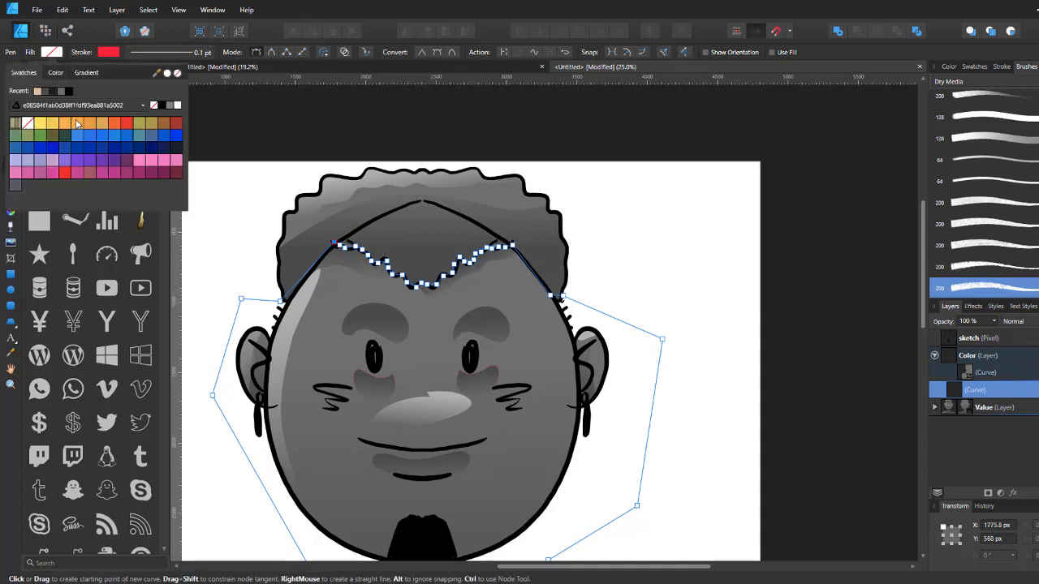
left_click(65, 125)
left_click(46, 91)
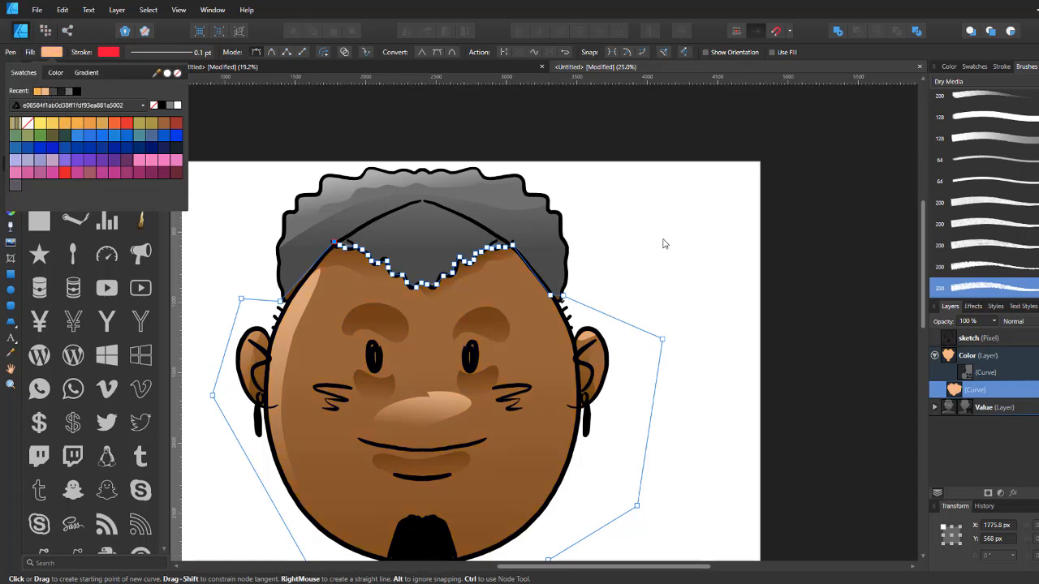
scroll(657, 285, "down", 3)
scroll(623, 292, "up", 4)
Step: With the Node tool, nudge the two temple nodes slightly downward to follow the hair edge, then deselect the shape
key("a")
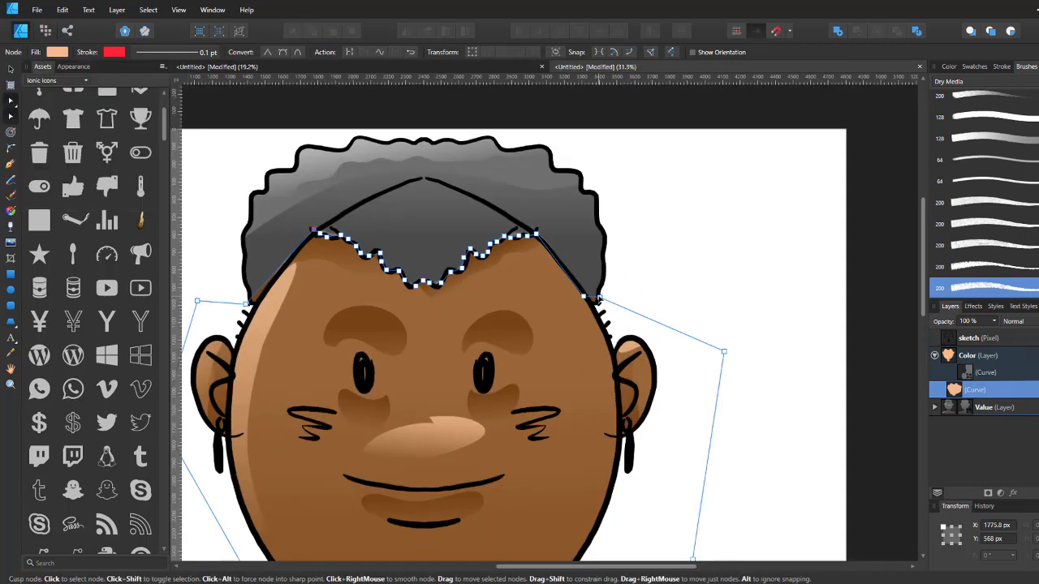
left_click_drag(599, 299, 604, 312)
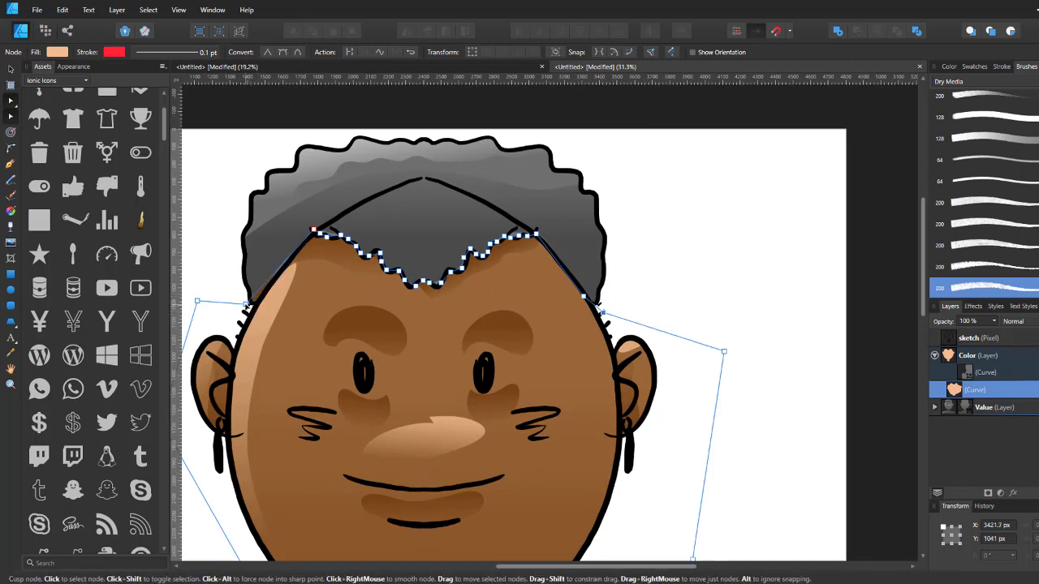
left_click_drag(246, 304, 250, 315)
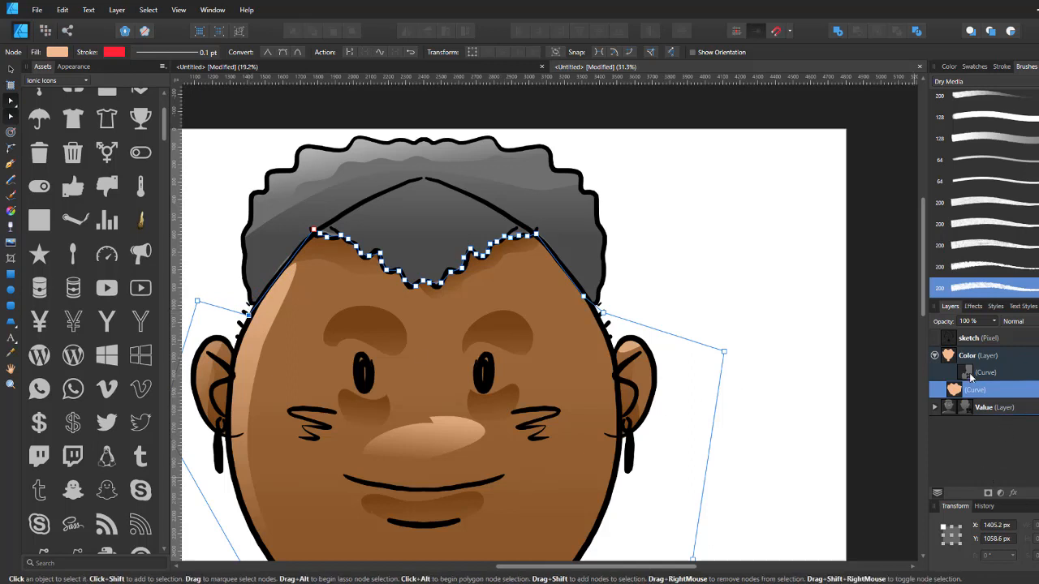
left_click(1002, 355)
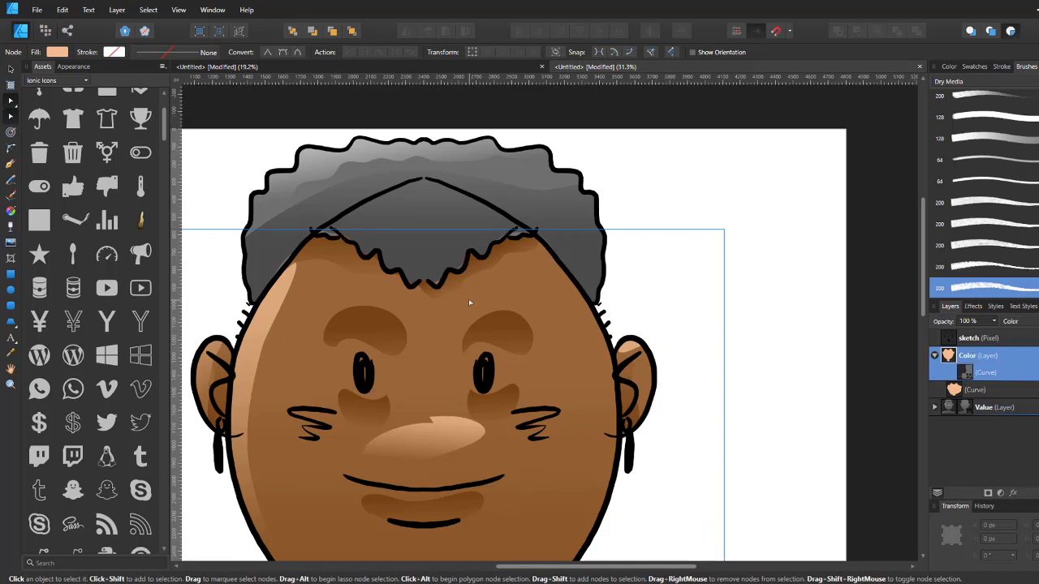
left_click_drag(324, 329, 383, 332)
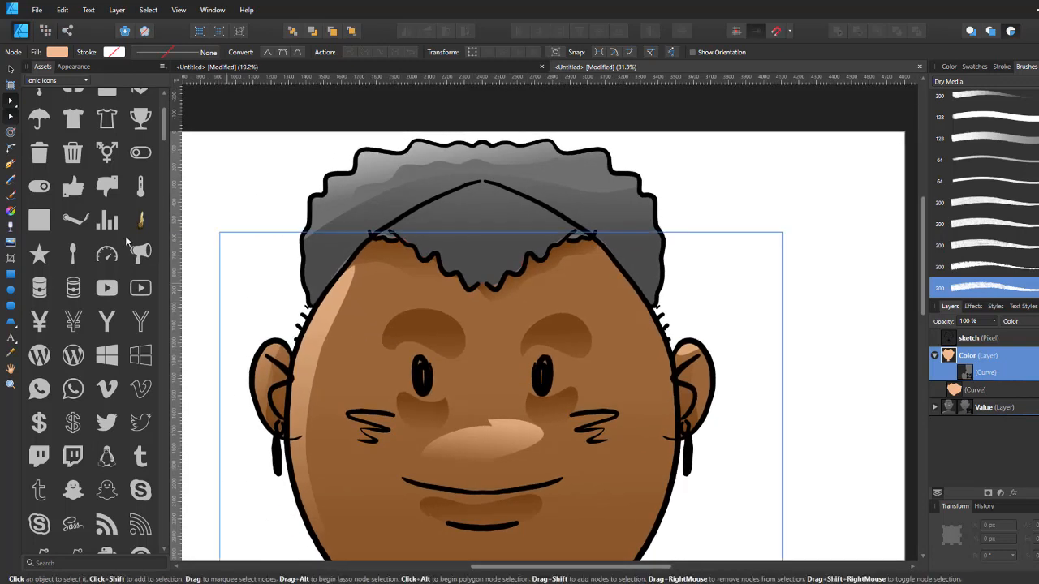
Step: With the Pen tool, draw a closed shape tracing the jagged hairline and looping around the outside of the hair
left_click(11, 163)
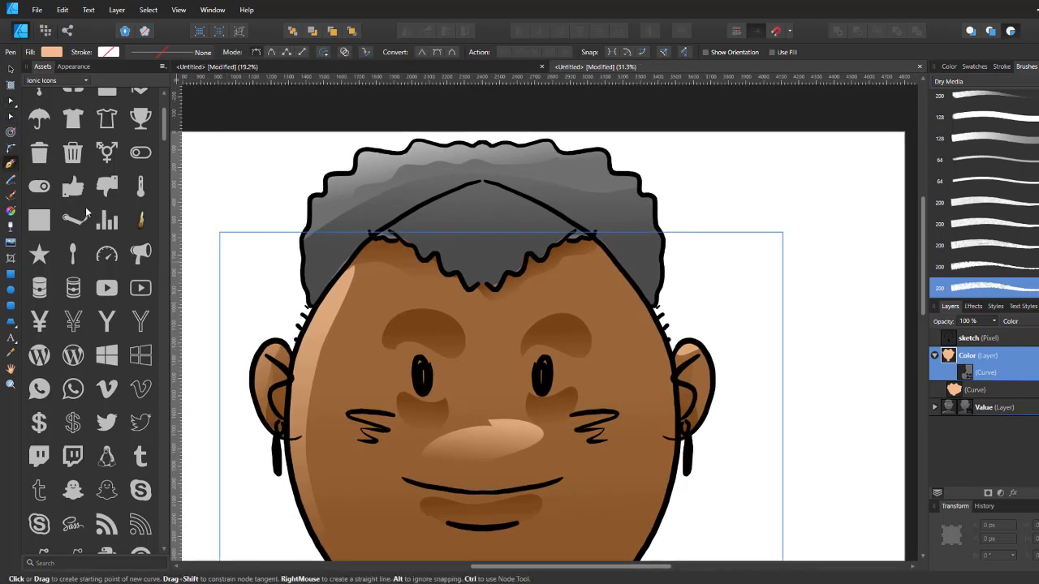
left_click(284, 260)
left_click(302, 300)
left_click(311, 307)
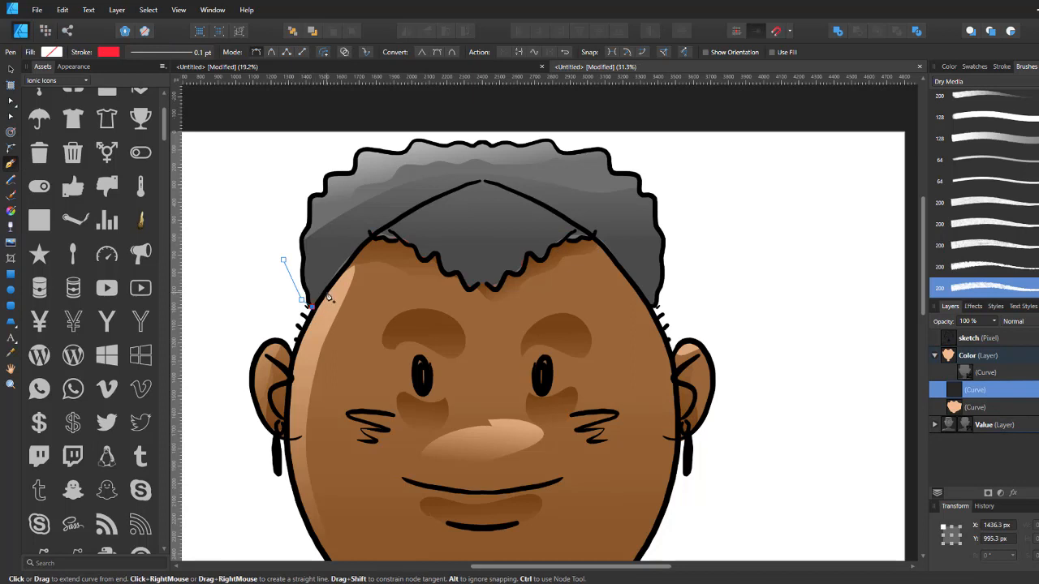
left_click(327, 293)
left_click(343, 270)
left_click(362, 246)
left_click(370, 239)
left_click(379, 238)
left_click(388, 239)
left_click(400, 242)
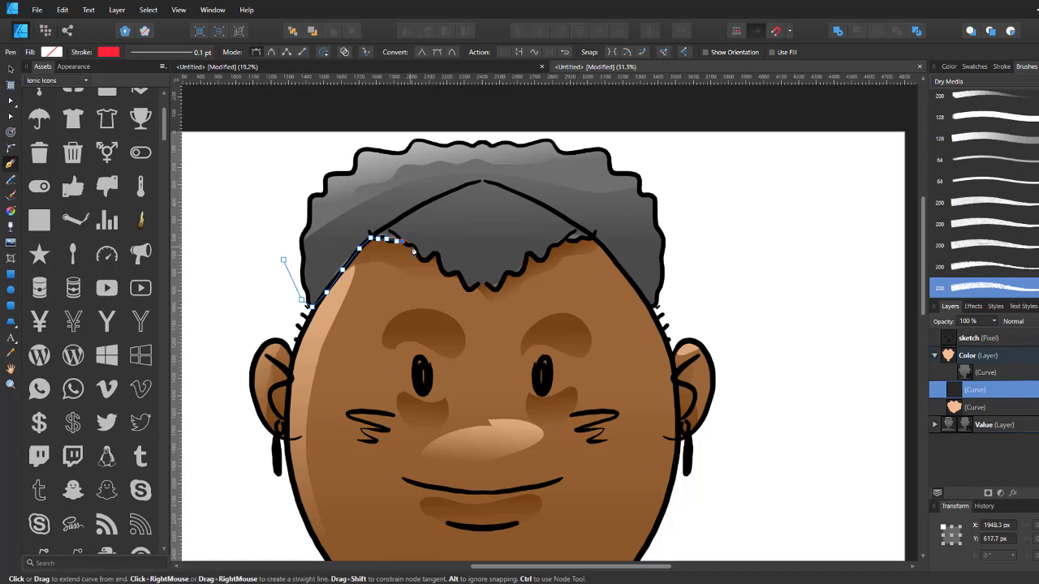
left_click(411, 246)
left_click(420, 256)
left_click(428, 259)
left_click(436, 255)
left_click(444, 272)
left_click(451, 270)
left_click(457, 275)
left_click(464, 283)
left_click(471, 287)
left_click(478, 286)
left_click(486, 286)
left_click(489, 286)
left_click(495, 289)
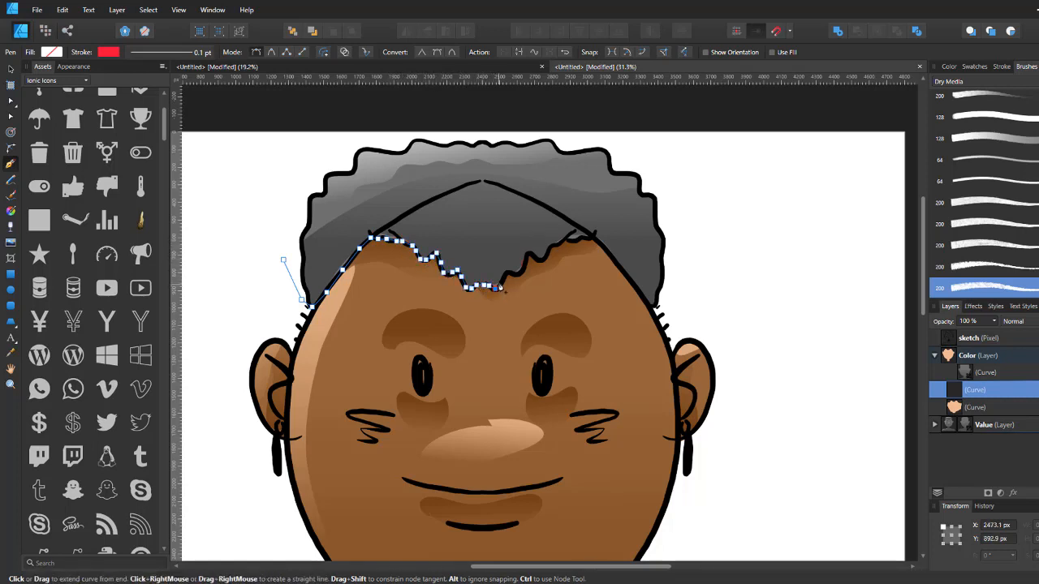
left_click(502, 278)
left_click(508, 272)
left_click(516, 277)
left_click(521, 272)
left_click(526, 263)
left_click(531, 255)
left_click(539, 260)
left_click(550, 251)
left_click(558, 245)
left_click(565, 242)
left_click(574, 242)
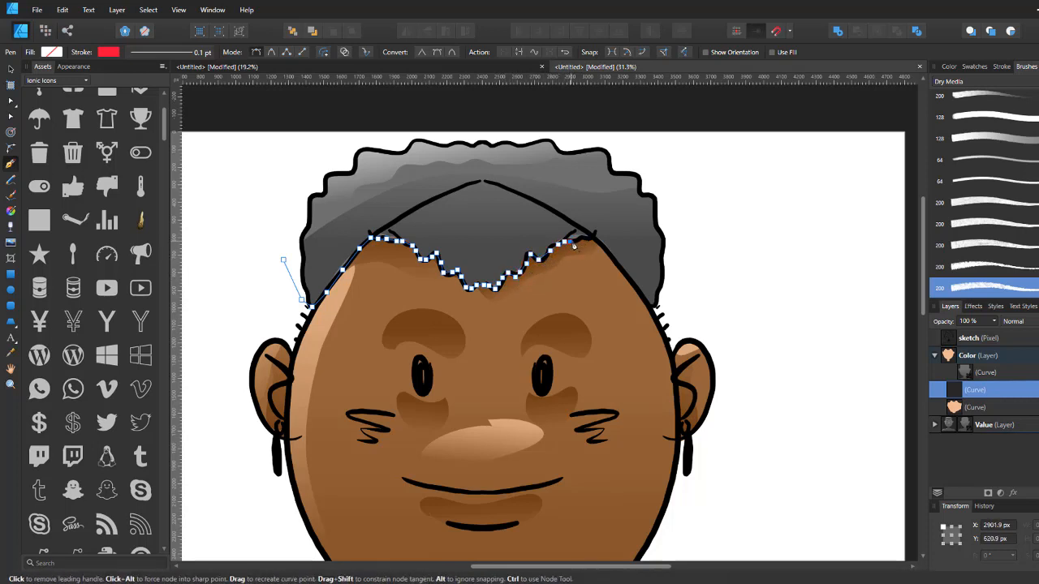
left_click(585, 240)
left_click(595, 237)
left_click(646, 302)
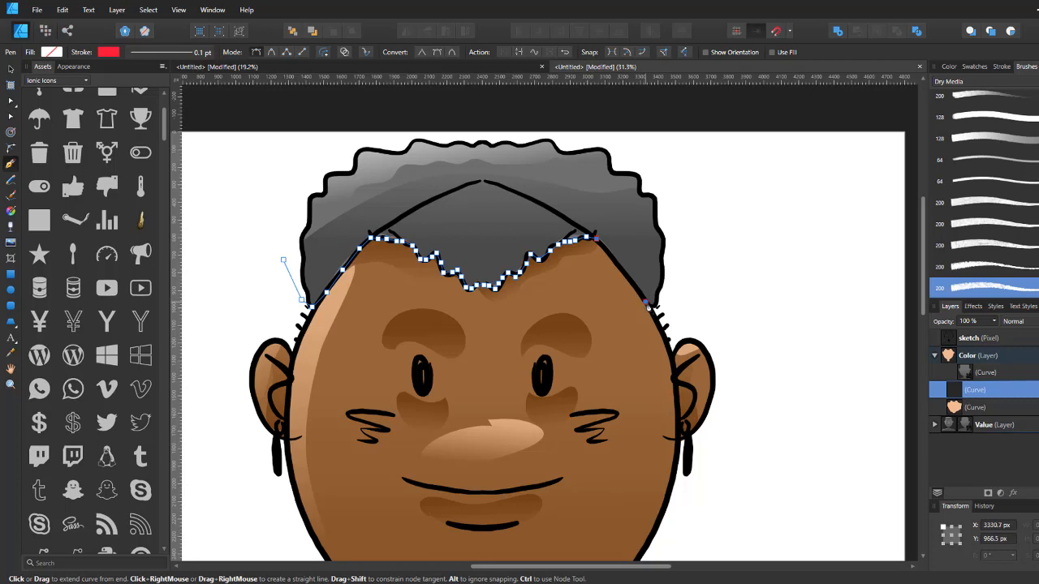
left_click(664, 321)
left_click(699, 270)
left_click(662, 166)
left_click(518, 118)
left_click(320, 132)
left_click(268, 216)
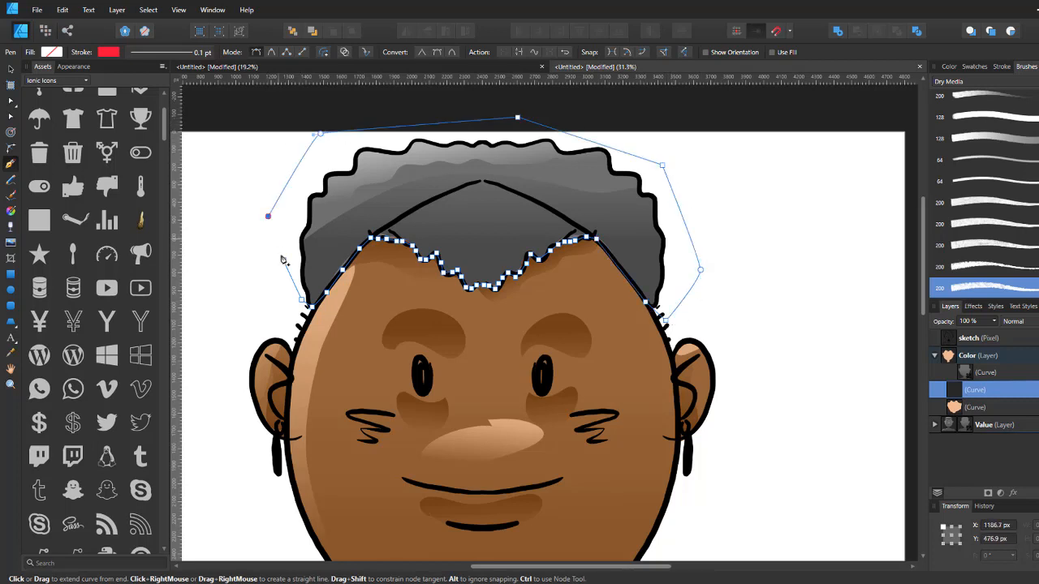
left_click(283, 260)
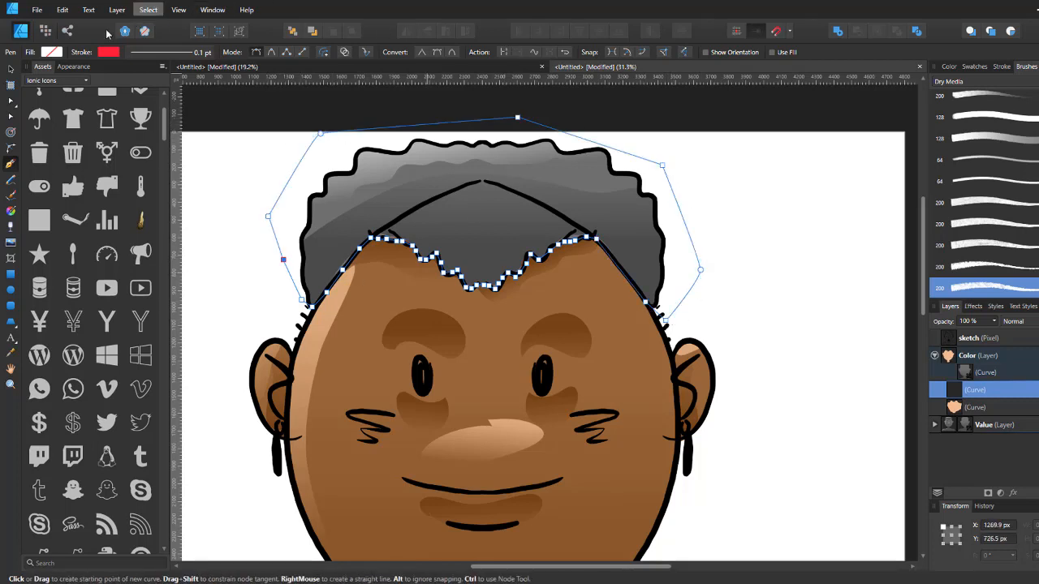
Step: Fill the hair shape with an orange swatch
left_click(51, 52)
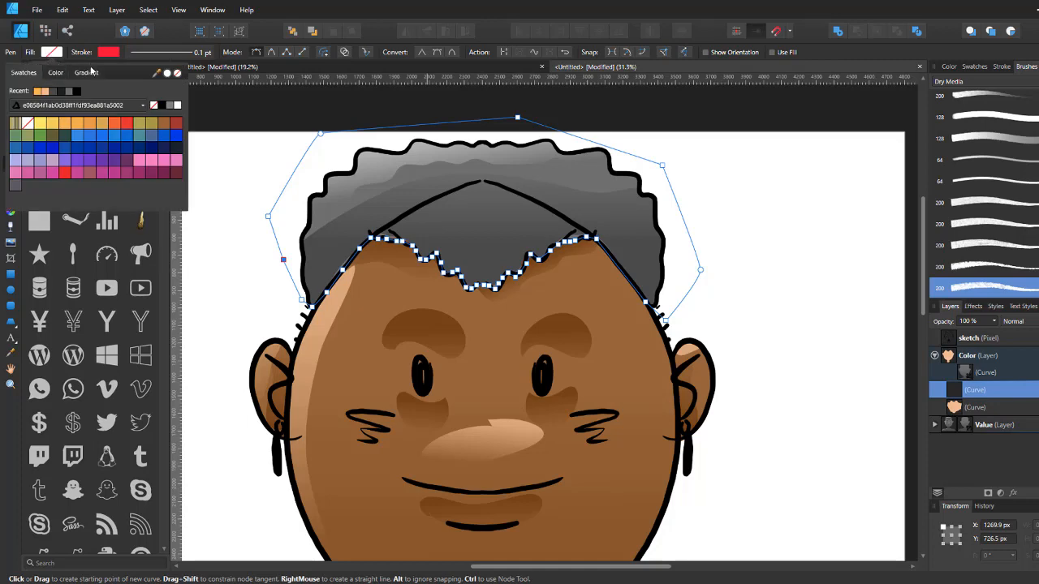
left_click(118, 123)
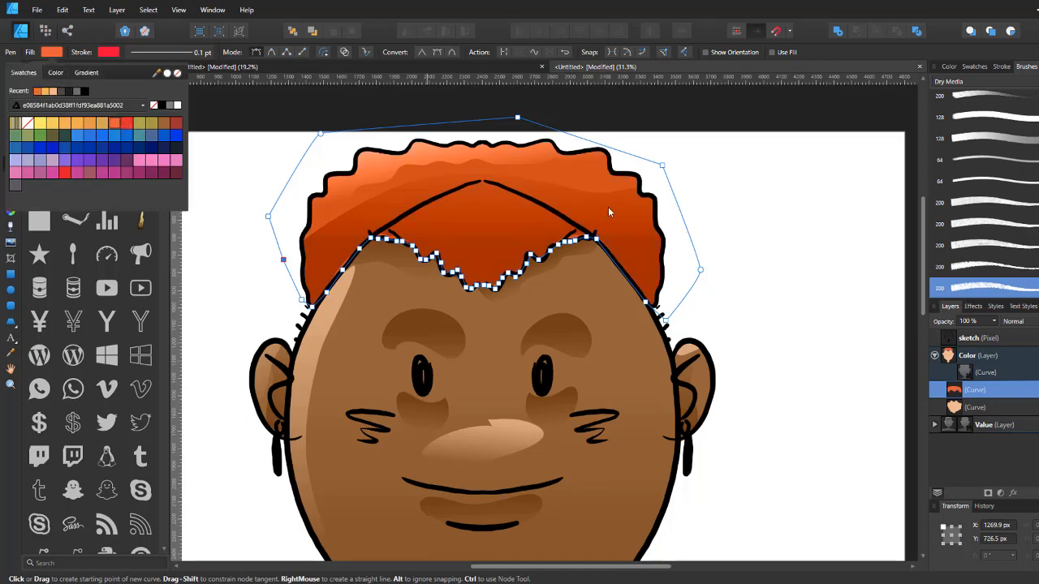
scroll(617, 218, "down", 7)
scroll(617, 218, "up", 7)
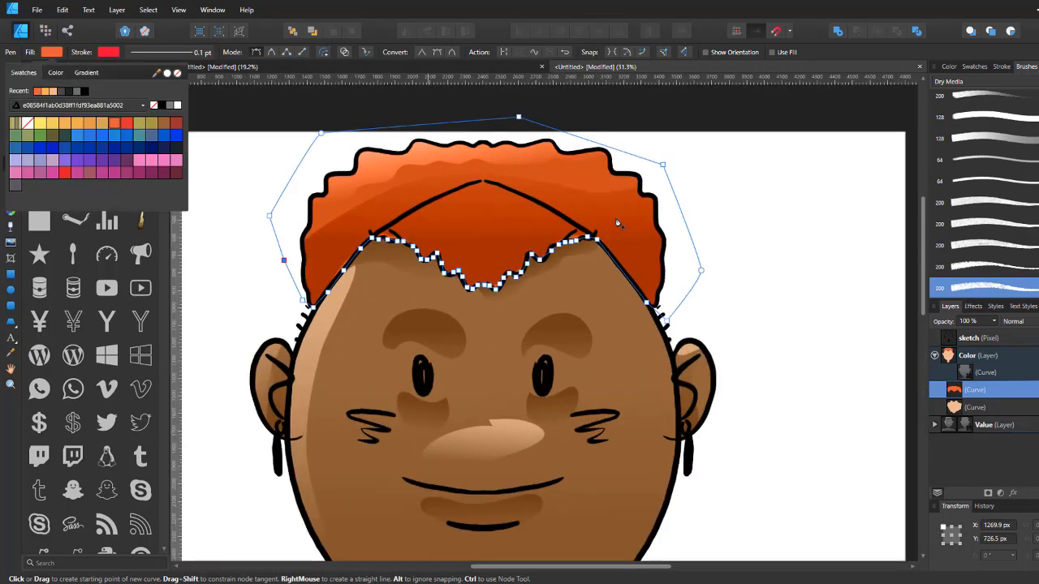
left_click(1002, 453)
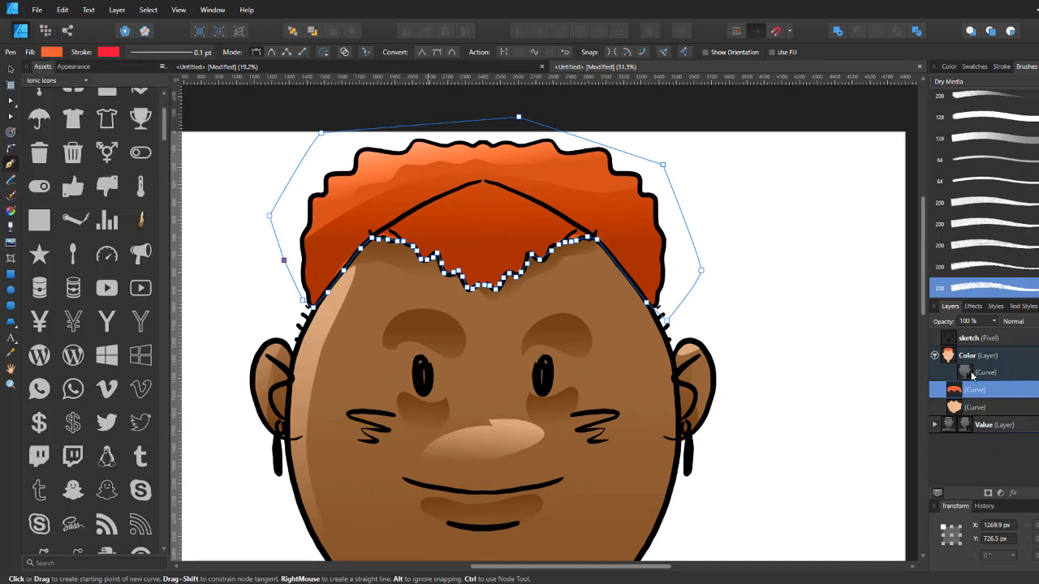
scroll(652, 345, "down", 4)
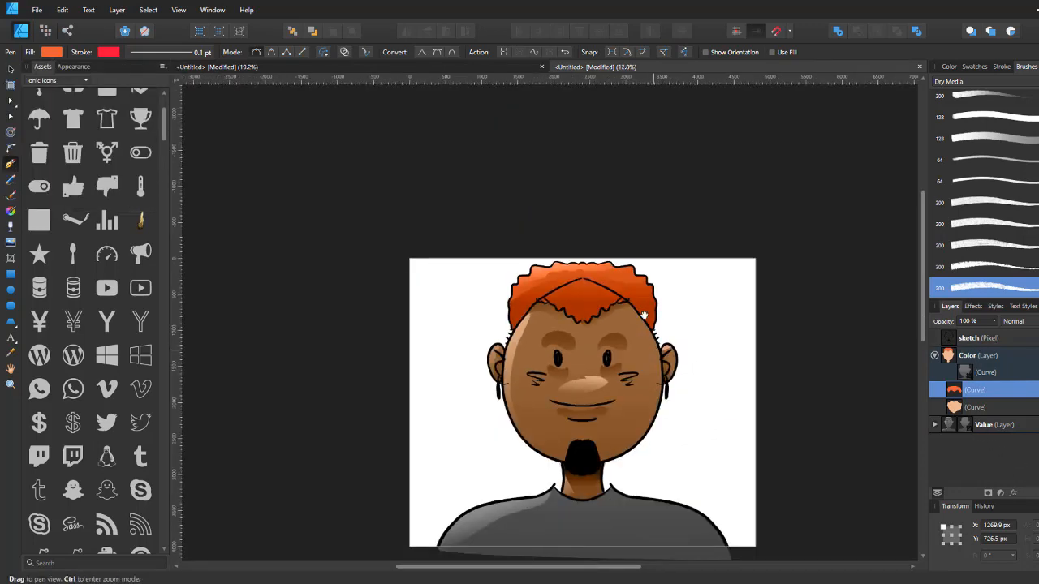
left_click_drag(651, 345, 594, 239)
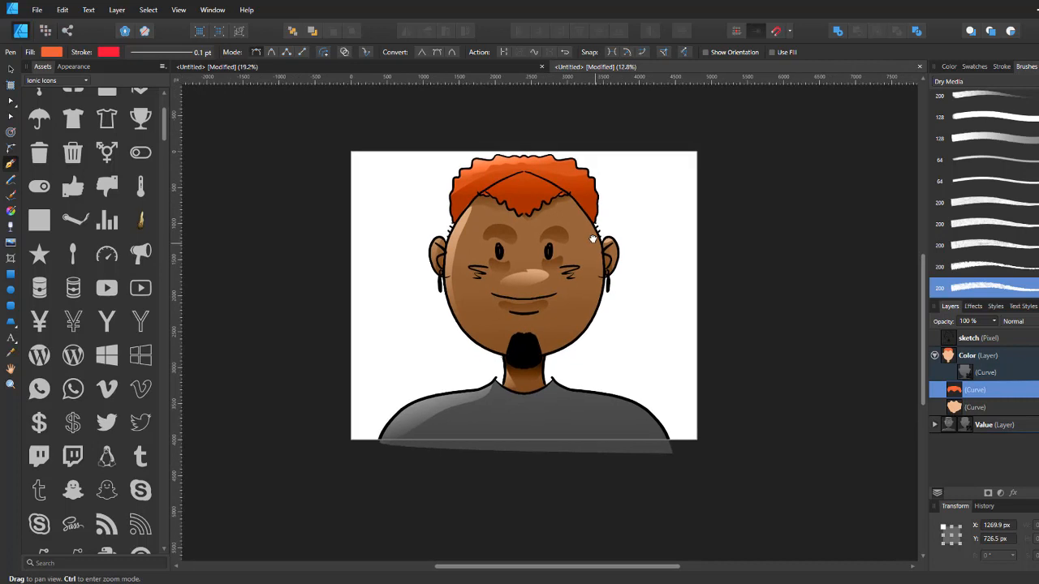
left_click_drag(576, 307, 506, 291)
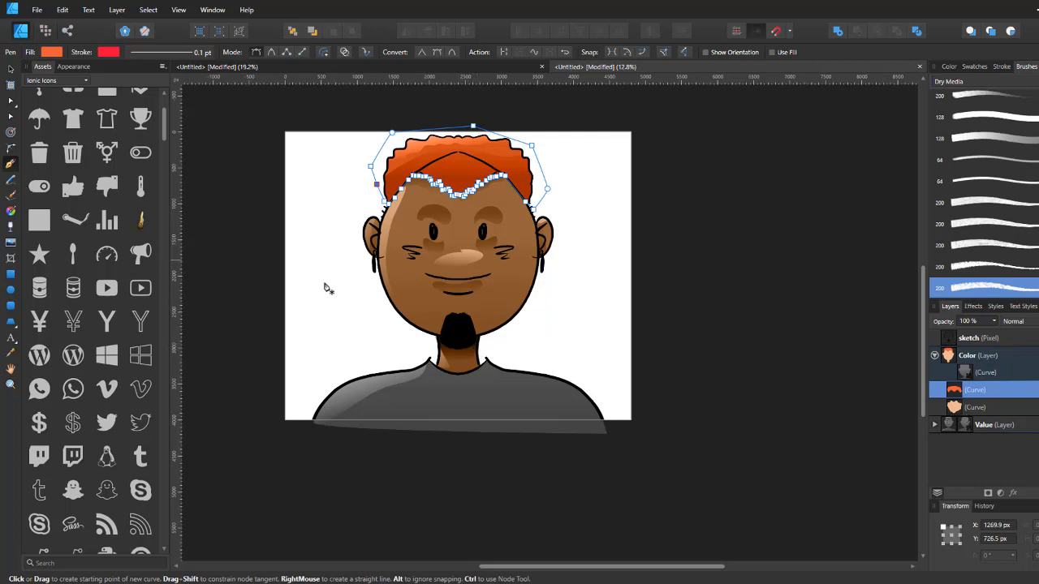
scroll(429, 341, "up", 3)
left_click_drag(381, 307, 511, 259)
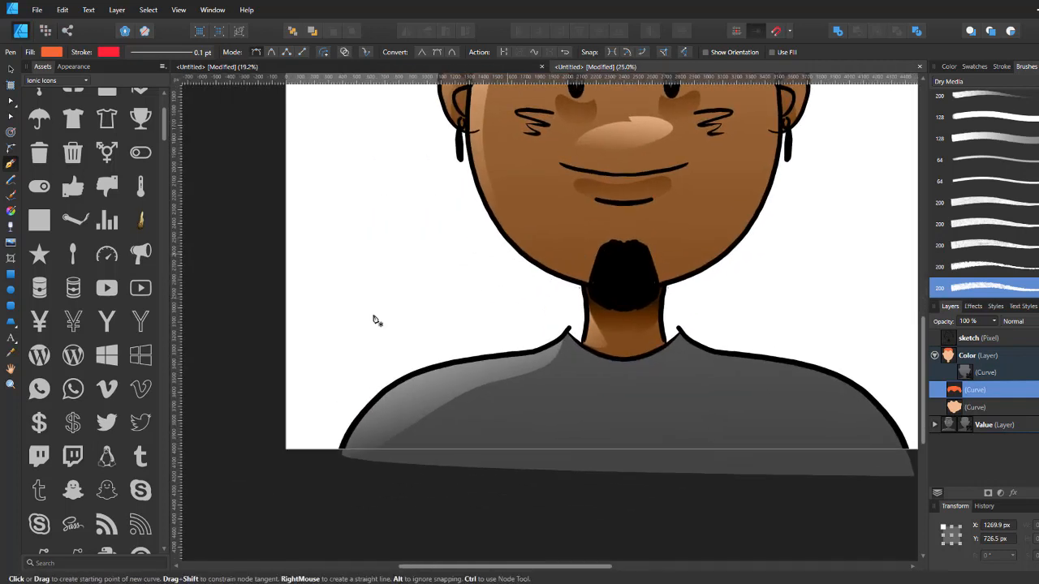
left_click(336, 459)
left_click(347, 438)
left_click(373, 402)
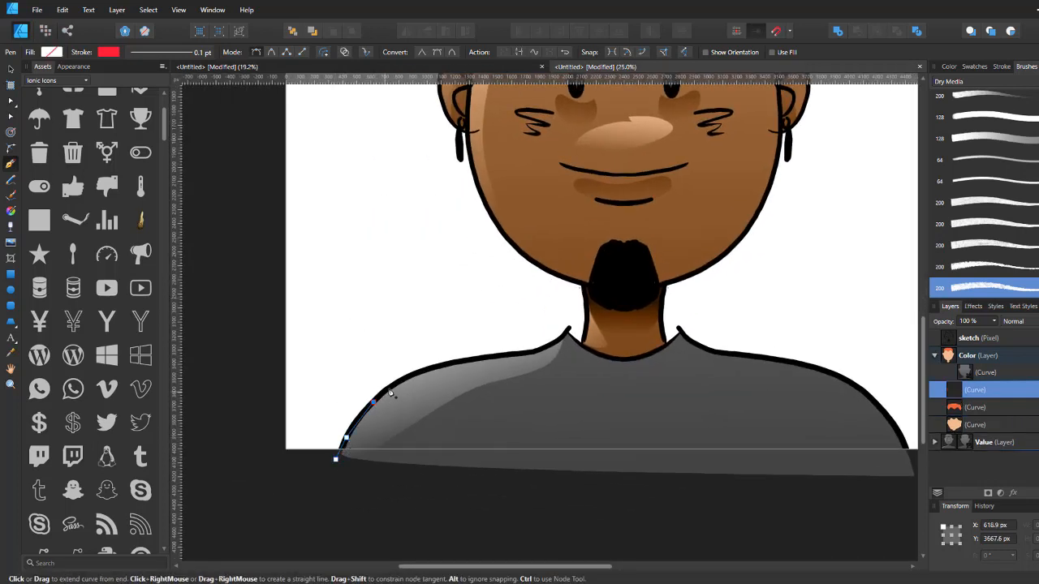
left_click(394, 384)
left_click(416, 371)
left_click(439, 363)
left_click(467, 357)
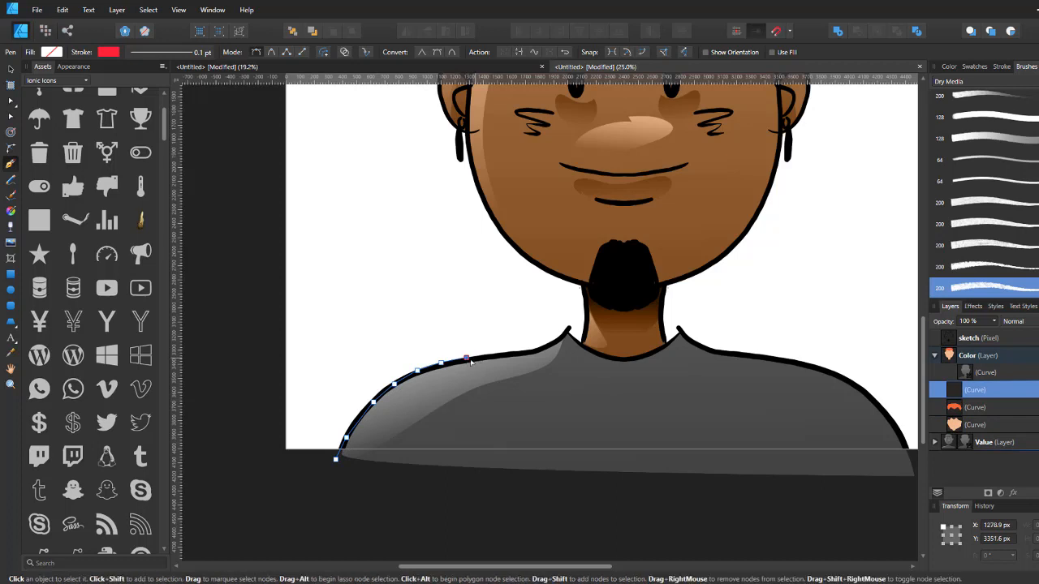
left_click(485, 355)
left_click(337, 449)
Step: With the Pen tool, draw a closed shape around the shirt, tracing the neckline and extending below the canvas edge
left_click(323, 467)
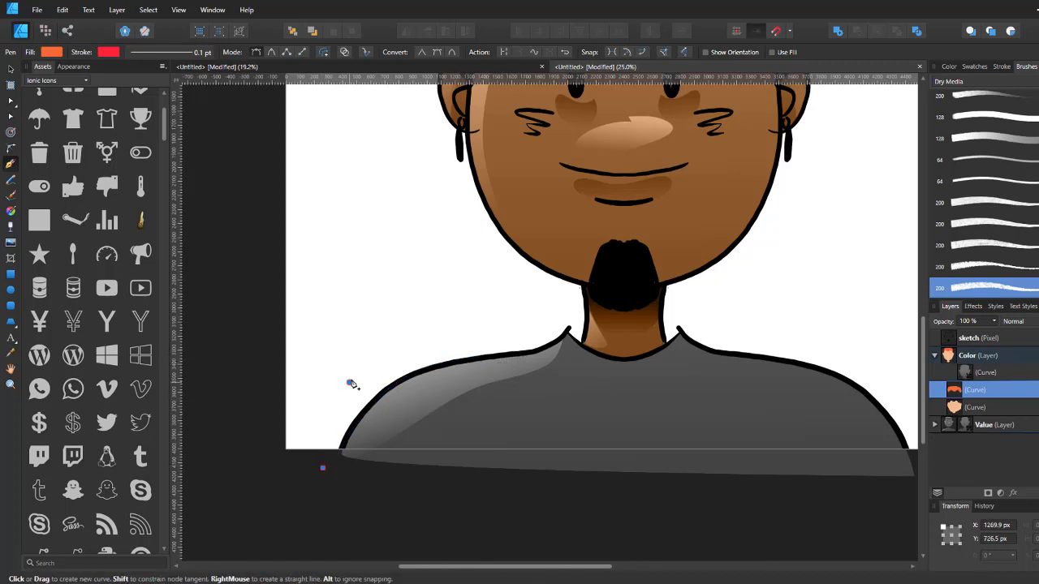
left_click(349, 382)
left_click(506, 302)
left_click(577, 325)
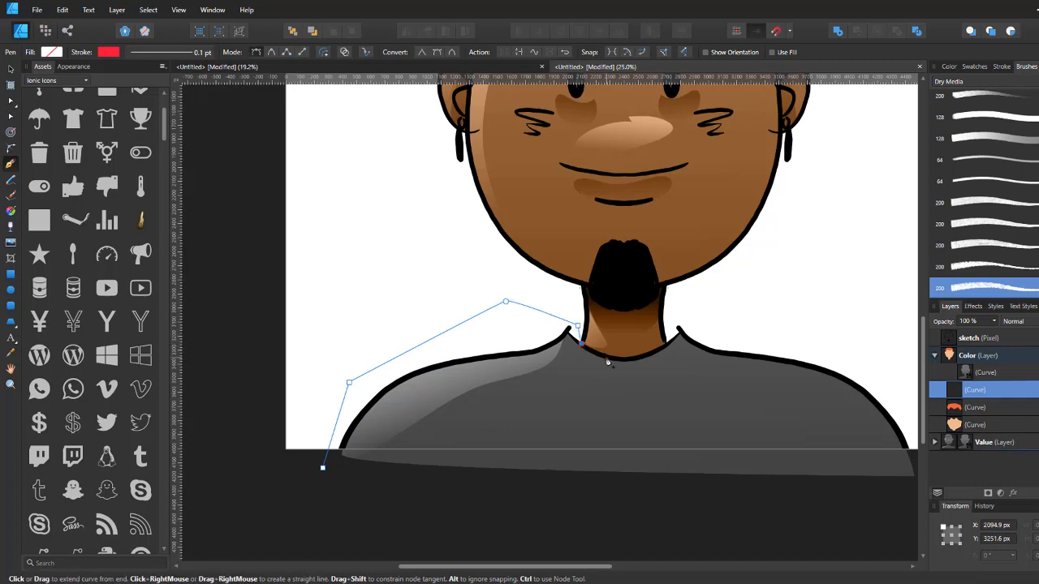
left_click(608, 362)
left_click(666, 347)
left_click(722, 295)
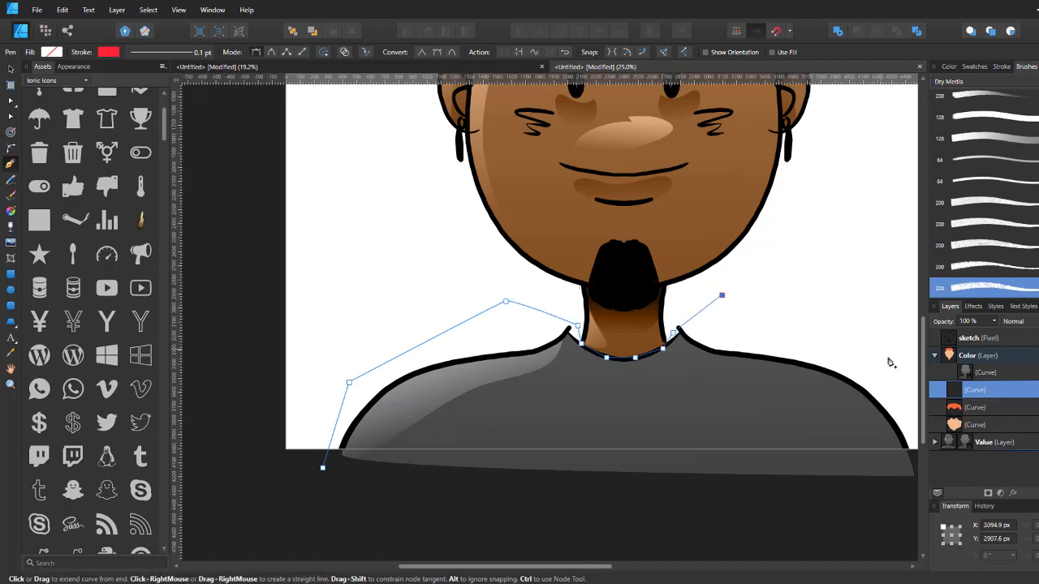
left_click(887, 354)
left_click_drag(830, 366, 700, 267)
left_click(806, 402)
left_click_drag(547, 403, 695, 402)
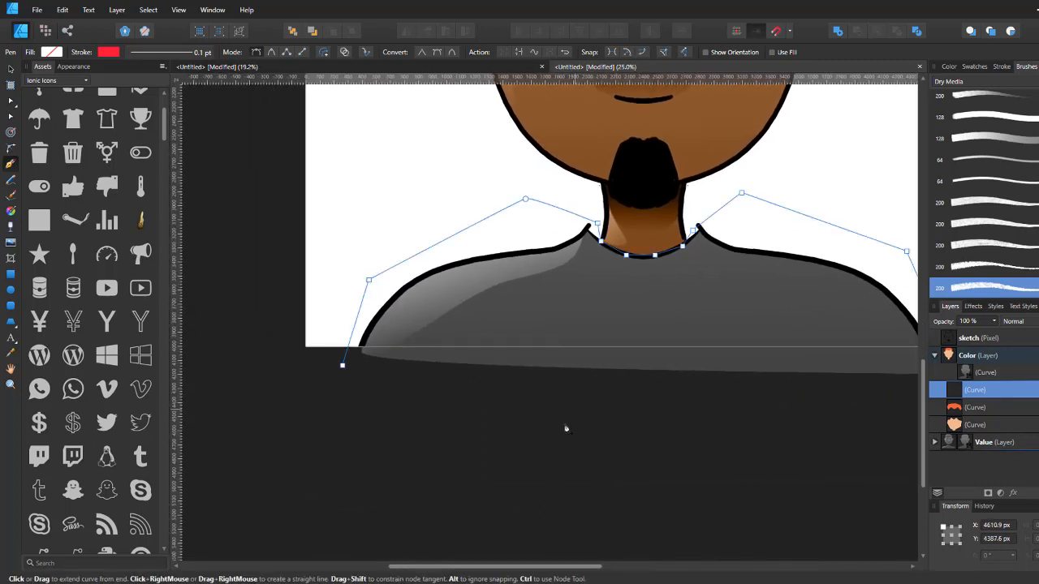
left_click(565, 425)
left_click(356, 379)
left_click(343, 366)
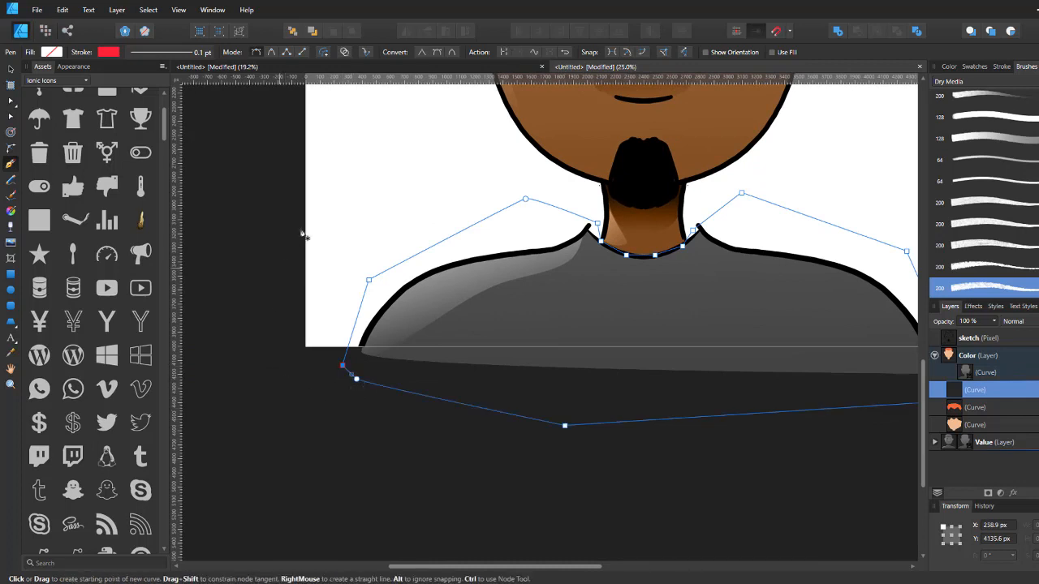
Step: Fill the shirt shape with a green colour mixed on the RGB sliders
left_click(52, 52)
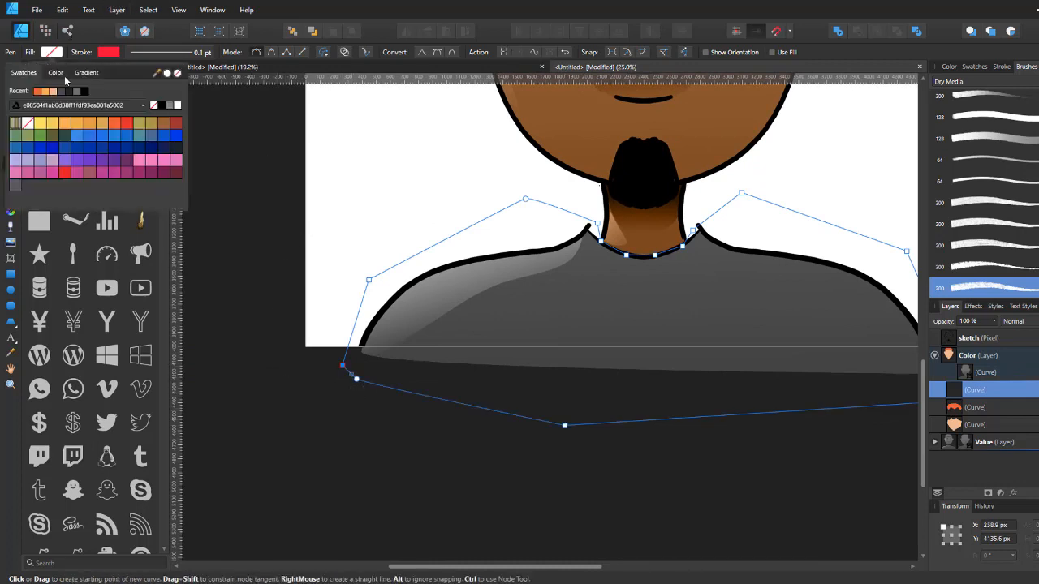
left_click(126, 140)
scroll(573, 287, "down", 5)
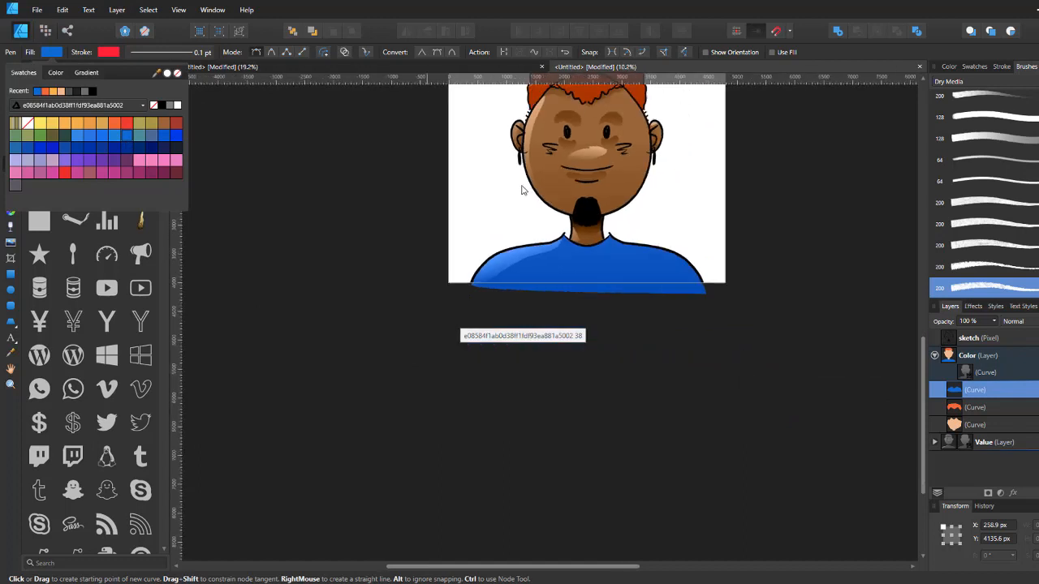
left_click_drag(487, 343, 425, 268)
scroll(475, 274, "up", 1)
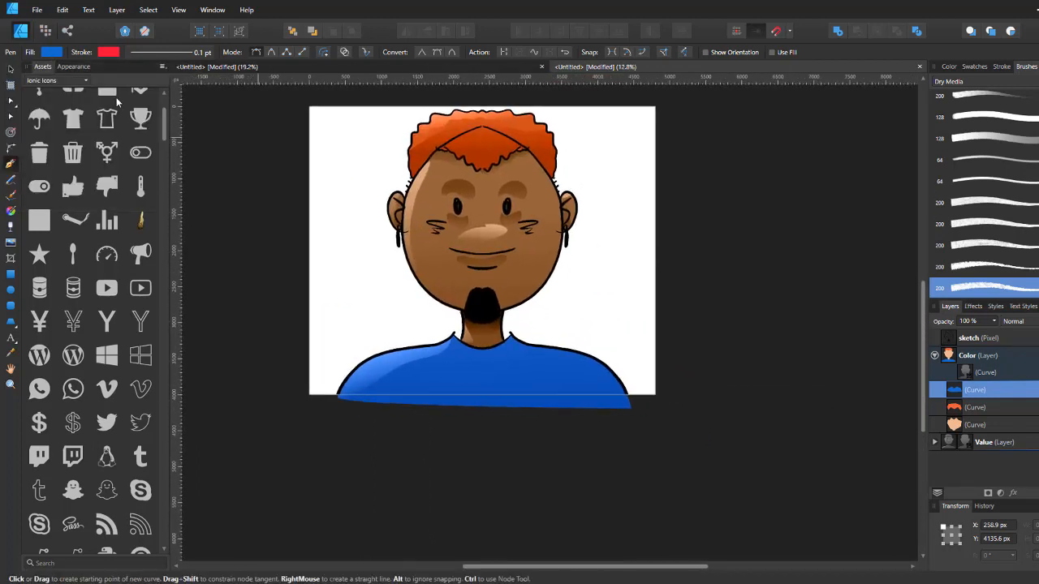
left_click(52, 52)
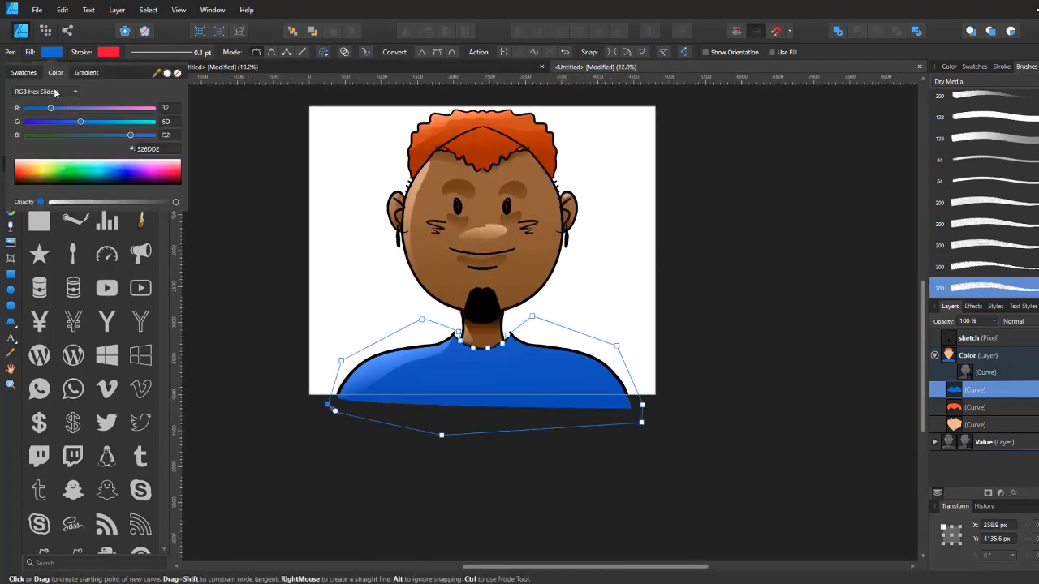
left_click_drag(67, 108, 150, 136)
left_click(216, 206)
left_click_drag(309, 297, 259, 339)
scroll(419, 304, "up", 4)
scroll(441, 299, "down", 6)
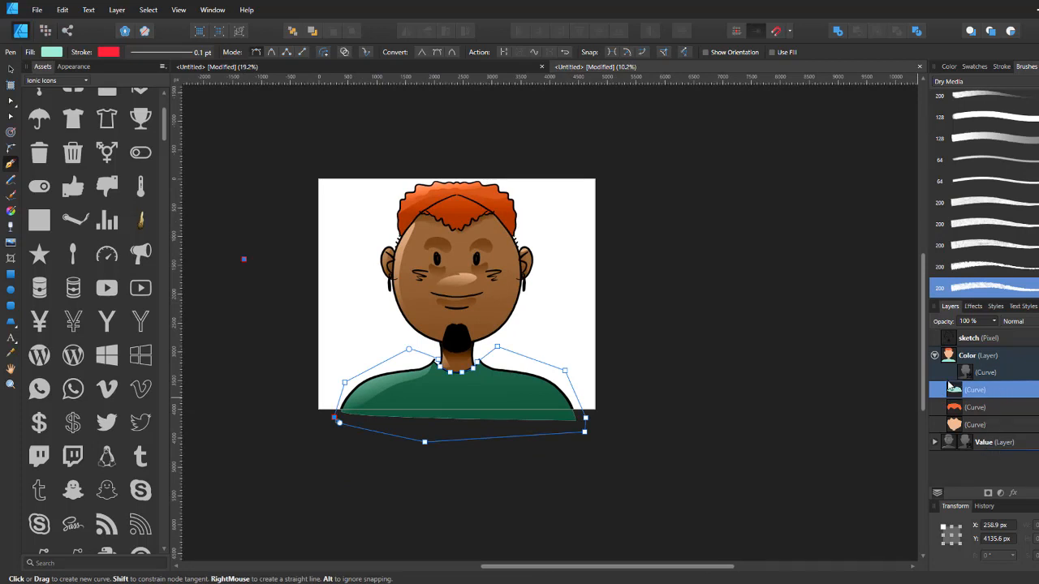
Step: Select the sketch layer, switch to the Pixel persona, and erase the two sketch lines crossing the hair
left_click(1034, 339)
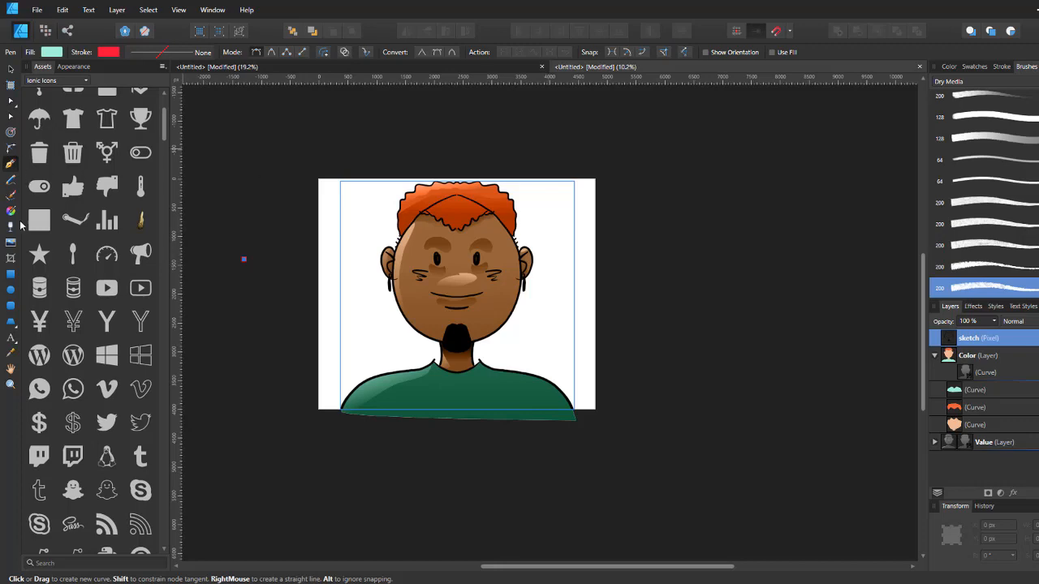
scroll(439, 178, "up", 6)
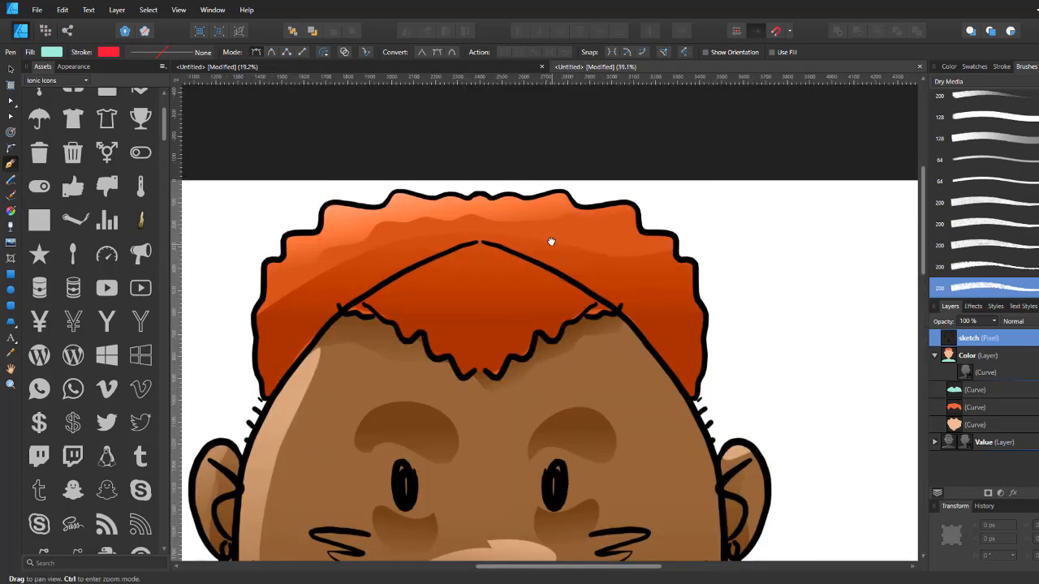
left_click_drag(552, 242, 544, 209)
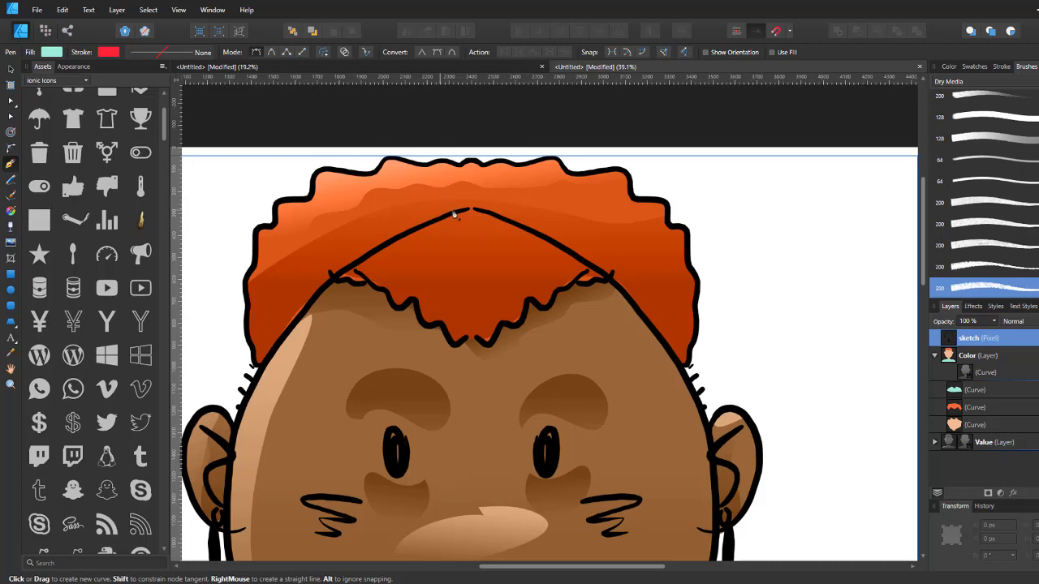
left_click(46, 31)
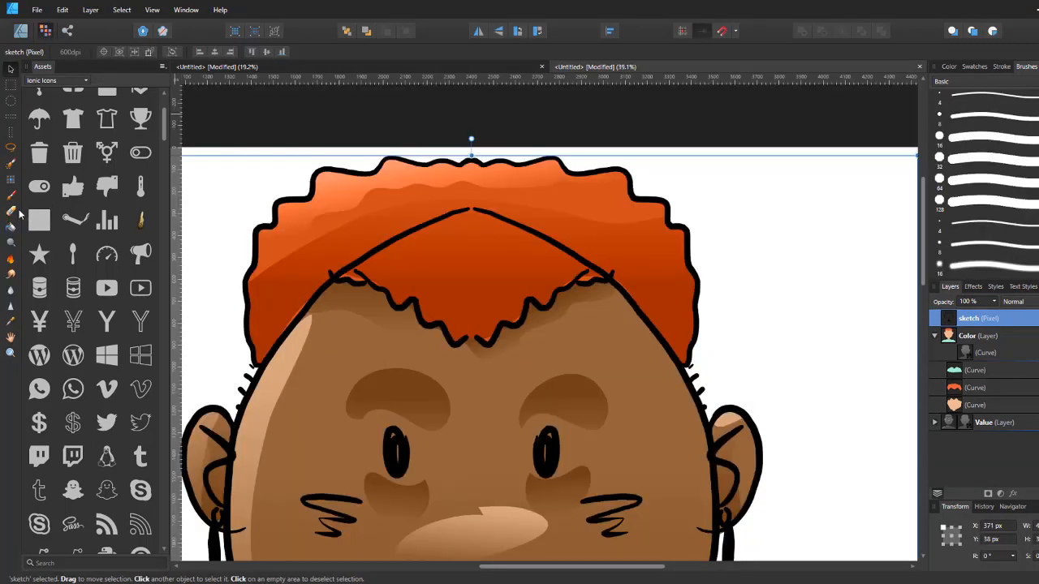
left_click(12, 211)
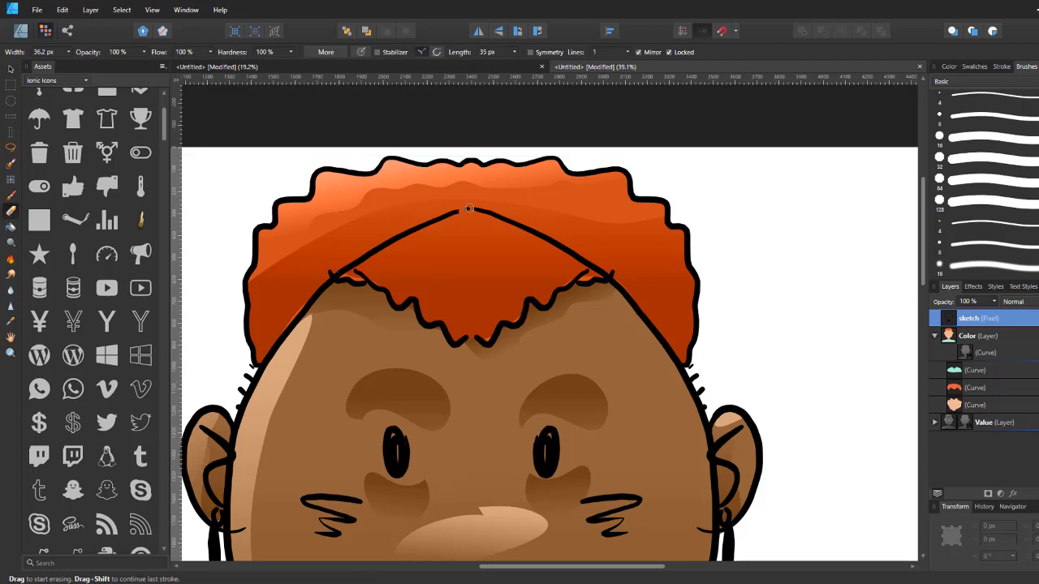
left_click_drag(467, 207, 336, 272)
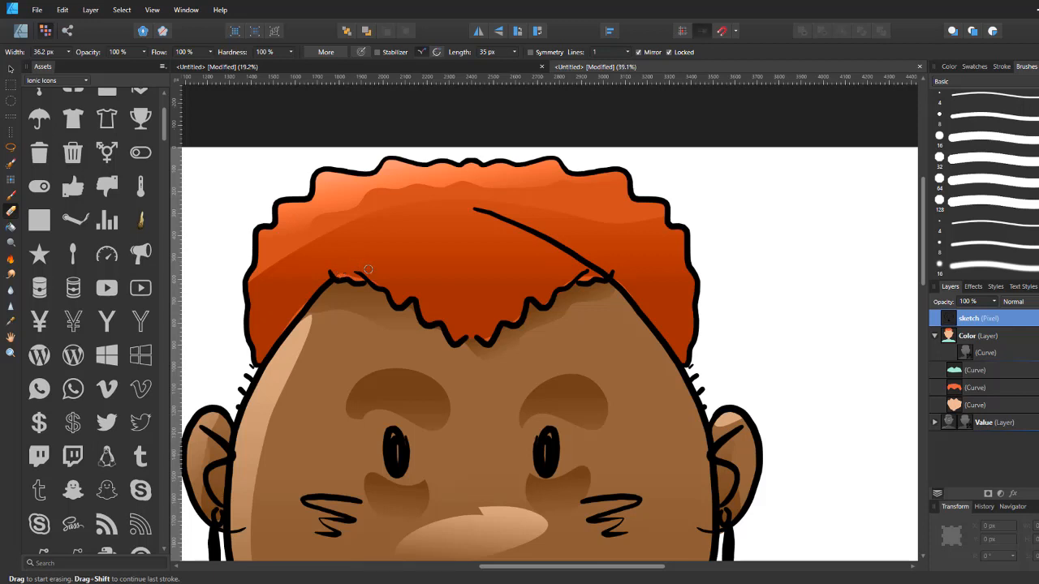
mouse_move(473, 209)
left_mouse_down()
mouse_move(567, 237)
mouse_move(588, 264)
mouse_move(615, 265)
mouse_move(598, 268)
left_mouse_up()
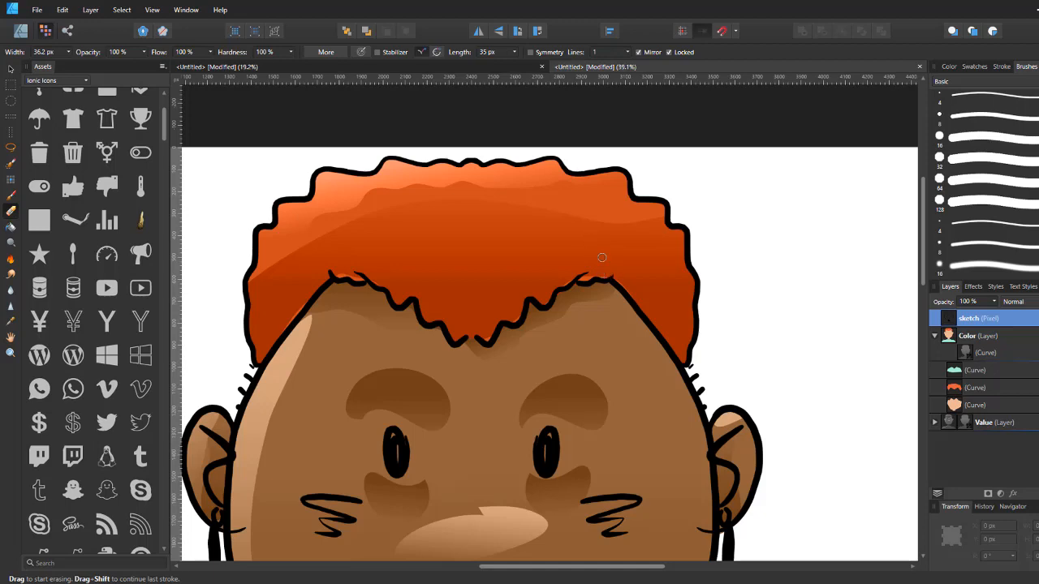
Step: Switch to the Paint Brush tool on the sketch layer
key("ctrl+minus")
key("ctrl+minus")
key("ctrl+minus")
key("ctrl+minus")
key("ctrl+minus")
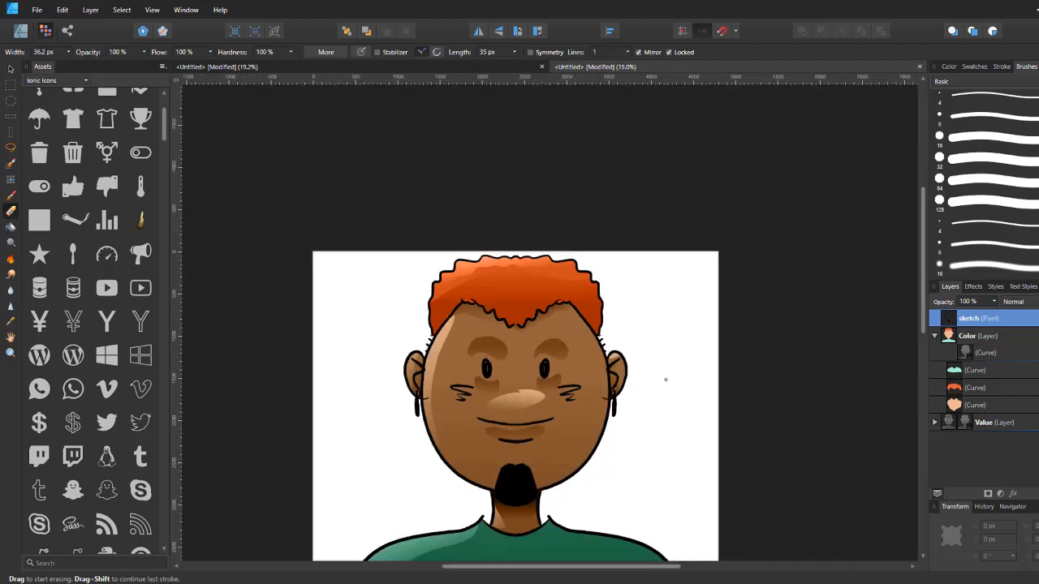
key("ctrl+plus")
key("ctrl+plus")
key("ctrl+plus")
key("ctrl+plus")
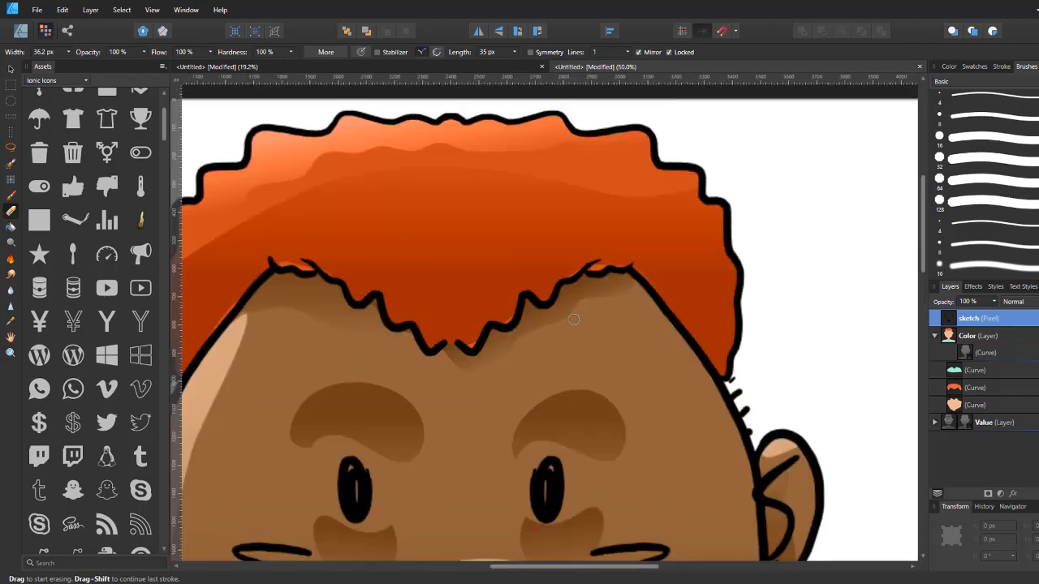
key("ctrl+minus")
key("ctrl+plus")
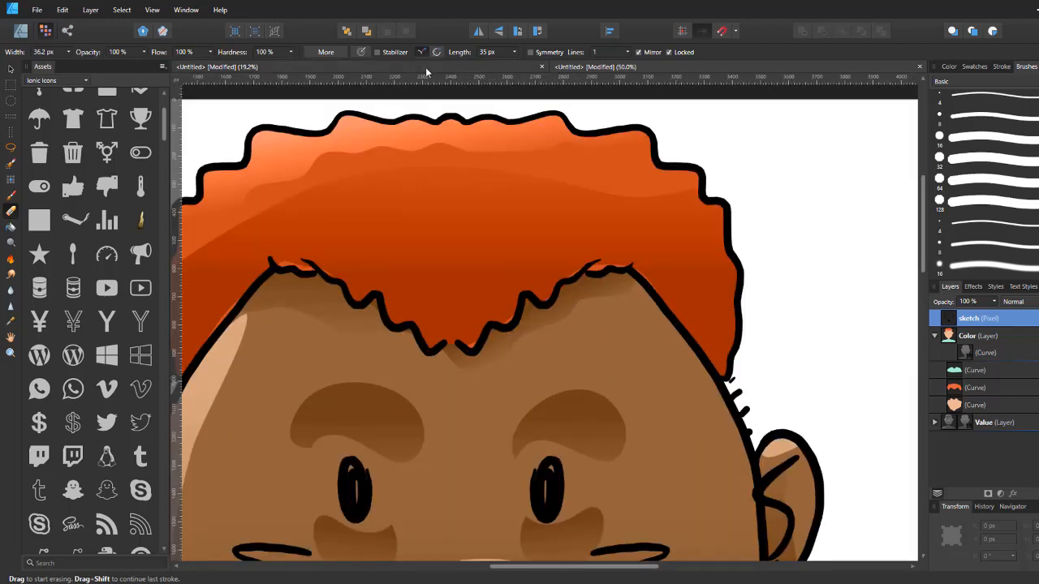
key("ctrl+minus")
left_click(10, 196)
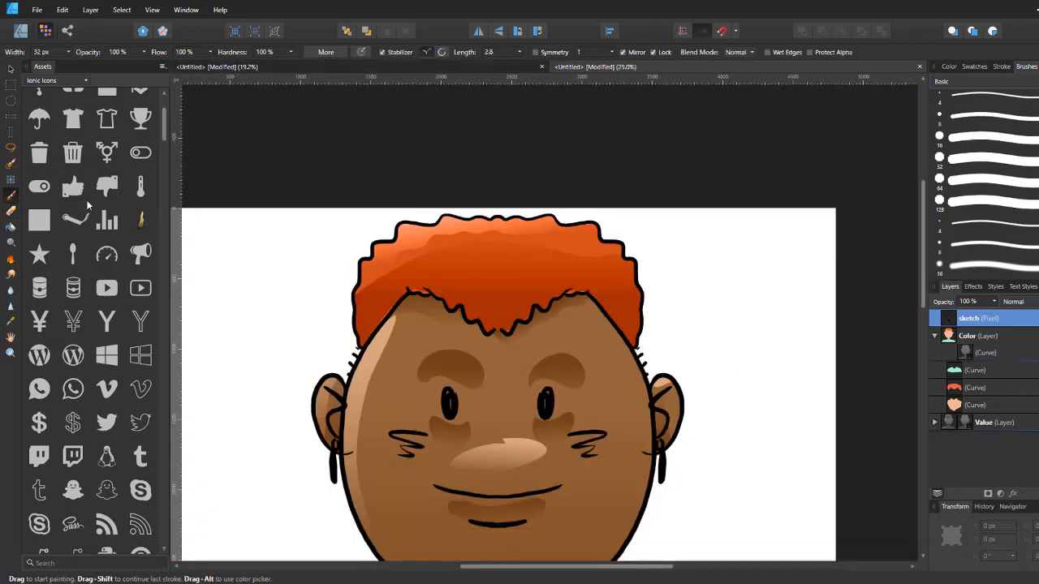
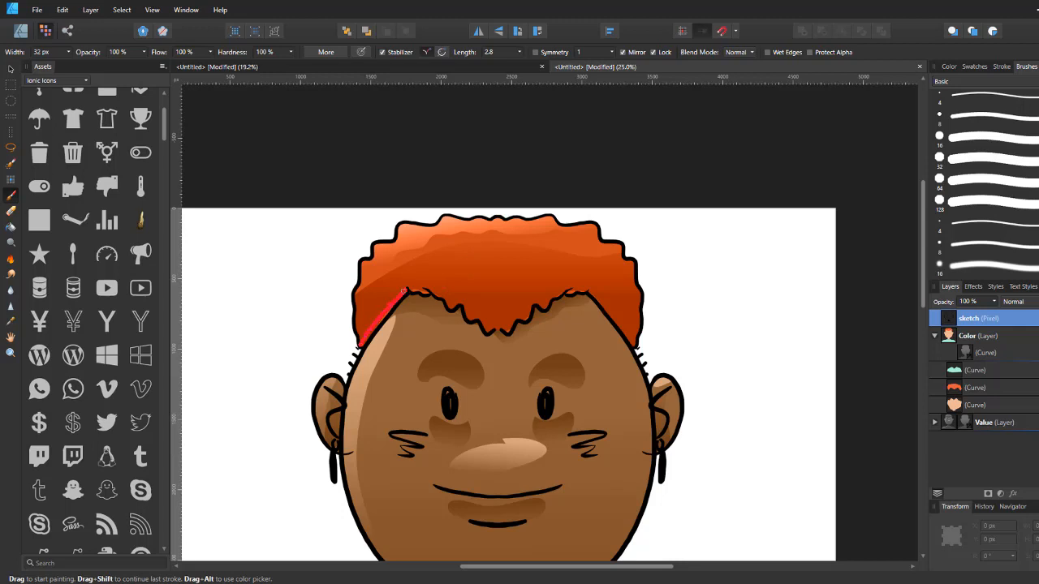
key("ctrl+z")
left_click_drag(422, 274, 343, 386)
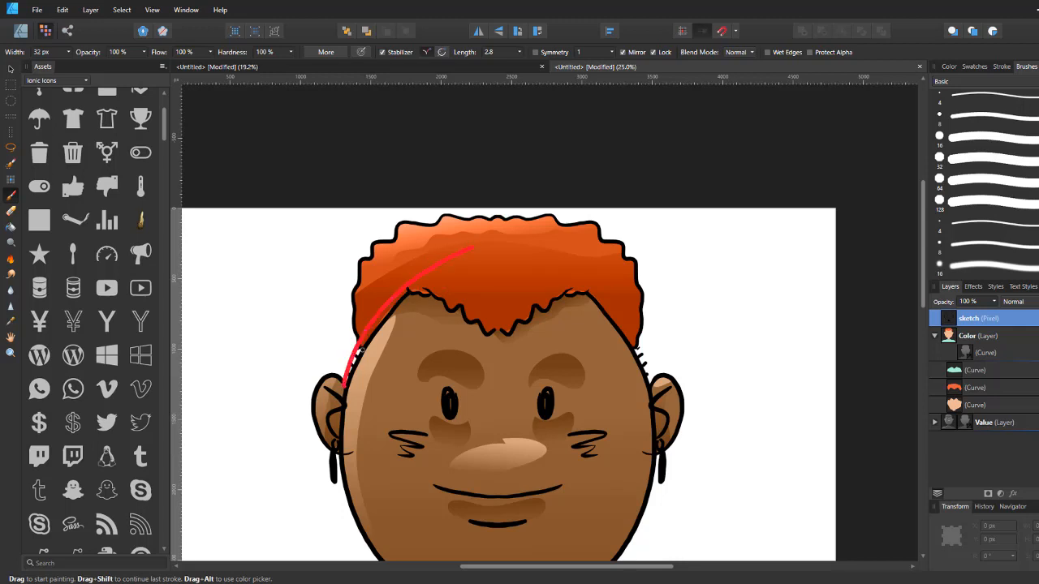
key("ctrl+z")
left_click_drag(393, 313, 399, 306)
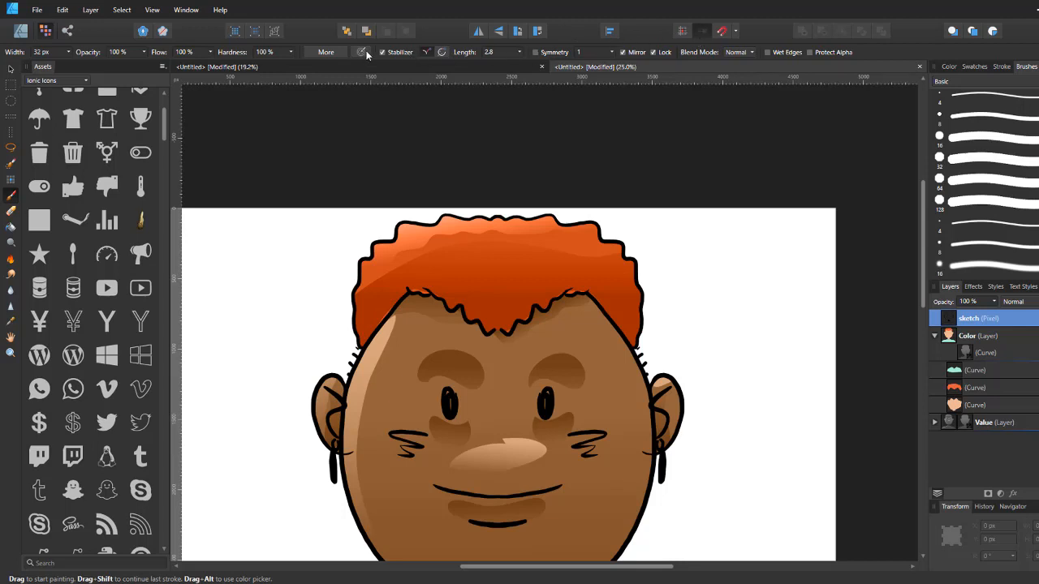
left_click_drag(403, 292, 393, 305)
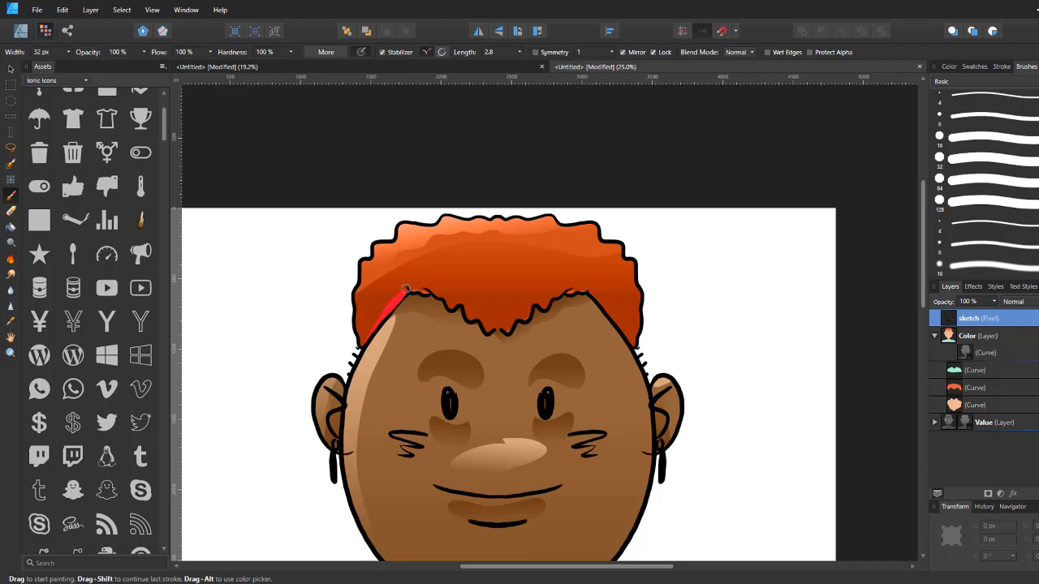
key("ctrl+z")
Step: Add a new pixel layer and paint a red rim line along the hairline across the forehead
key("ctrl+shift+n")
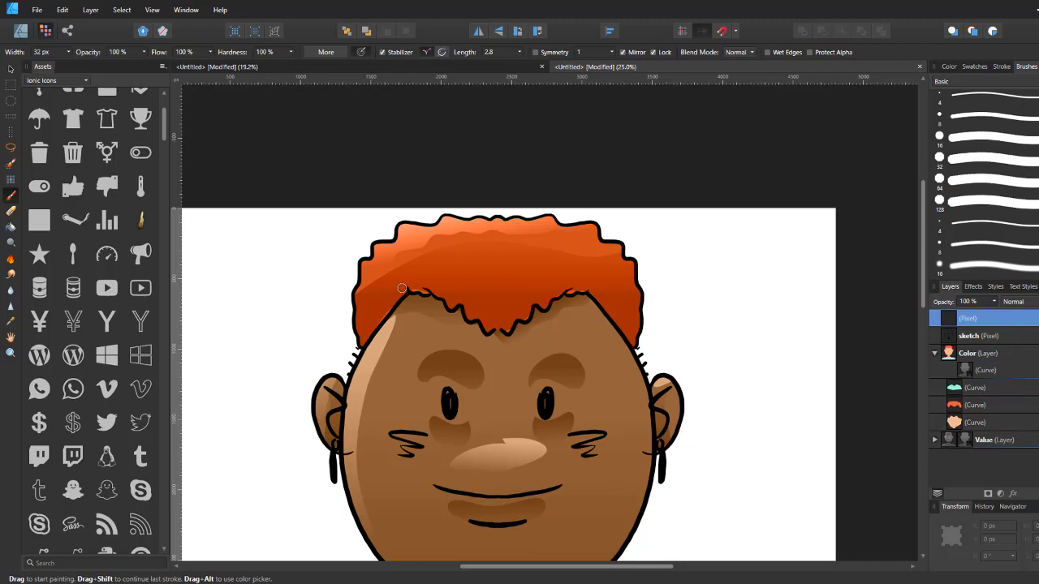
left_click_drag(405, 289, 375, 325)
left_click_drag(405, 283, 423, 288)
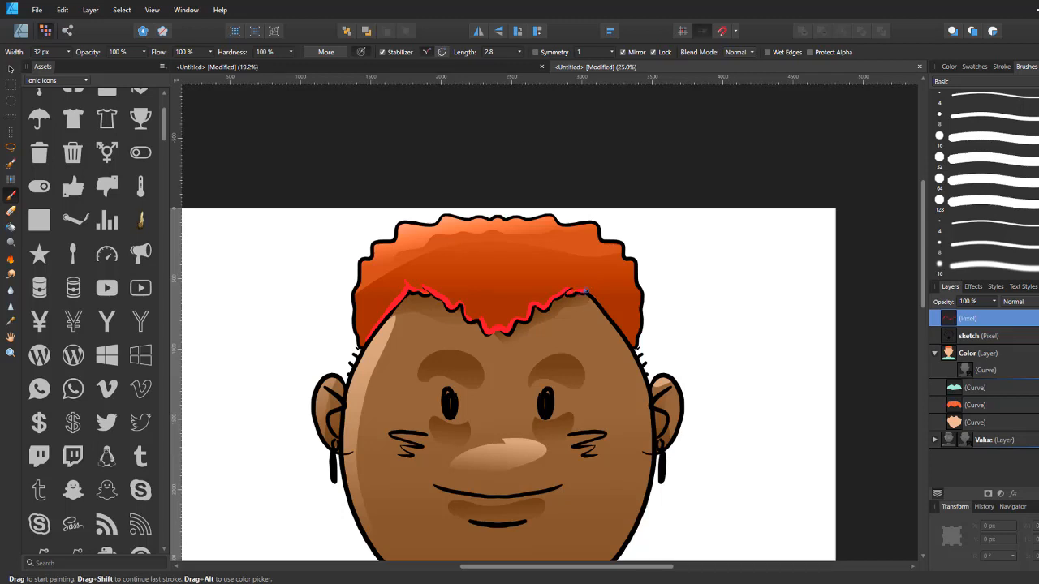
left_click_drag(593, 295, 631, 347)
Step: Pick a yellow-orange colour and paint a rim light along the face's left edge down to the chin
scroll(690, 214, "down", 3)
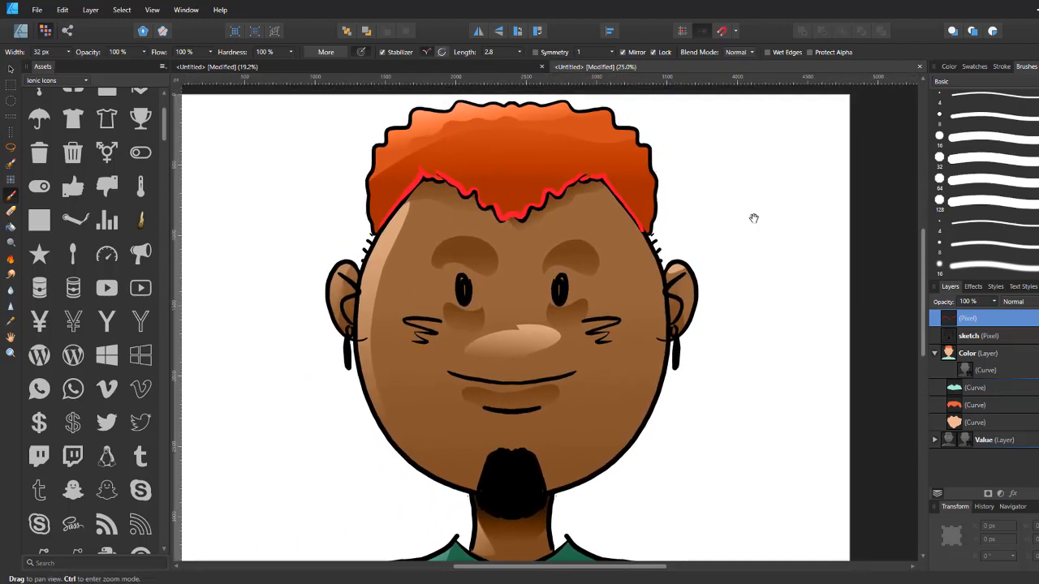
left_click(948, 67)
left_click_drag(1035, 131, 1027, 160)
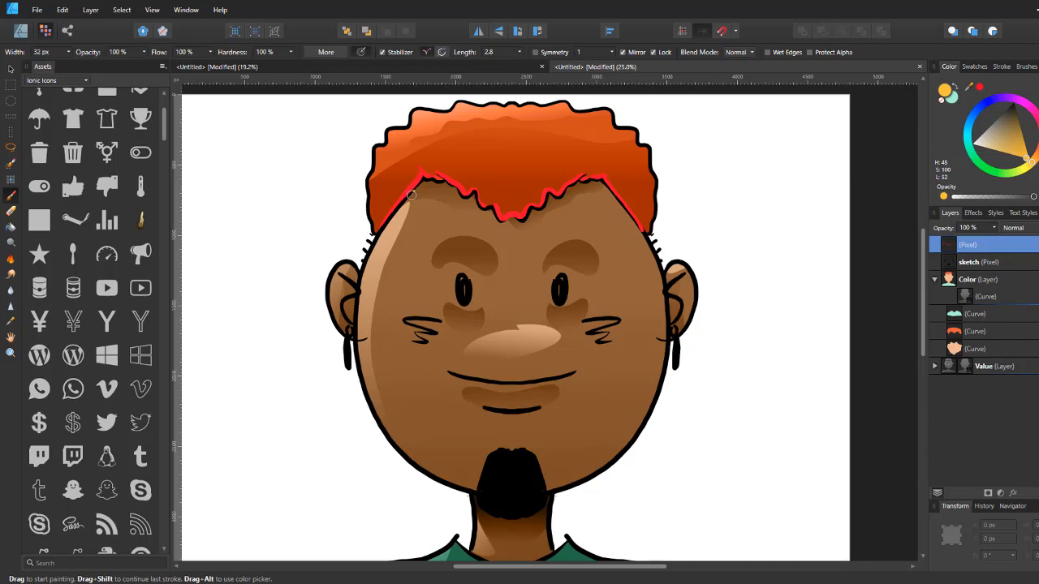
mouse_move(408, 198)
left_mouse_down()
mouse_move(375, 243)
mouse_move(363, 287)
mouse_move(373, 408)
left_mouse_up()
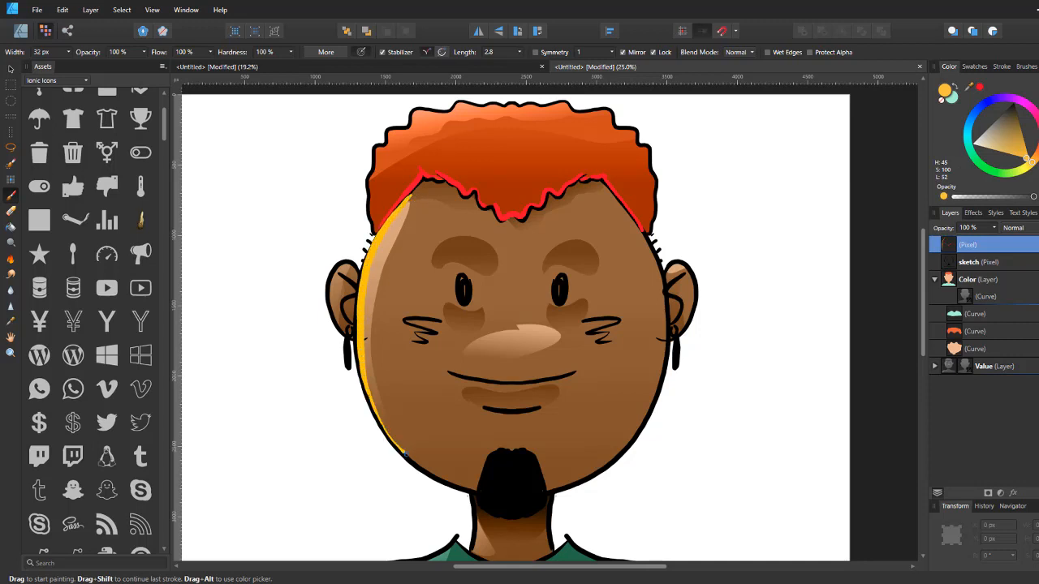
left_click_drag(404, 454, 476, 489)
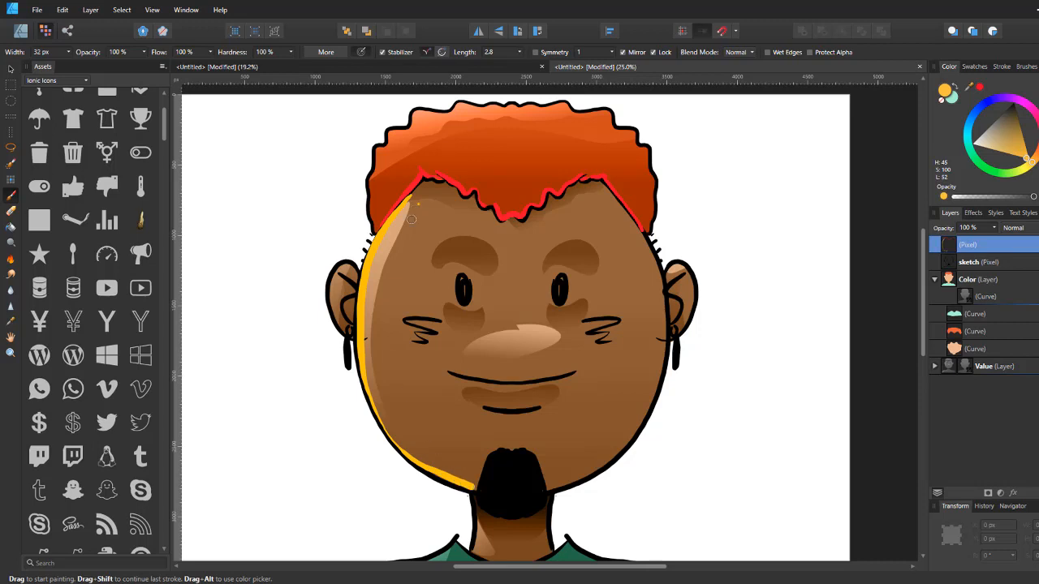
key("ctrl+z")
mouse_move(411, 195)
left_mouse_down()
mouse_move(362, 291)
mouse_move(358, 344)
mouse_move(370, 399)
mouse_move(404, 452)
mouse_move(473, 489)
left_mouse_up()
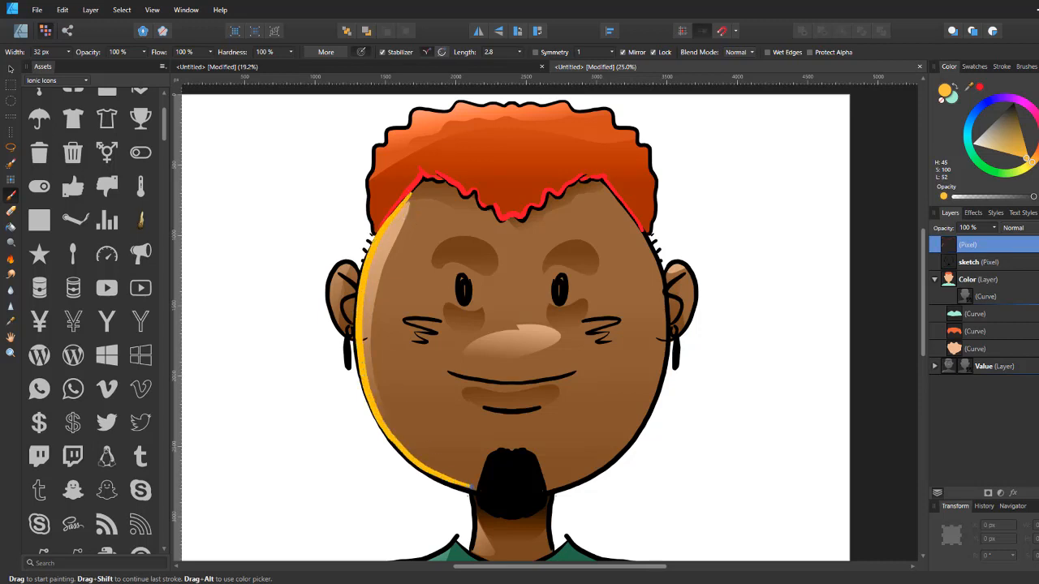
Step: Paint yellow highlights on the left mouth corner and the edges of both eyes
left_click_drag(506, 413, 539, 233)
left_click_drag(510, 327, 511, 374)
mouse_move(522, 268)
left_mouse_down()
mouse_move(513, 331)
mouse_move(426, 423)
left_mouse_up()
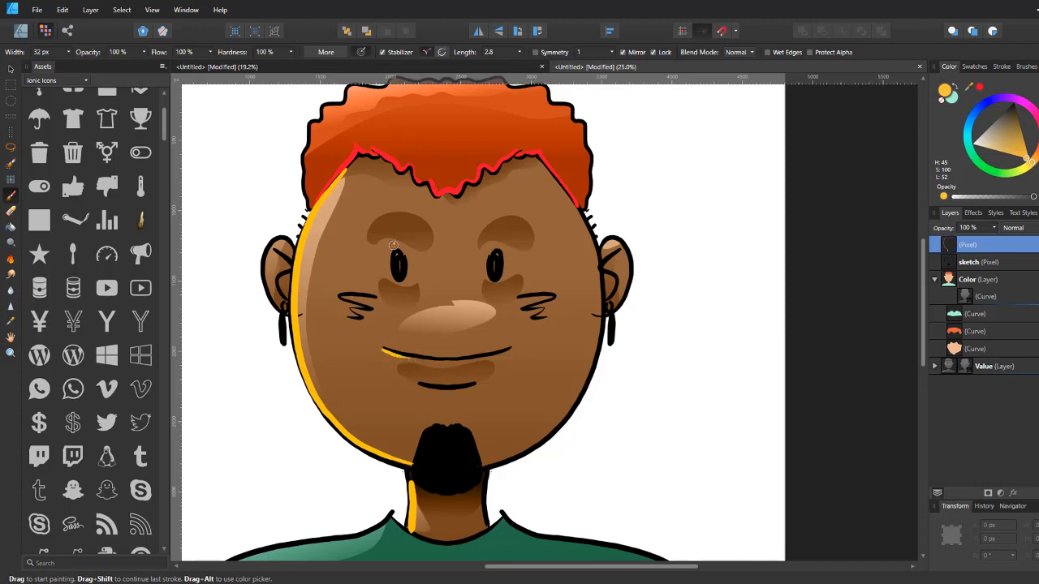
left_click_drag(390, 250, 399, 285)
left_click_drag(489, 254, 489, 275)
left_click_drag(325, 265, 354, 178)
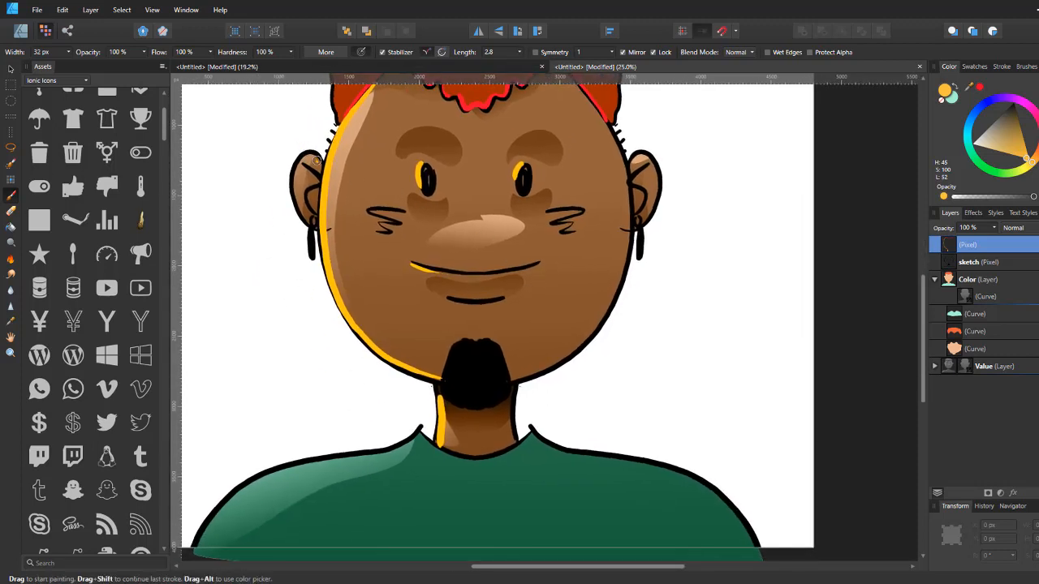
Step: Paint yellow highlights on the left ear and along the left shoulder of the shirt
mouse_move(306, 155)
left_mouse_down()
mouse_move(294, 203)
mouse_move(311, 229)
left_mouse_up()
left_click_drag(313, 180, 318, 191)
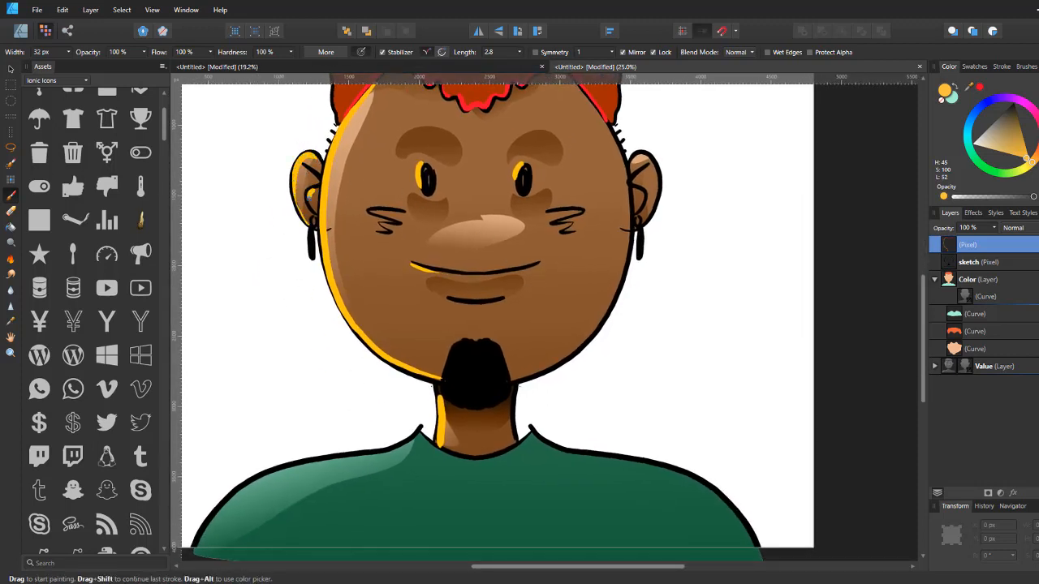
left_click_drag(582, 332, 675, 212)
mouse_move(511, 323)
left_mouse_down()
mouse_move(522, 328)
mouse_move(350, 362)
mouse_move(290, 427)
left_mouse_up()
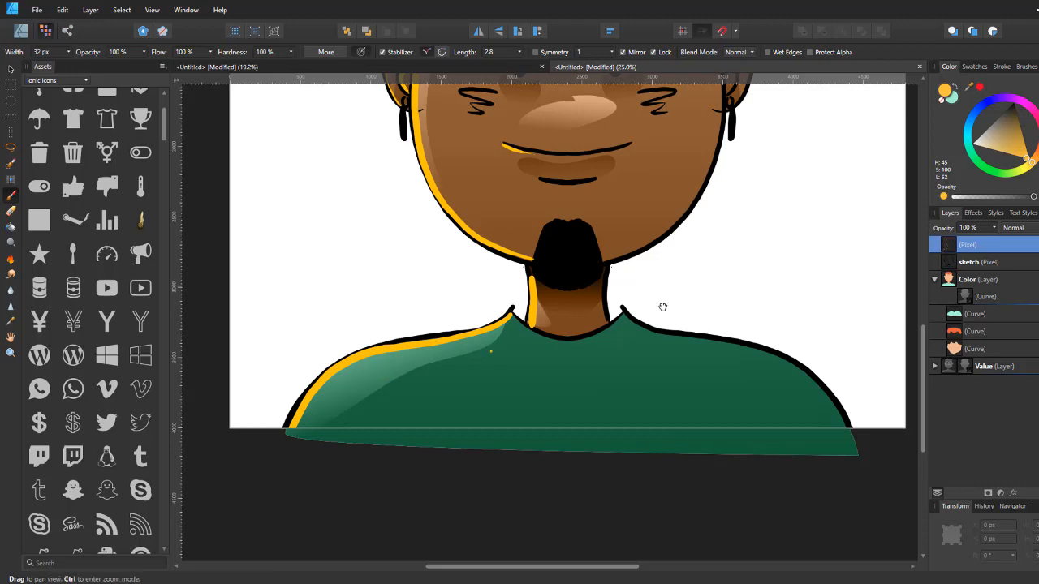
left_click_drag(663, 307, 540, 508)
Step: Zoom out and back in to review the painted highlights on the whole portrait
scroll(558, 487, "down", 2)
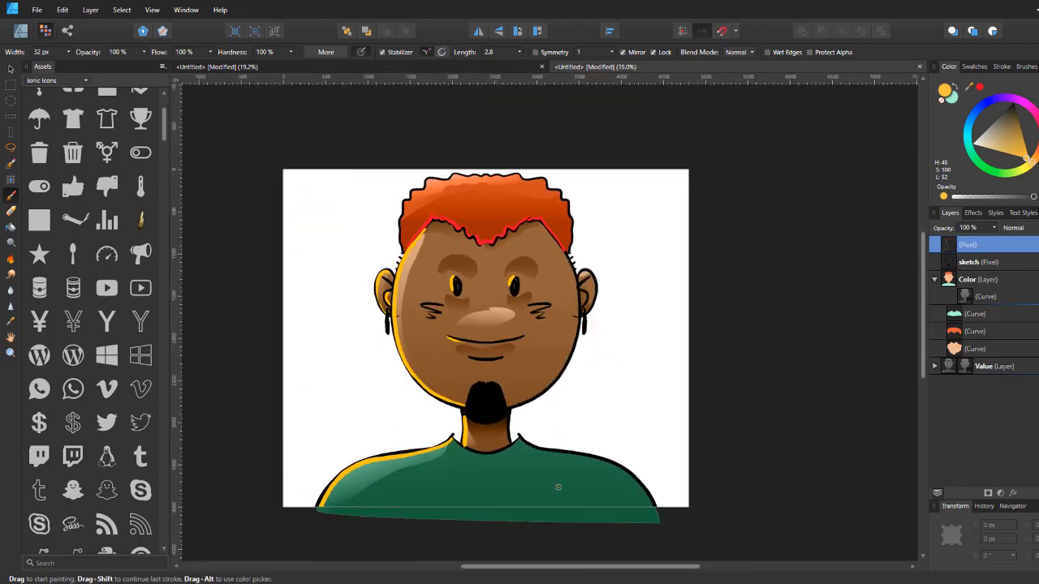
scroll(558, 487, "down", 2)
scroll(558, 487, "up", 2)
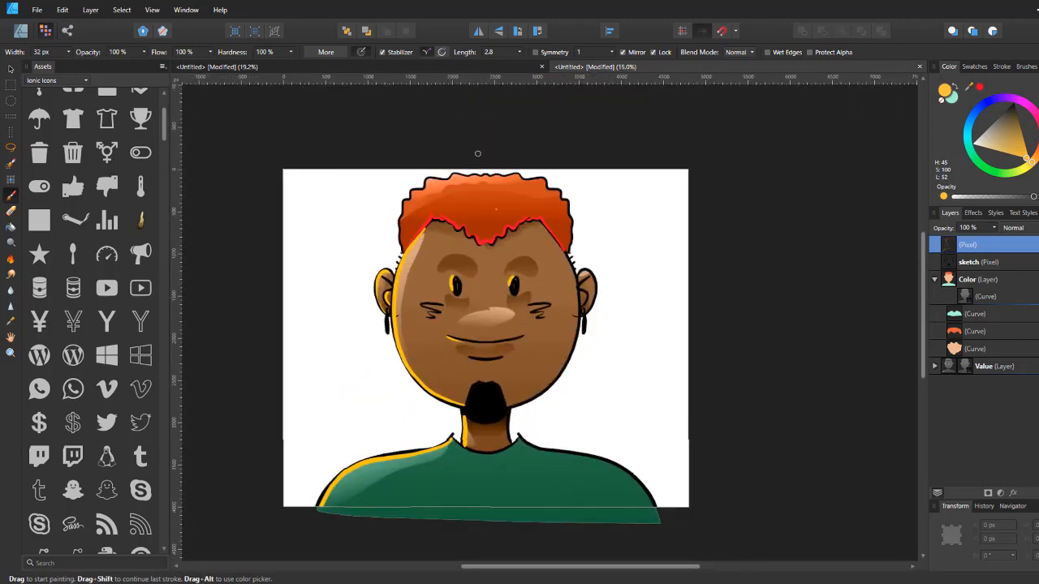
key("ctrl+minus")
key("ctrl+plus")
key("ctrl+plus")
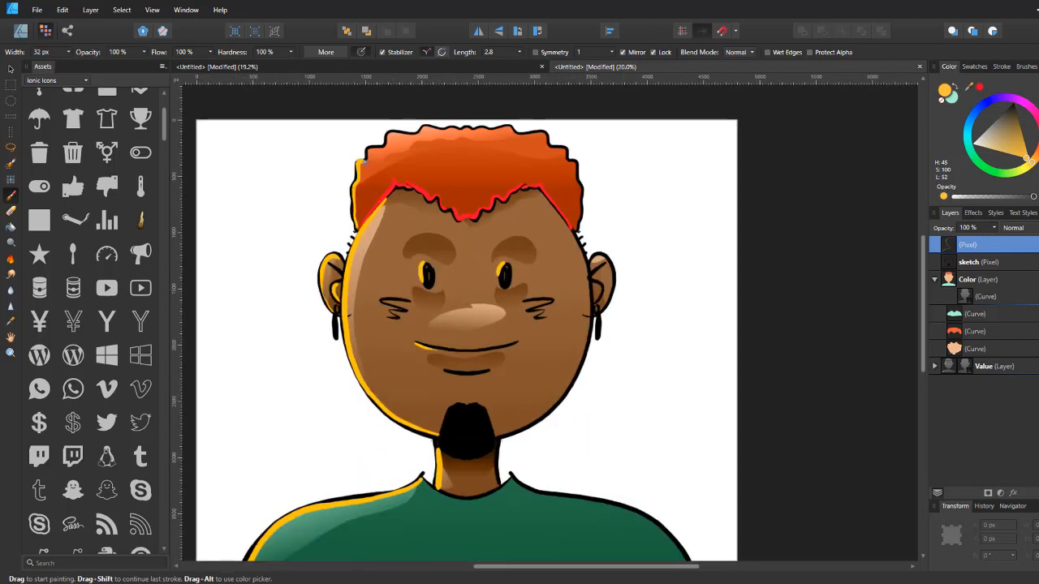
key("ctrl+minus")
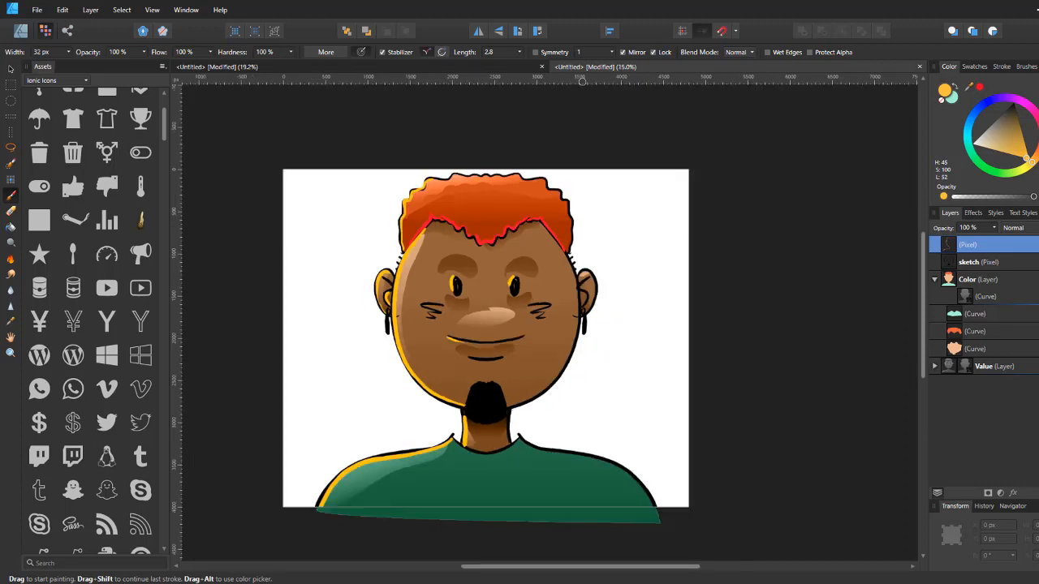
key("ctrl+minus")
key("ctrl+plus")
key("ctrl+plus")
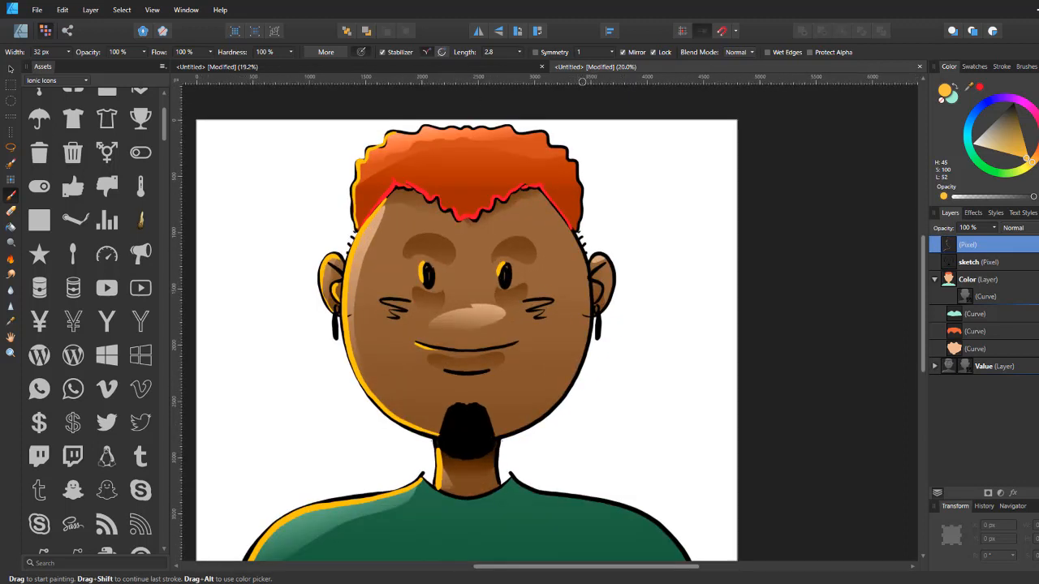
Step: Pick a dark red colour and paint a highlight on the left side of the goatee
left_click(1038, 125)
left_click_drag(1027, 137, 1015, 121)
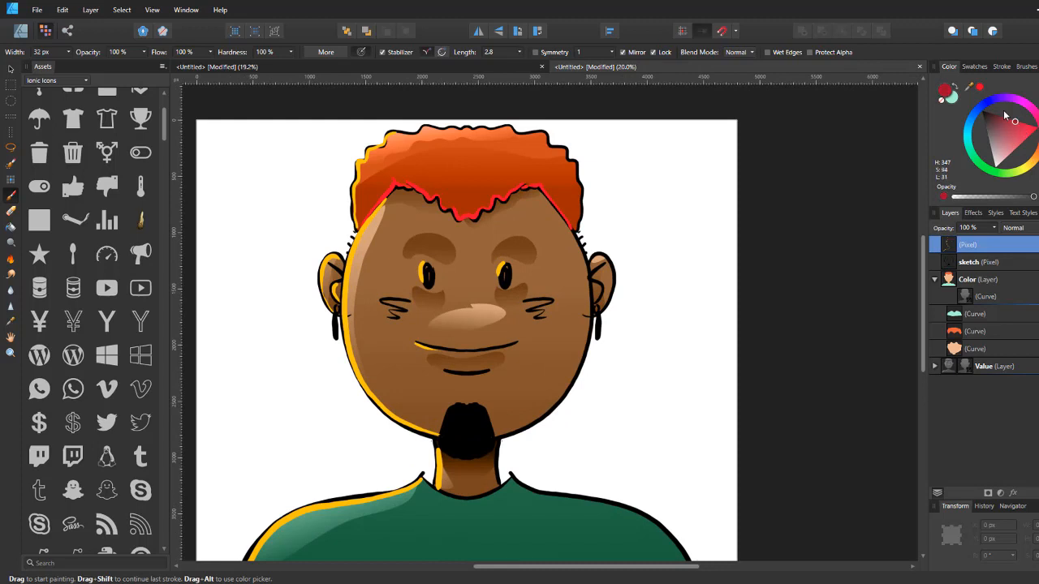
mouse_move(449, 407)
left_mouse_down()
mouse_move(456, 449)
mouse_move(456, 439)
left_mouse_up()
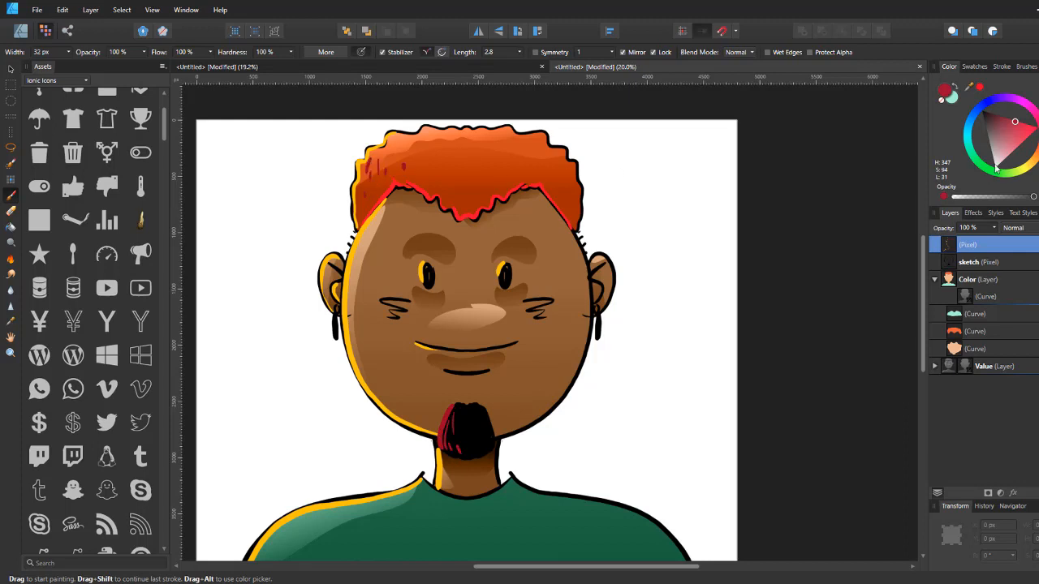
Step: Select the Color layer and add a new pixel layer inside it
left_click(1012, 131)
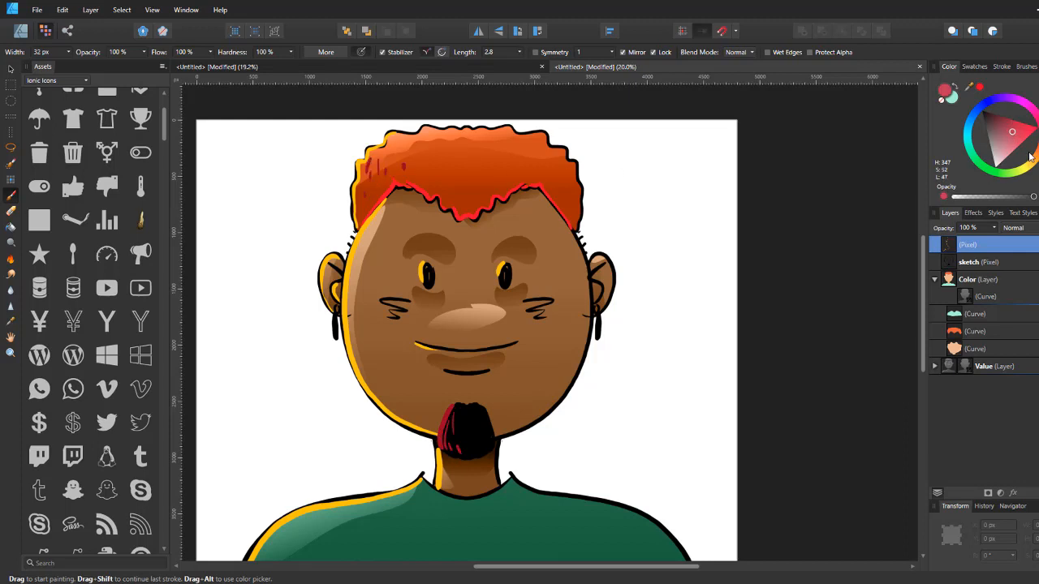
left_click(996, 281)
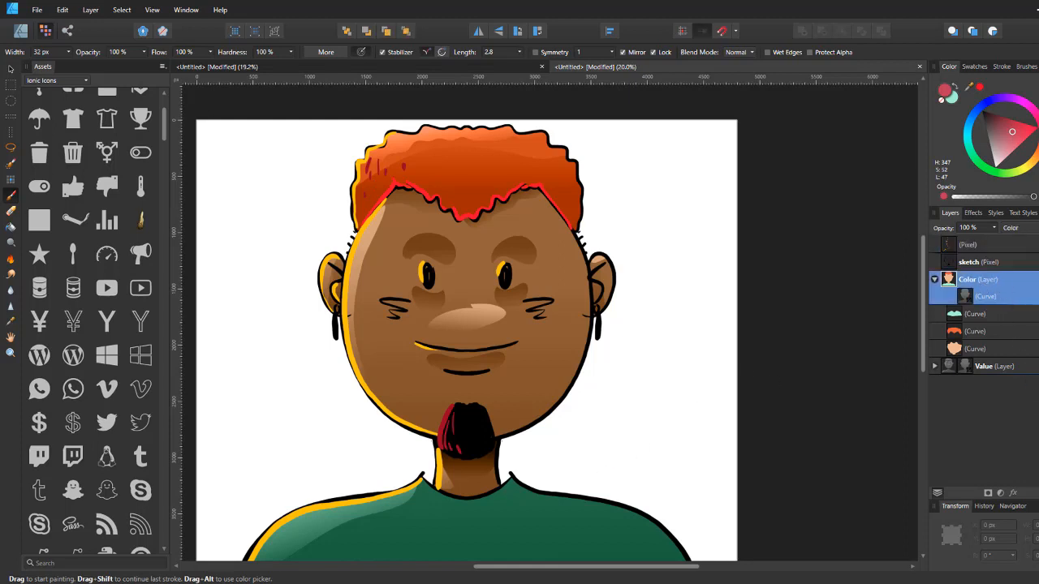
key("ctrl+shift+n")
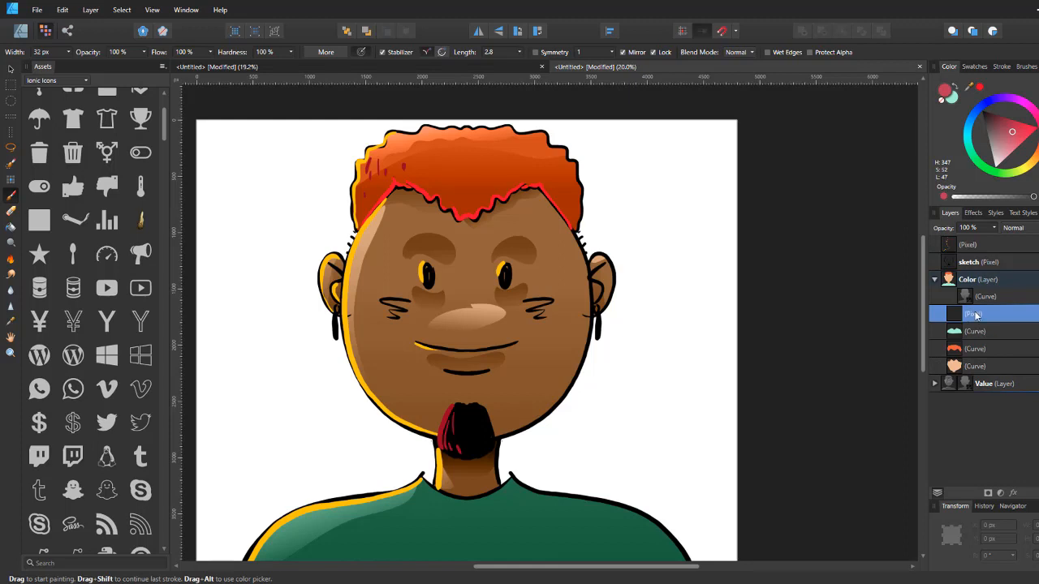
Step: Pick a purple colour and scribble diagonal stripes across the shirt
left_click(1008, 99)
left_click_drag(617, 359, 697, 291)
left_click_drag(371, 455, 321, 520)
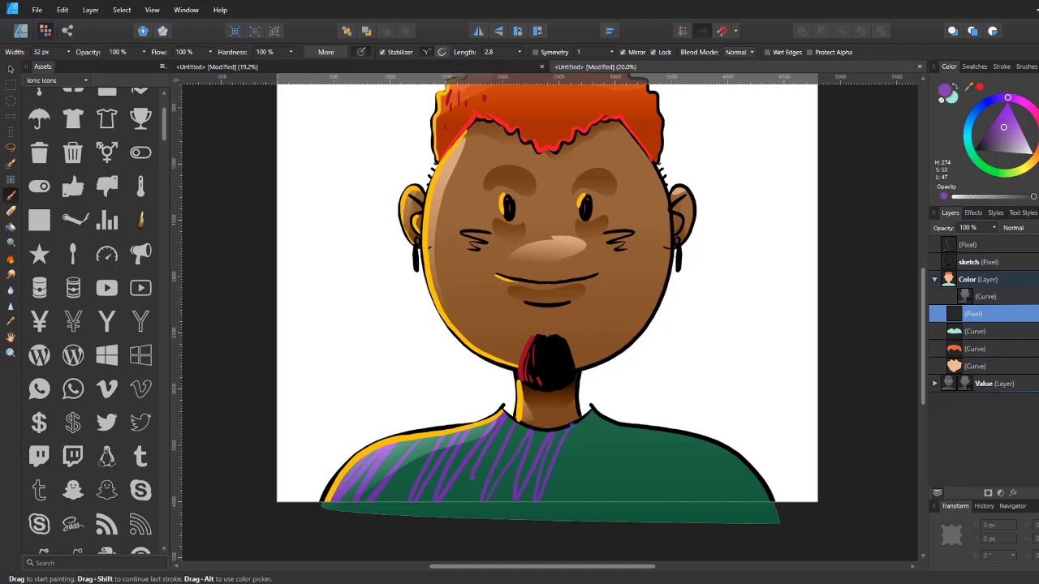
left_click_drag(566, 475, 614, 415)
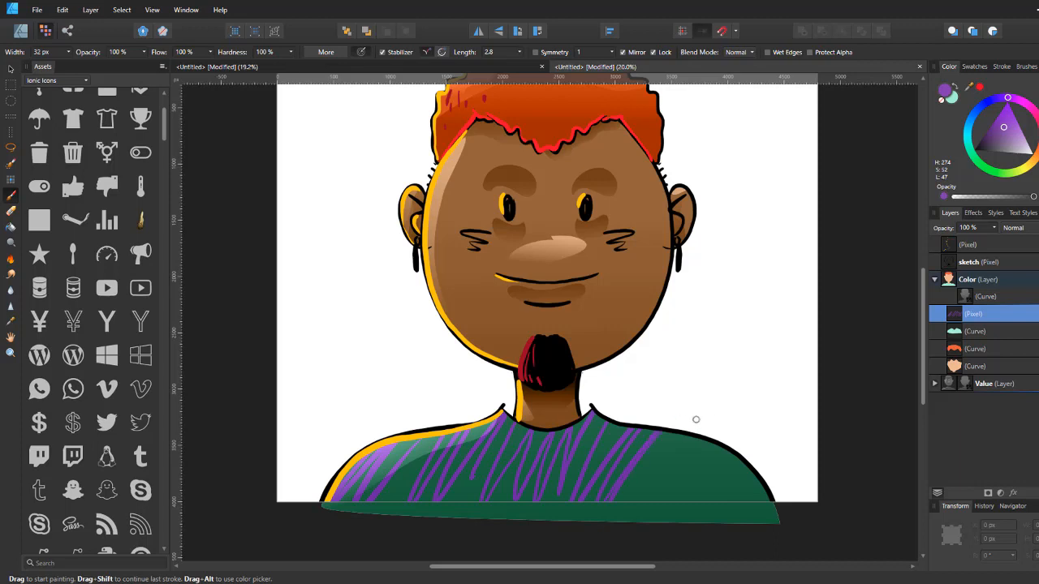
left_click_drag(814, 364, 795, 428)
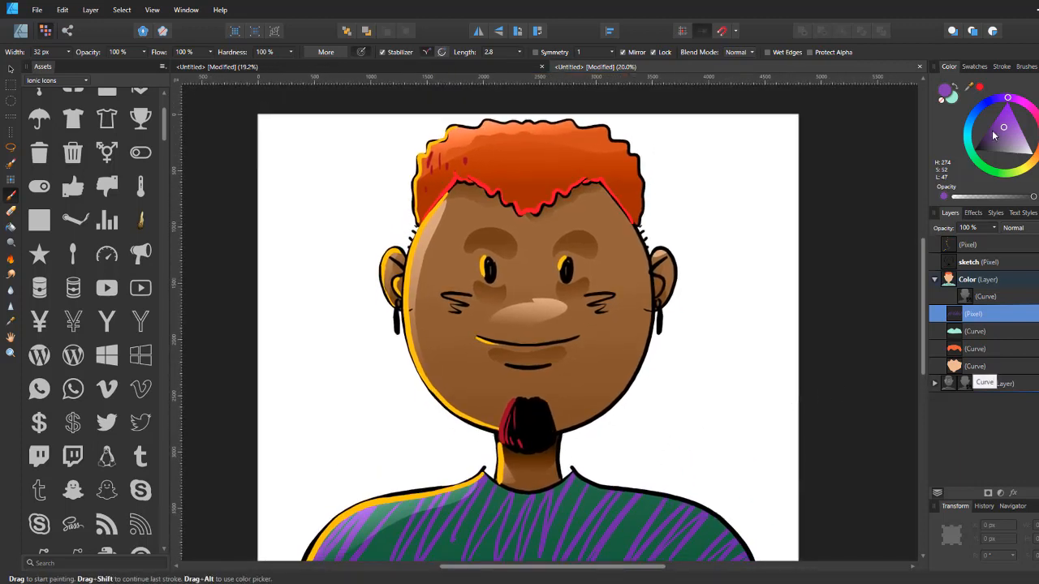
Step: Choose white, select the top pixel layer and add a new layer above it
left_click(1031, 153)
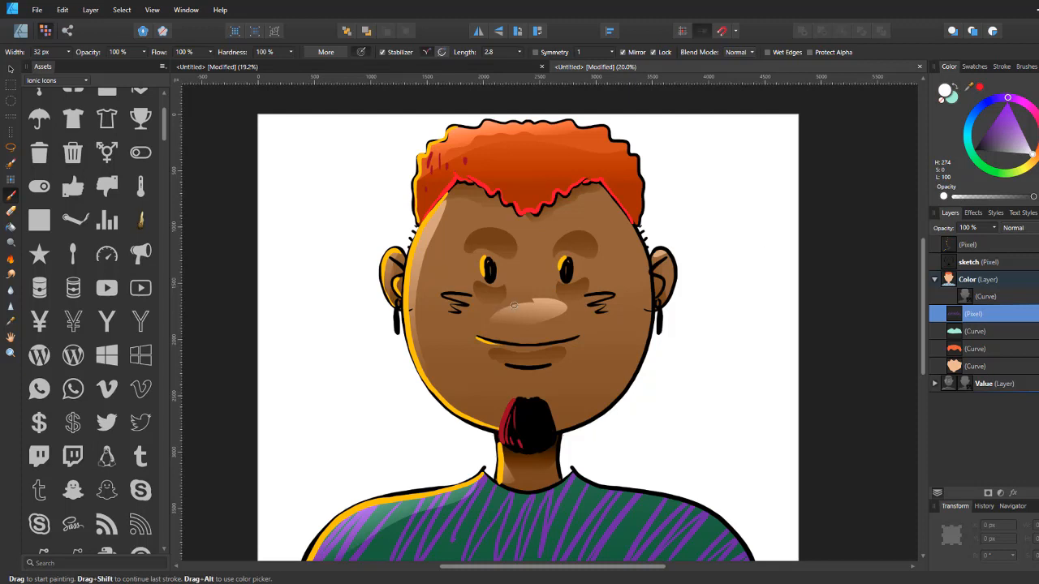
left_click(988, 246)
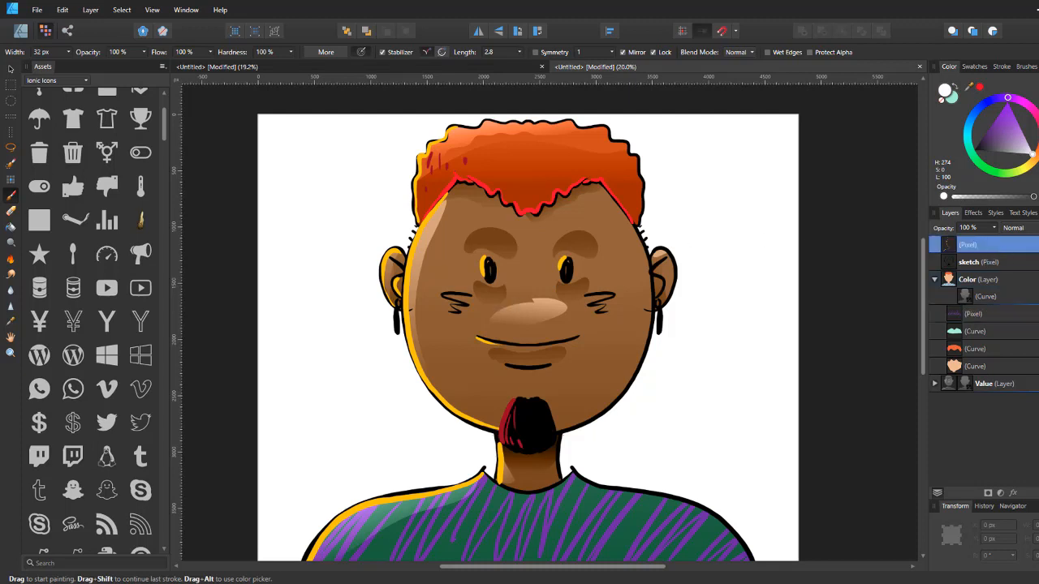
key("ctrl+shift+n")
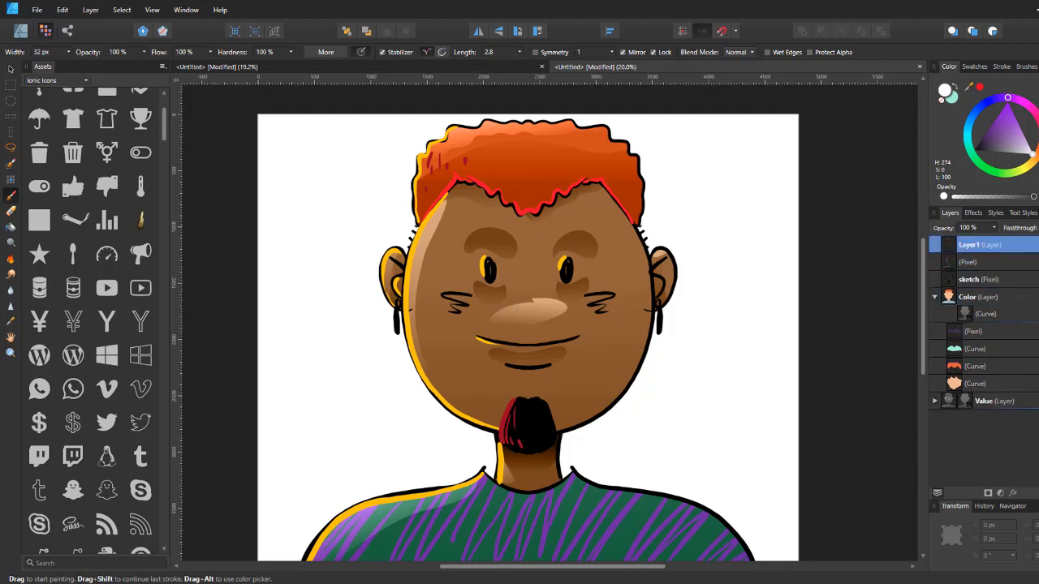
Step: Dab small white highlight dots on the nose, lip, eyes, hair and shoulder
left_click(523, 309)
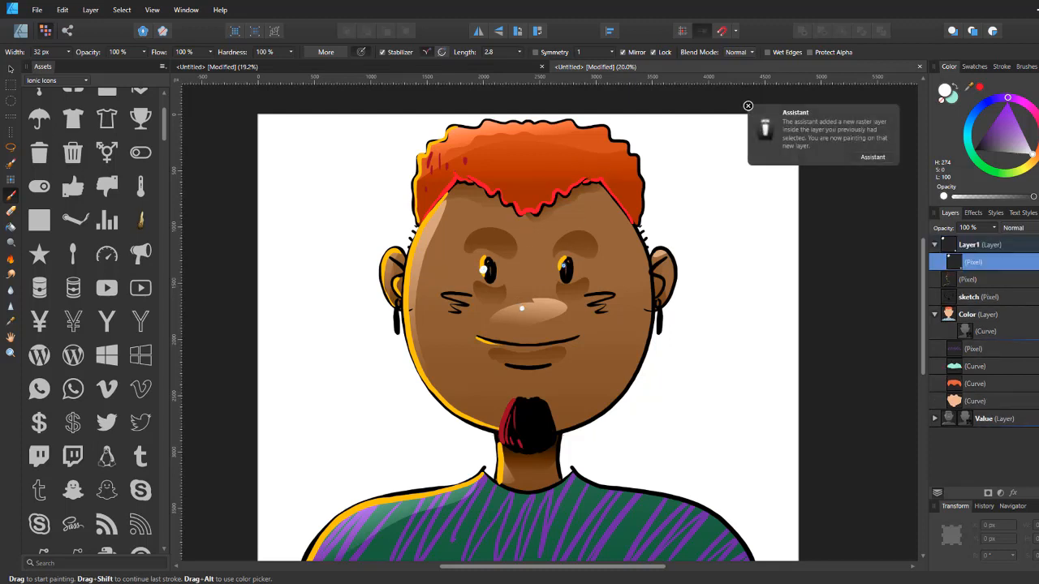
left_click(494, 352)
left_click(504, 183)
left_click(528, 197)
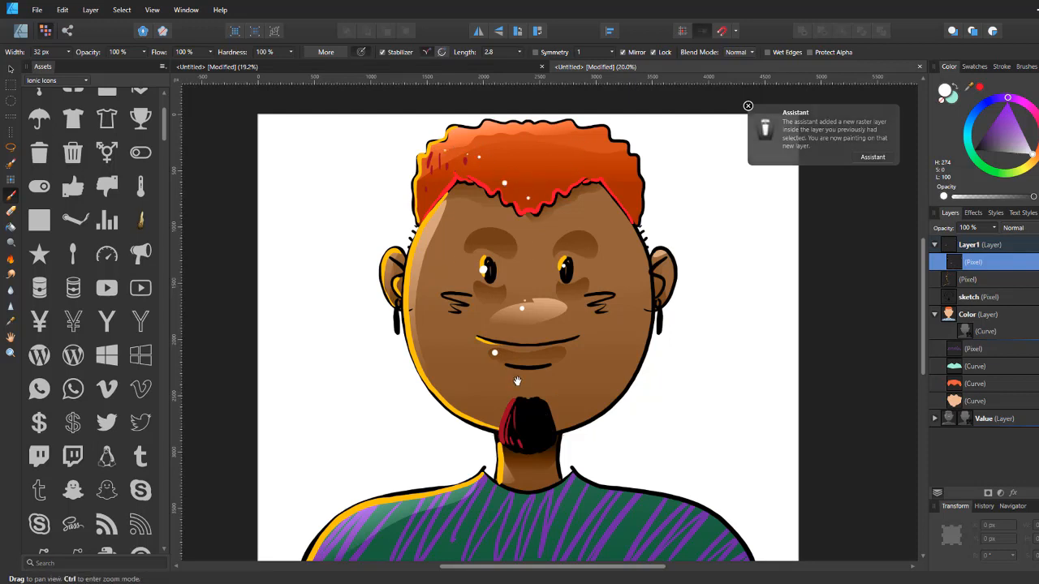
scroll(419, 242, "down", 1)
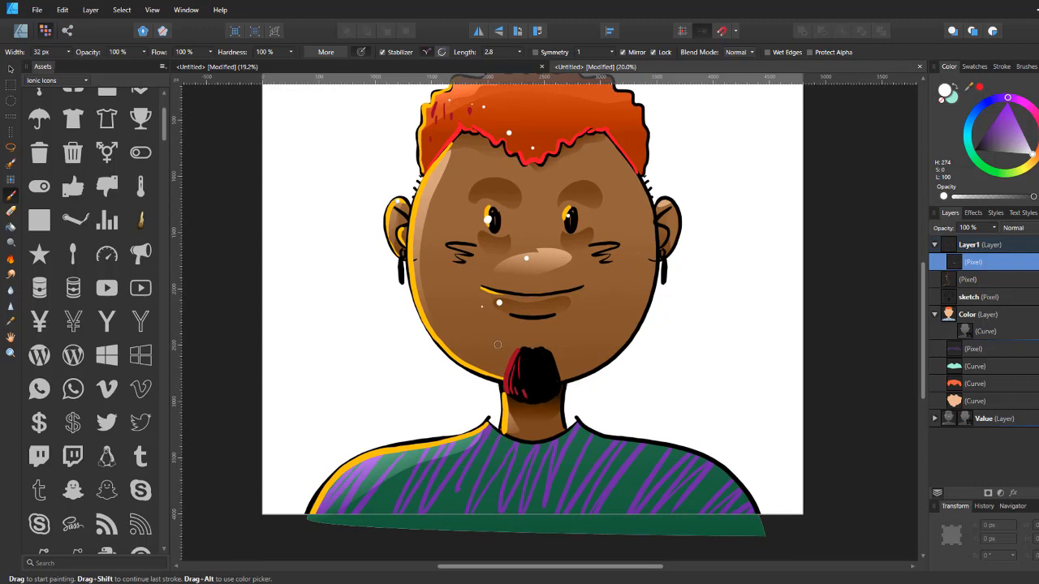
scroll(497, 345, "down", 1)
left_click_drag(513, 305, 516, 328)
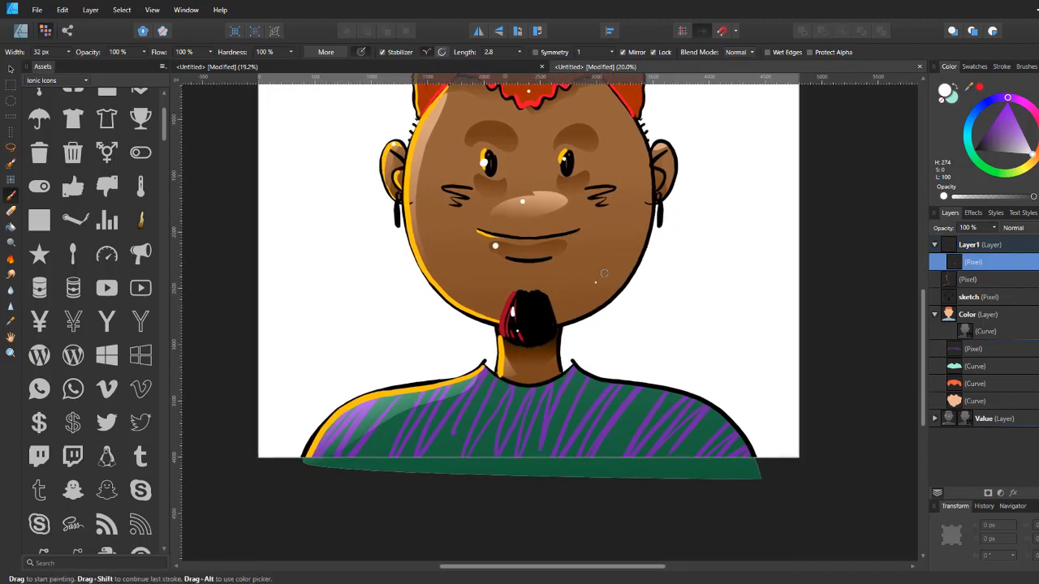
scroll(560, 313, "down", 1)
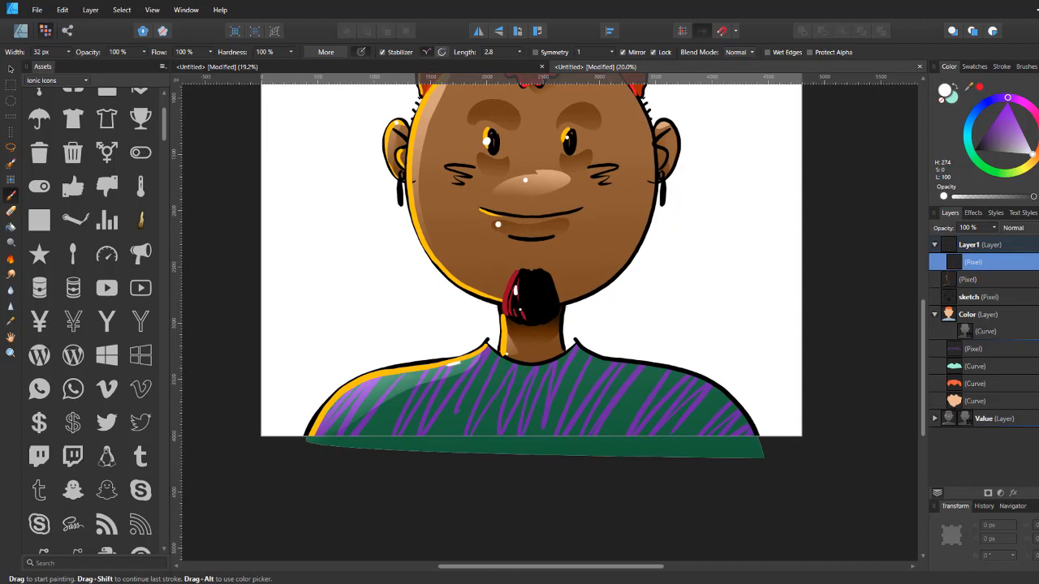
left_click_drag(350, 401, 345, 403)
key("space")
left_click_drag(699, 290, 617, 415)
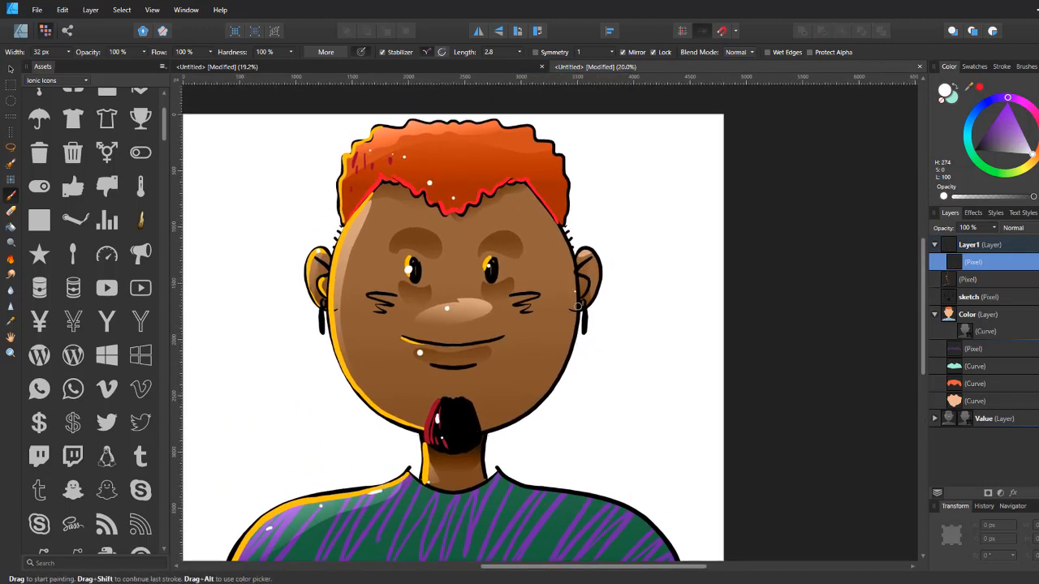
Step: Dab one more white highlight beside the right ear
left_click(583, 302)
key("space")
left_click_drag(654, 405, 666, 391)
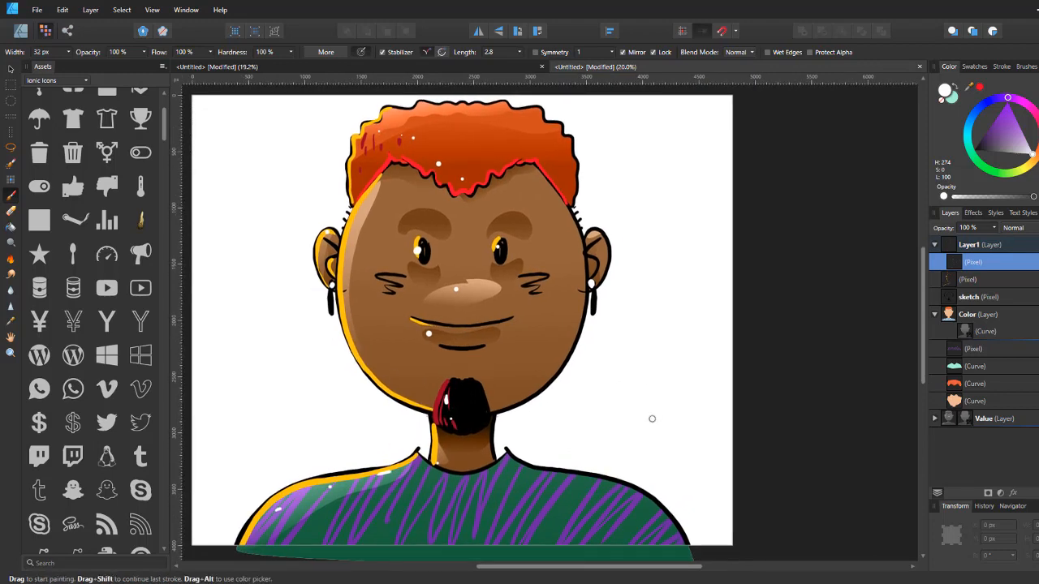
key("ctrl+minus")
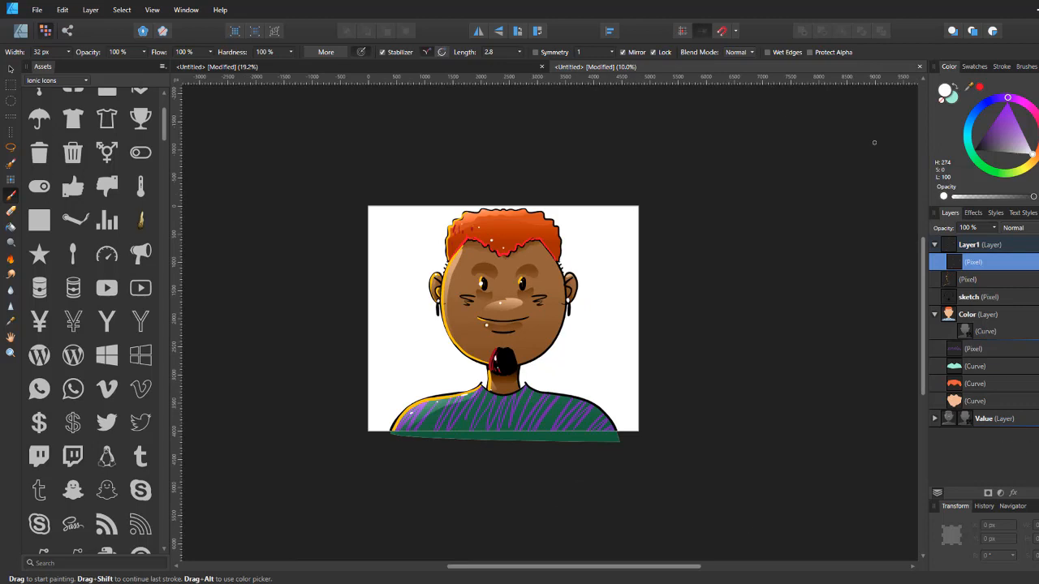
Step: Switch to the Designer persona and add a new layer beneath all the others
left_click(21, 31)
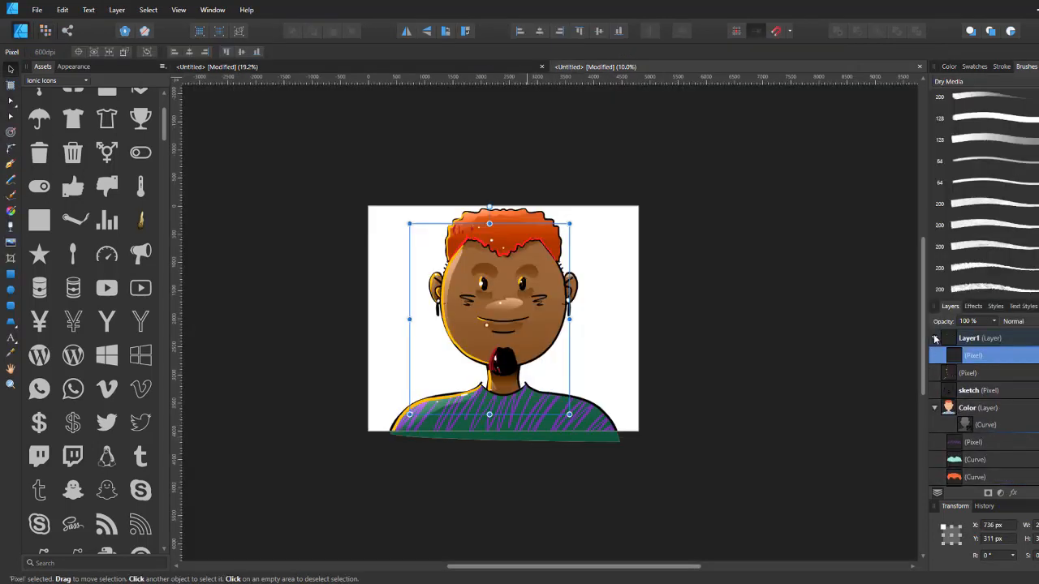
left_click(935, 338)
left_click(935, 391)
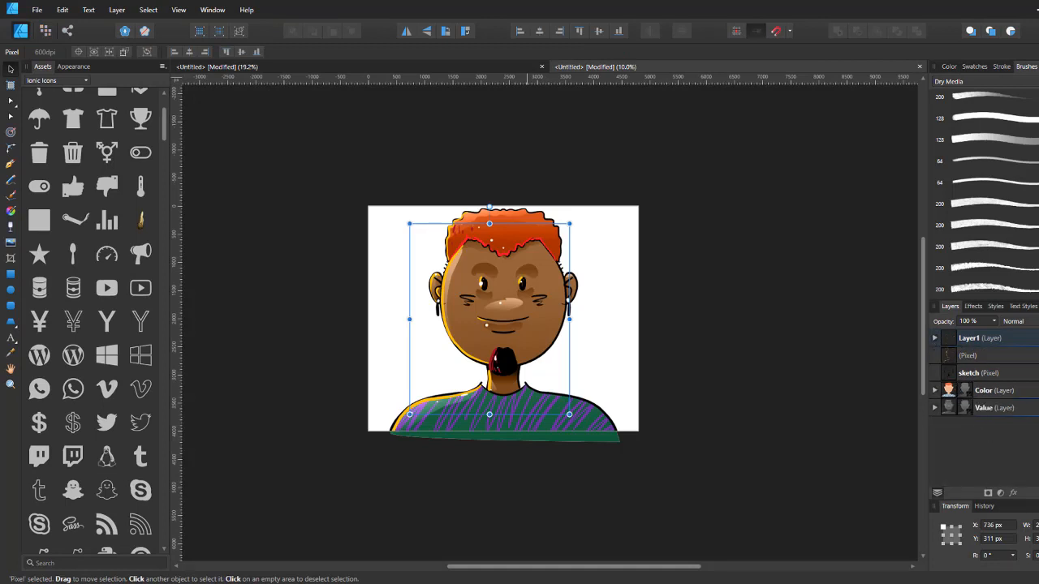
left_click(1038, 493)
left_click_drag(992, 345, 997, 465)
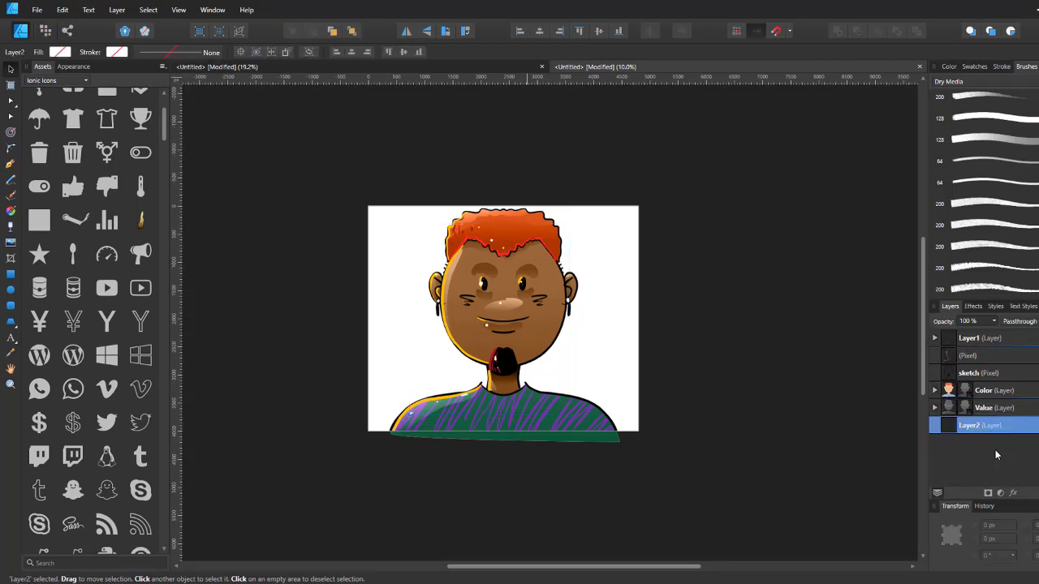
Step: Draw a rectangle covering the whole canvas on the new bottom layer
left_click(10, 274)
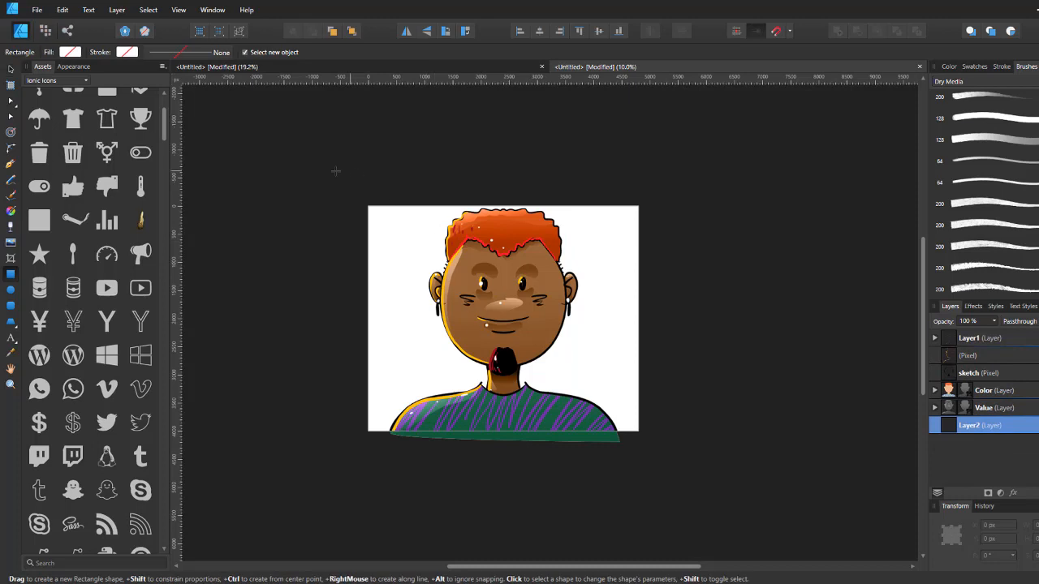
left_click_drag(335, 177, 666, 436)
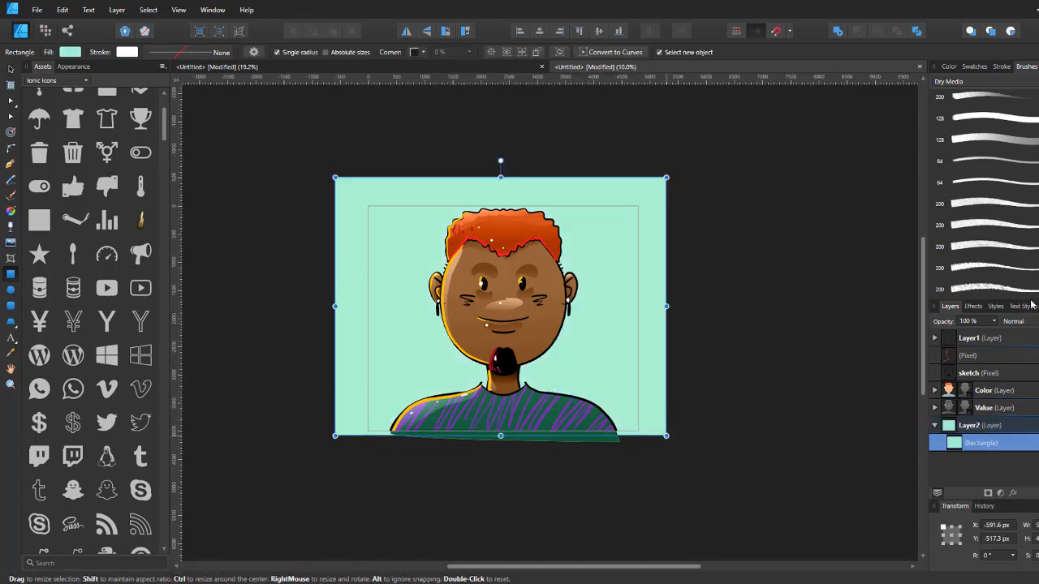
Step: Browse the style categories for a texture to apply to the rectangle
left_click(997, 307)
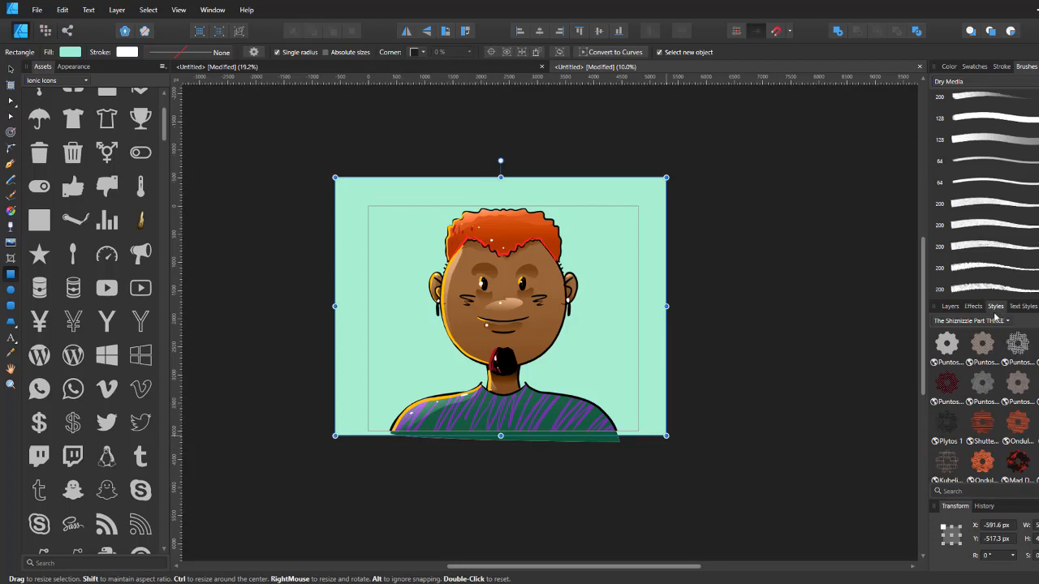
left_click(994, 322)
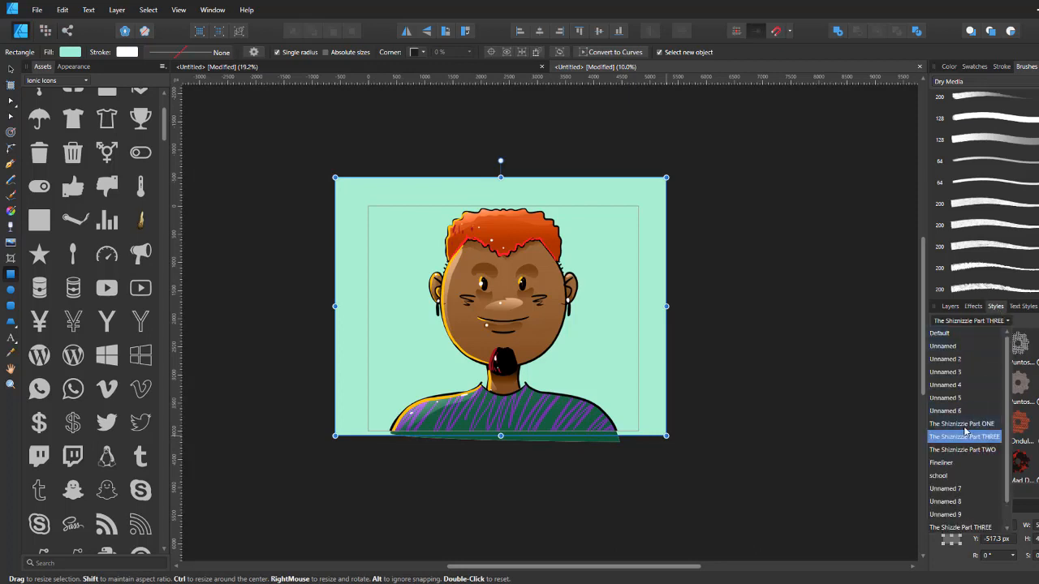
left_click(963, 424)
left_click(971, 324)
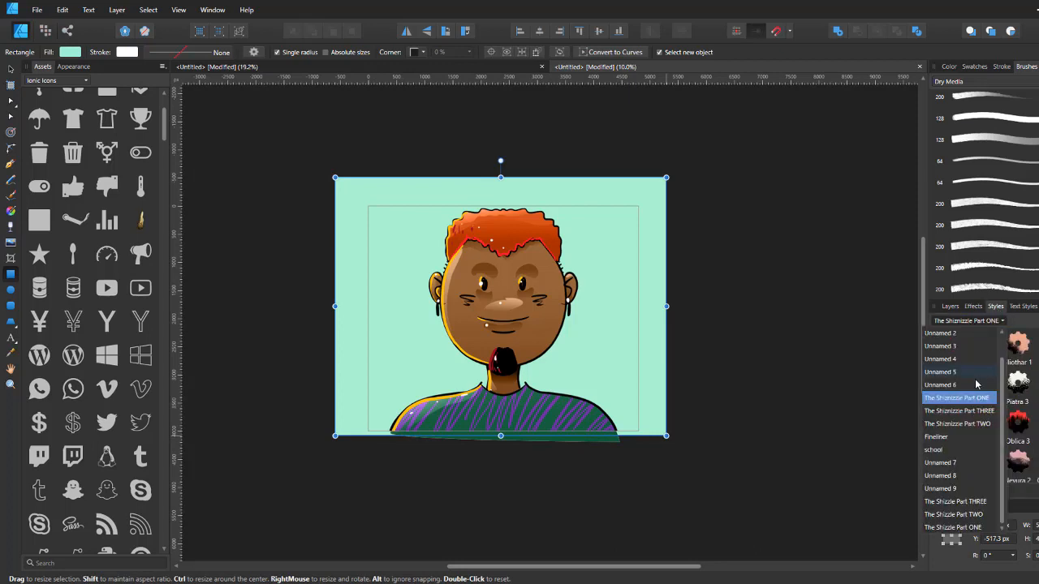
left_click(967, 423)
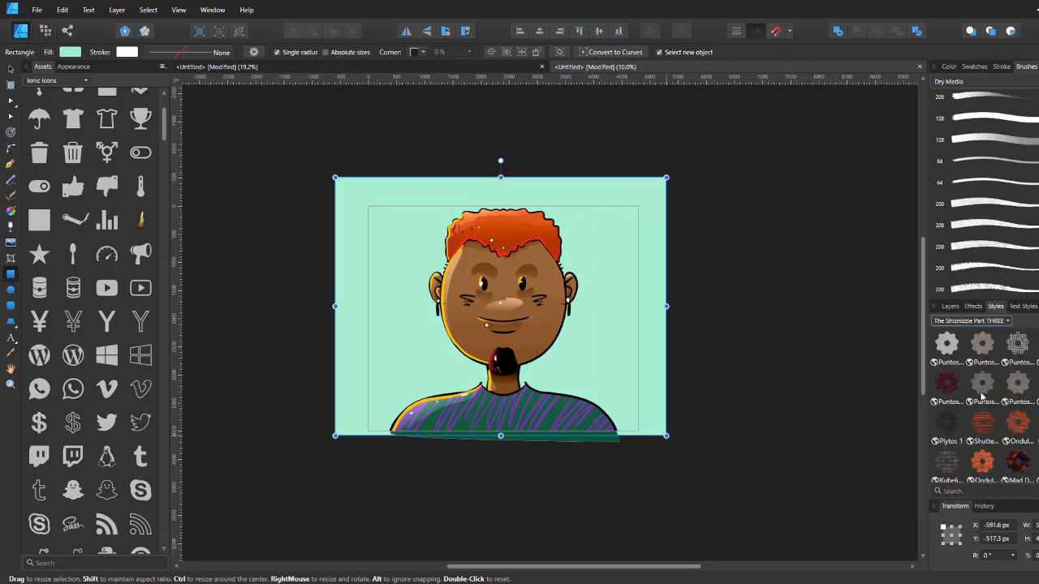
left_click(993, 324)
left_click(971, 328)
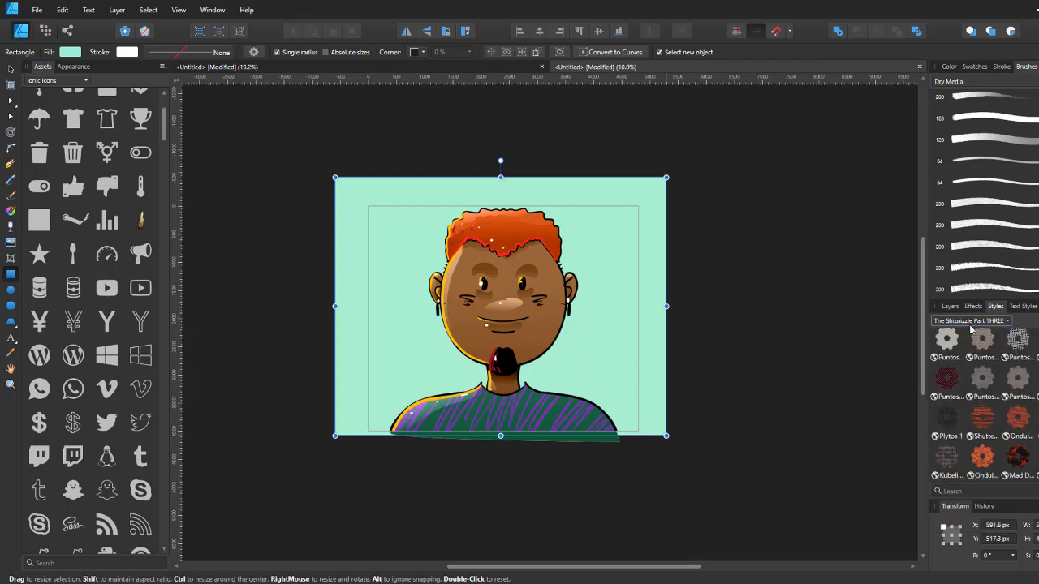
left_click(963, 325)
left_click(973, 424)
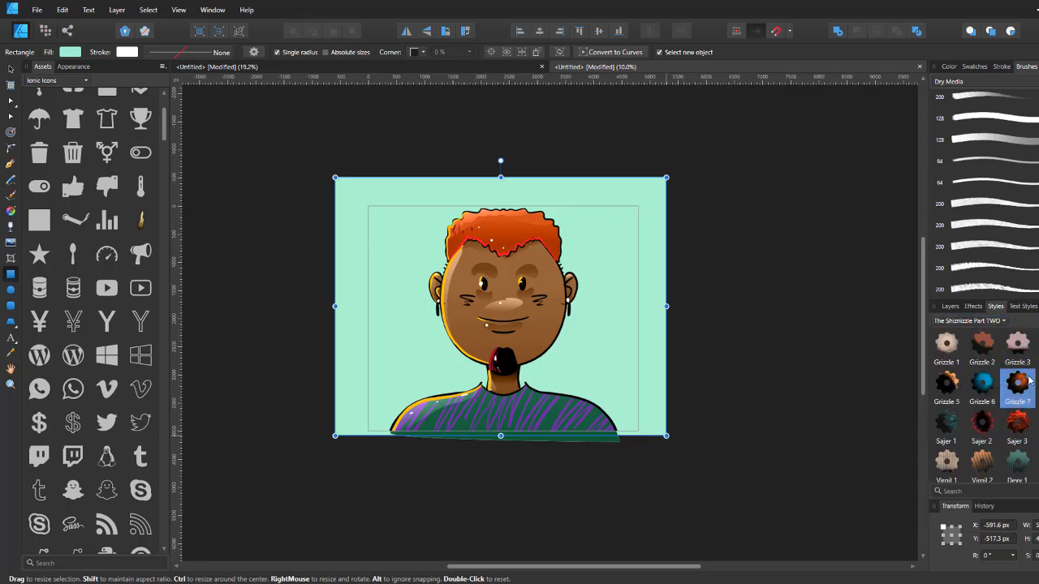
Step: Try several styles on the rectangle and apply the Virgil 1 style
left_click(1027, 382)
left_click(1038, 349)
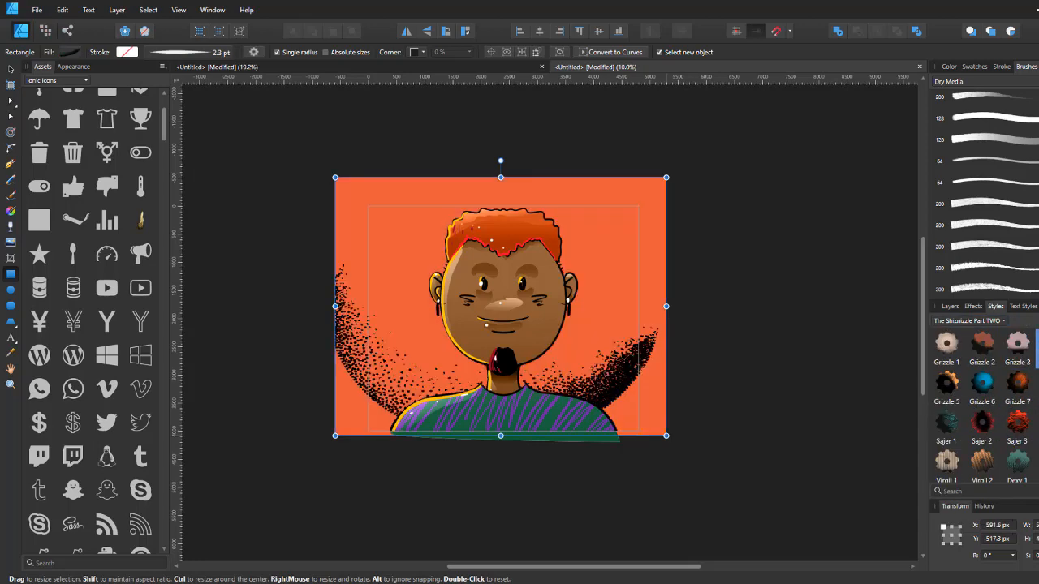
left_click(1038, 428)
scroll(1038, 438, "down", 1)
left_click(1038, 460)
left_click(1017, 463)
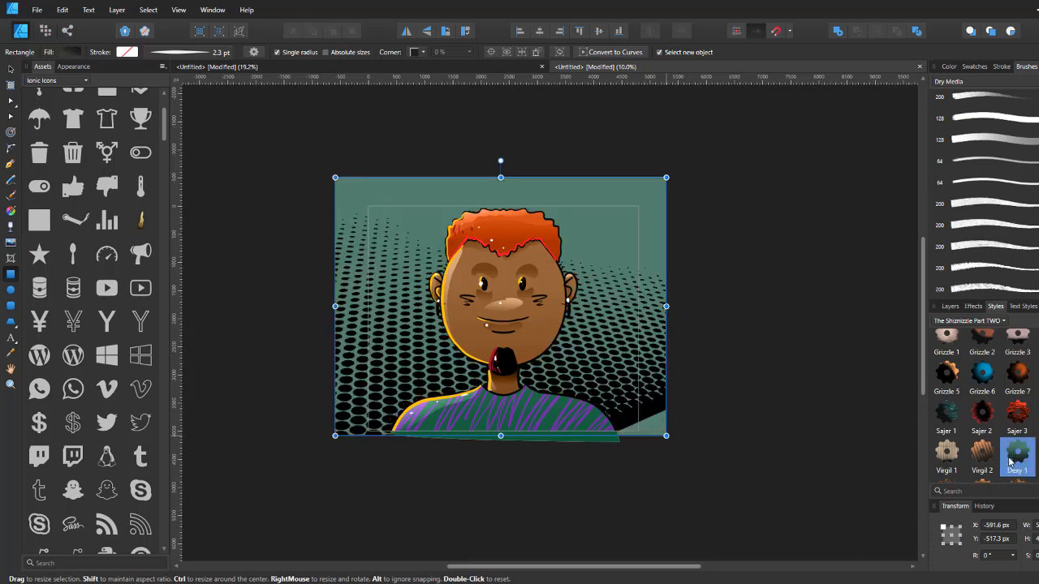
left_click(953, 456)
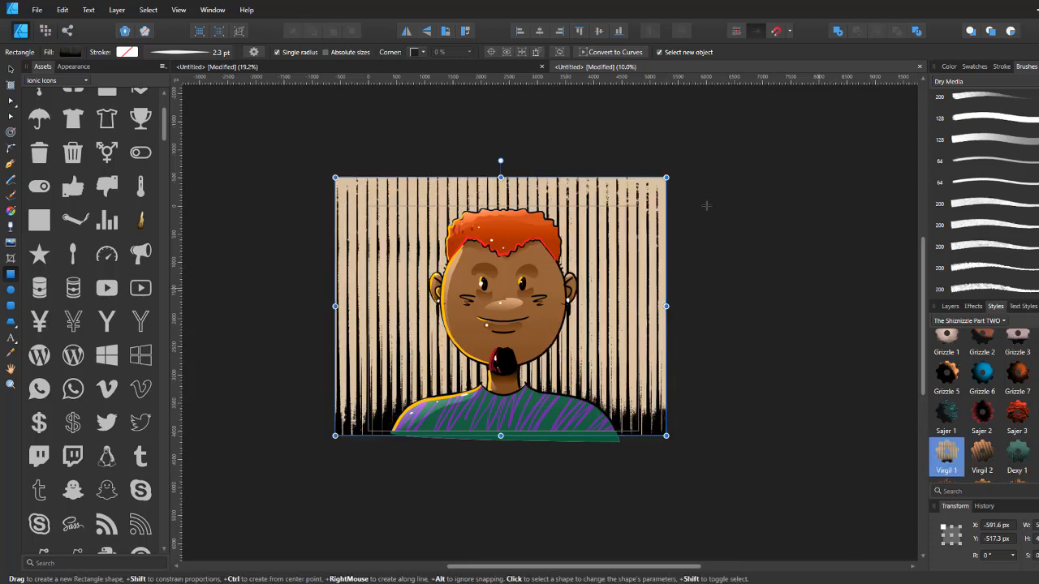
Step: Set the rectangle's base fill colour to pink FF37D5
left_click(949, 67)
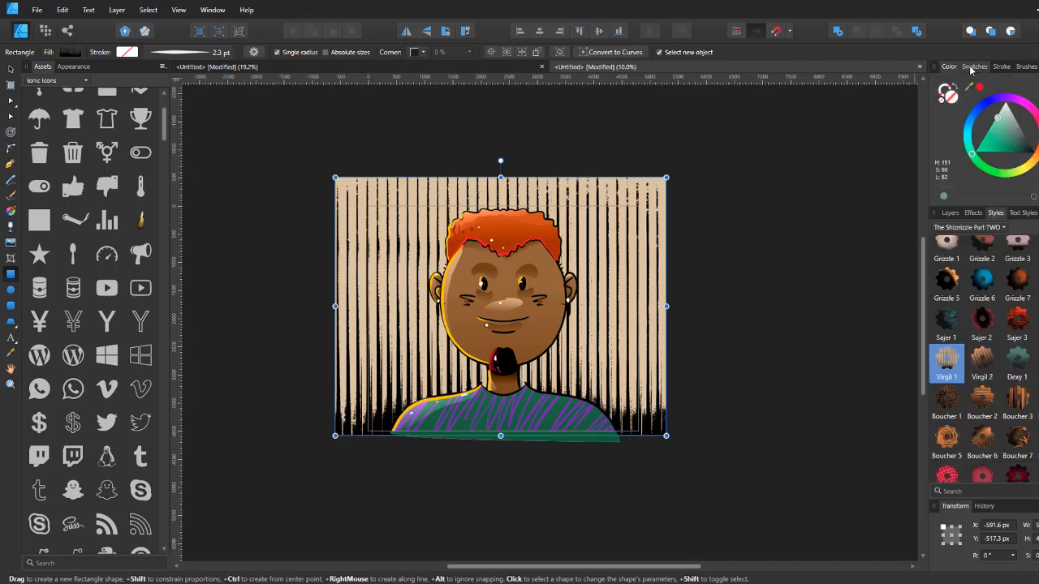
left_click(973, 67)
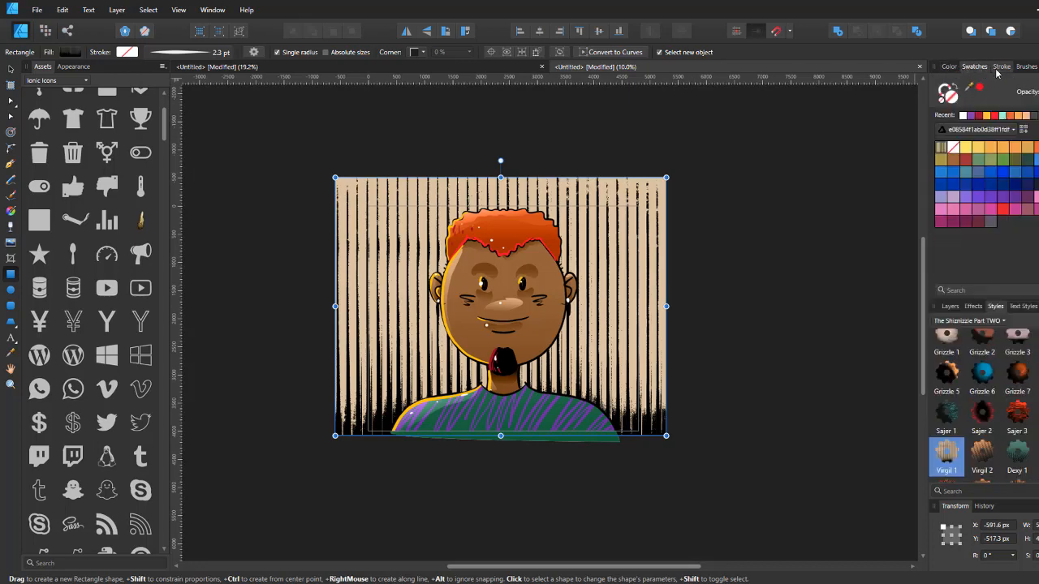
left_click(74, 67)
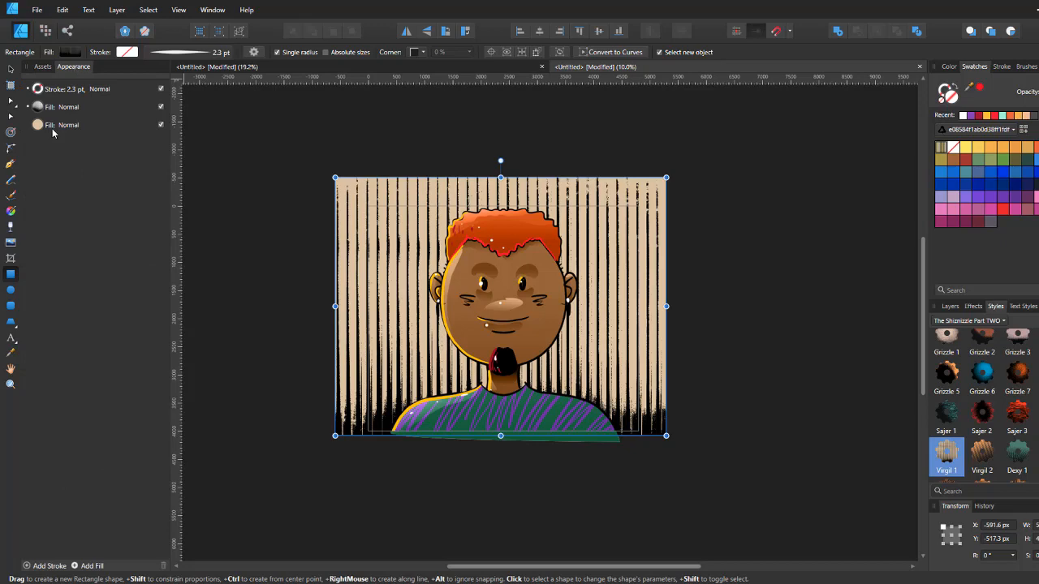
left_click(78, 127)
left_click(71, 52)
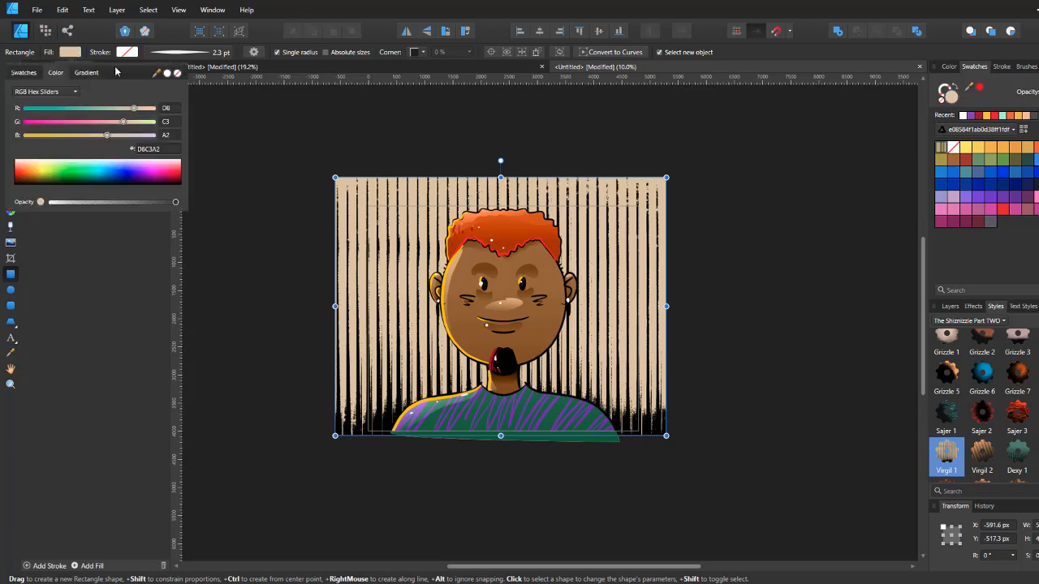
left_click(163, 175)
left_click_drag(163, 175, 160, 173)
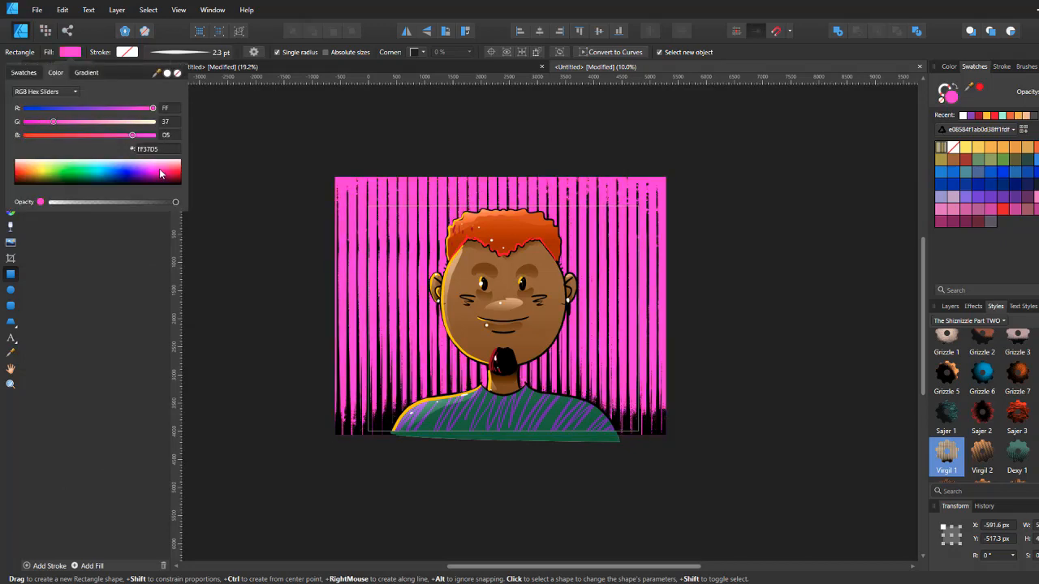
Step: Set the textured fill's blend mode to Multiply
left_click(63, 108)
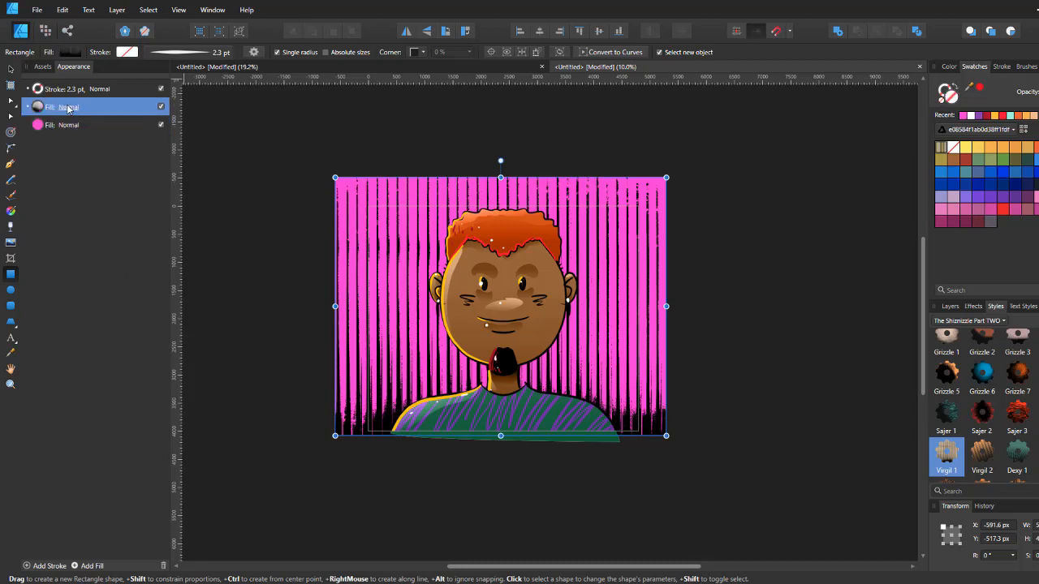
left_click(69, 54)
left_click(71, 108)
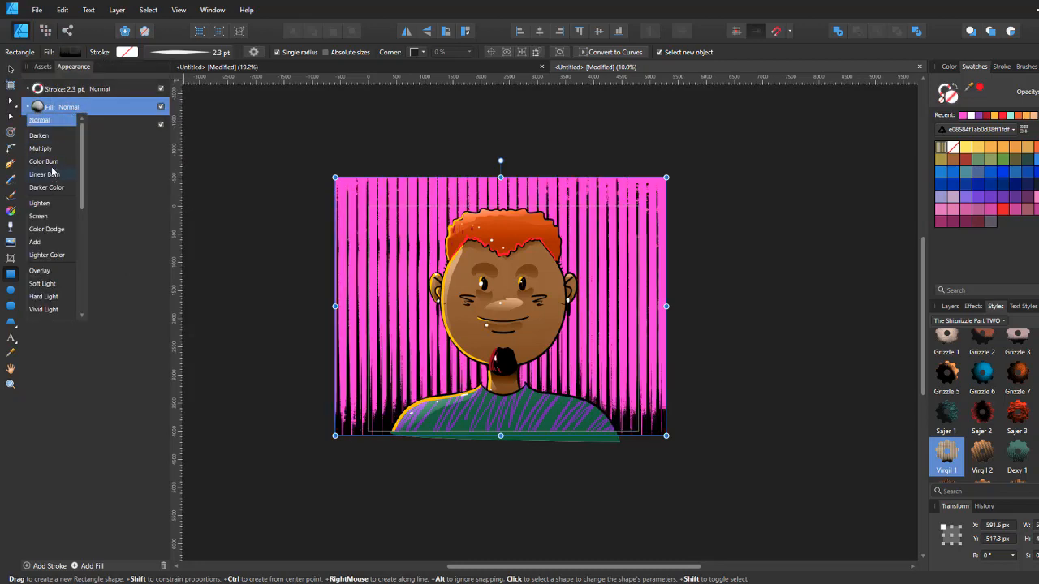
scroll(66, 253, "down", 4)
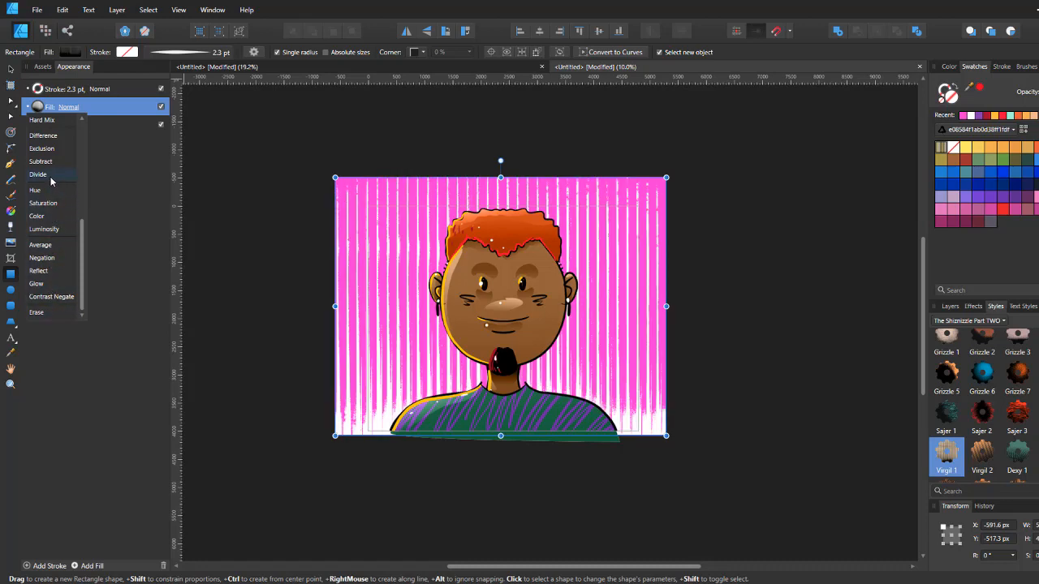
scroll(54, 183, "up", 3)
scroll(50, 156, "up", 3)
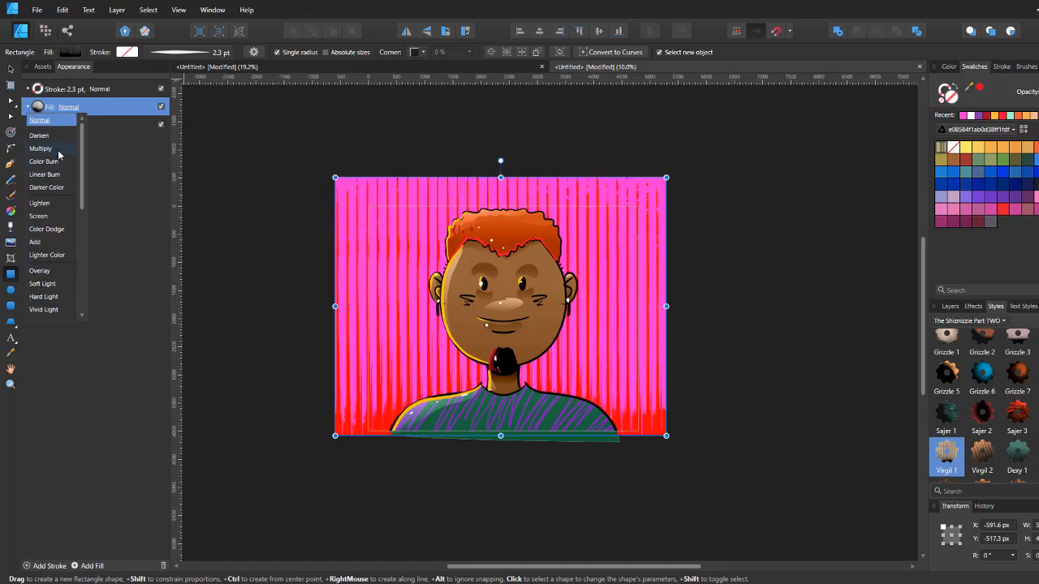
left_click(56, 149)
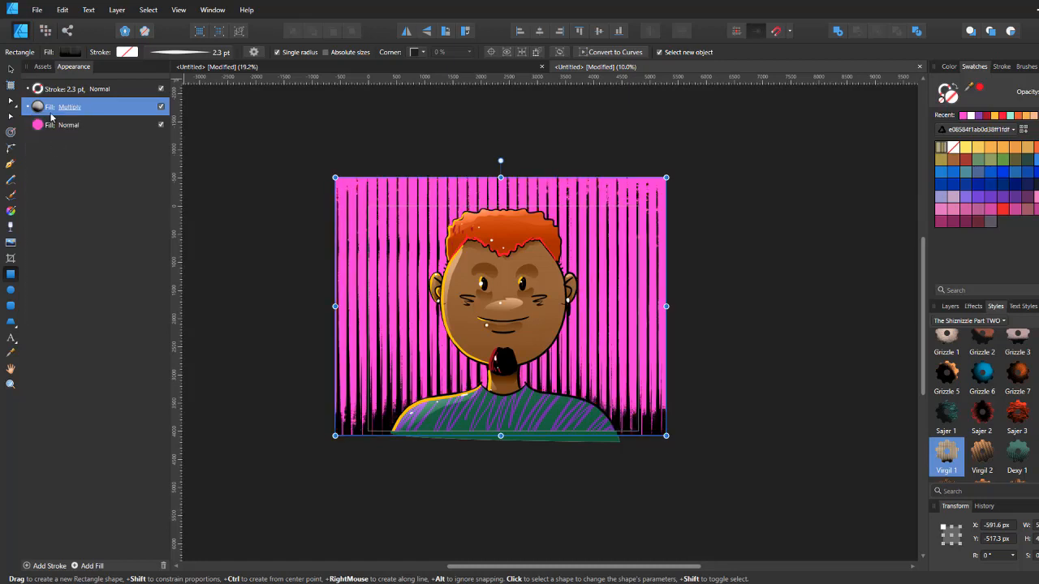
Step: Toggle the textured fill off and on, and set its blend mode to Overlay
left_click(28, 111)
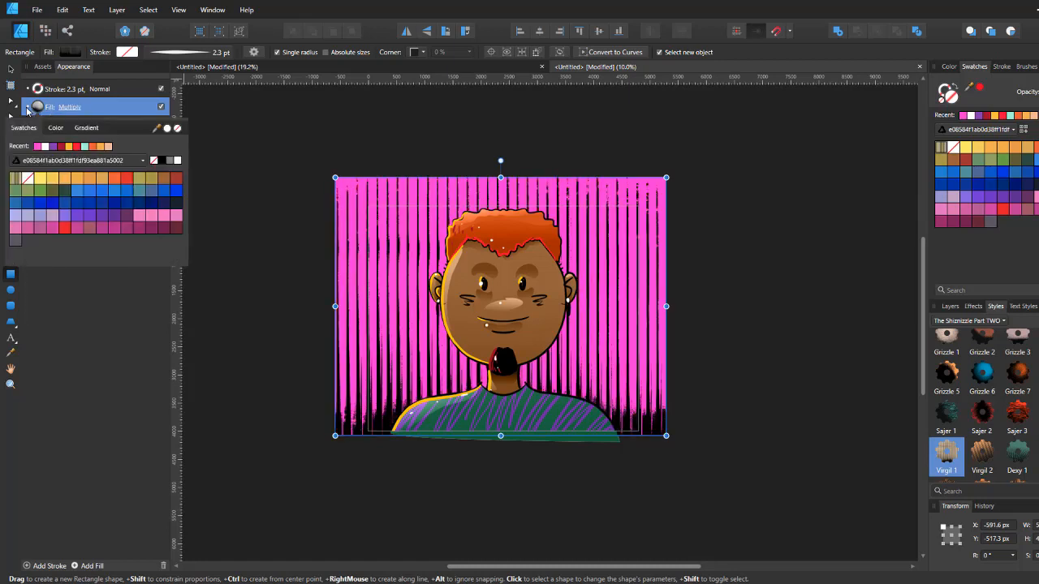
left_click(27, 109)
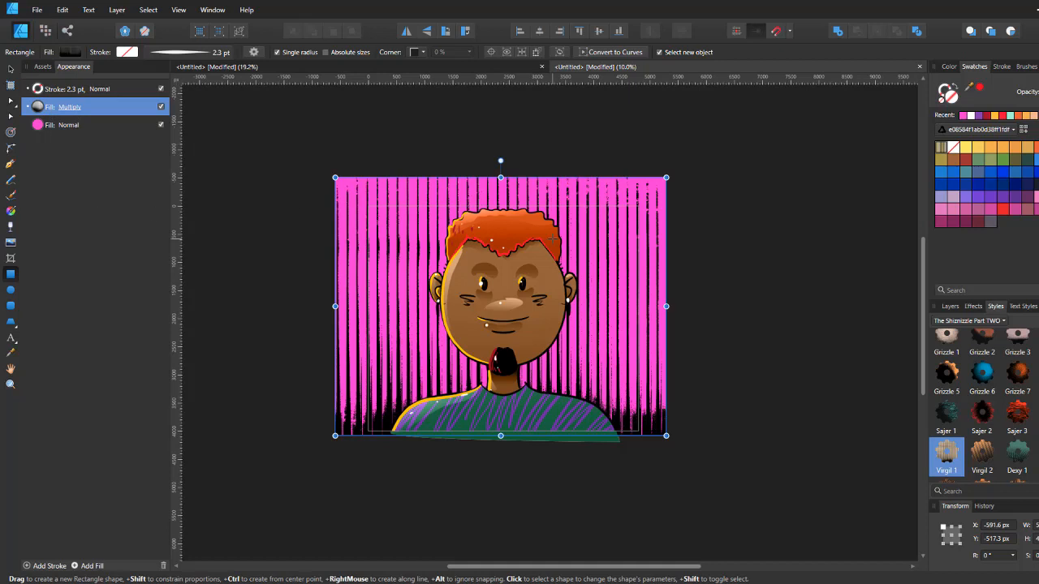
left_click(161, 107)
left_click(162, 107)
left_click(71, 111)
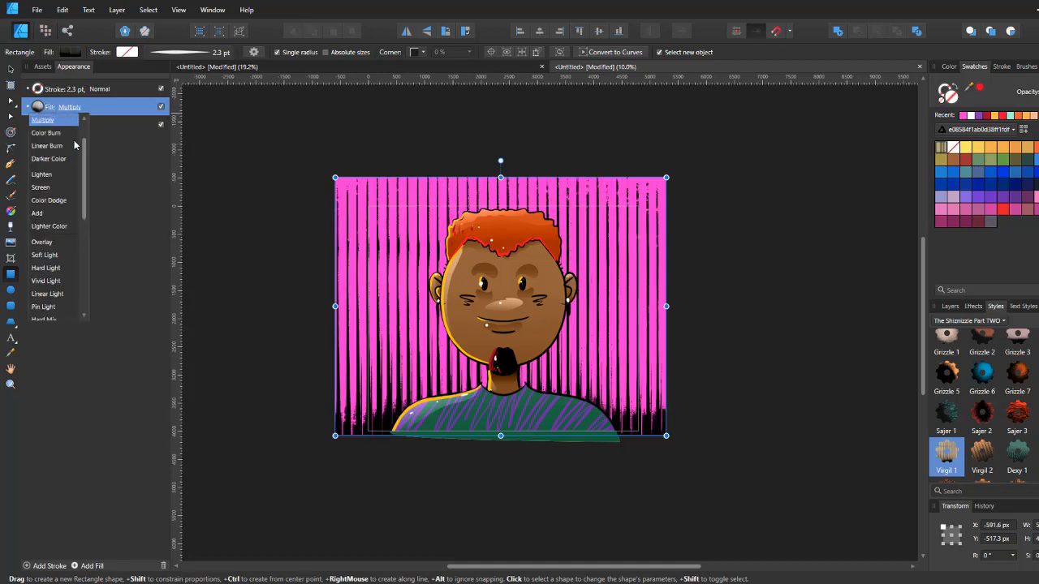
left_click(54, 245)
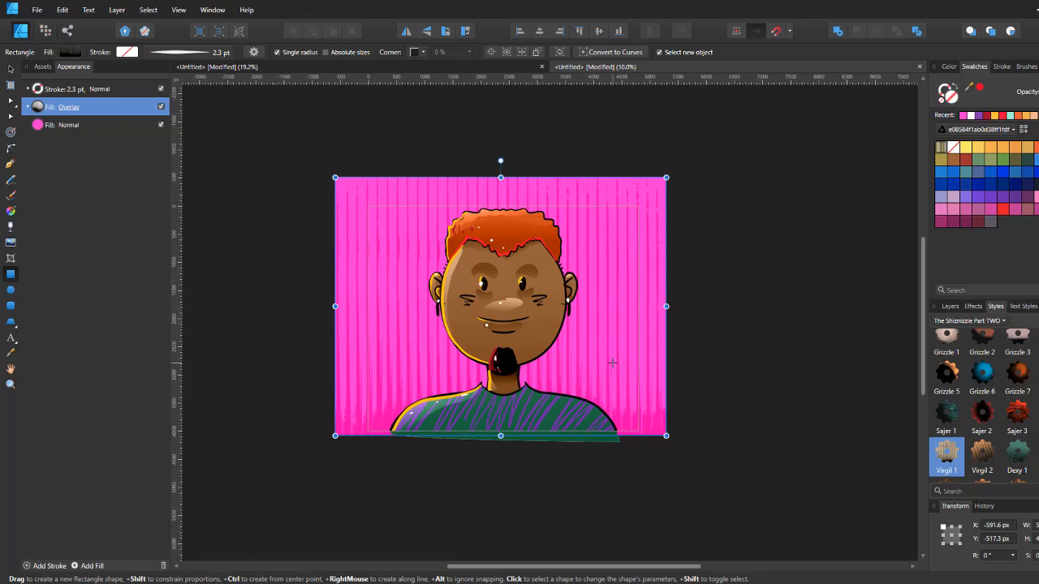
Step: Add a new layer at the top of the stack and choose white with the Paint Brush
left_click(950, 307)
left_click(1015, 337)
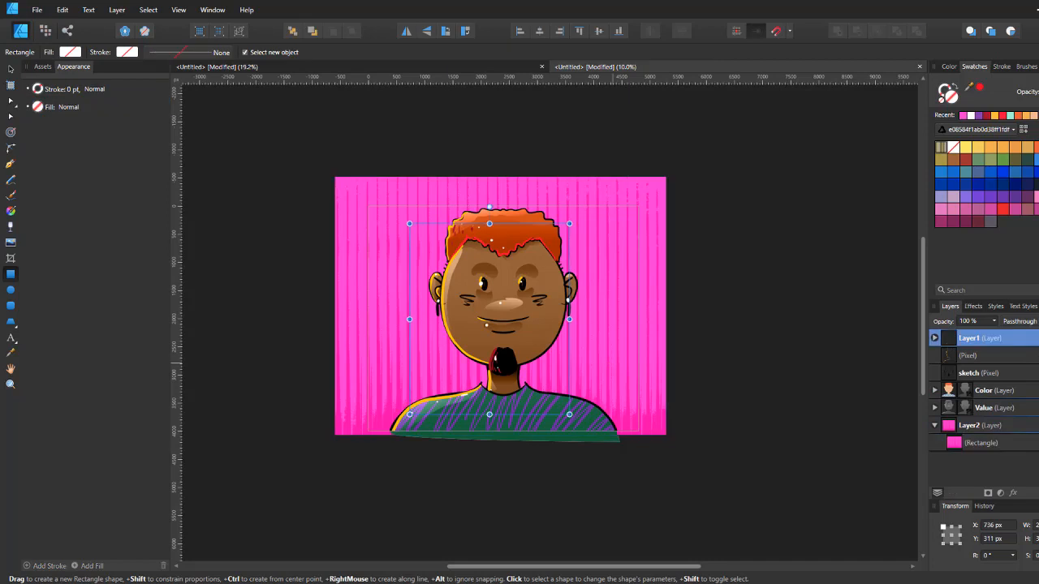
left_click(1037, 494)
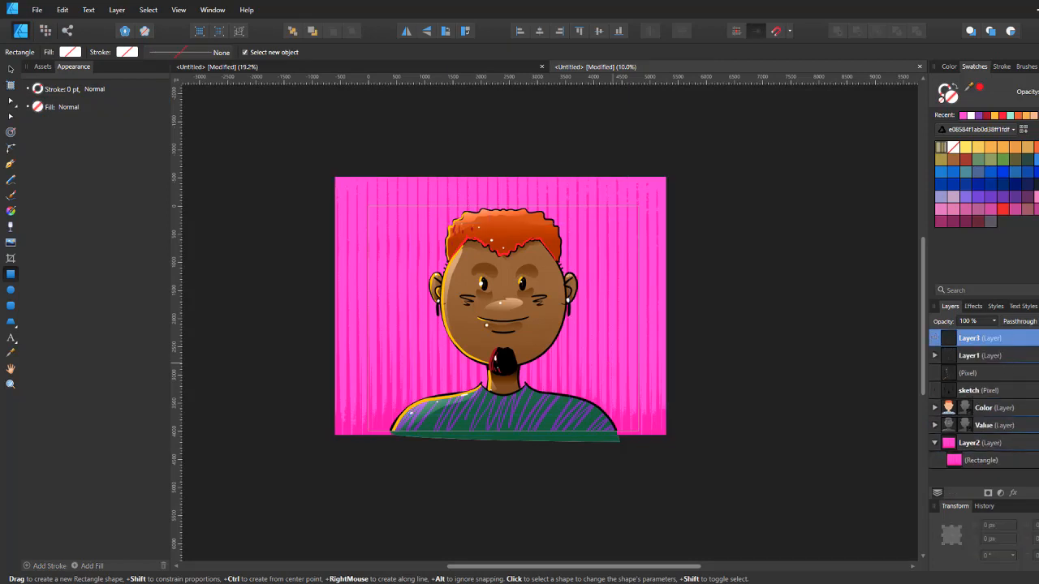
left_click(1037, 129)
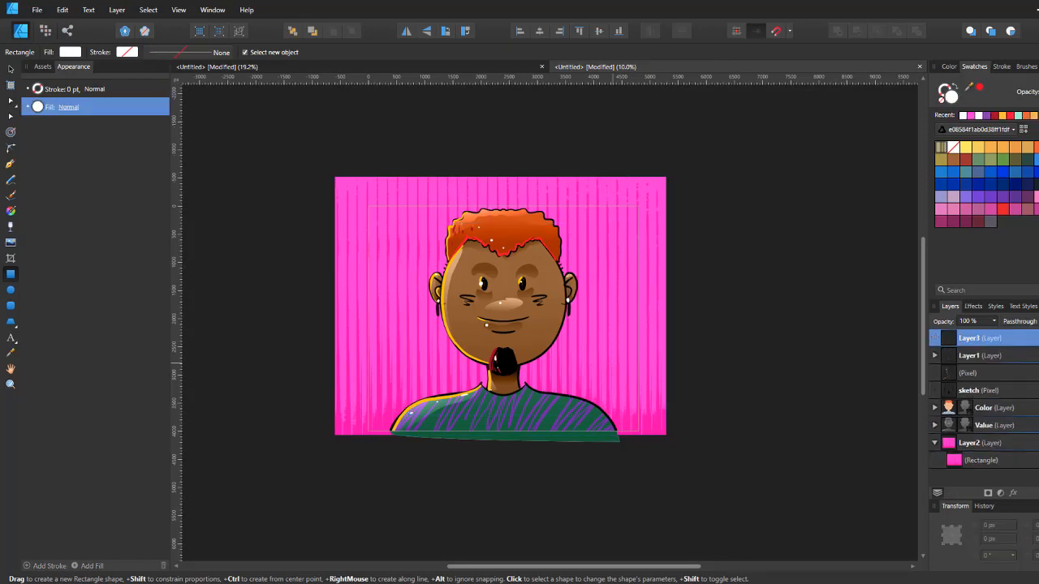
left_click(956, 87)
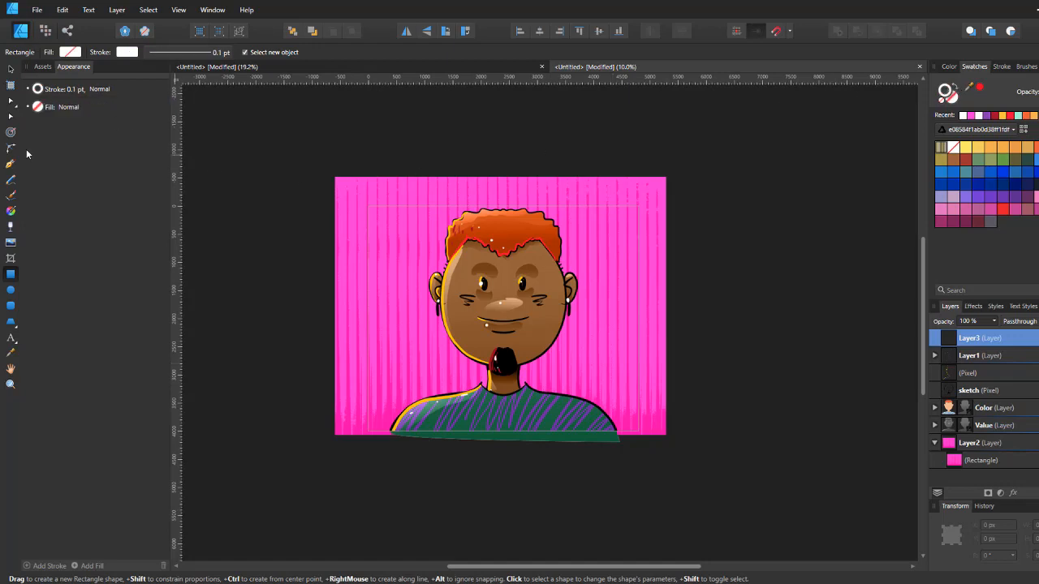
left_click(10, 194)
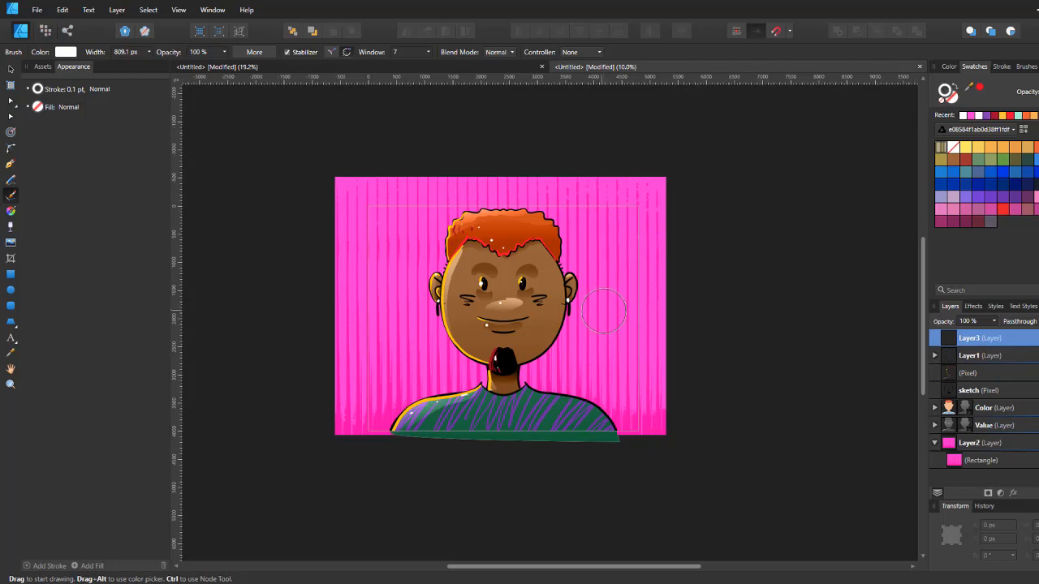
Step: Try a white brush stroke beside the face after adjusting the brush width
key("bracketleft")
key("bracketleft")
key("bracketleft")
key("bracketleft")
key("bracketleft")
key("bracketleft")
key("bracketleft")
key("bracketleft")
key("bracketleft")
key("bracketleft")
key("bracketright")
key("bracketright")
key("bracketright")
key("bracketright")
key("bracketleft")
key("bracketleft")
key("bracketleft")
key("bracketleft")
key("bracketleft")
mouse_move(576, 344)
left_mouse_down()
mouse_move(574, 367)
mouse_move(596, 371)
left_mouse_up()
key("ctrl+z")
Step: Choose a 200 px Dry Media brush for the Paint Brush and test a stroke
left_click(1026, 67)
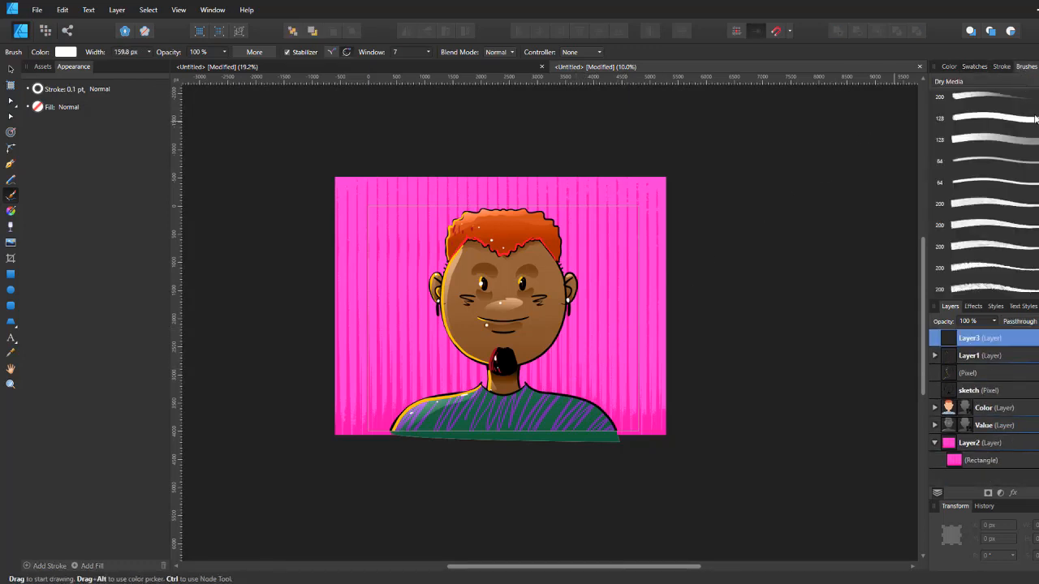
left_click(997, 226)
mouse_move(591, 326)
left_mouse_down()
mouse_move(596, 355)
mouse_move(622, 350)
left_mouse_up()
key("ctrl+z")
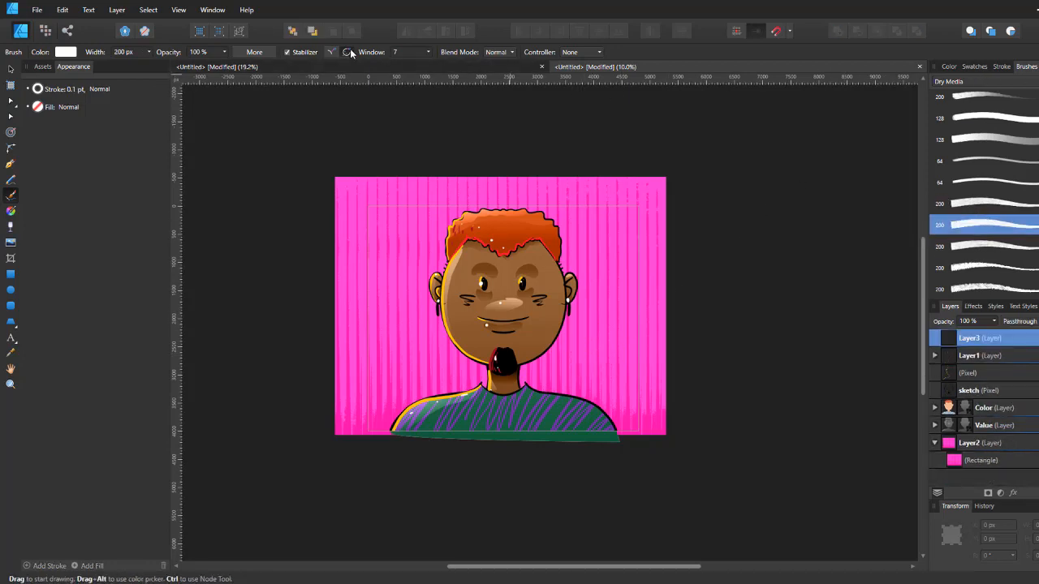
Step: Review the brush settings and set the brush controller to Pressure
left_click(257, 52)
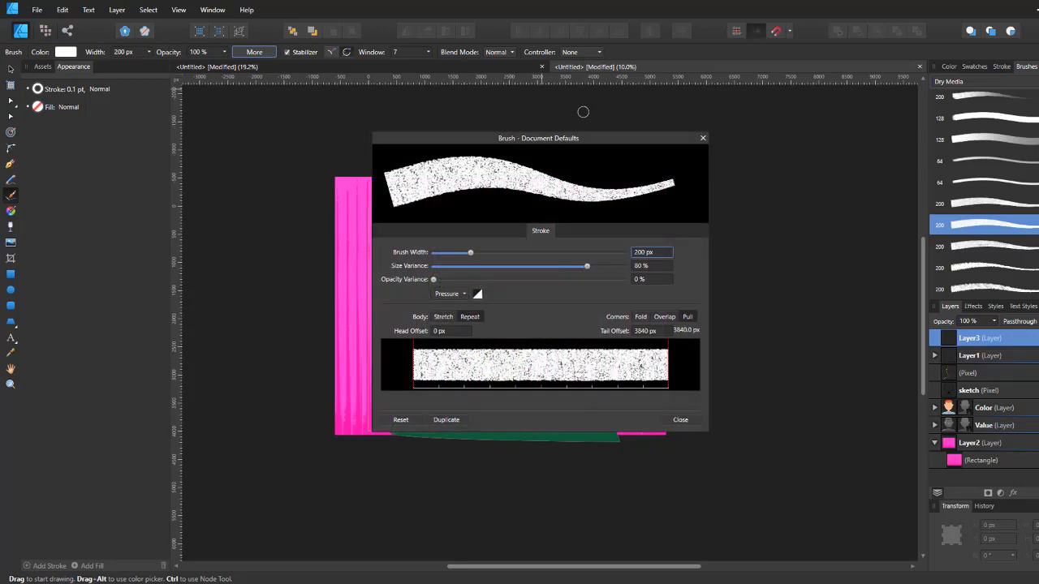
left_click(680, 420)
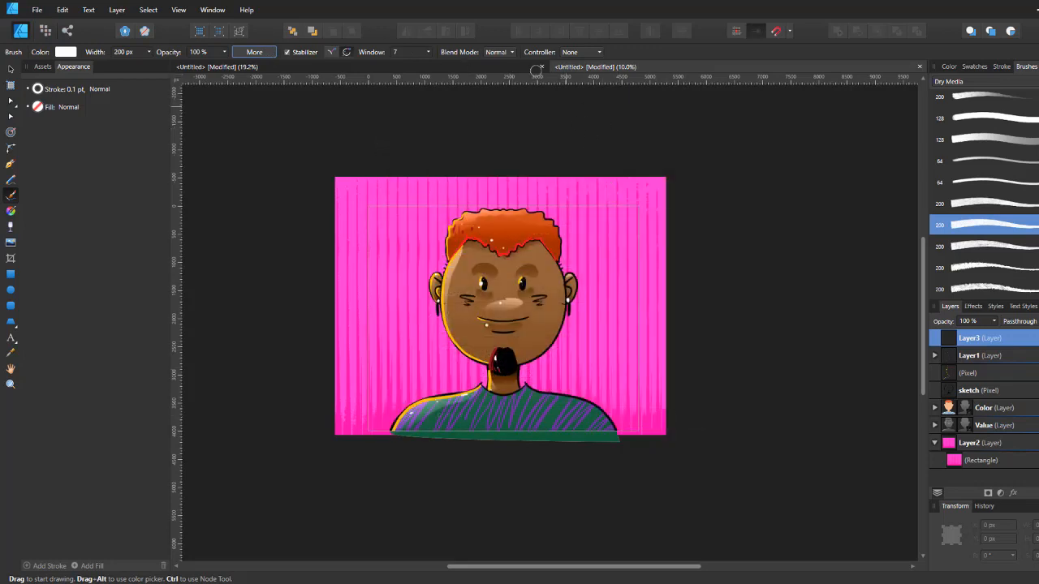
left_click(578, 52)
left_click(586, 97)
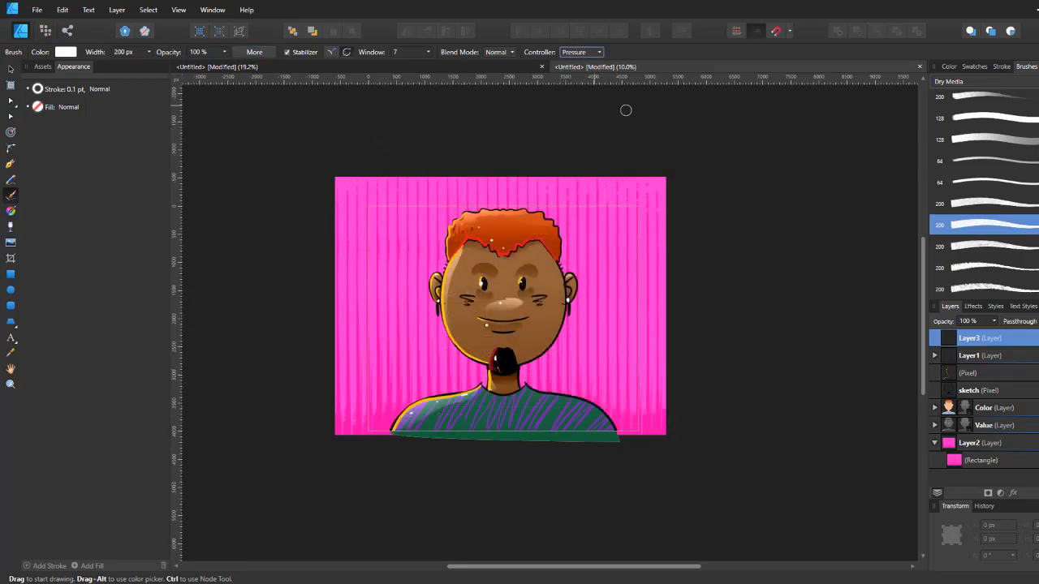
Step: Paint a white calligraphic symbol with several brush strokes to the right of the portrait's face
mouse_move(599, 328)
left_mouse_down()
mouse_move(580, 365)
mouse_move(599, 376)
mouse_move(627, 337)
left_mouse_up()
key("ctrl+z")
left_click_drag(602, 341, 602, 370)
mouse_move(595, 346)
left_mouse_down()
mouse_move(599, 389)
mouse_move(598, 373)
mouse_move(589, 388)
mouse_move(608, 377)
mouse_move(594, 384)
mouse_move(604, 375)
mouse_move(580, 333)
mouse_move(612, 328)
mouse_move(584, 395)
left_mouse_up()
key("ctrl+z")
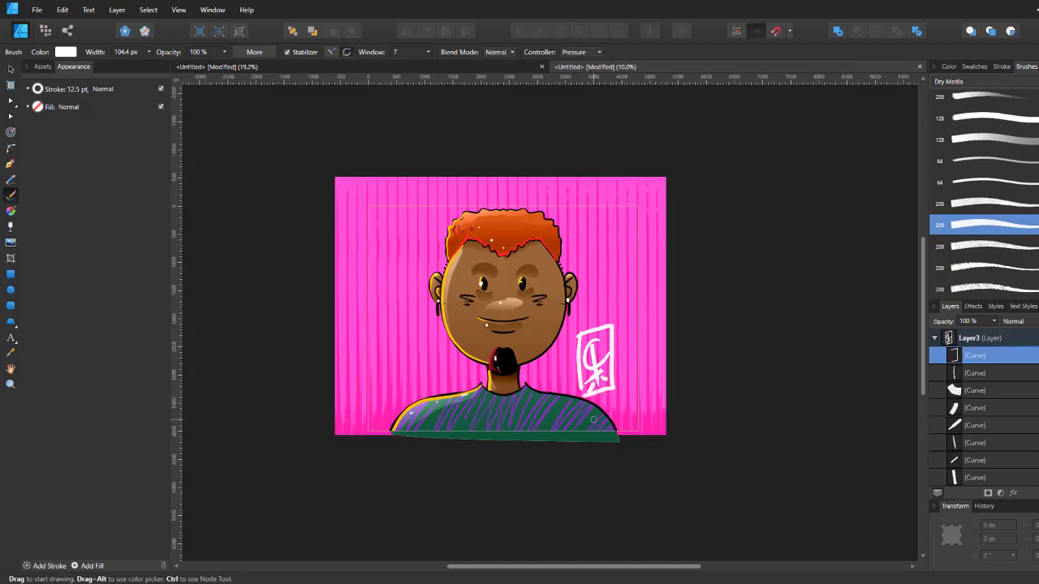
scroll(580, 387, "up", 2)
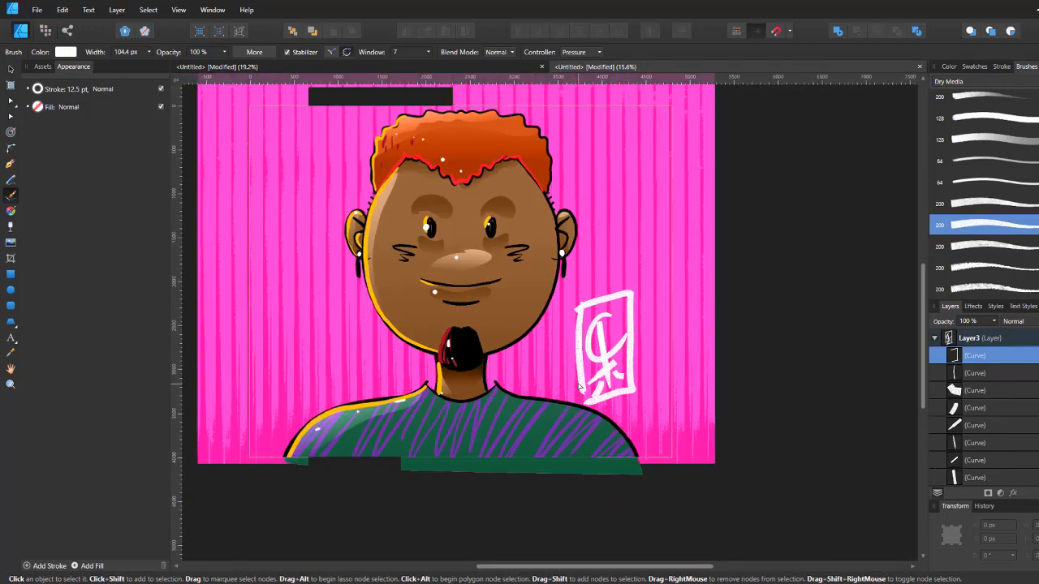
left_click_drag(573, 323, 653, 388)
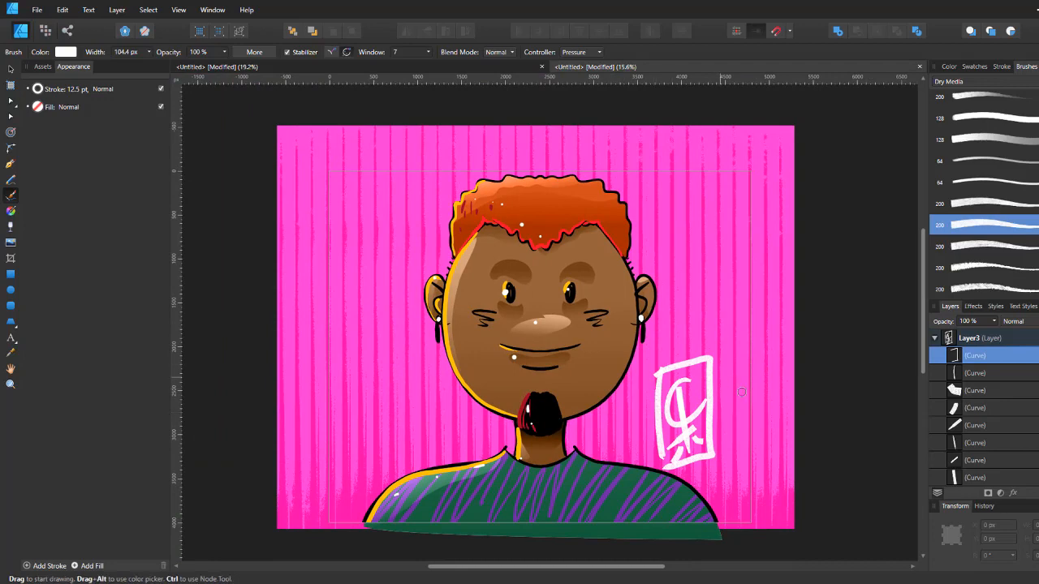